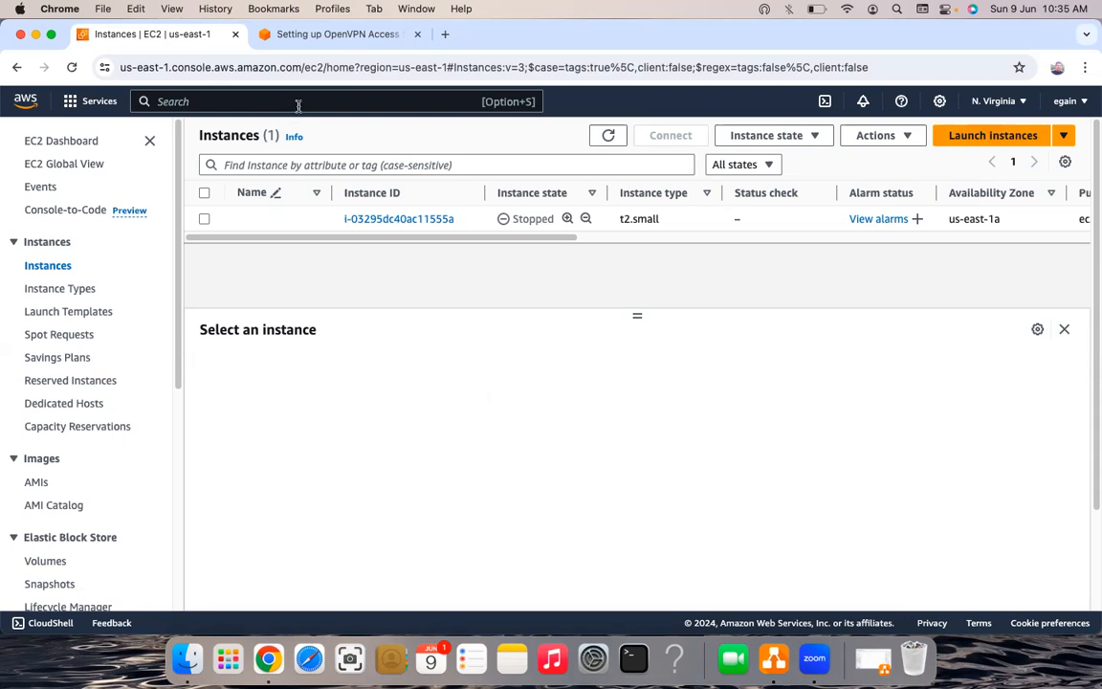
# - Search the console for 'aws marketplace' and go to the AWS Marketplace service
pyautogui.click(157, 100)
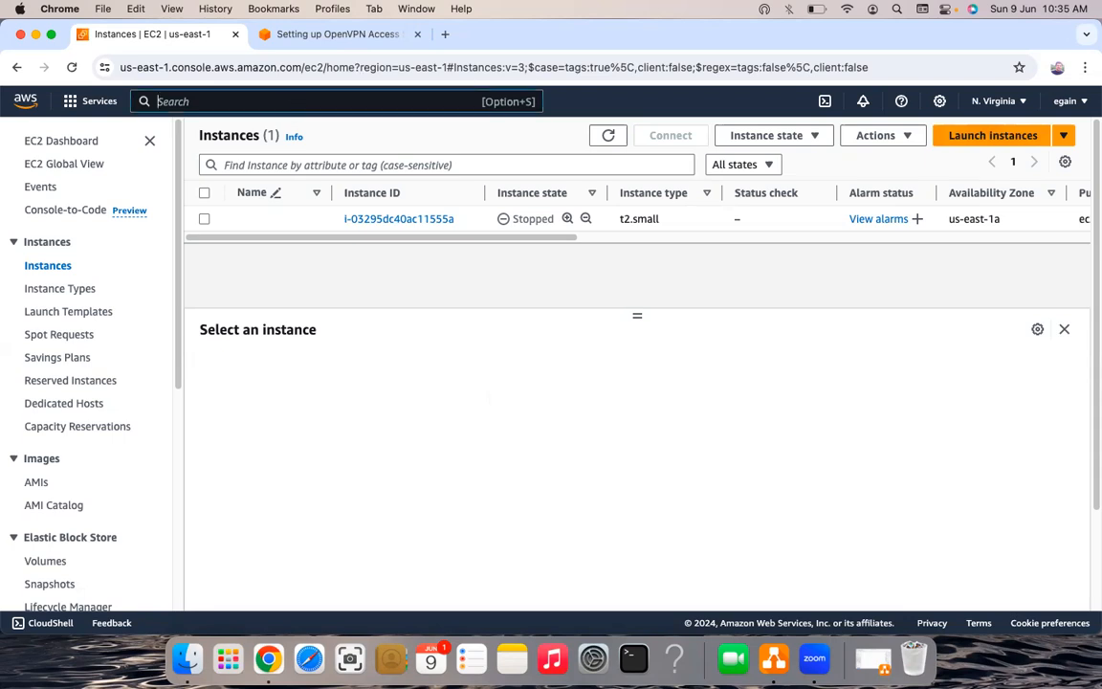
pyautogui.write('aws')
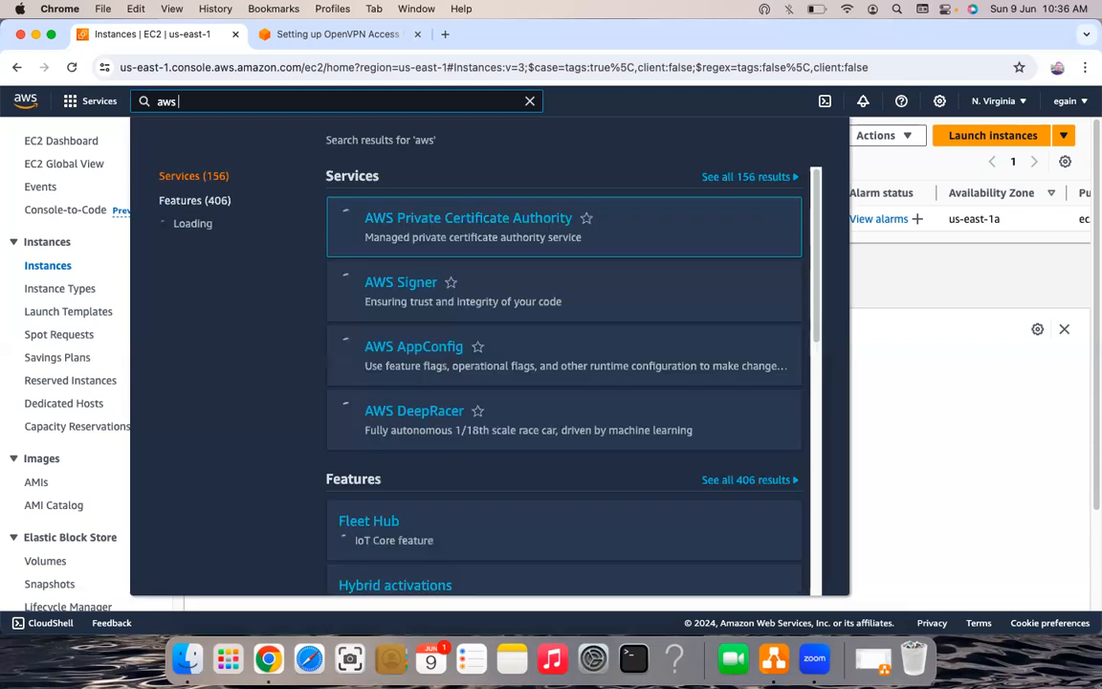
pyautogui.write(' marketpla')
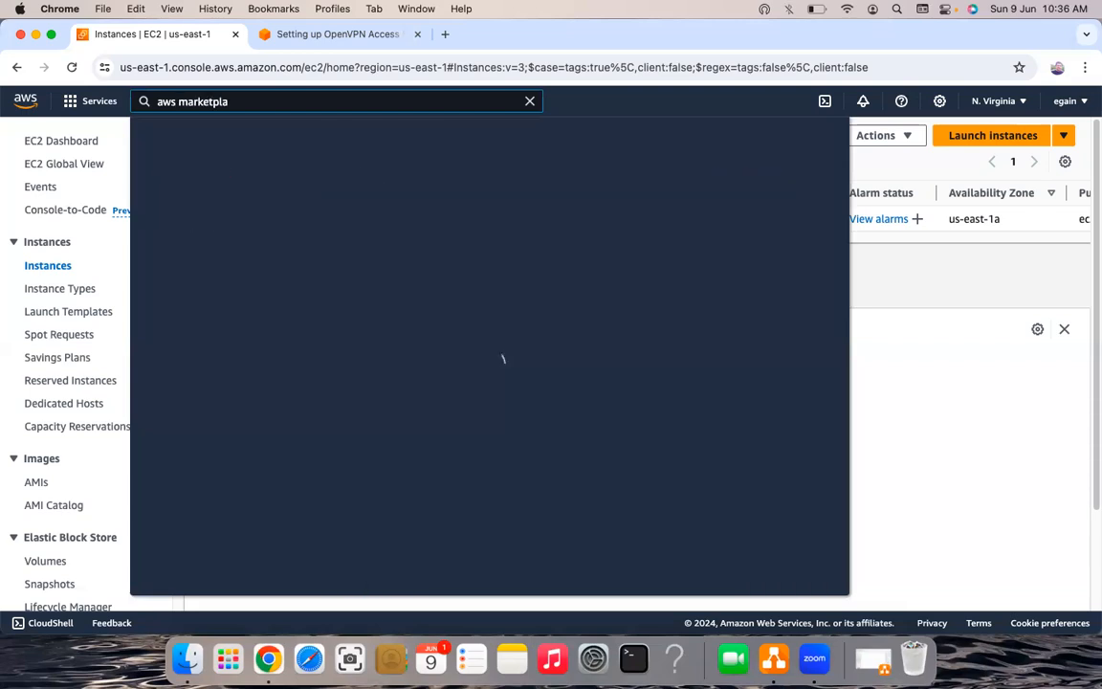
pyautogui.write('ce')
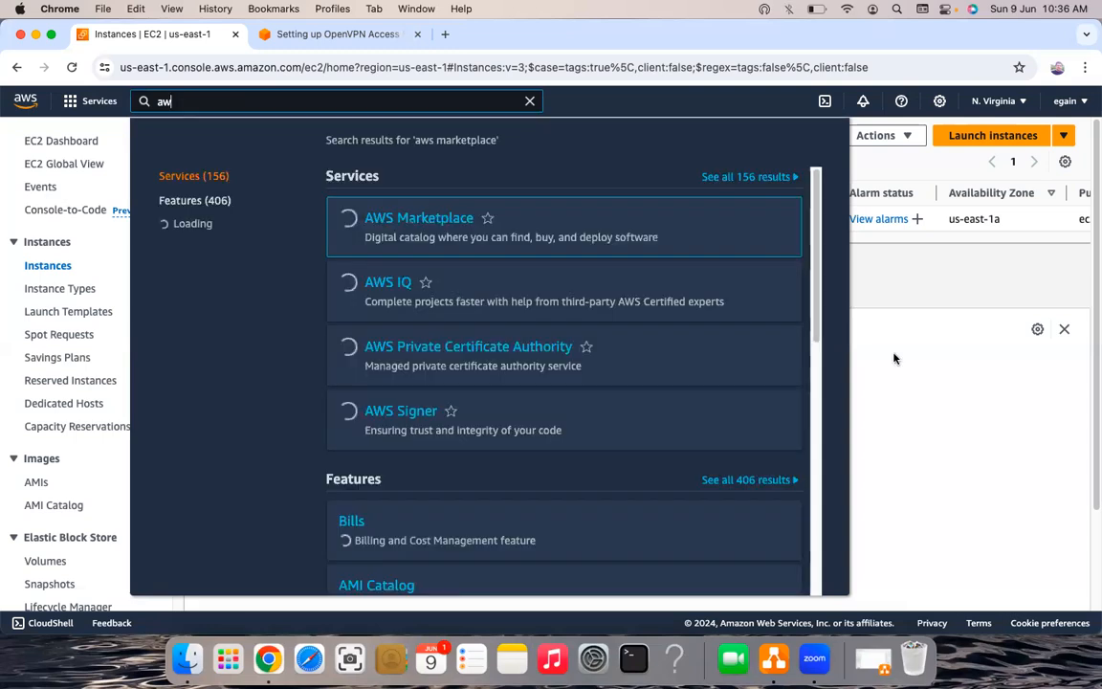
pyautogui.press('BackSpace')
pyautogui.press('BackSpace')
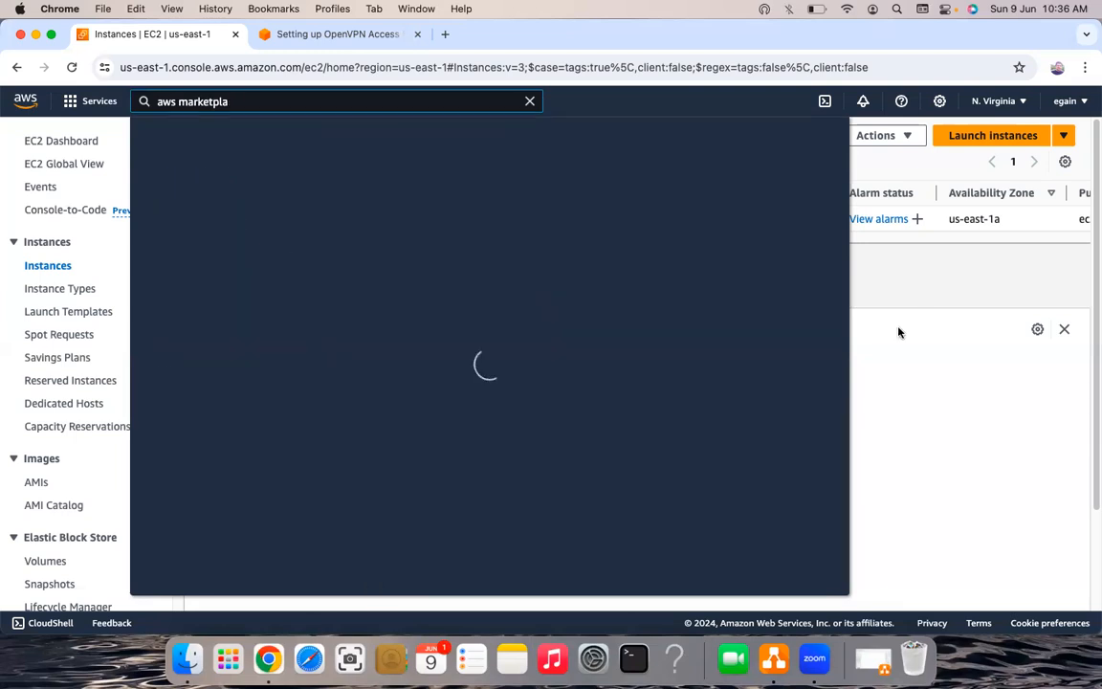
pyautogui.write('ce')
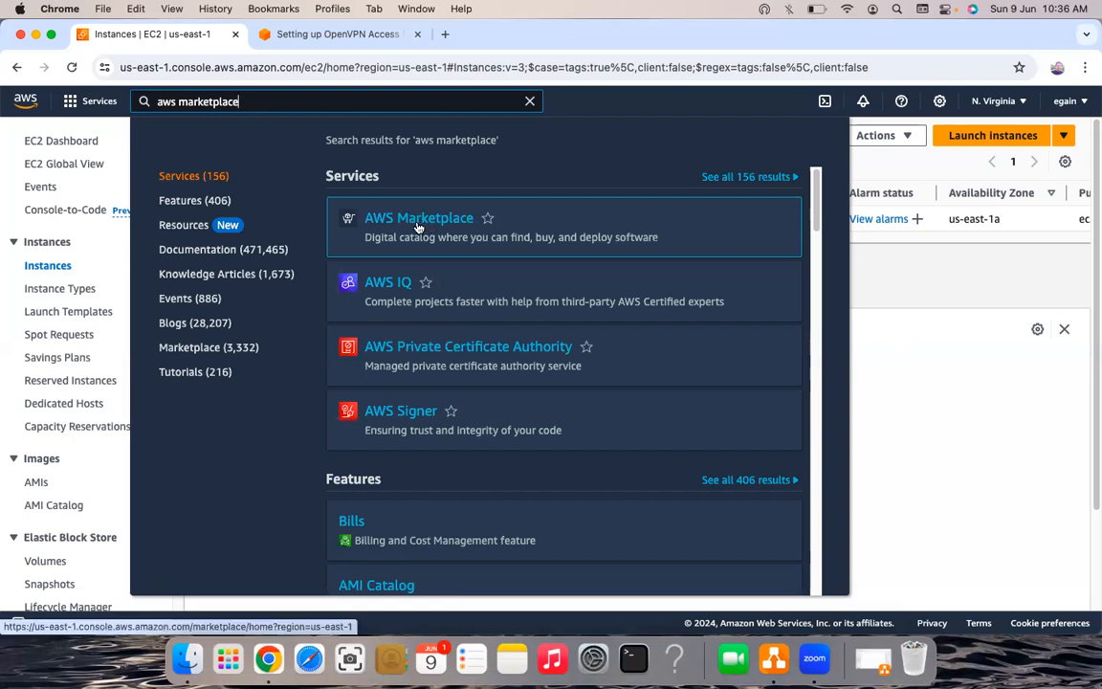
pyautogui.click(449, 224)
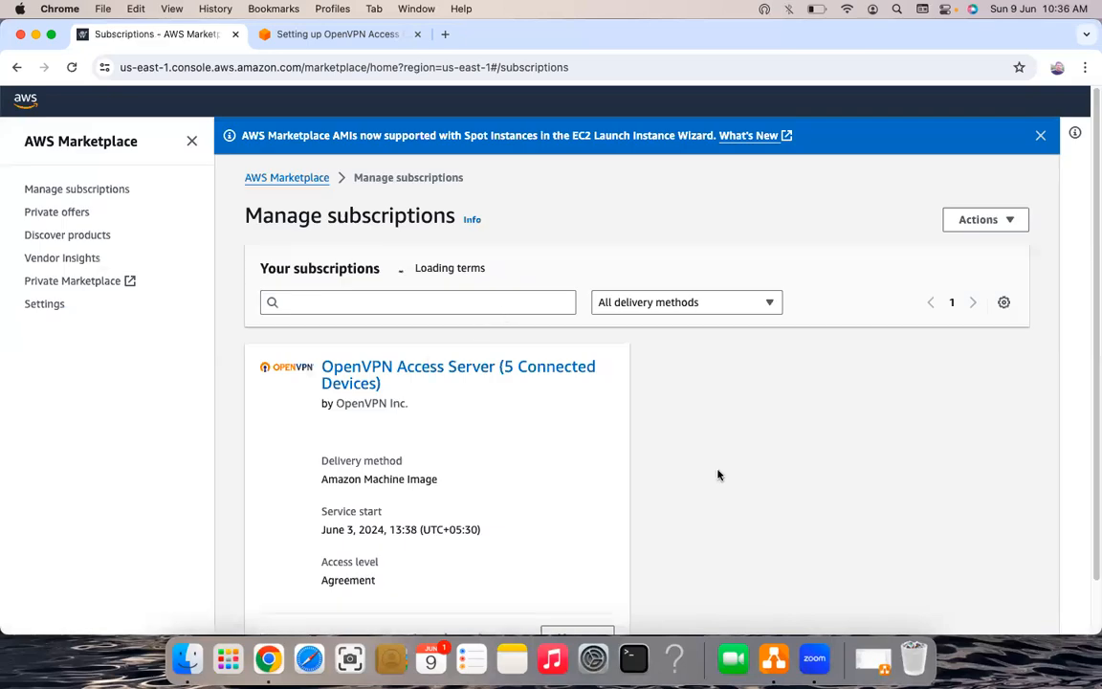
# - Filter Your subscriptions by 'openvpn' to isolate the OpenVPN Access Server (5 Connected Devices) subscription
pyautogui.scroll(-2, 499, 369)
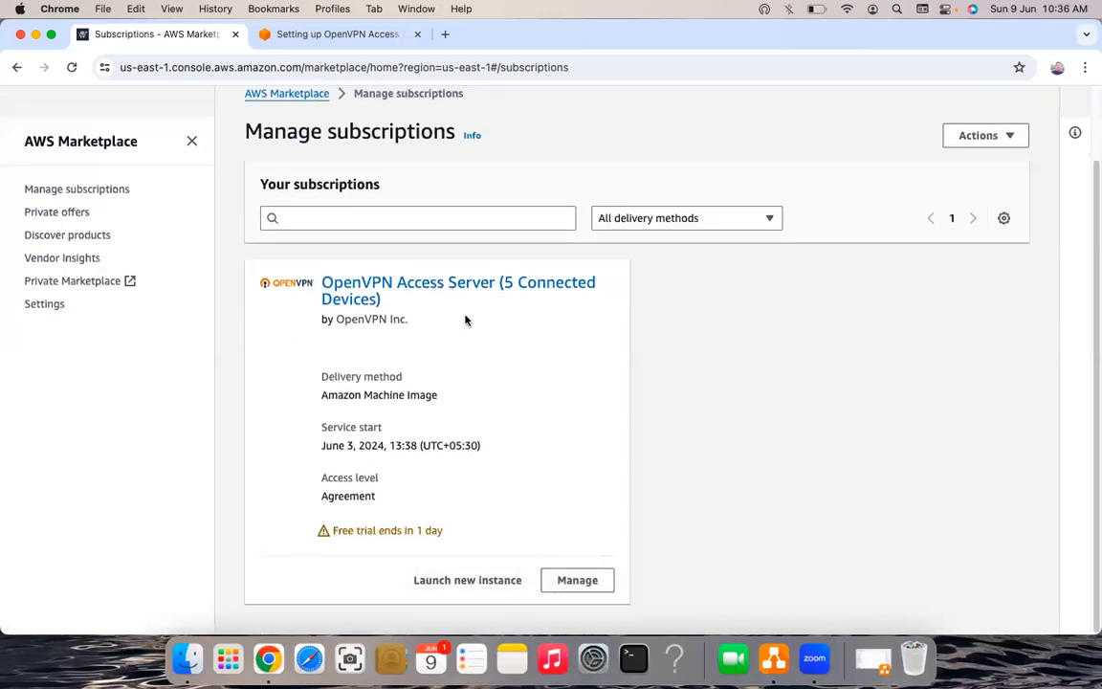
pyautogui.scroll(1, 398, 258)
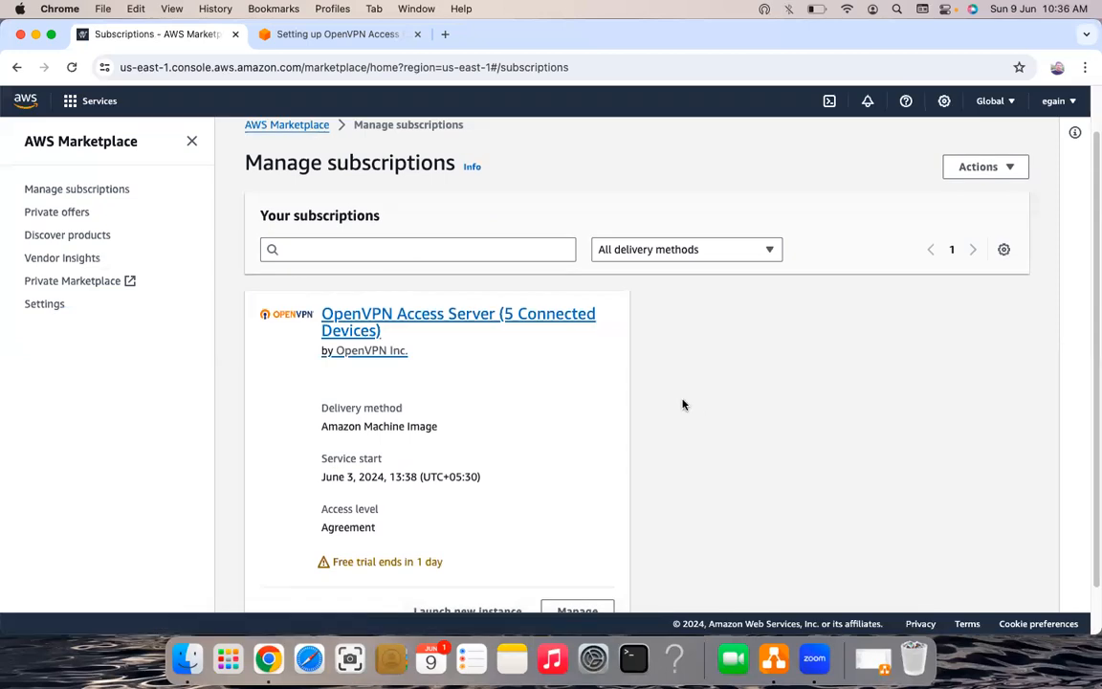
pyautogui.scroll(1, 469, 315)
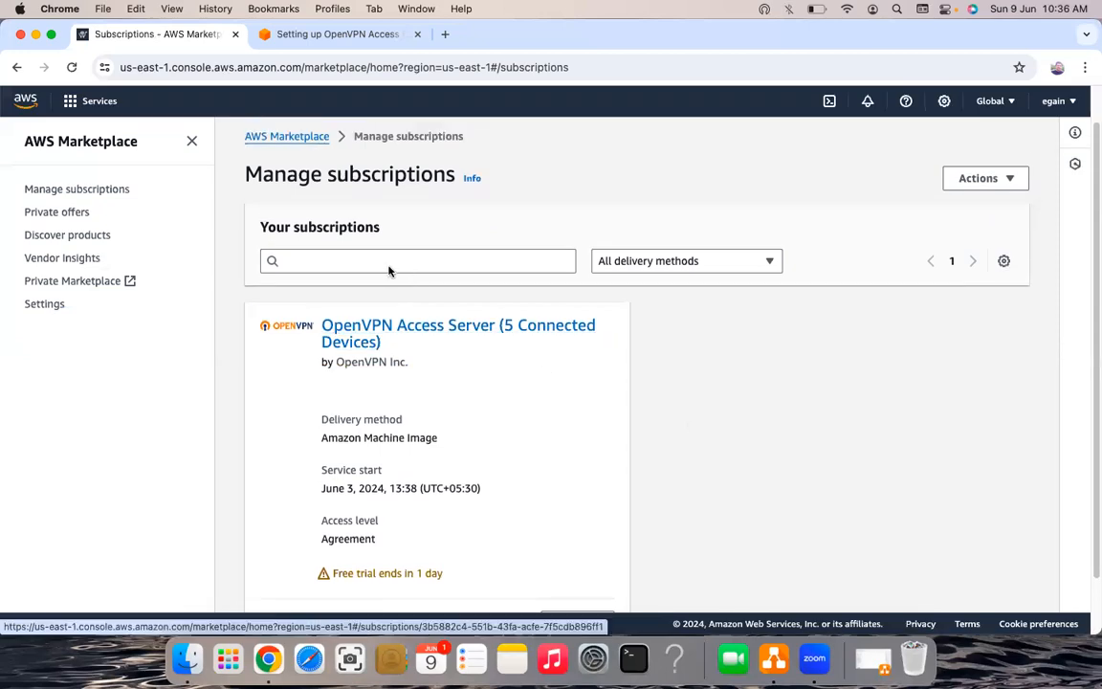
pyautogui.click(340, 259)
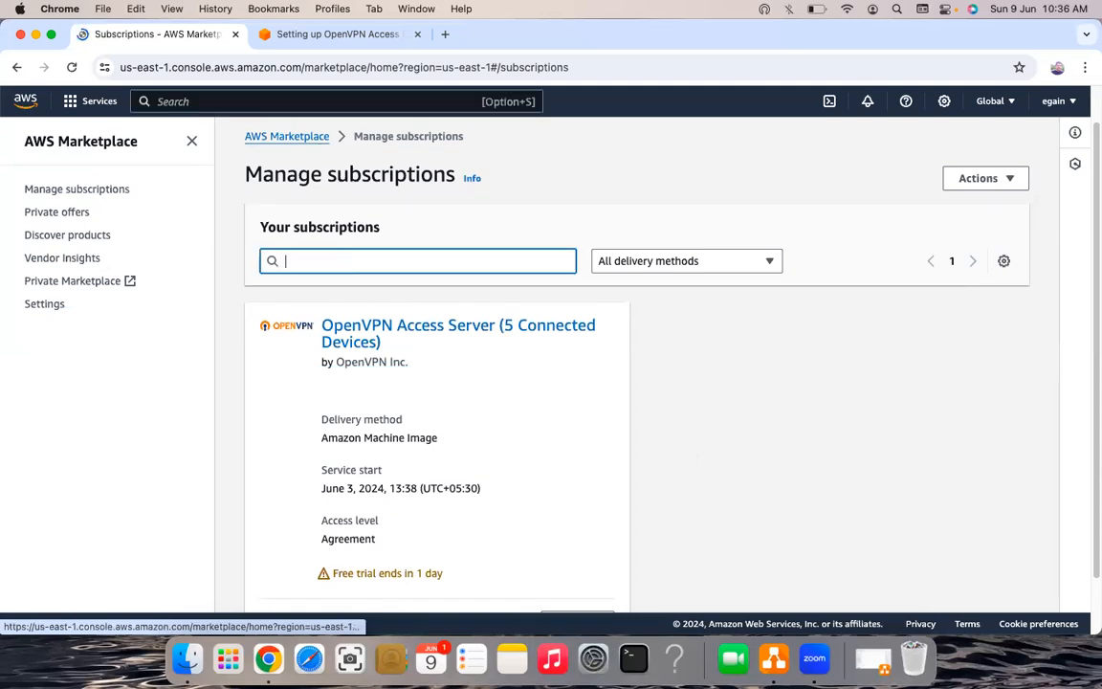
pyautogui.write('open')
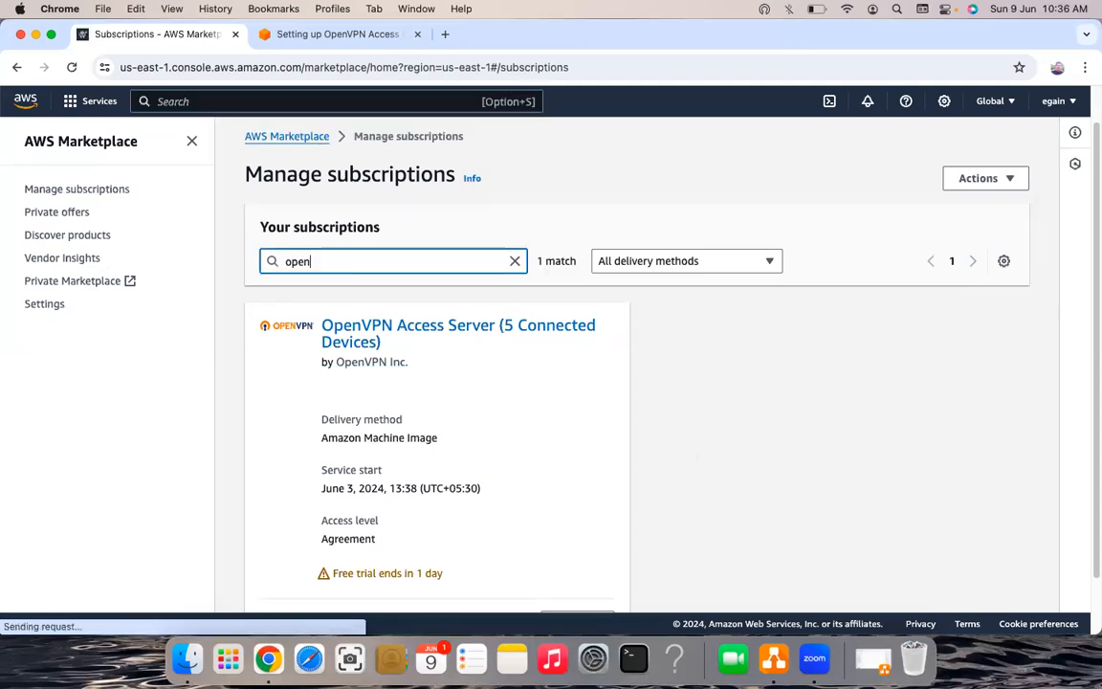
pyautogui.write('vpn')
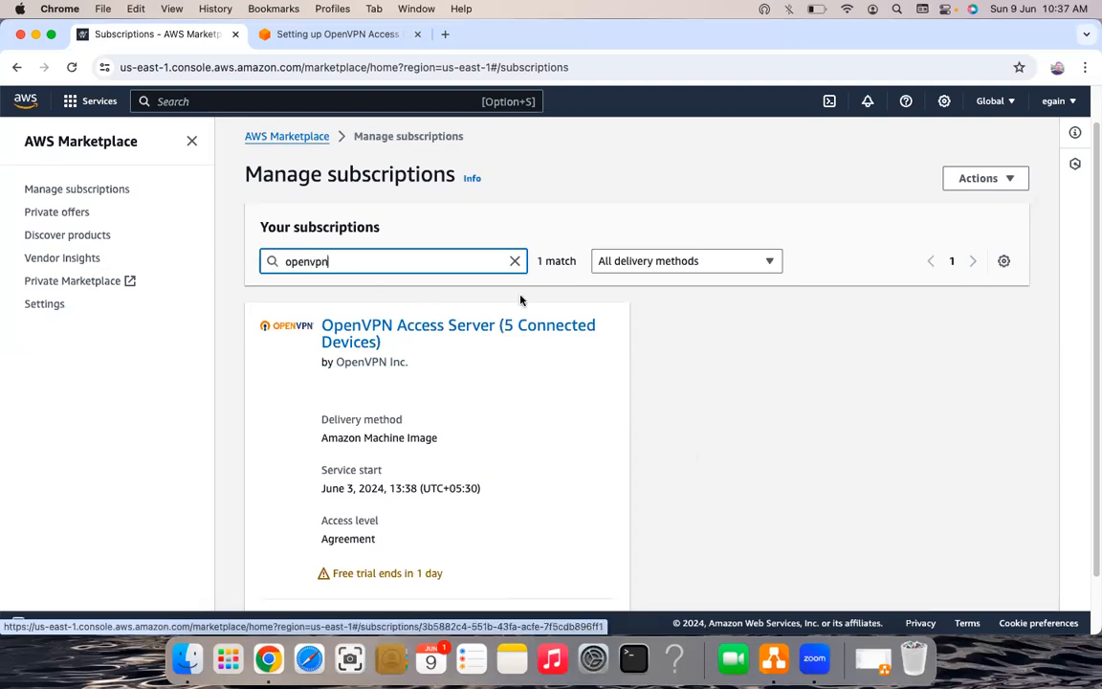
pyautogui.click(515, 260)
pyautogui.write('openvpn')
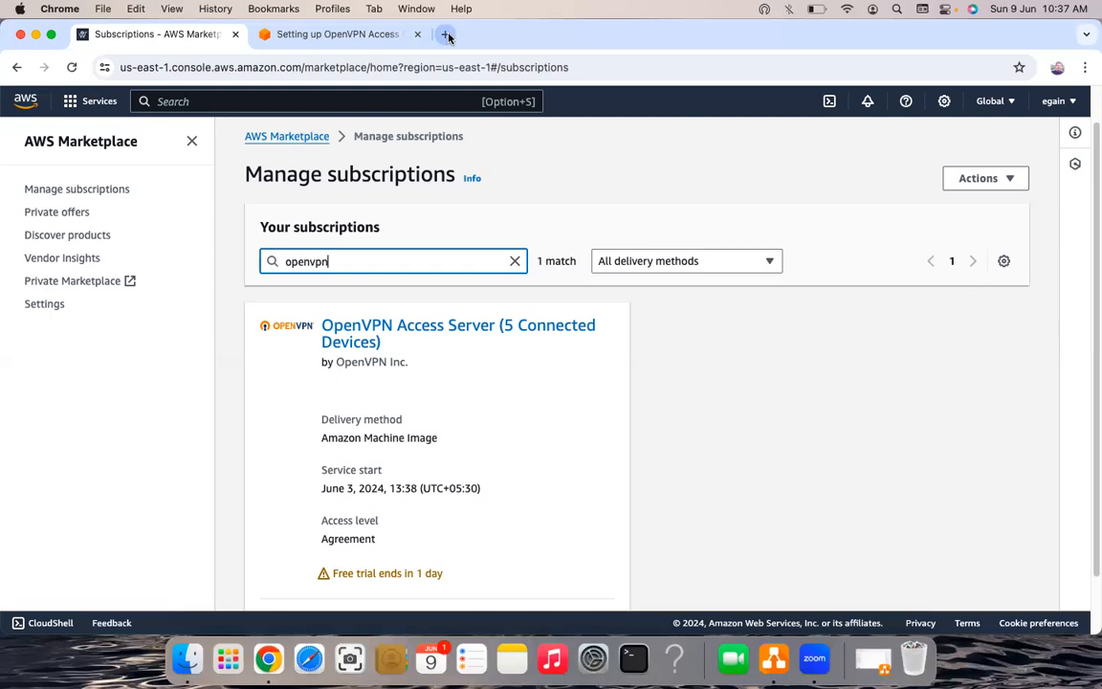
pyautogui.click(445, 34)
# - Google 'aws marketplace' in a new tab and open the AWS Marketplace: Homepage result
pyautogui.write('aws mar')
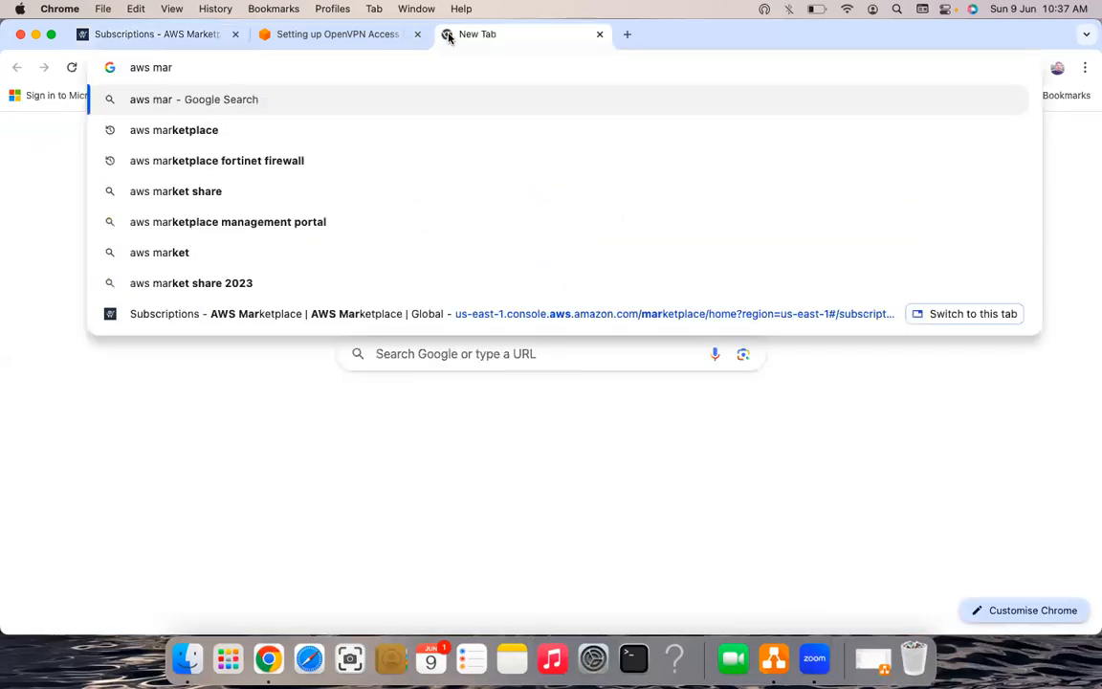
pyautogui.press('Down')
pyautogui.press('Return')
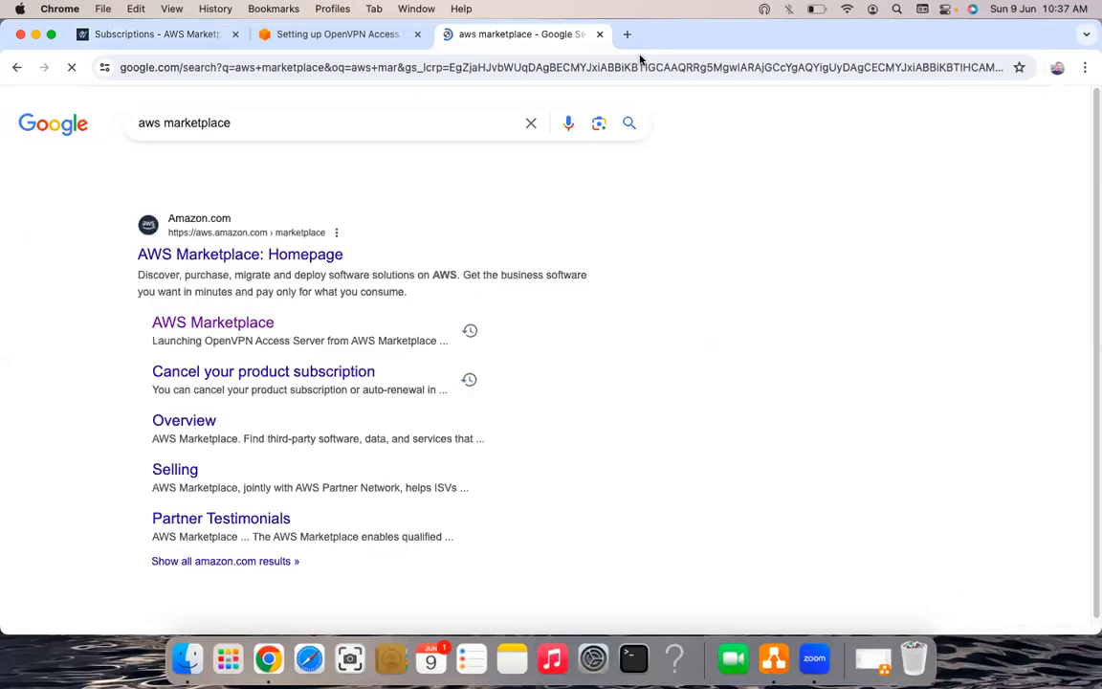
pyautogui.click(223, 258)
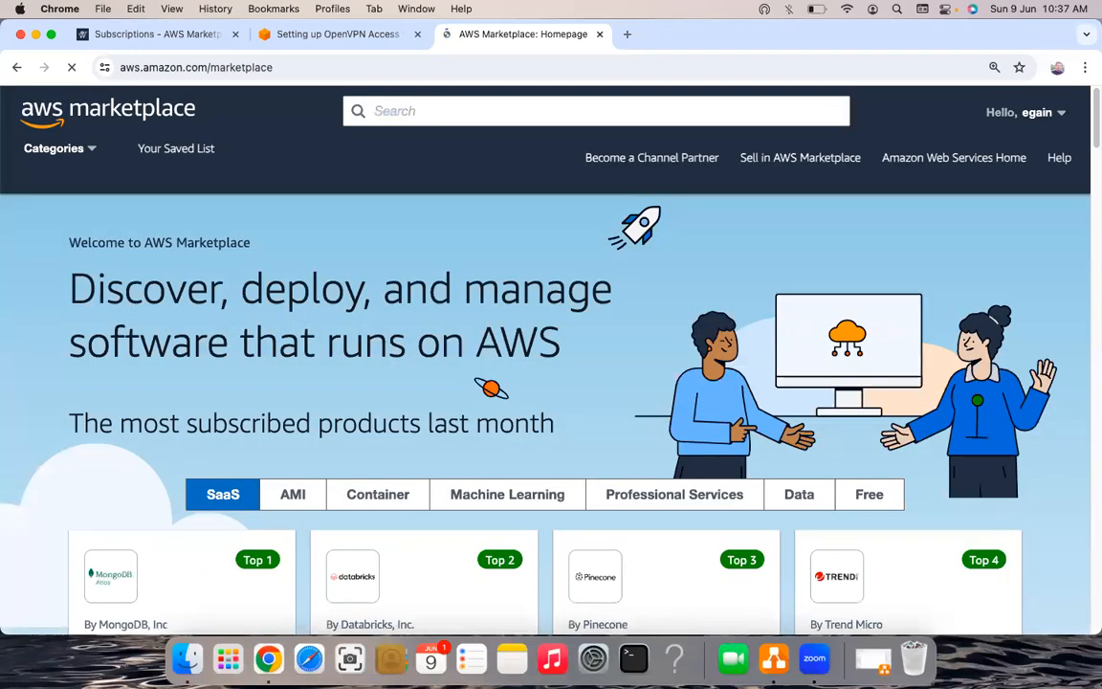
# - Search the Marketplace catalog for 'open vpn' to list its 89 results
pyautogui.write('op')
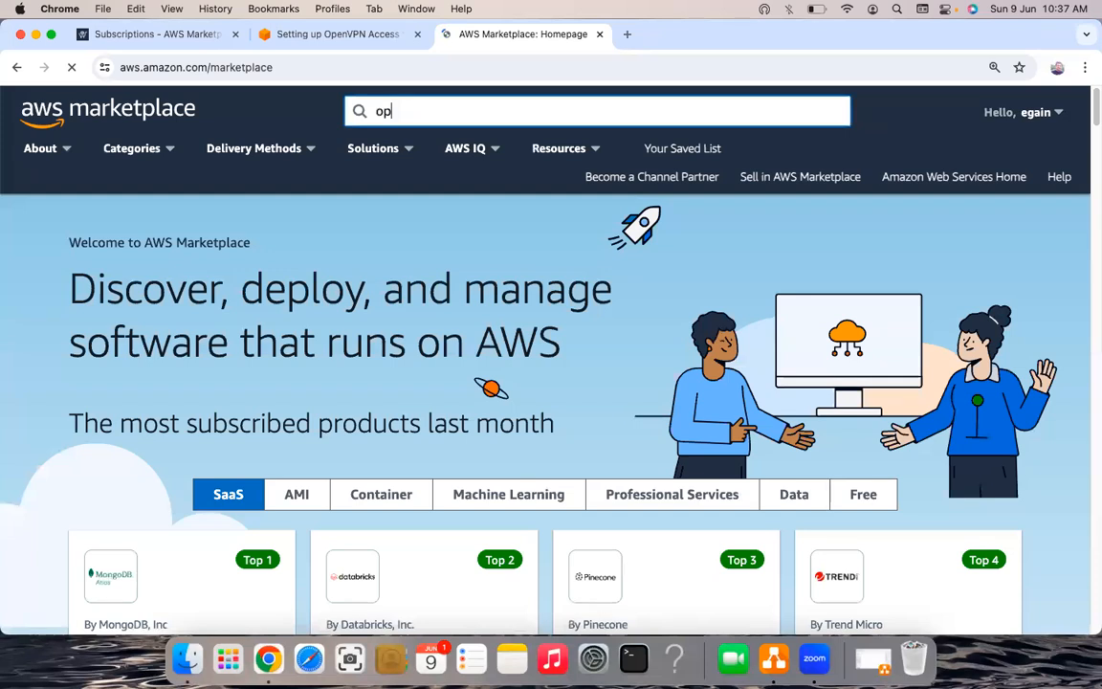
pyautogui.press('super+w')
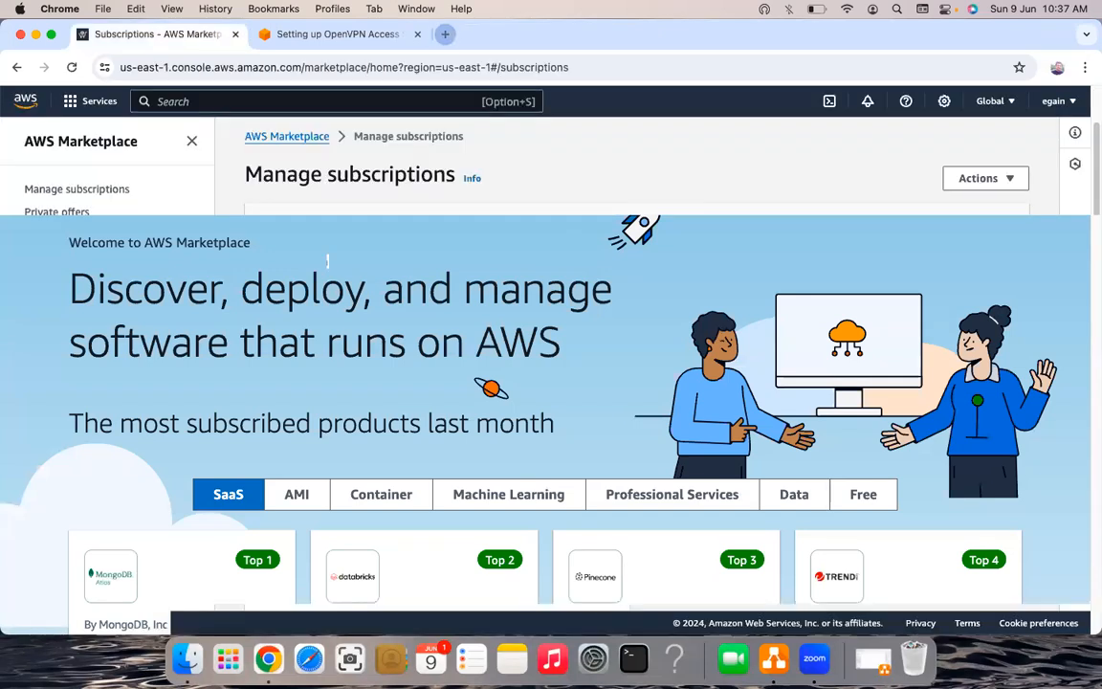
pyautogui.write('en vpn')
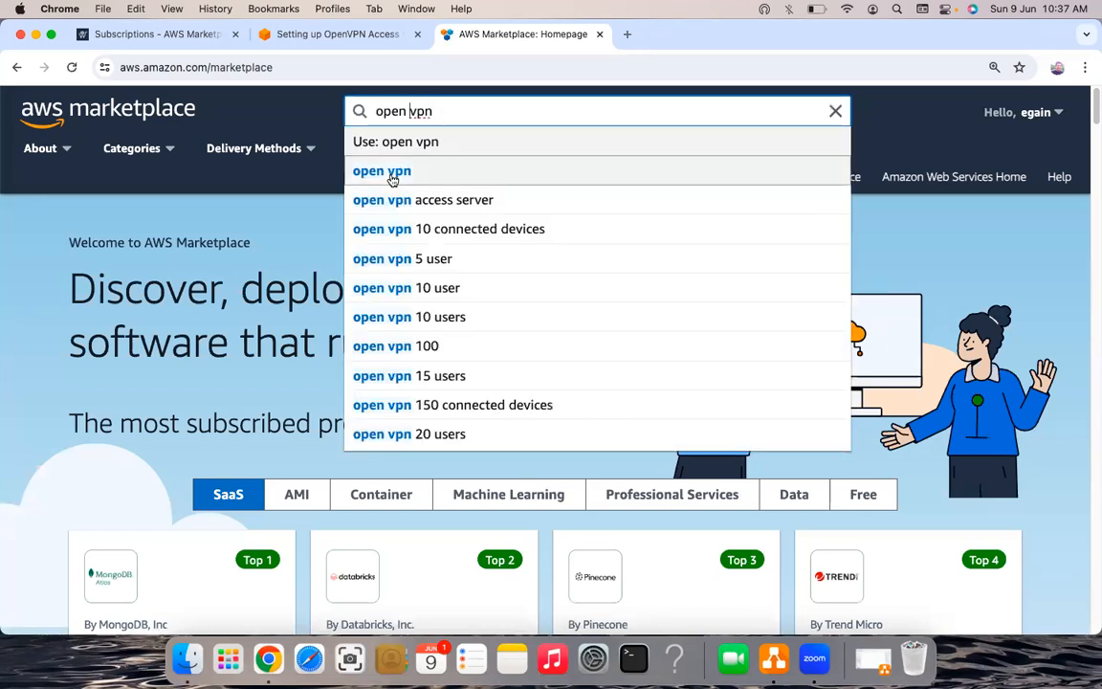
pyautogui.click(391, 174)
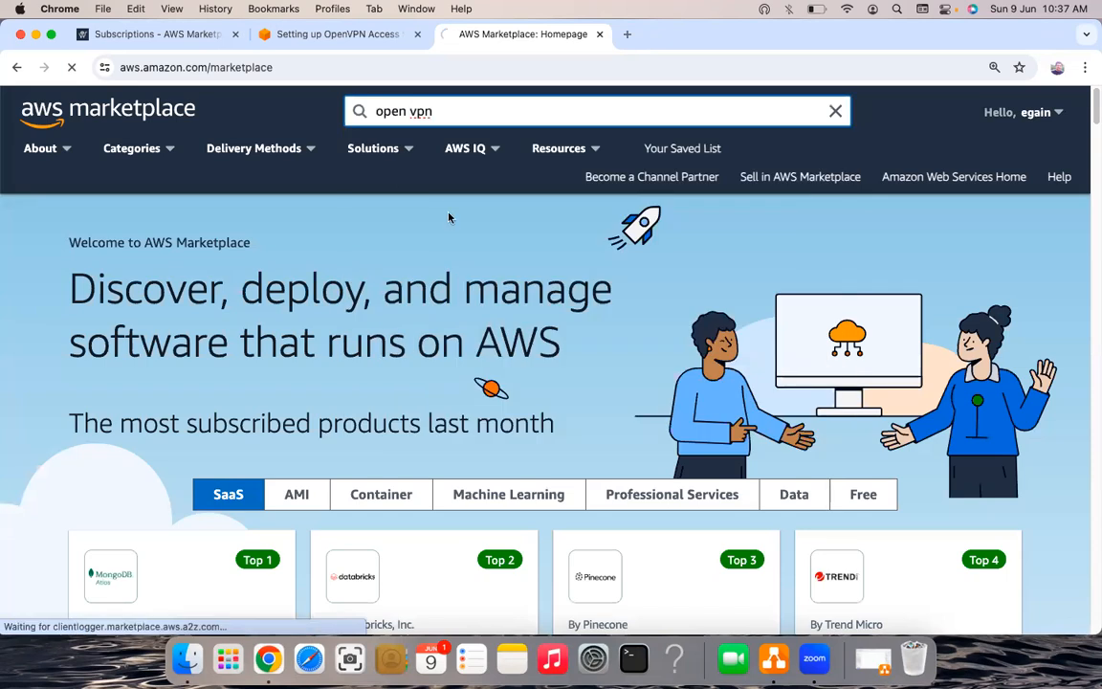
pyautogui.press('Return')
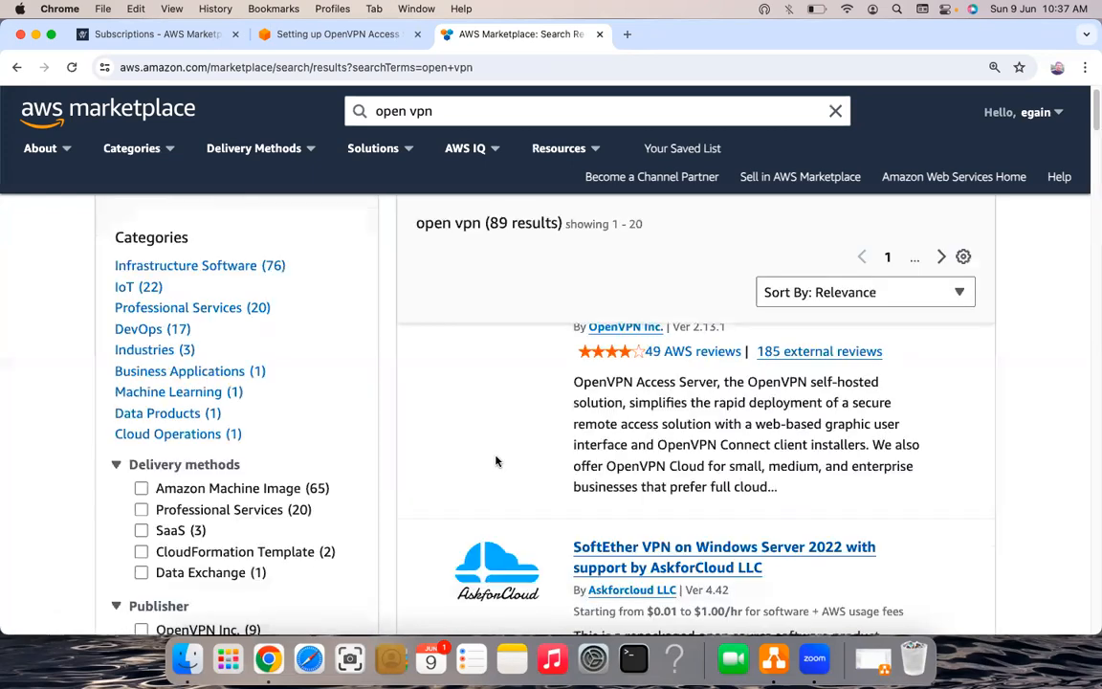
# - Scroll the 'open vpn' results to find the OpenVPN Access Server (5 Connected Devices) listing
pyautogui.scroll(1, 496, 461)
pyautogui.scroll(-1, 495, 461)
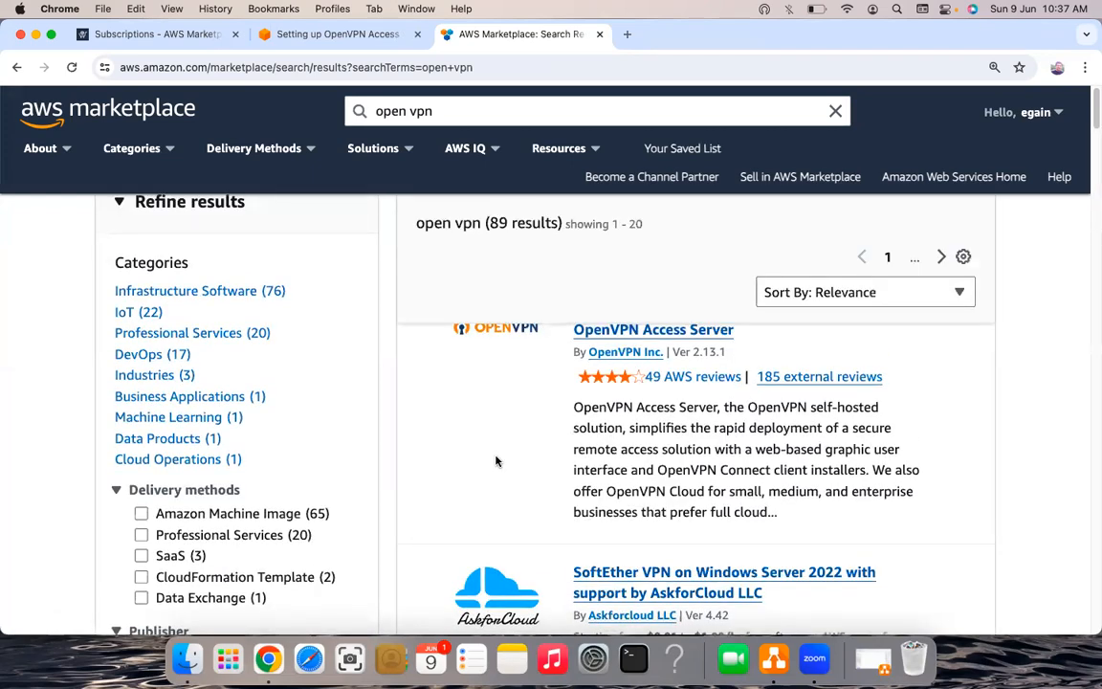
pyautogui.scroll(-5, 502, 382)
pyautogui.scroll(3, 535, 396)
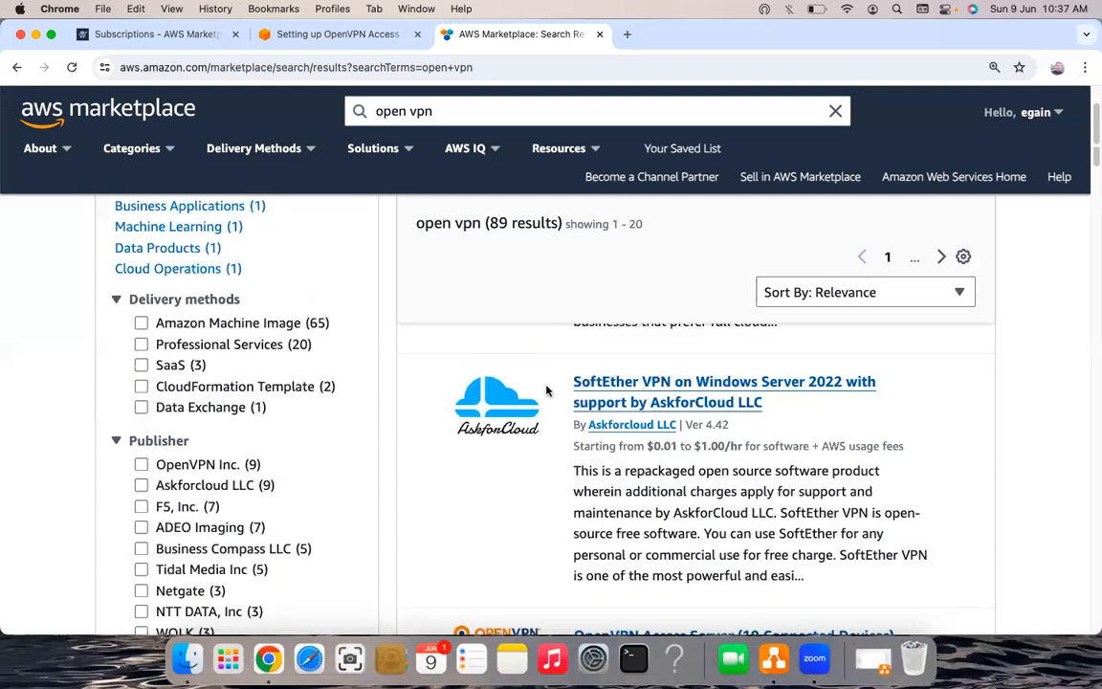
pyautogui.scroll(-3, 535, 396)
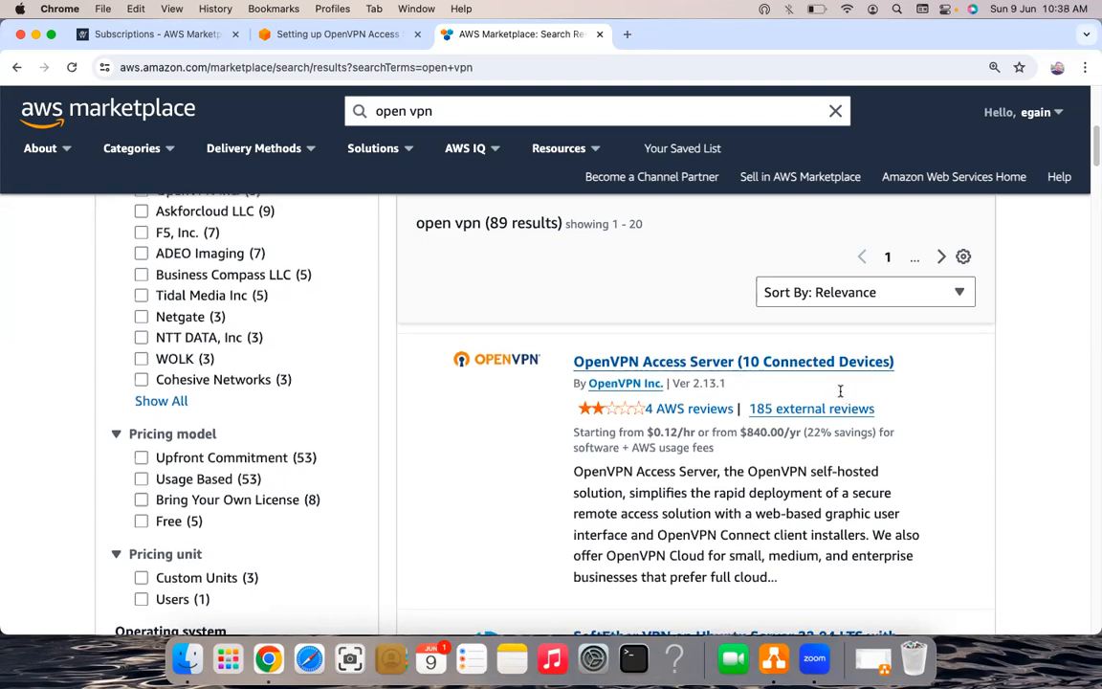
pyautogui.scroll(-3, 840, 390)
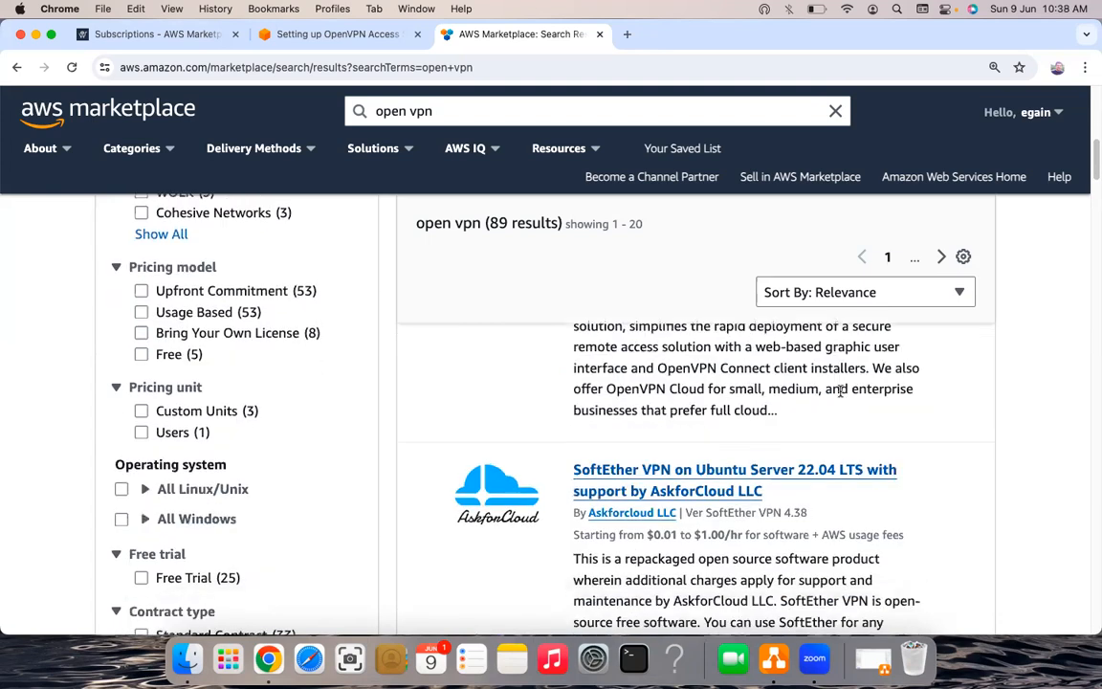
pyautogui.scroll(-1, 842, 396)
pyautogui.scroll(5, 842, 396)
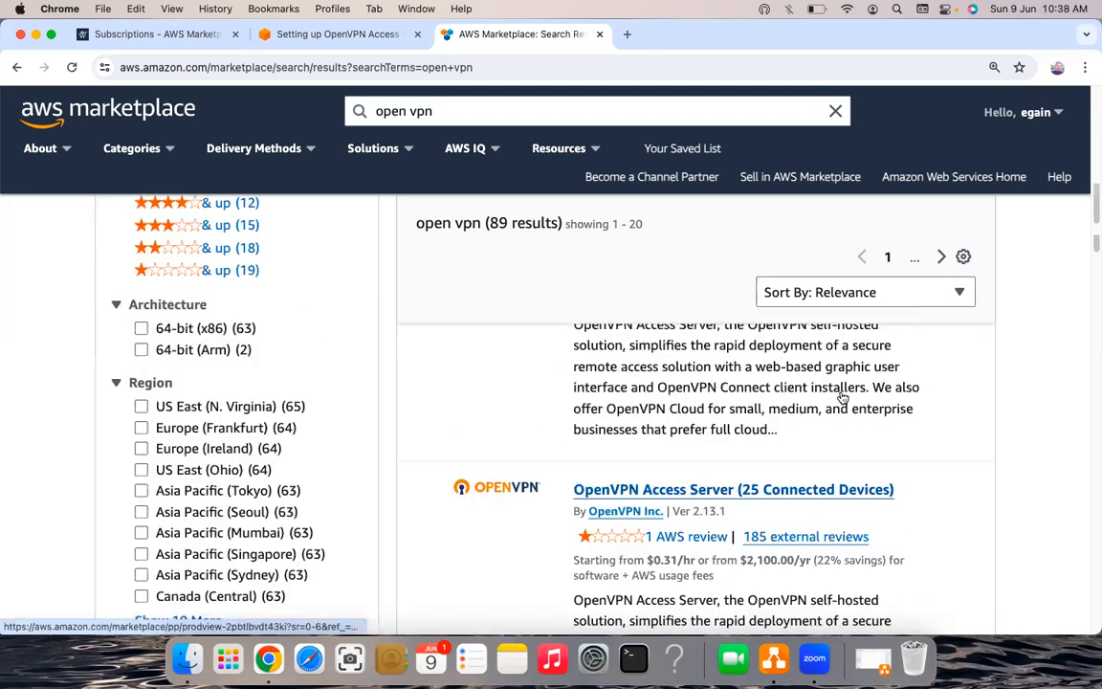
pyautogui.scroll(-3, 841, 396)
pyautogui.scroll(-4, 842, 396)
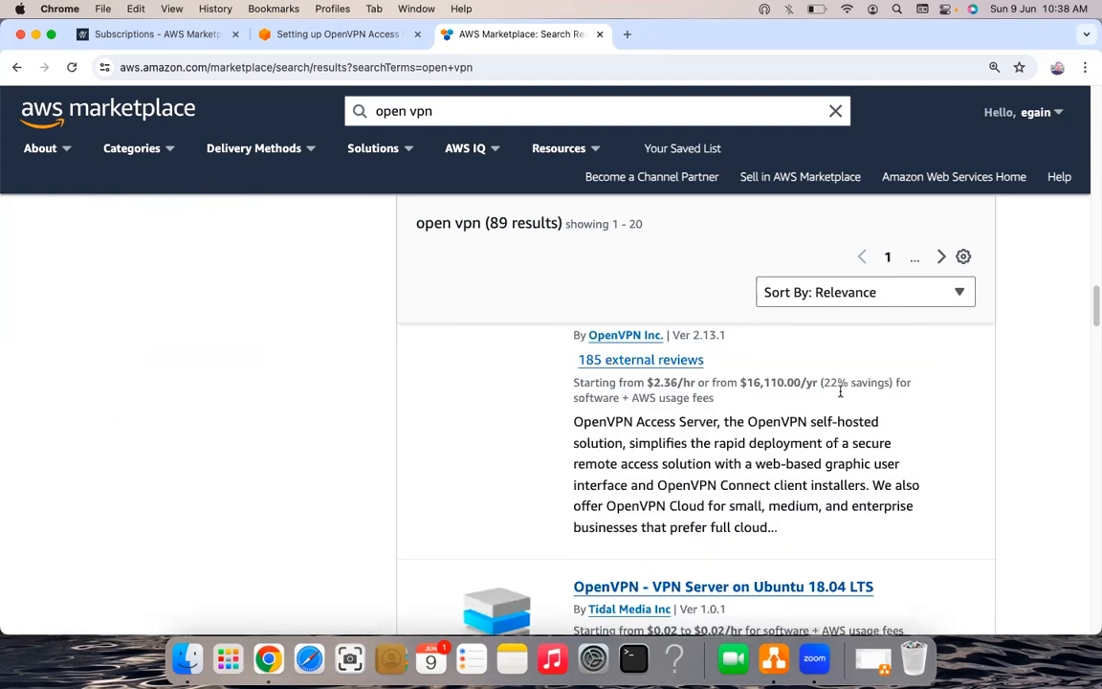
pyautogui.scroll(5, 842, 396)
pyautogui.scroll(-5, 841, 396)
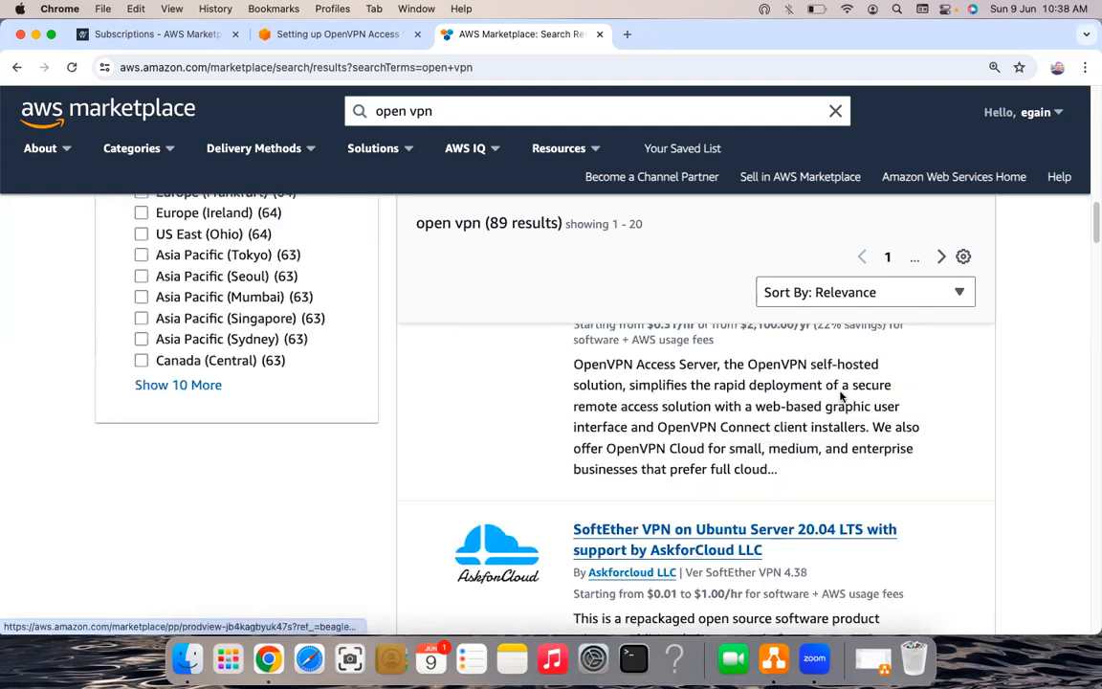
pyautogui.scroll(-5, 842, 395)
pyautogui.scroll(-1, 601, 513)
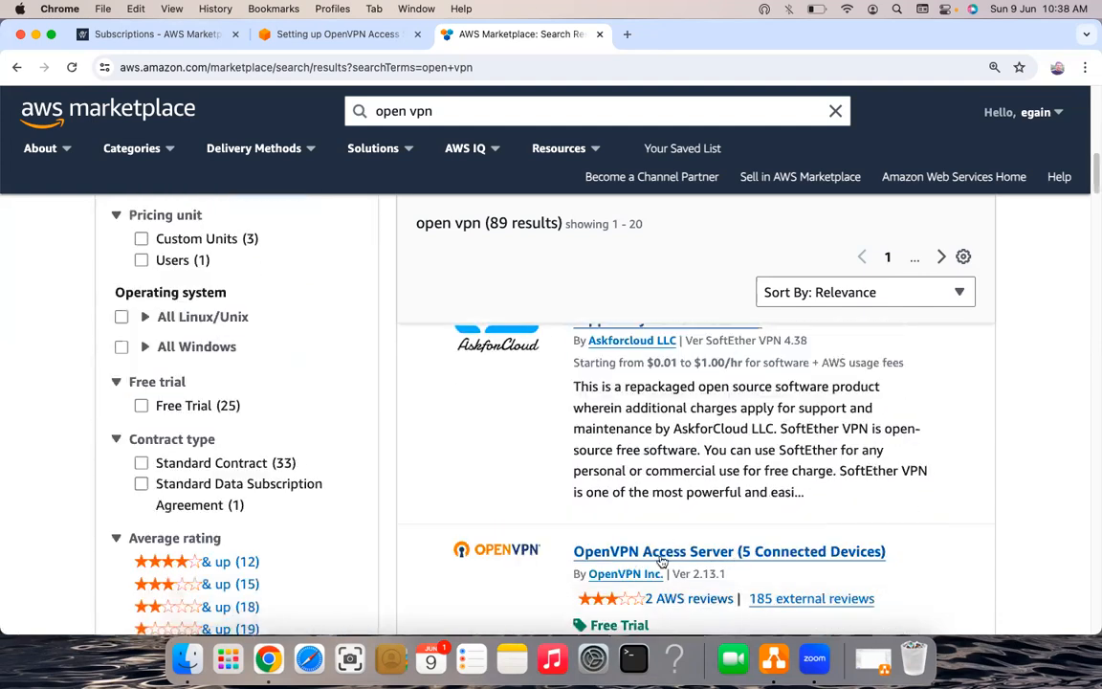
pyautogui.scroll(-3, 744, 555)
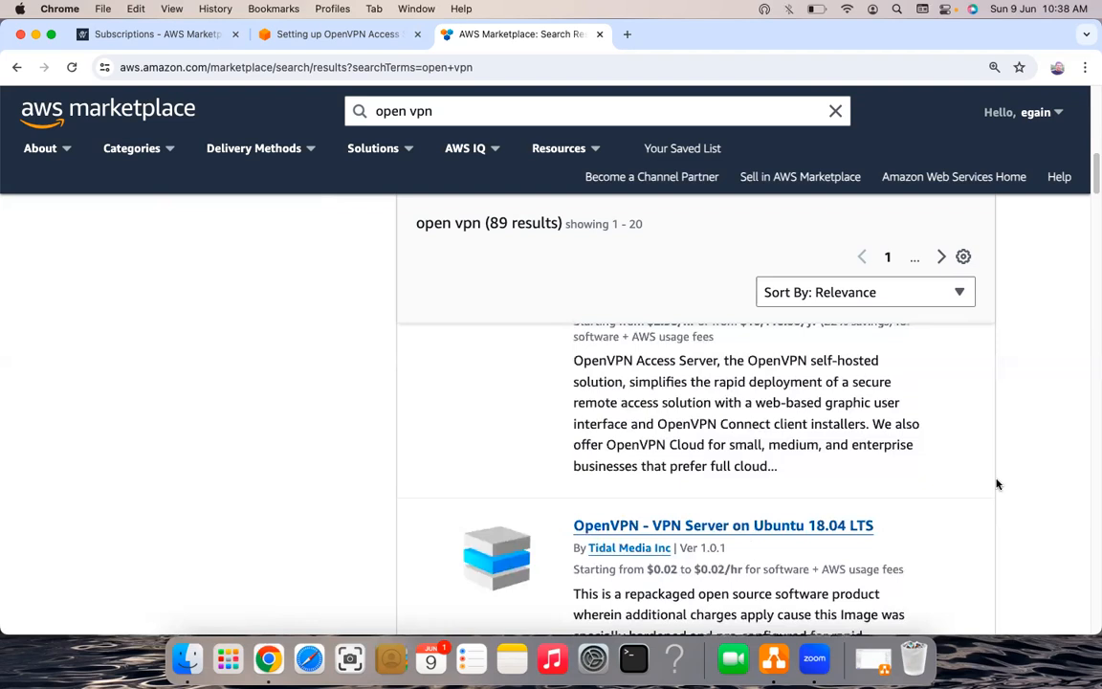
pyautogui.scroll(3, 831, 560)
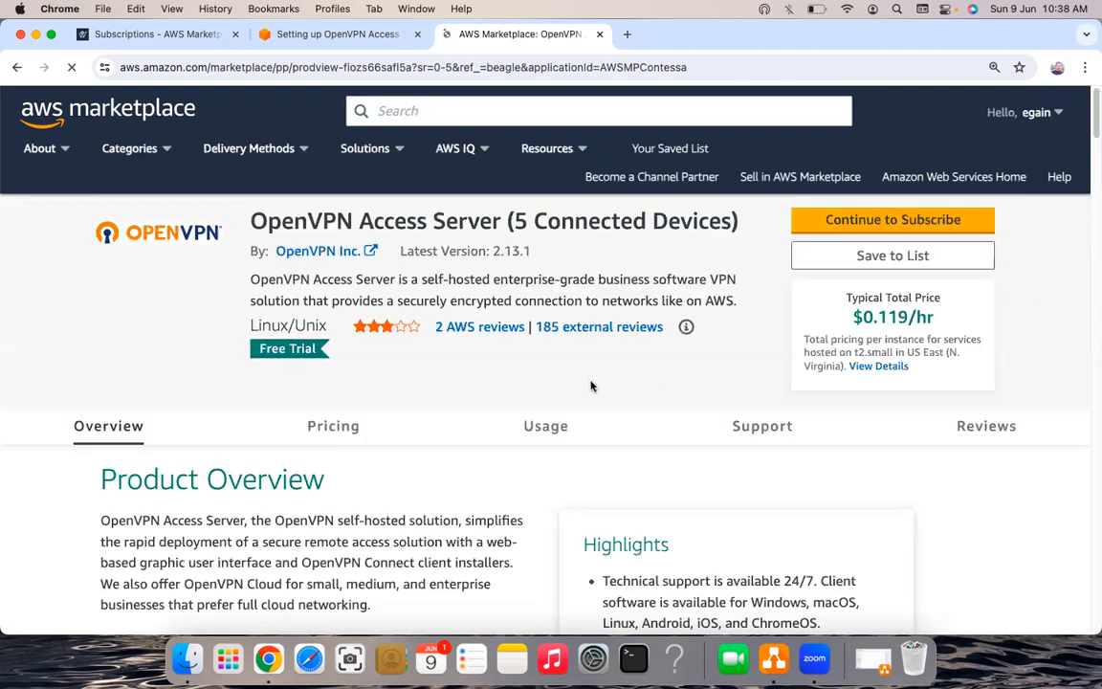
# - Continue to Subscribe for OpenVPN Access Server (5 Connected Devices) to reach the subscription page
pyautogui.click(893, 224)
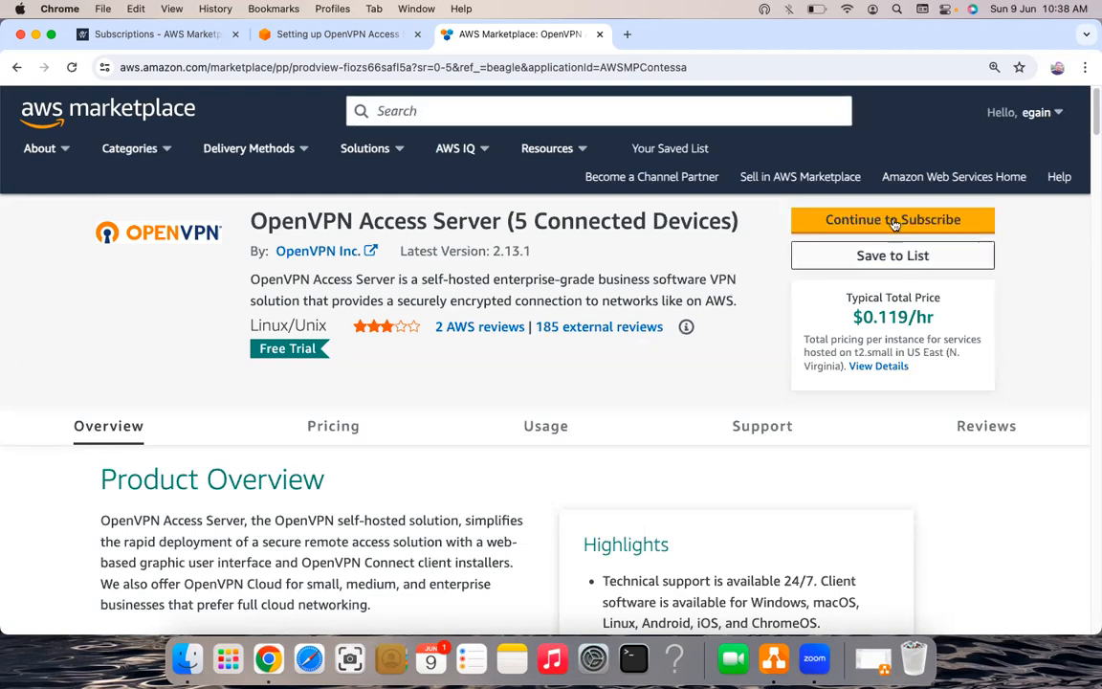
pyautogui.click(909, 221)
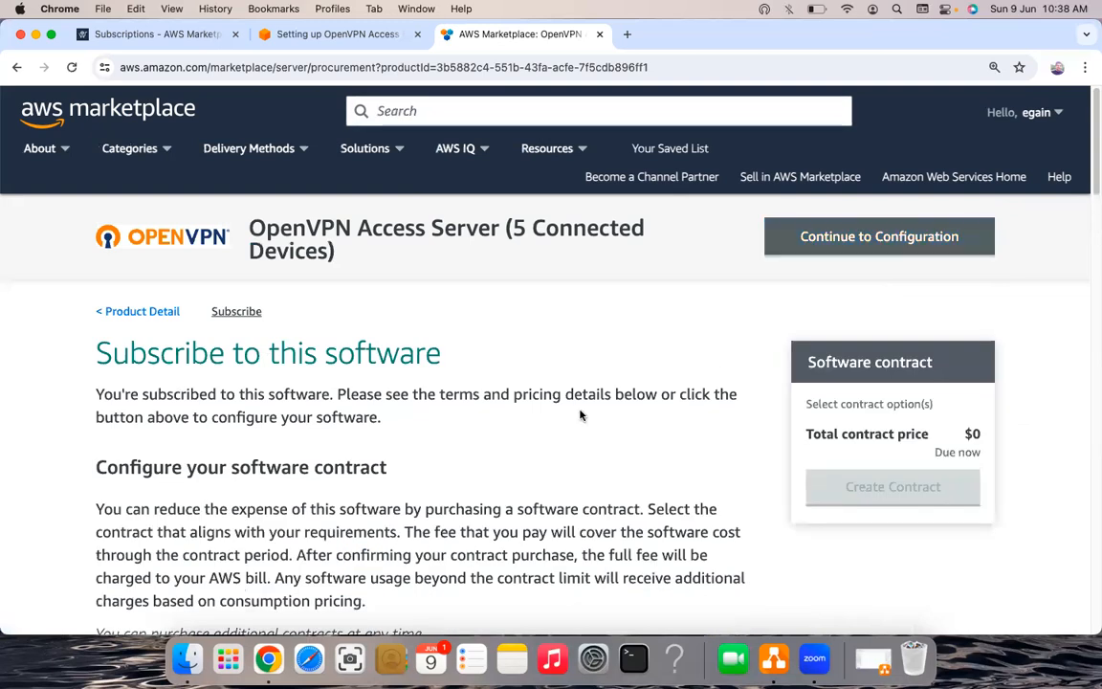
# - Choose t2.small as the contract unit type
pyautogui.scroll(-5, 580, 415)
pyautogui.scroll(-2, 579, 415)
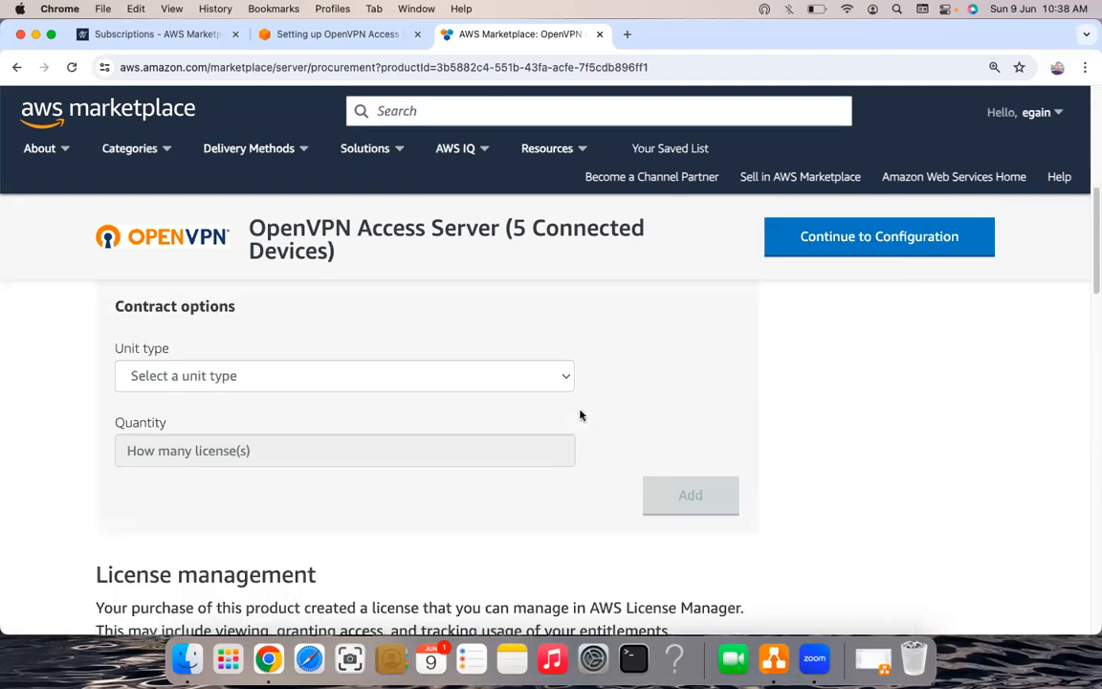
pyautogui.scroll(1, 450, 424)
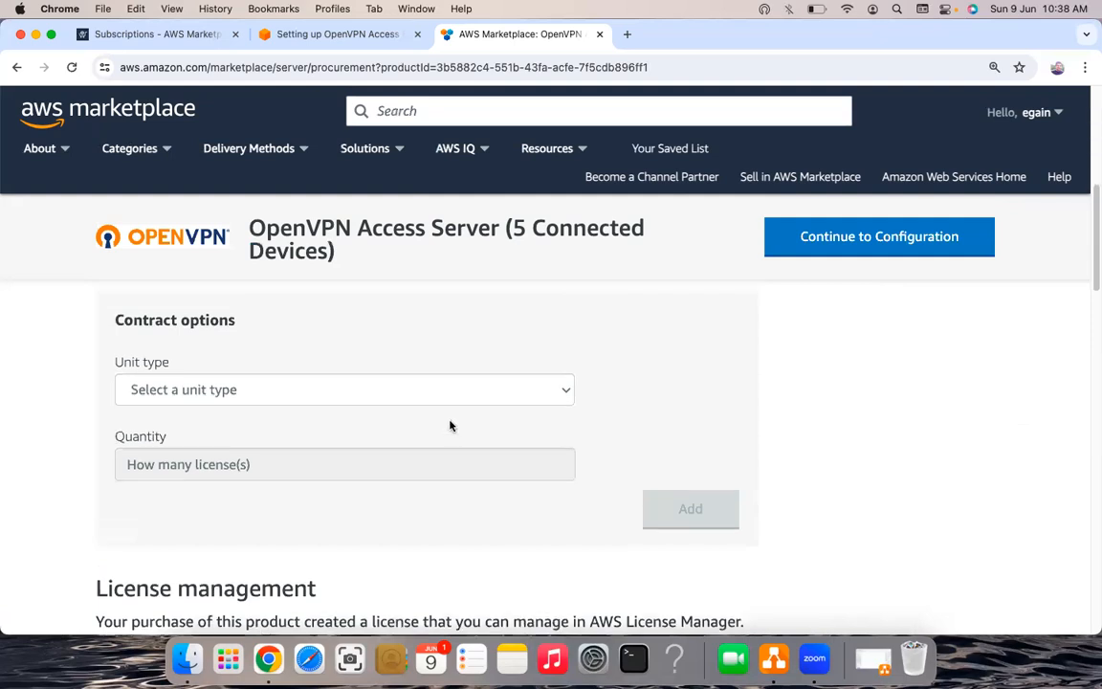
pyautogui.scroll(-1, 442, 413)
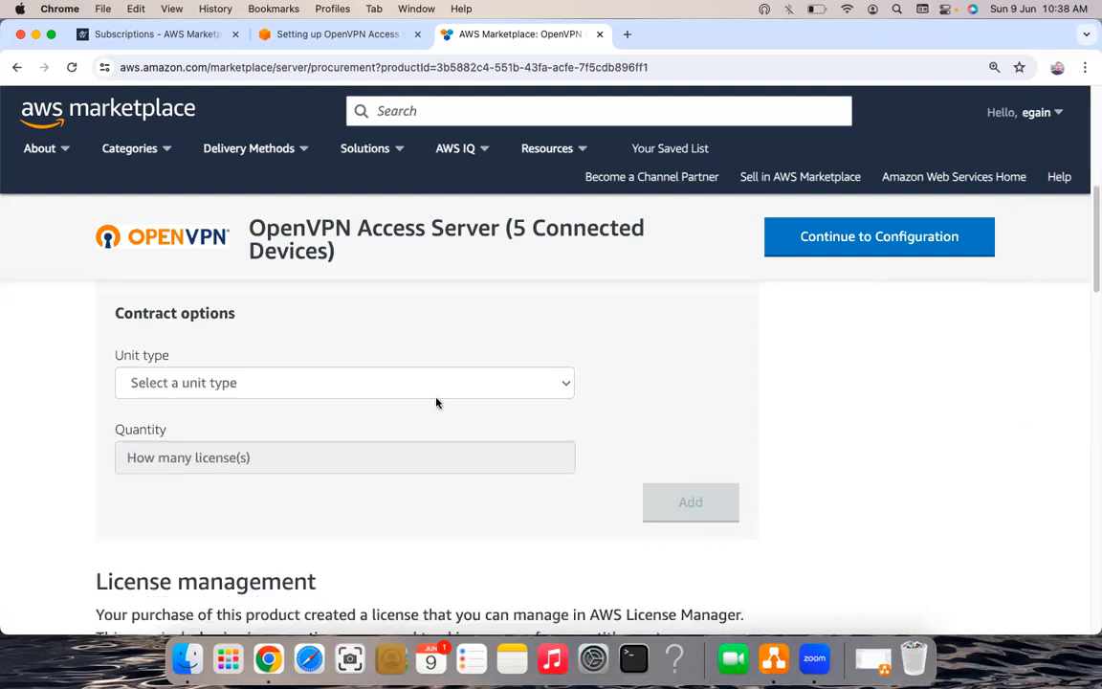
pyautogui.scroll(-1, 426, 384)
pyautogui.click(320, 384)
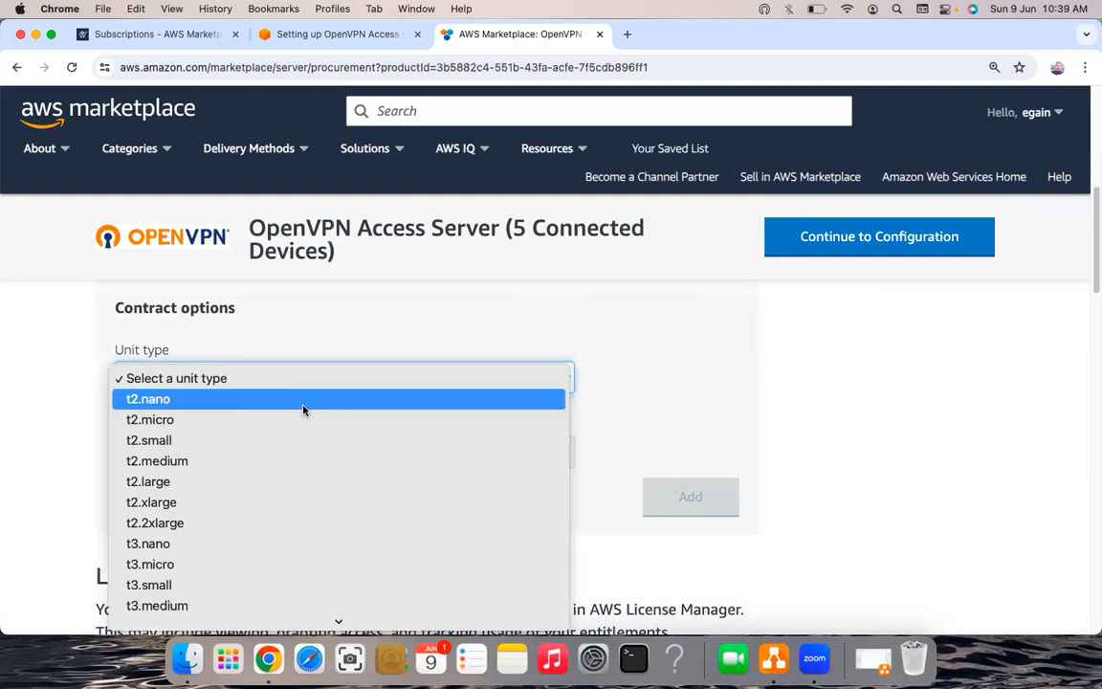
pyautogui.press('Escape')
pyautogui.press('space')
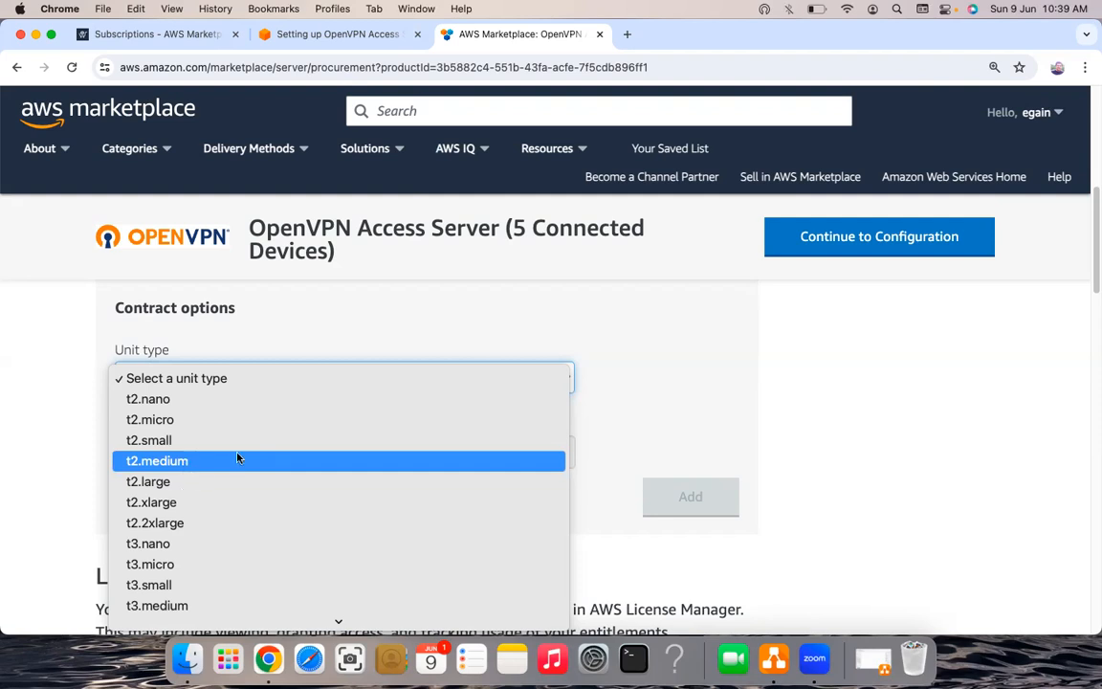
pyautogui.press('Down')
pyautogui.press('Down')
pyautogui.press('Up')
pyautogui.press('Up')
pyautogui.press('Up')
pyautogui.press('Up')
pyautogui.press('Up')
pyautogui.press('Up')
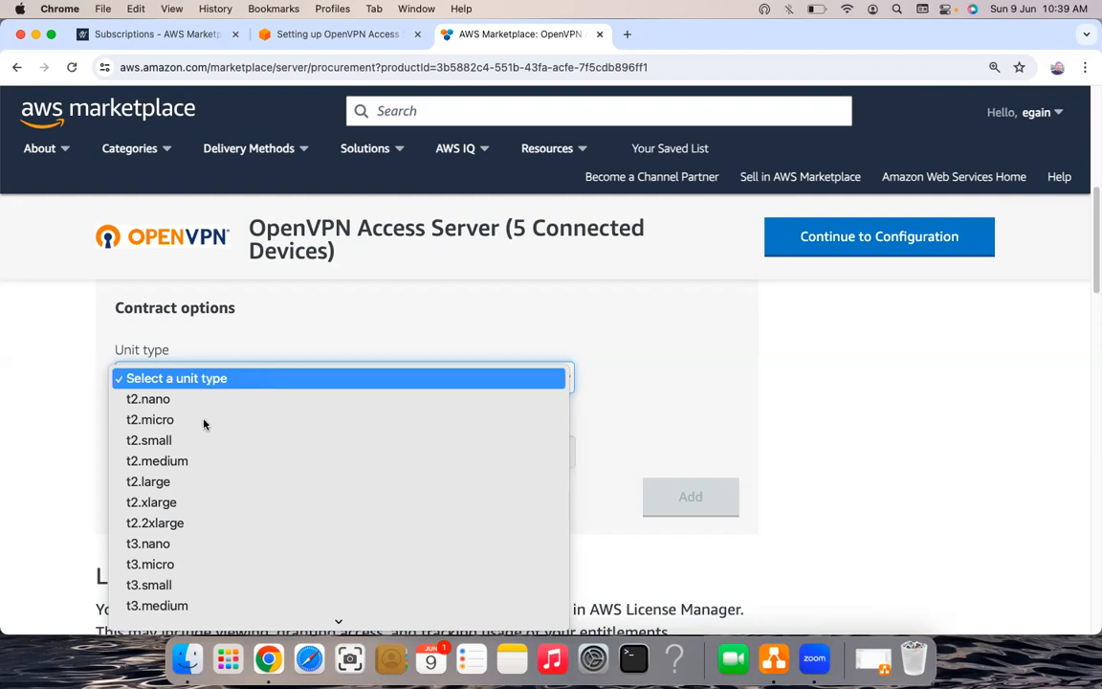
pyautogui.press('Down')
pyautogui.press('Down')
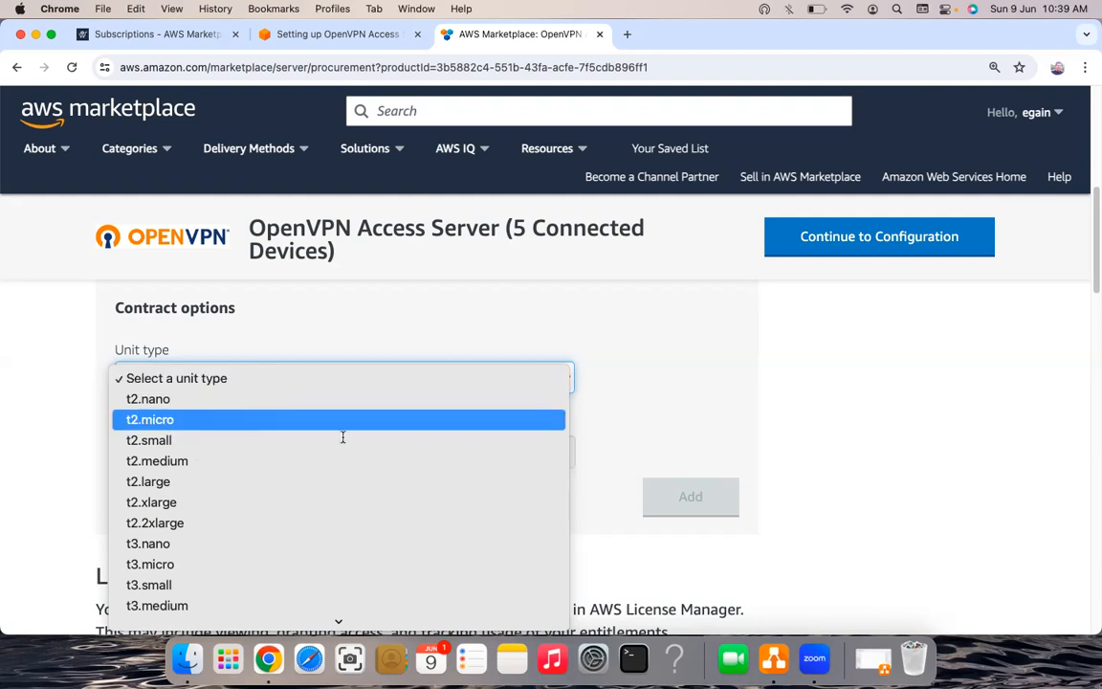
pyautogui.press('Down')
pyautogui.press('Return')
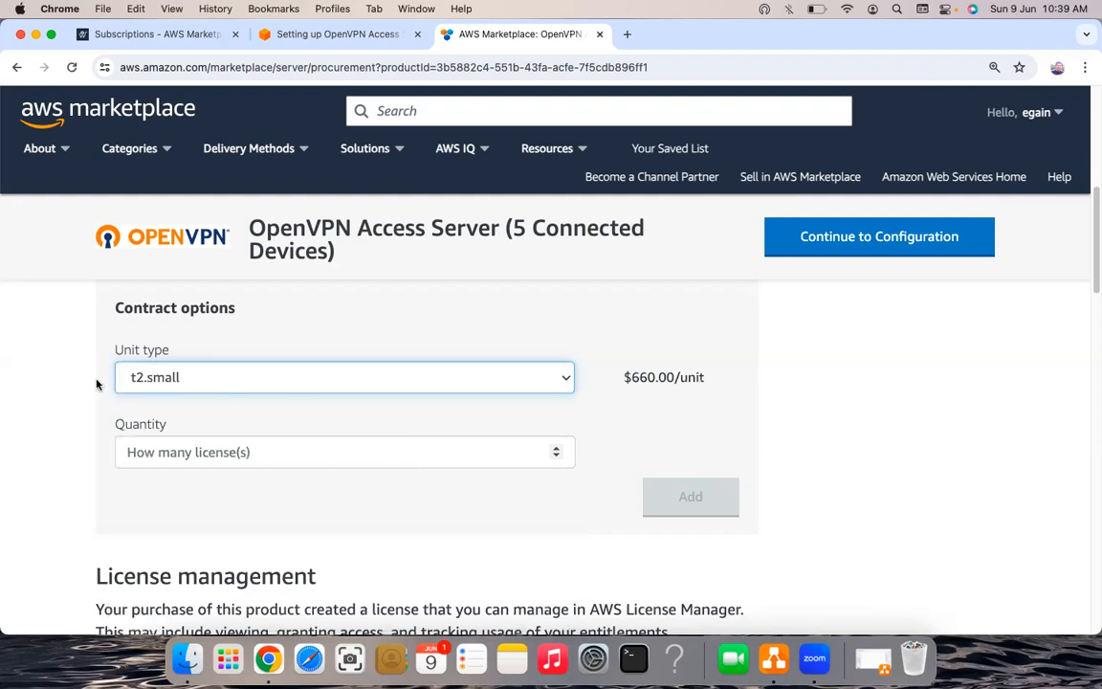
# - Enter a license quantity of 5 in the contract options
pyautogui.click(235, 452)
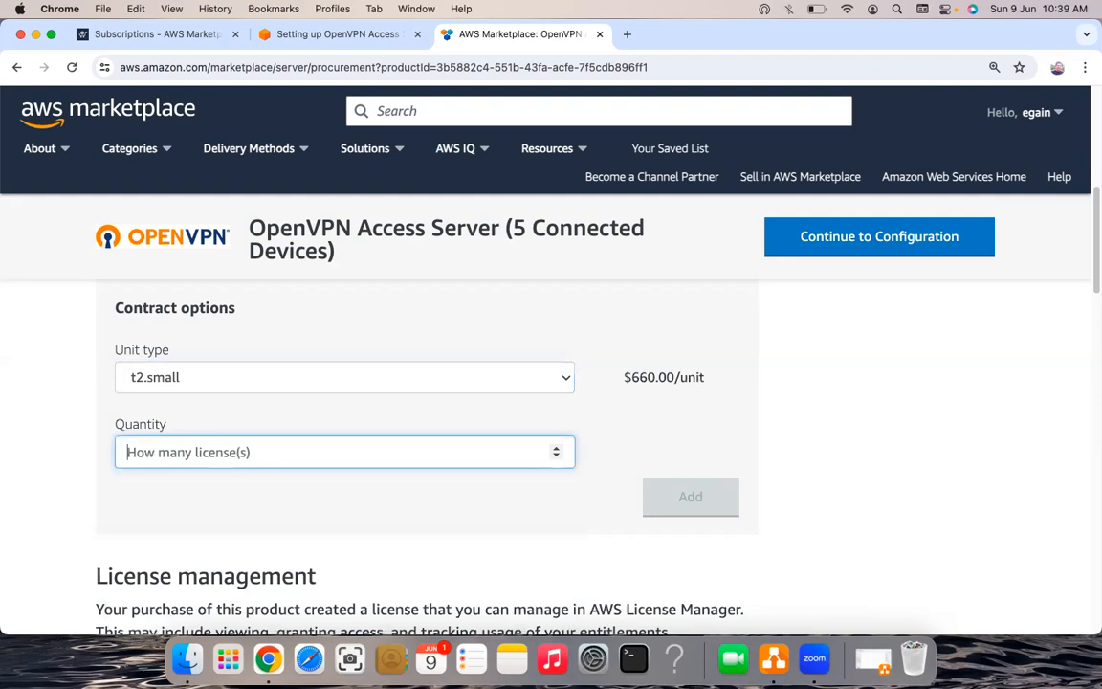
pyautogui.write('5')
pyautogui.click(693, 497)
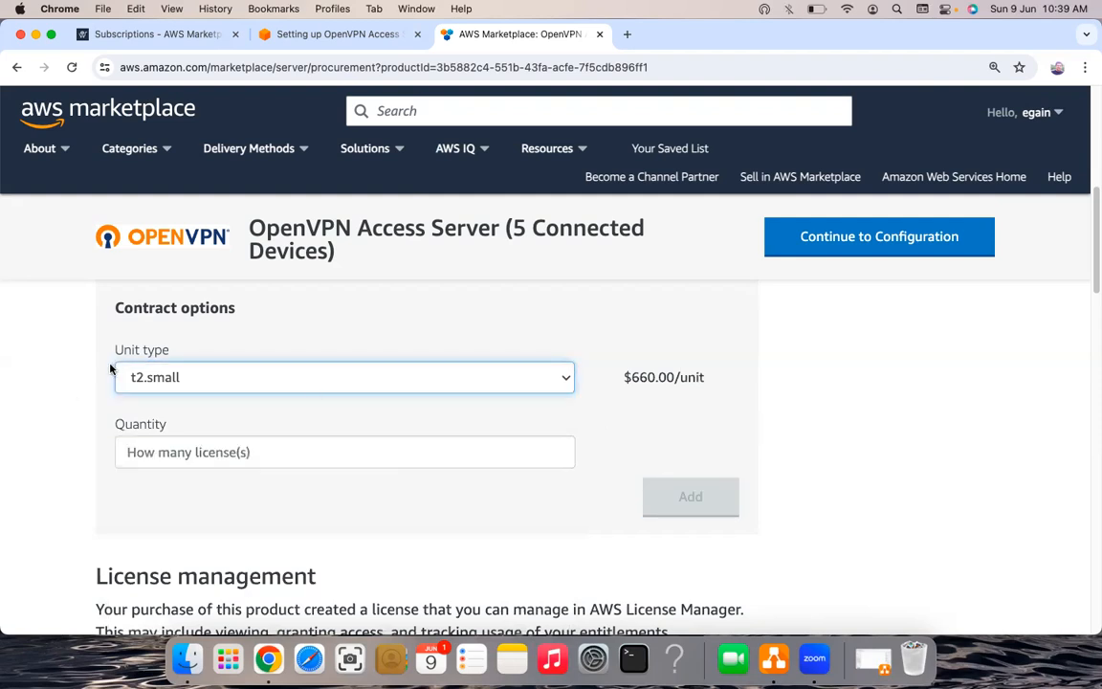
pyautogui.press('Tab')
pyautogui.write('5')
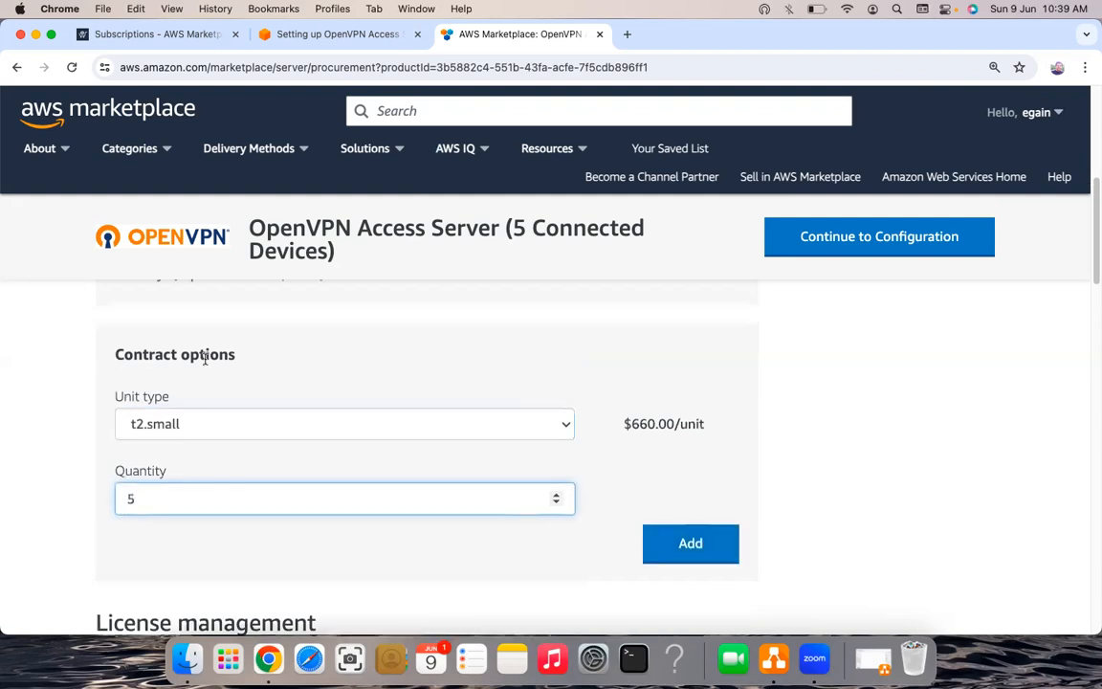
pyautogui.tripleClick(245, 364)
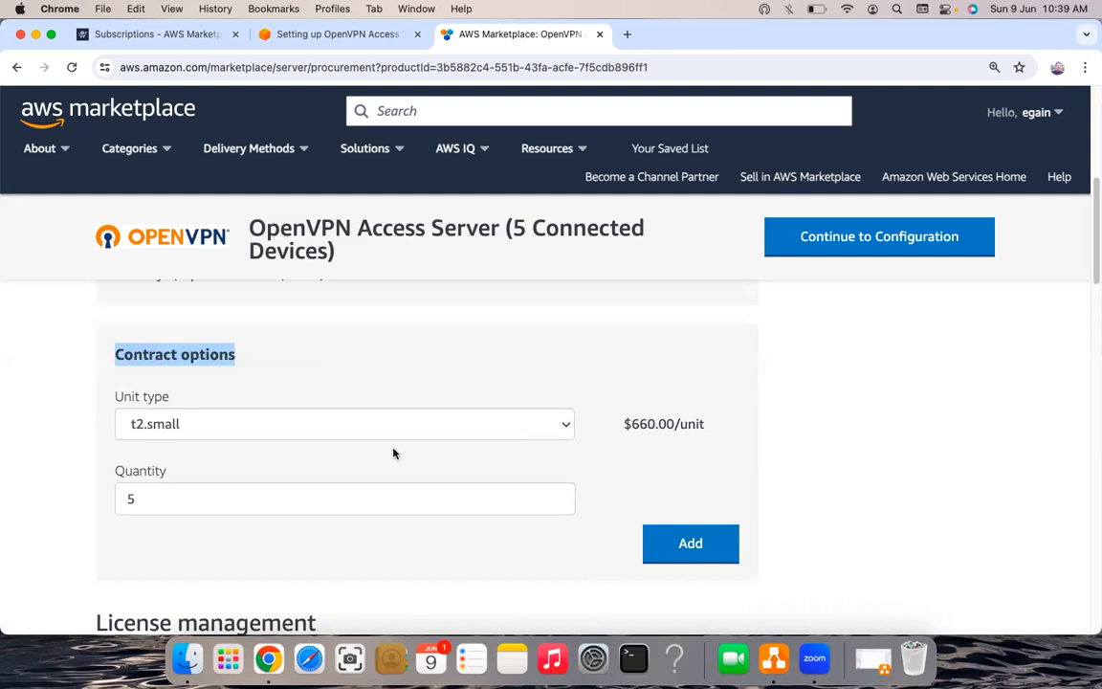
pyautogui.click(415, 390)
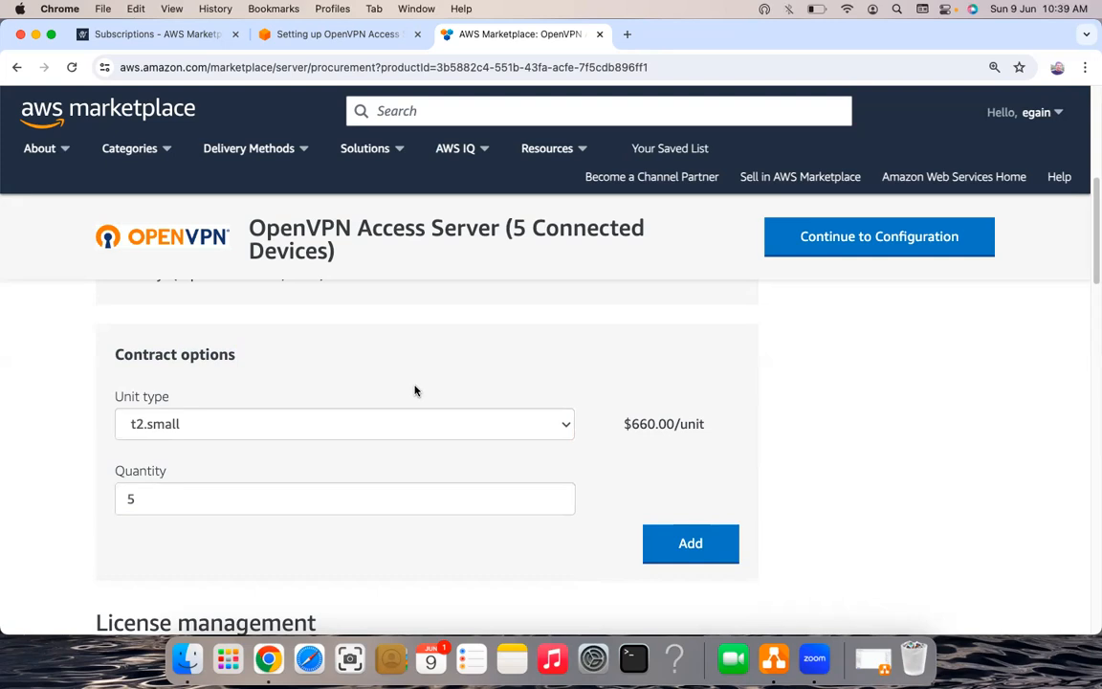
pyautogui.scroll(1, 416, 394)
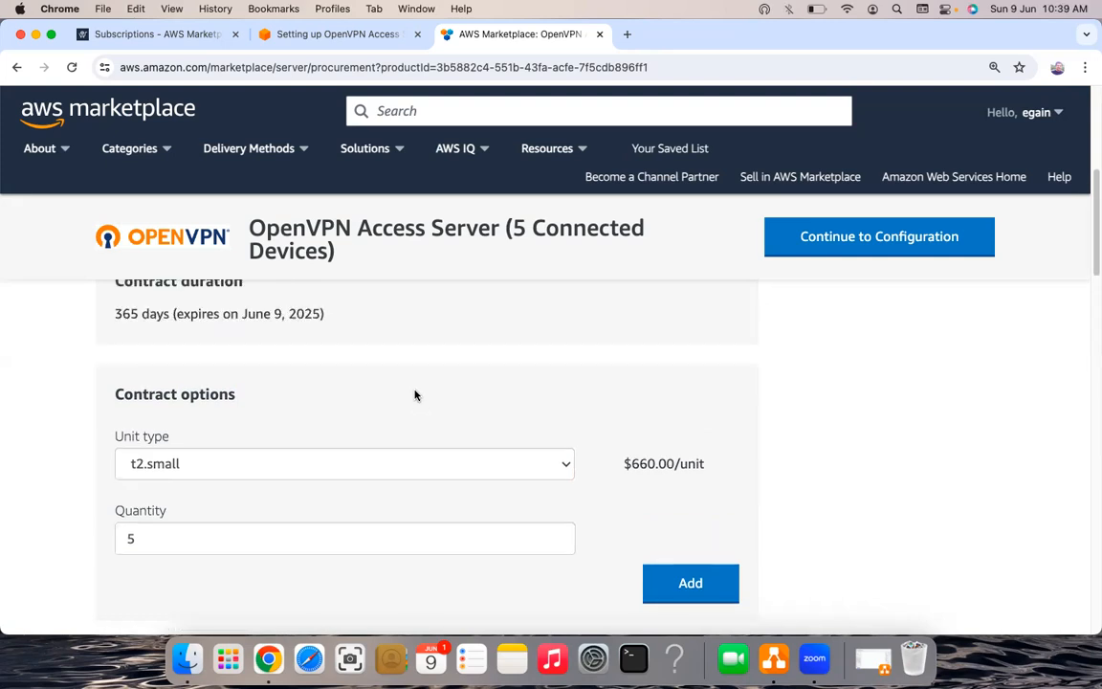
pyautogui.scroll(1, 415, 394)
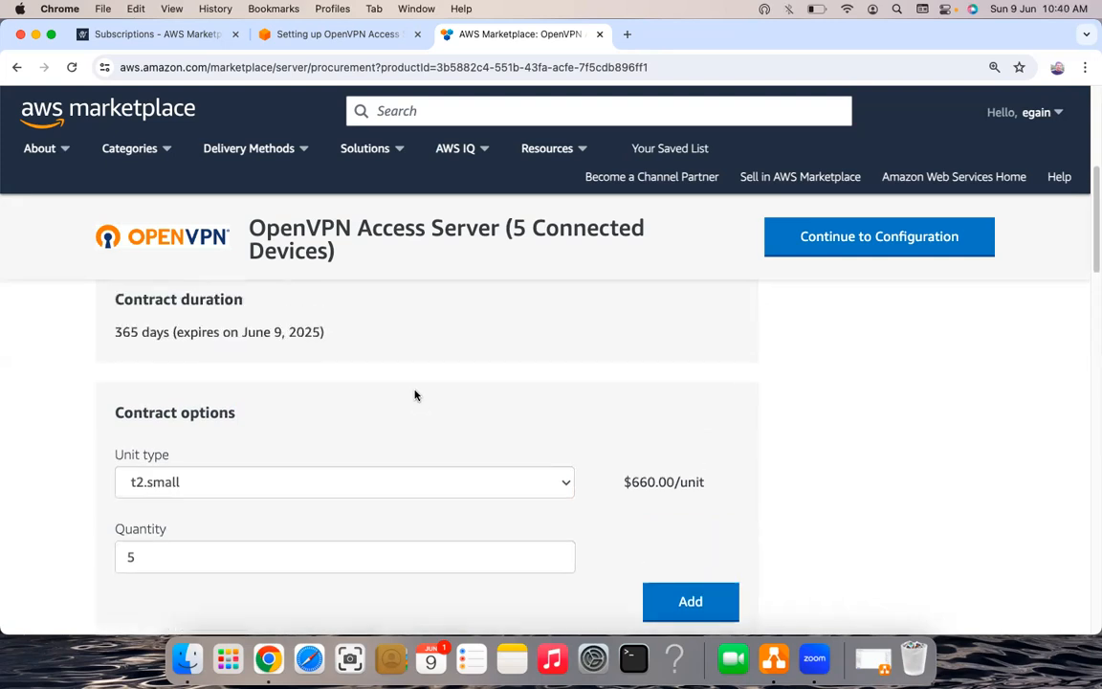
pyautogui.scroll(-1, 229, 332)
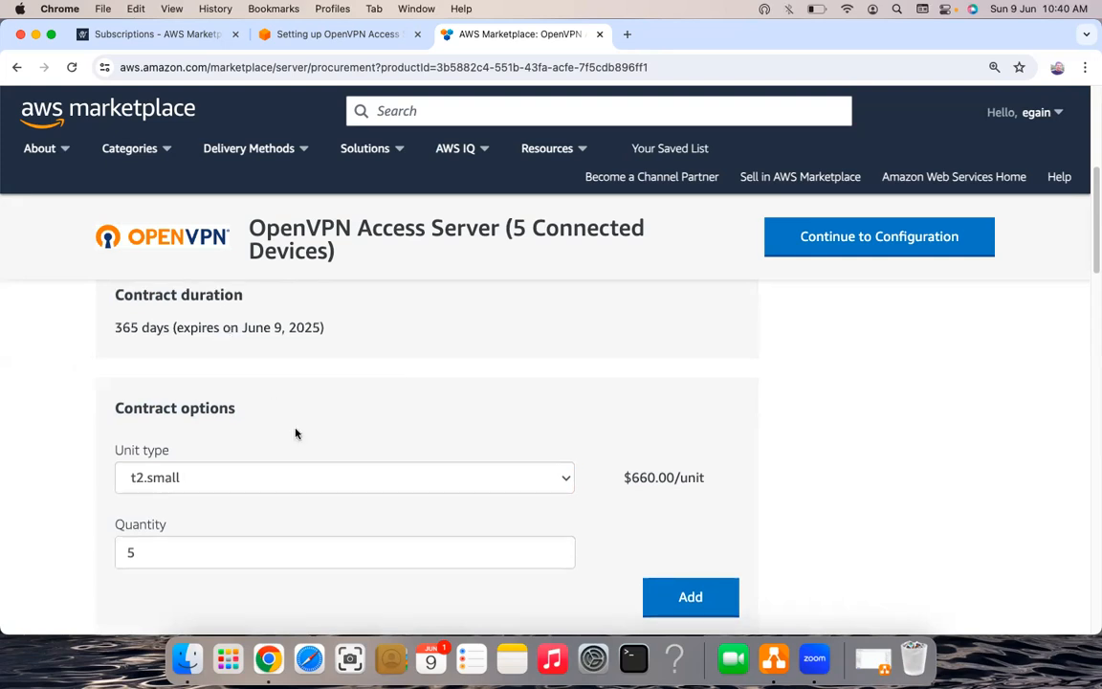
pyautogui.scroll(-1, 375, 398)
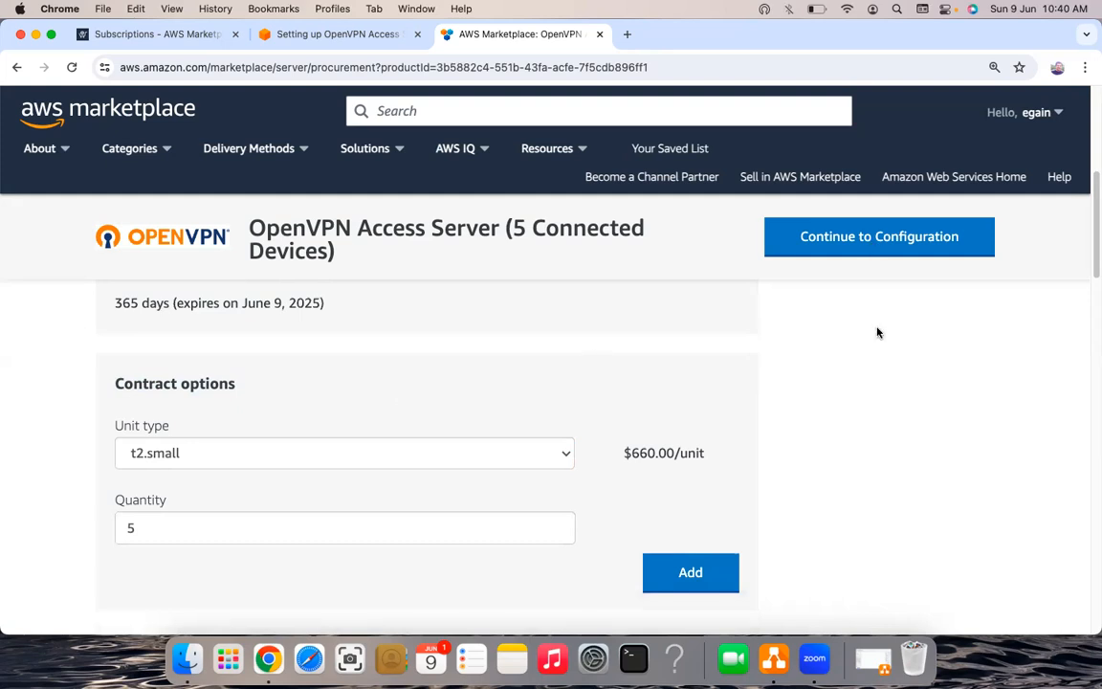
pyautogui.scroll(1, 877, 332)
pyautogui.scroll(5, 866, 297)
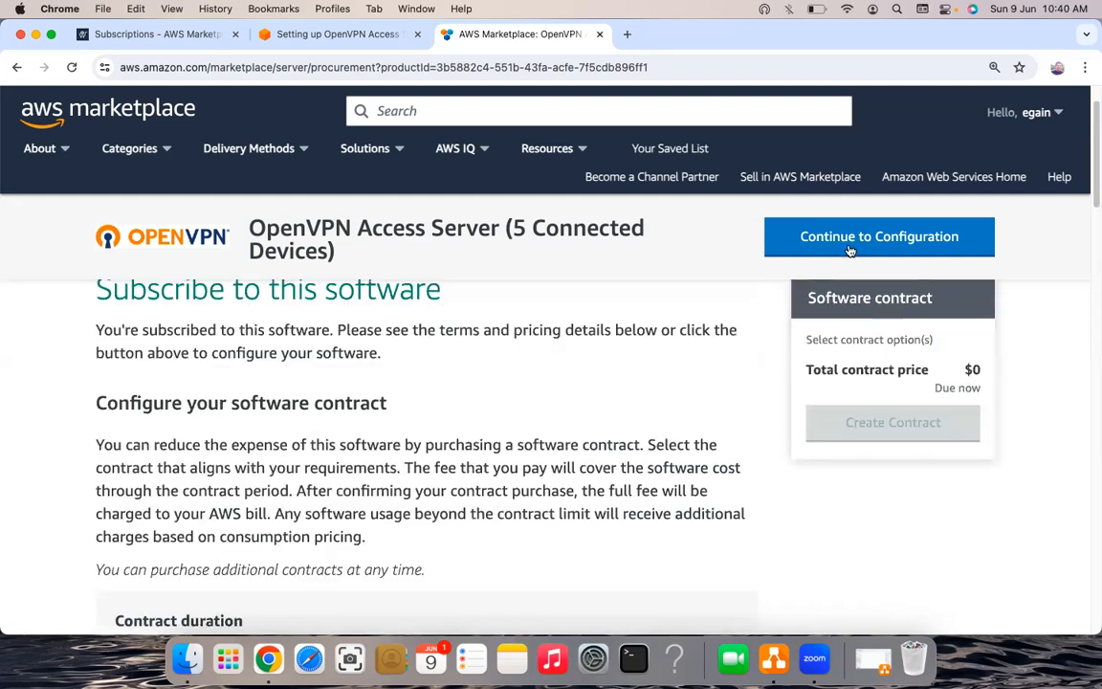
pyautogui.scroll(2, 861, 253)
pyautogui.click(872, 247)
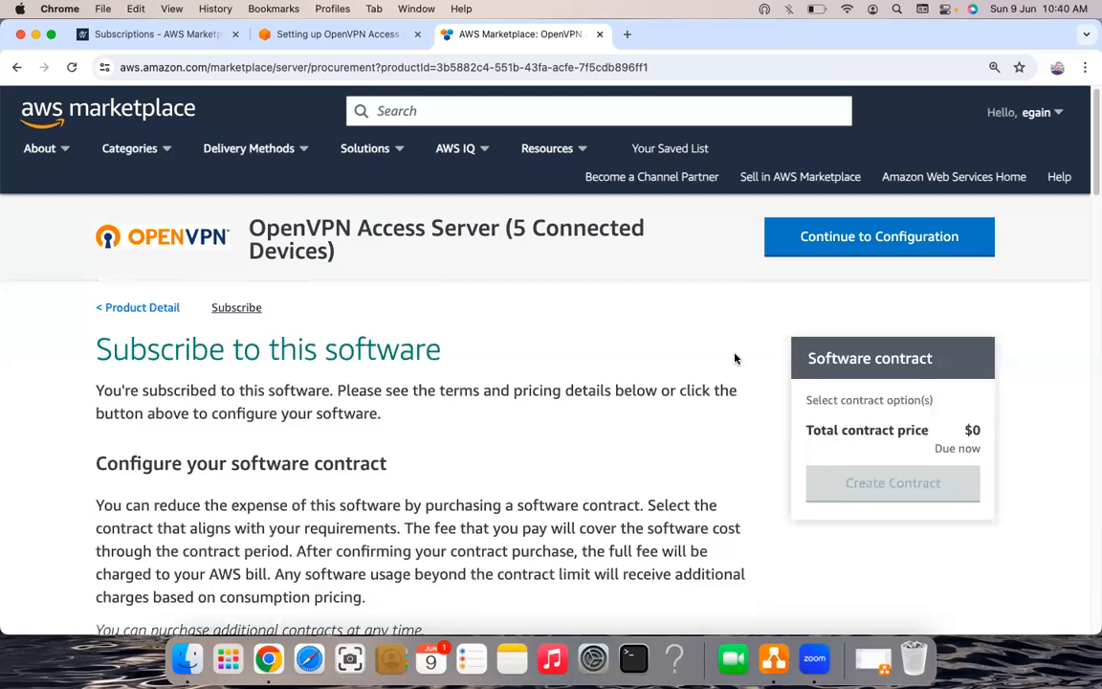
pyautogui.scroll(-5, 734, 358)
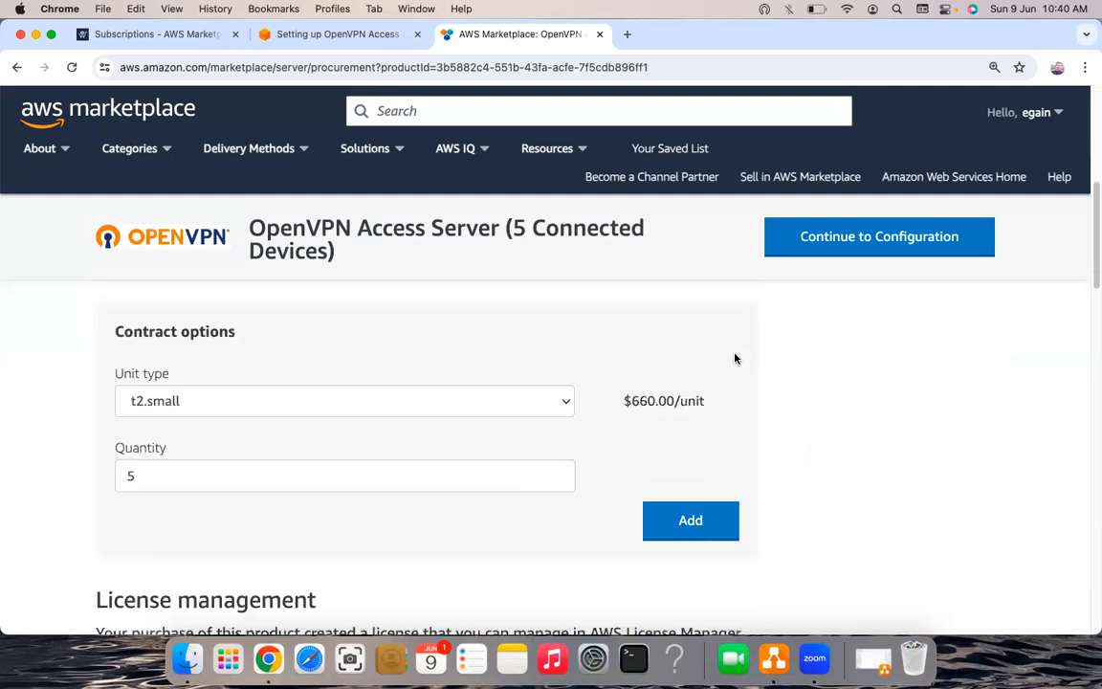
pyautogui.scroll(-1, 735, 358)
pyautogui.scroll(-5, 735, 358)
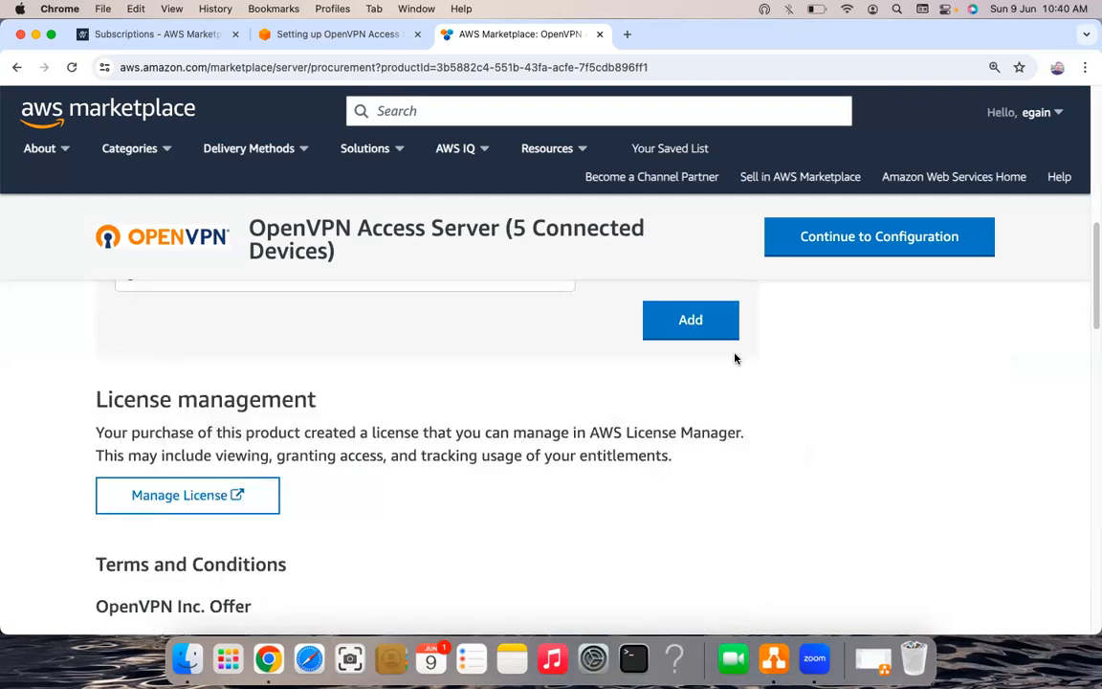
pyautogui.scroll(1, 733, 354)
pyautogui.scroll(10, 734, 352)
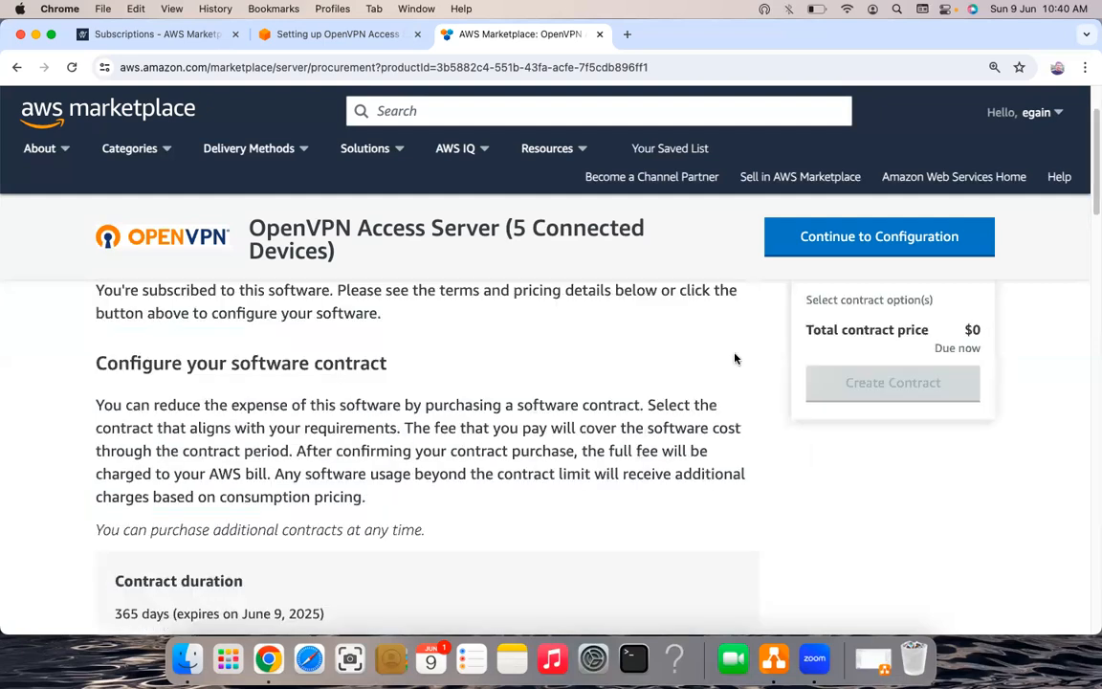
pyautogui.scroll(2, 732, 359)
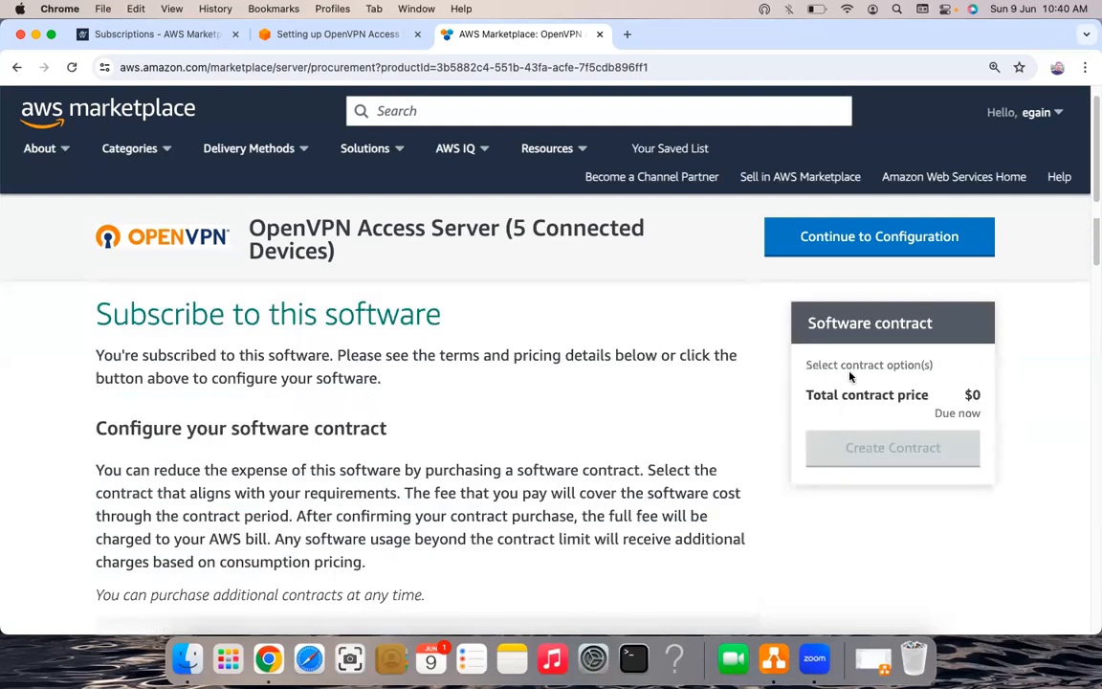
pyautogui.scroll(-8, 770, 431)
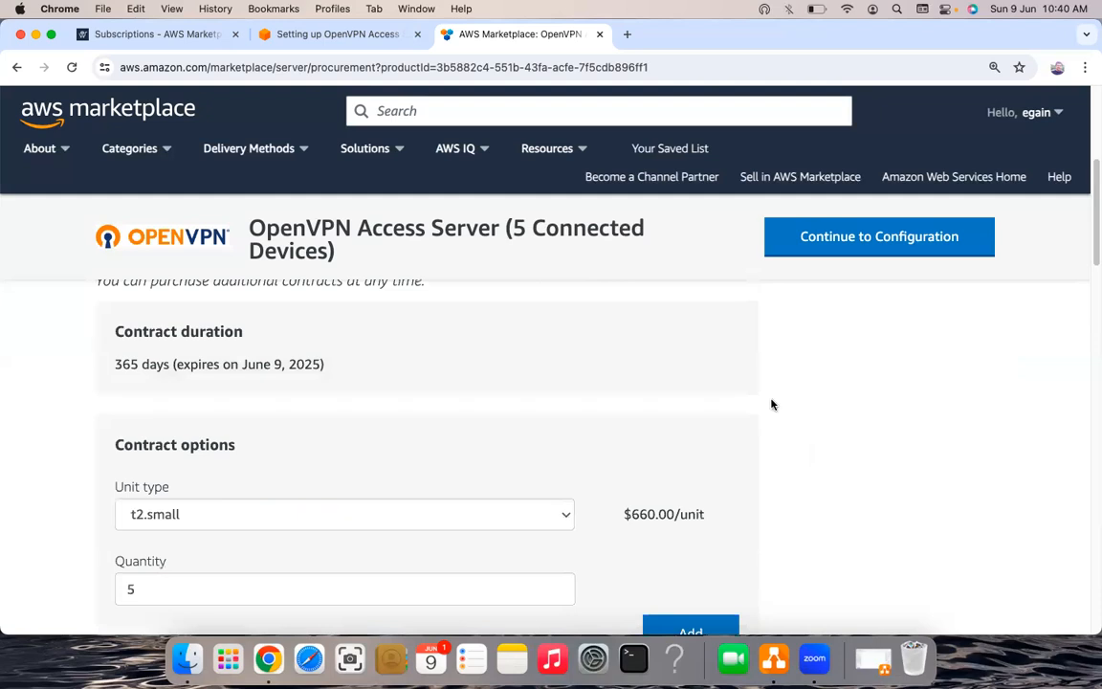
pyautogui.scroll(-1, 772, 404)
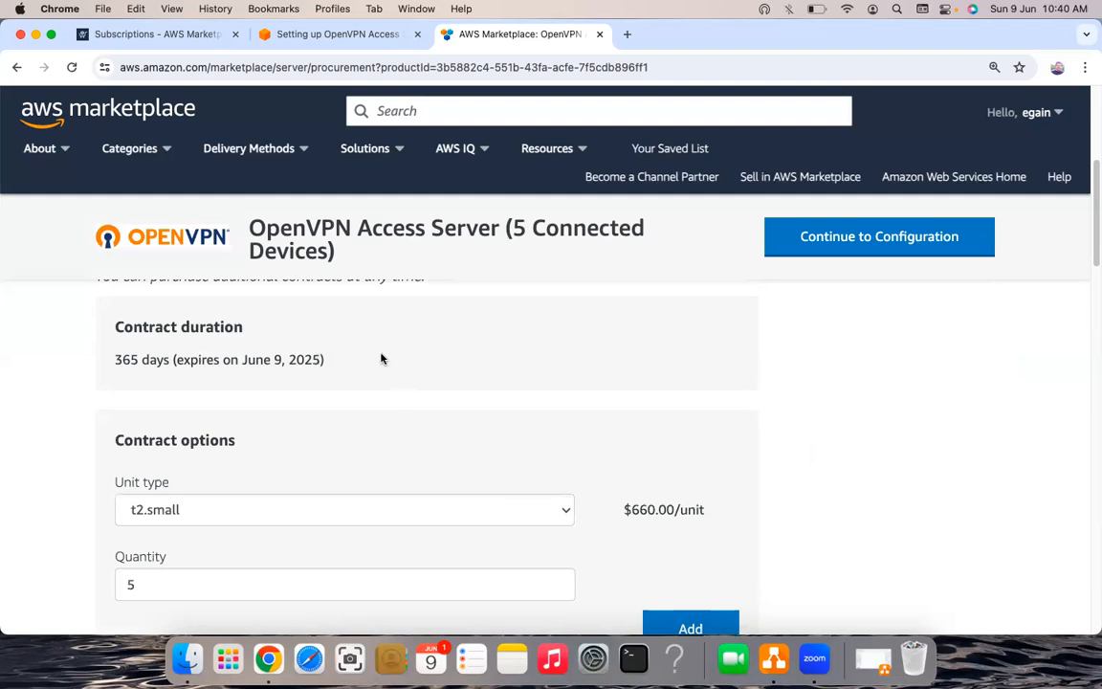
pyautogui.click(818, 244)
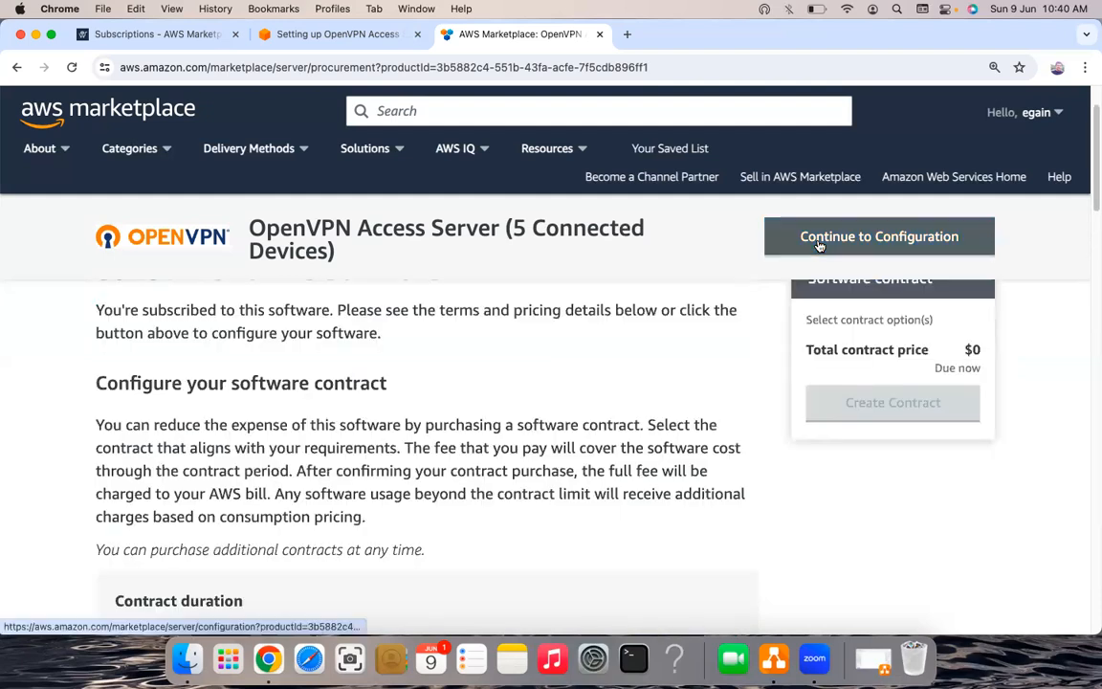
# - Review the configuration (64-bit AMI, version 2.13.1, US East N. Virginia) and continue to launch
pyautogui.click(860, 243)
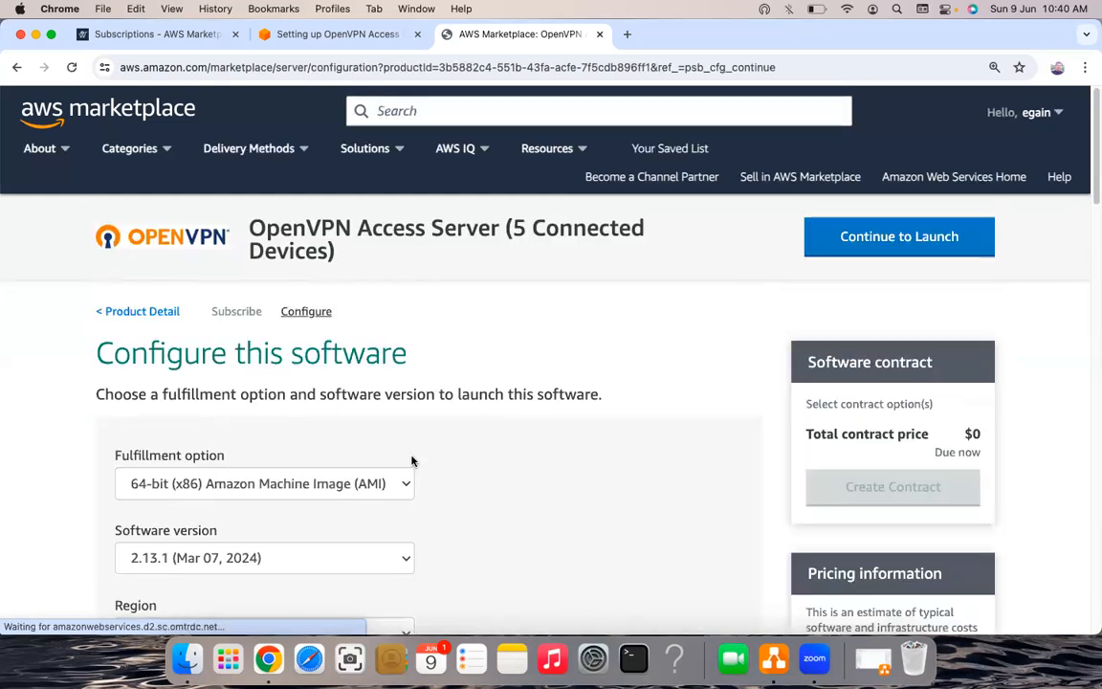
pyautogui.scroll(-3, 445, 425)
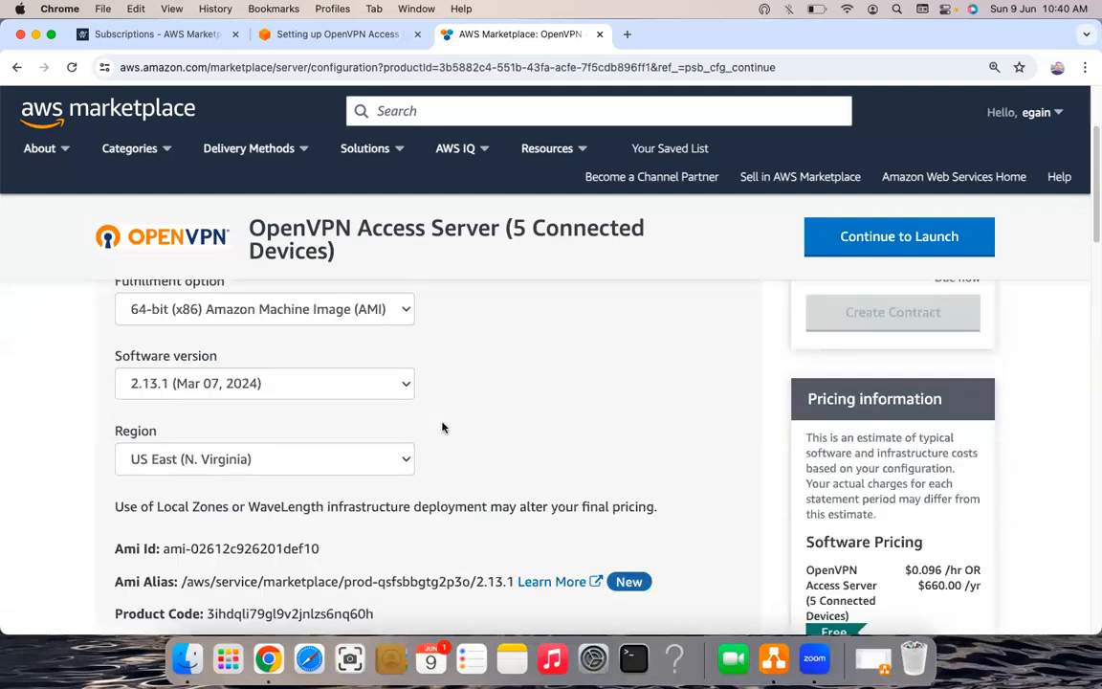
pyautogui.scroll(1, 373, 387)
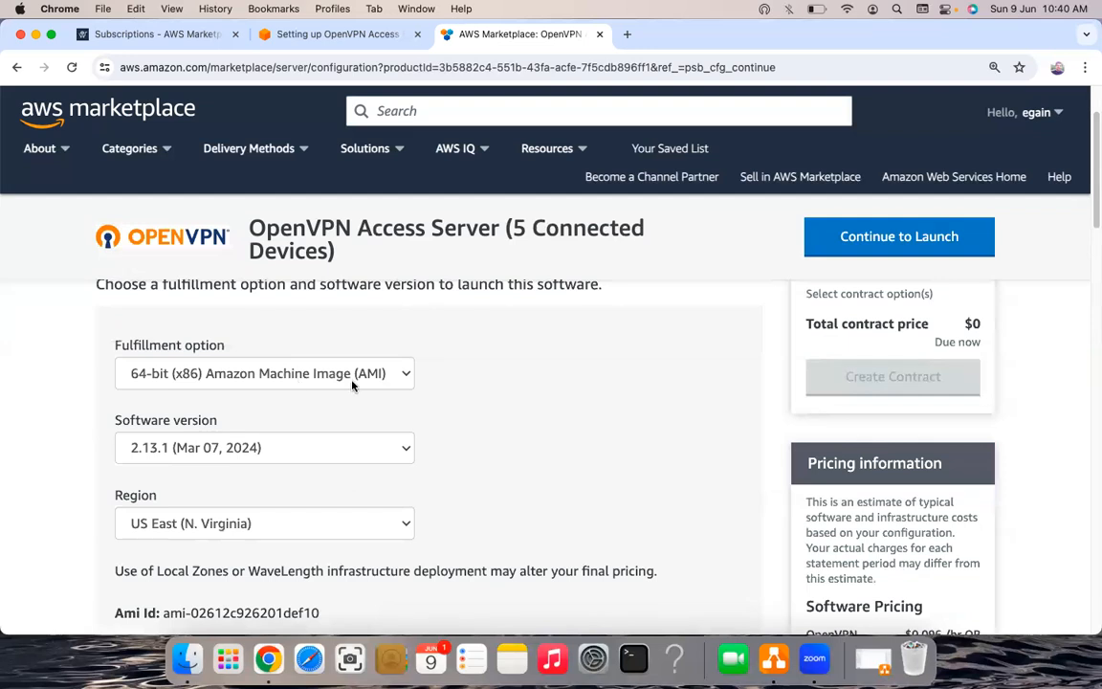
pyautogui.scroll(1, 331, 446)
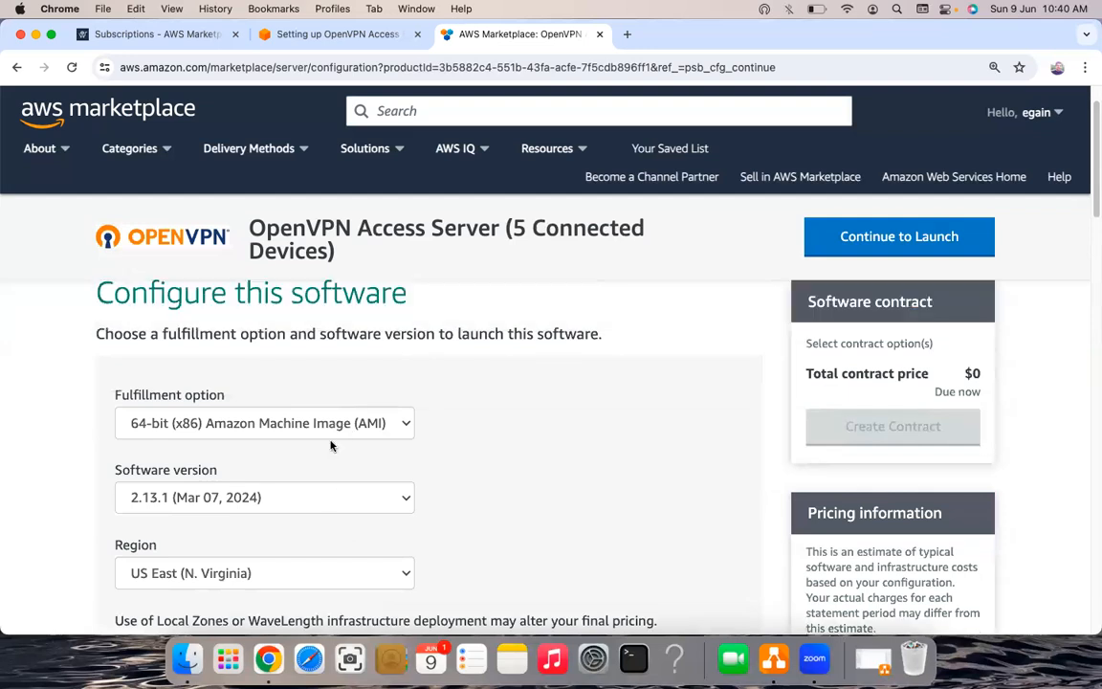
pyautogui.scroll(-1, 260, 356)
pyautogui.scroll(-3, 390, 363)
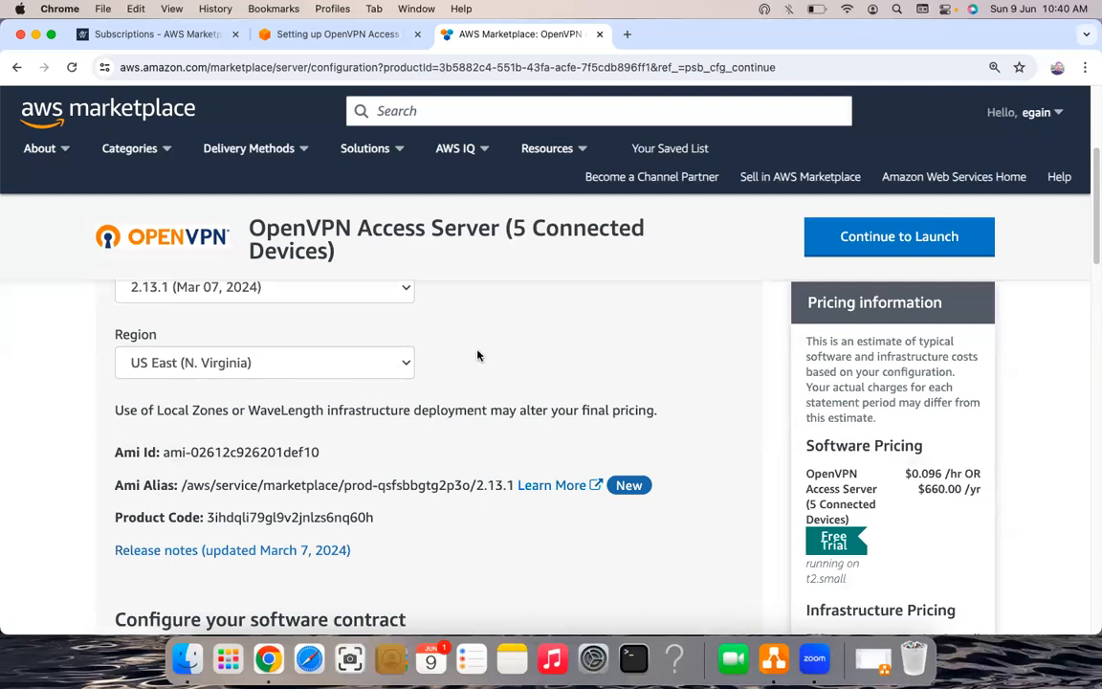
pyautogui.scroll(1, 448, 382)
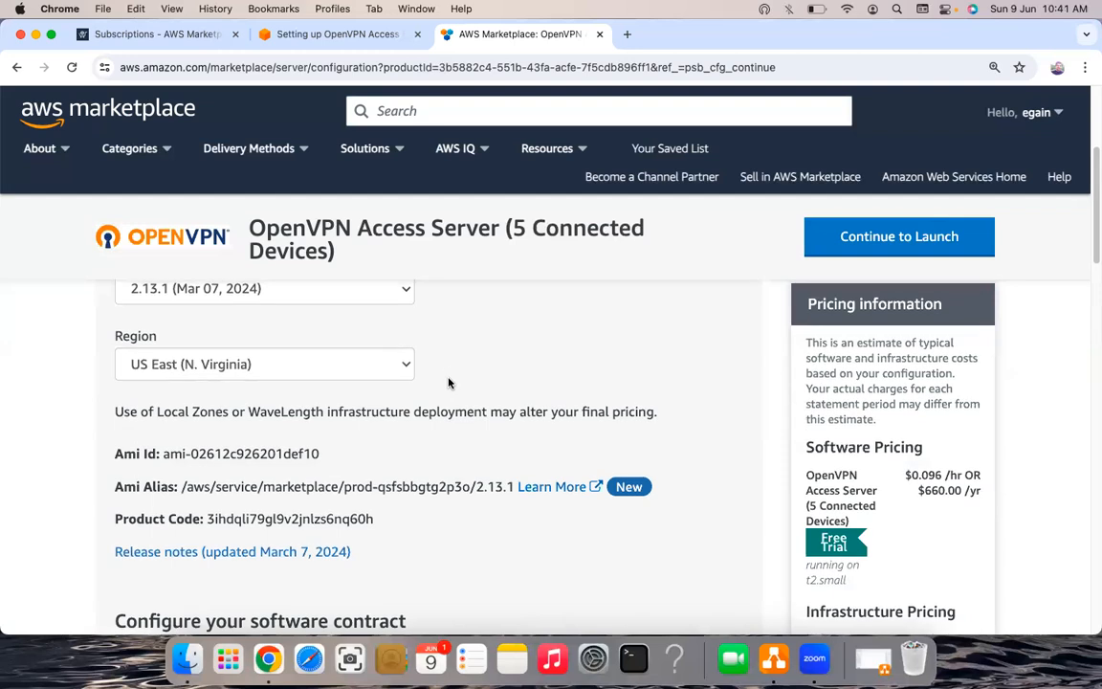
pyautogui.scroll(-5, 449, 383)
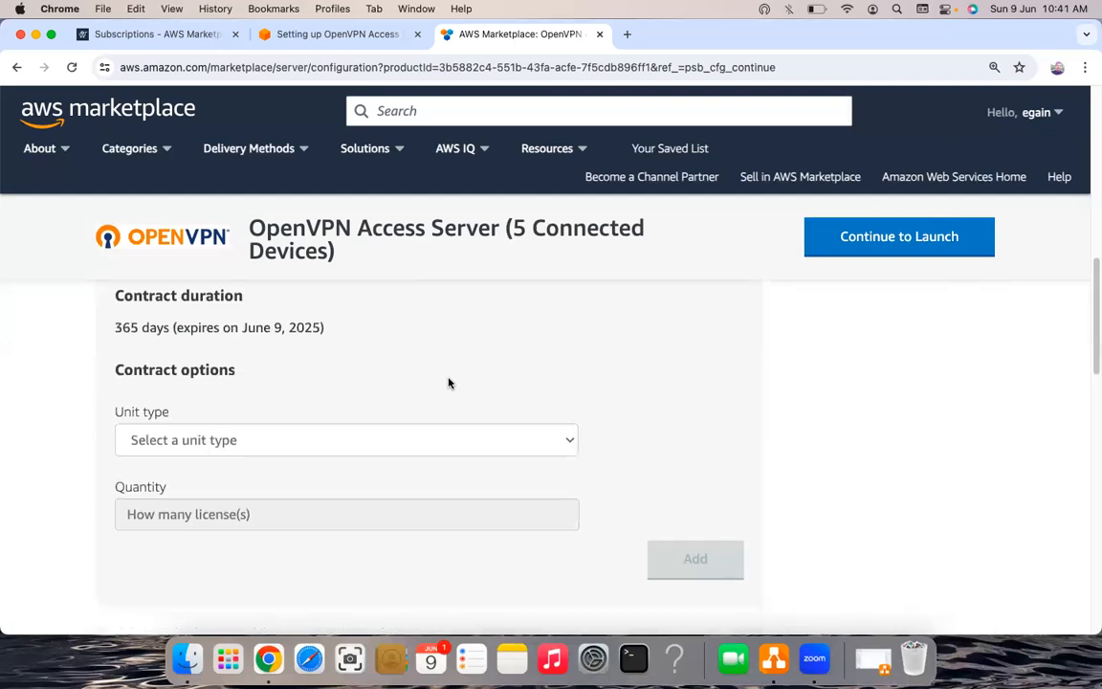
pyautogui.scroll(5, 448, 383)
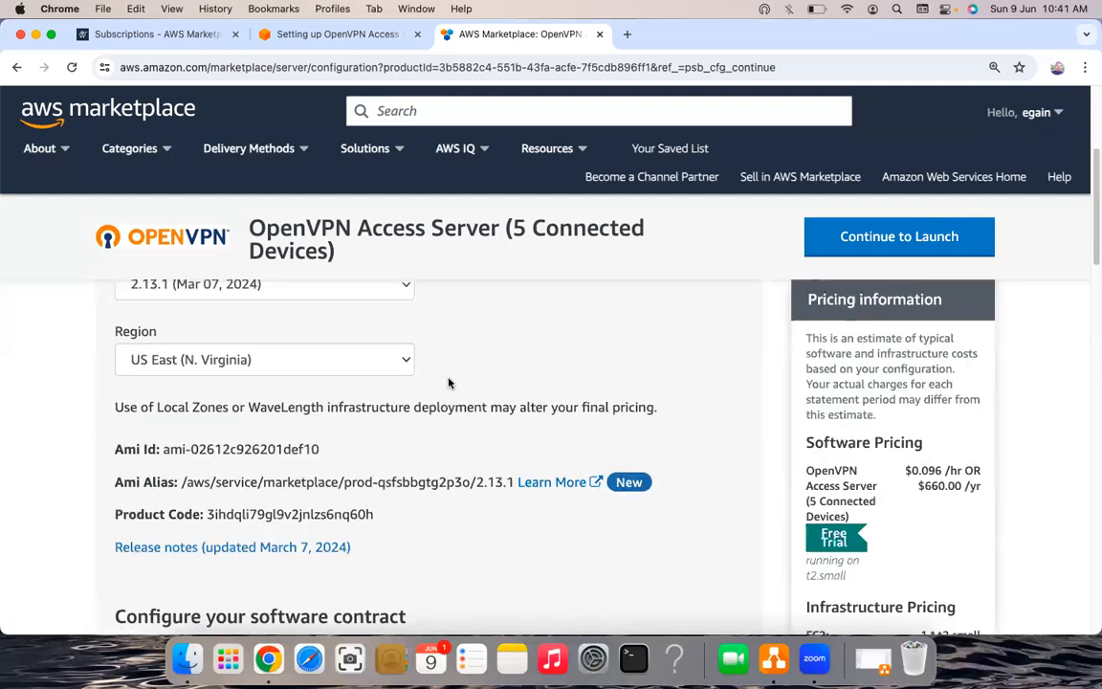
pyautogui.scroll(1, 823, 235)
pyautogui.scroll(2, 316, 440)
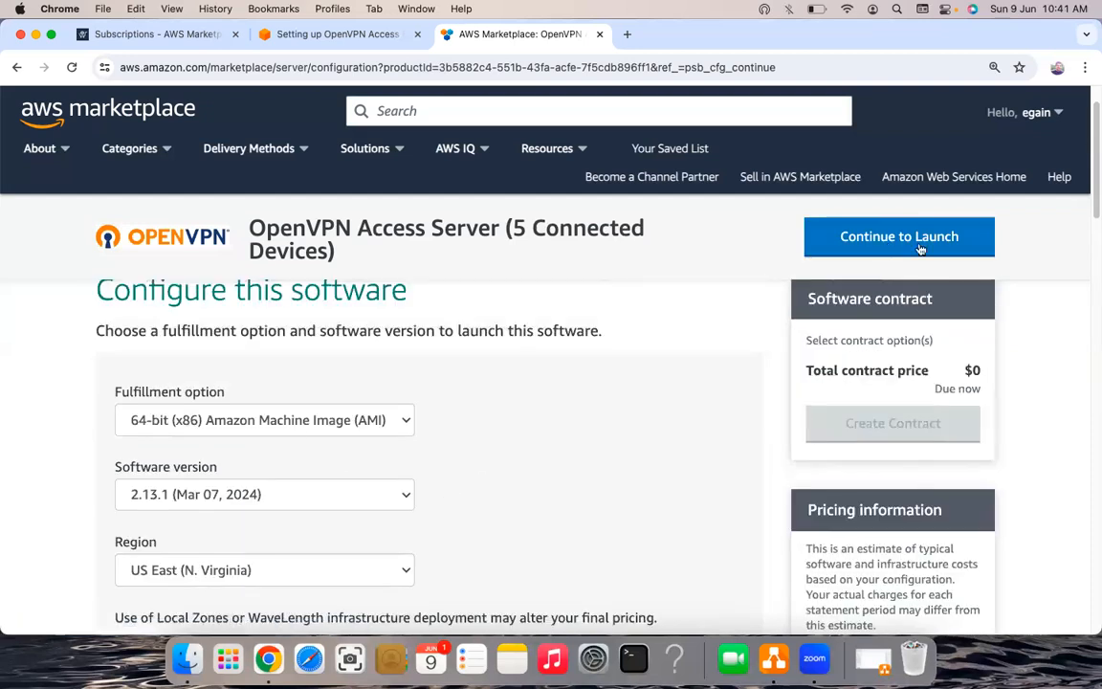
pyautogui.click(895, 239)
# - Return to the subscriptions tab and launch a new instance from the OpenVPN Access Server subscription
pyautogui.click(406, 38)
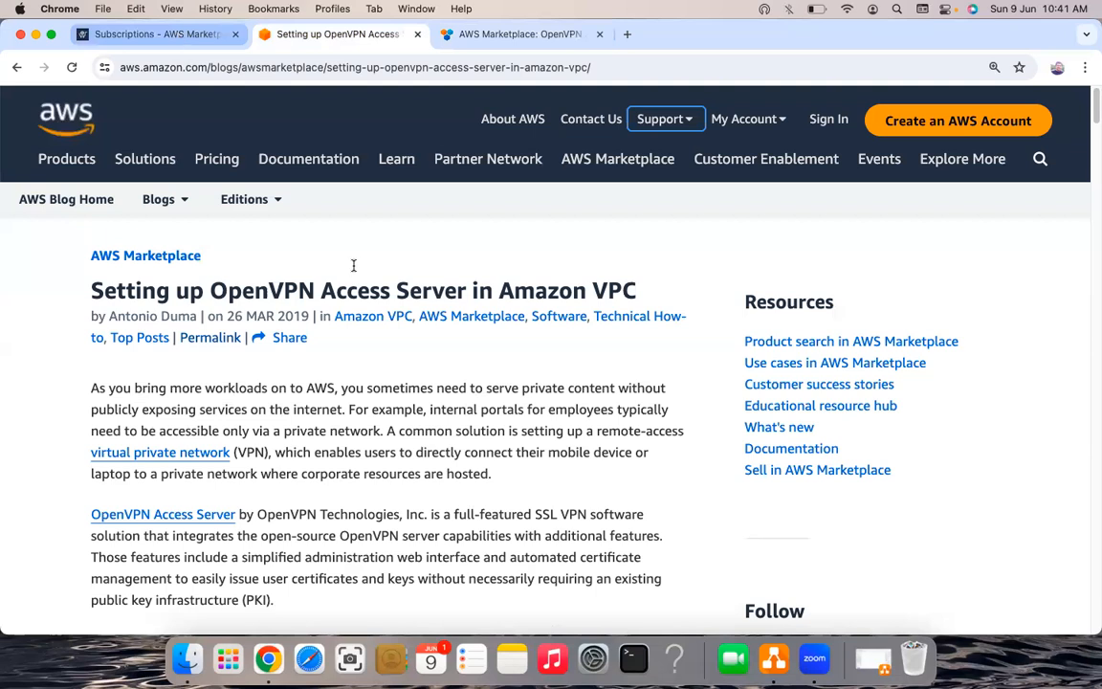
pyautogui.hotkey('ctrl', 'shift', 'Tab')
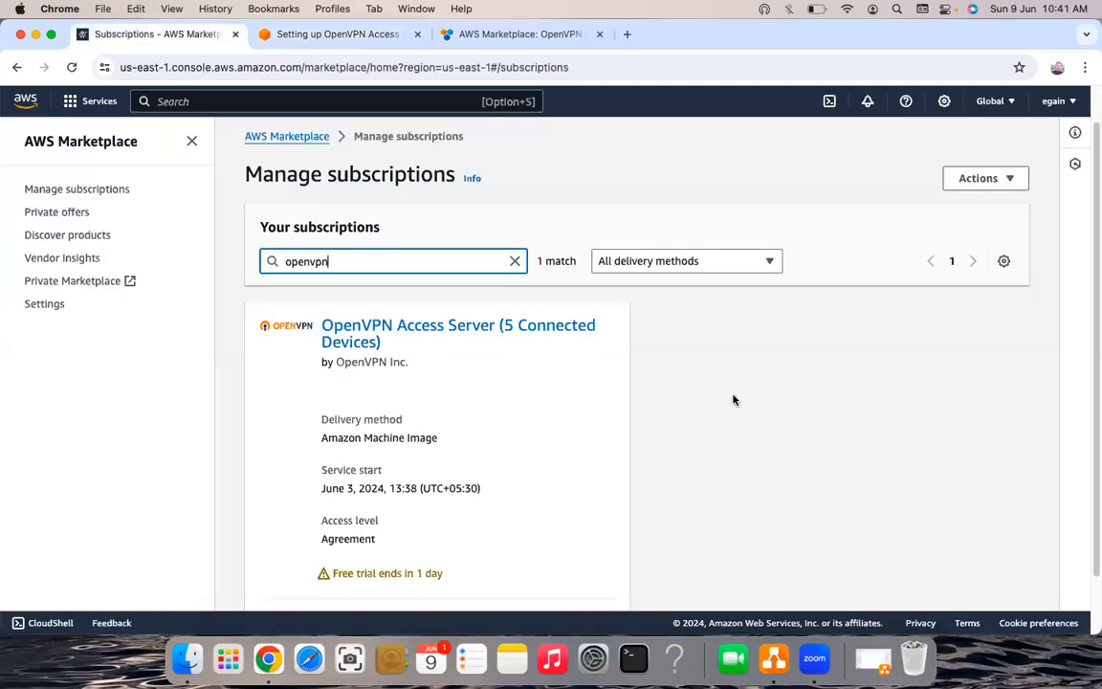
pyautogui.scroll(-2, 631, 371)
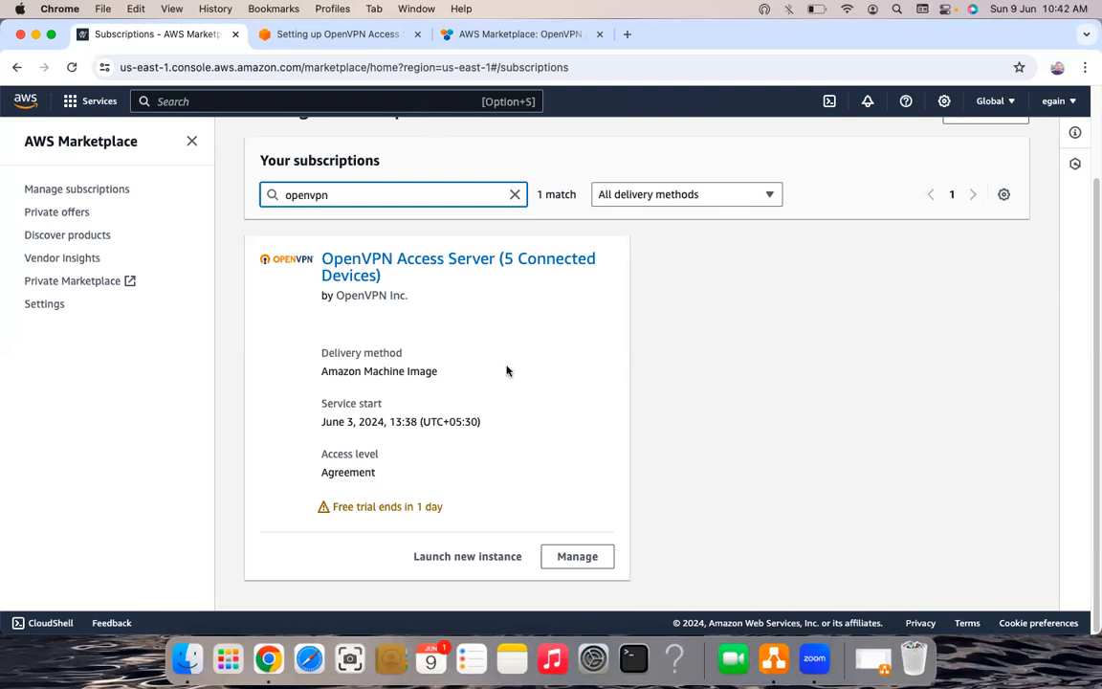
pyautogui.click(453, 557)
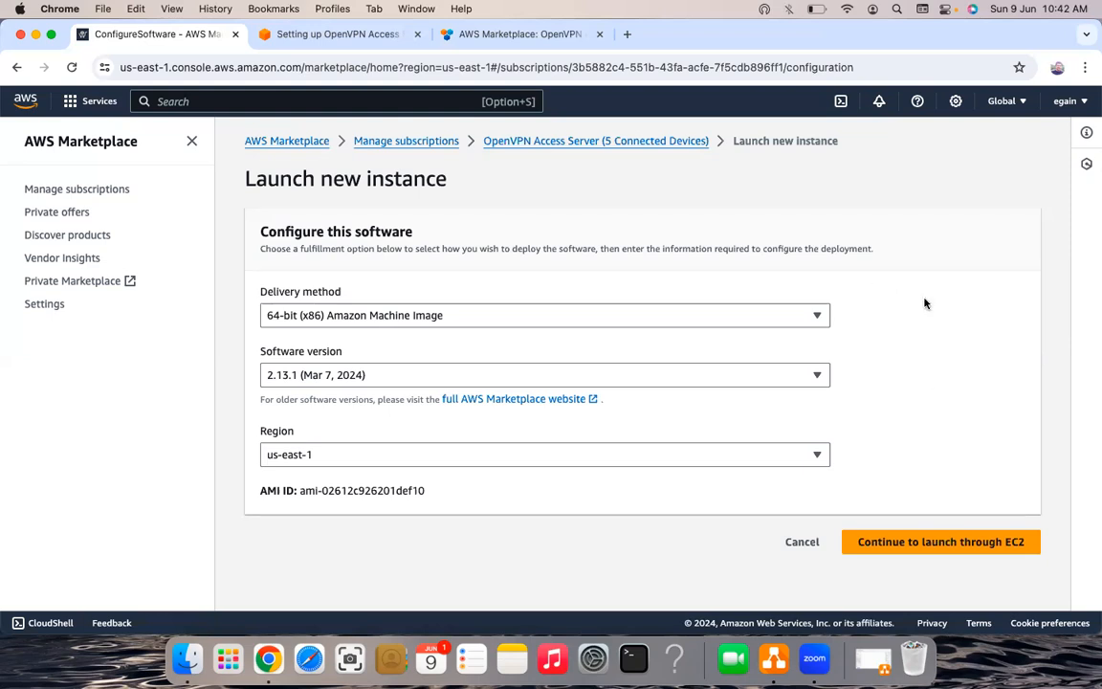
# - Keep the default launch settings and continue the launch through EC2
pyautogui.click(943, 557)
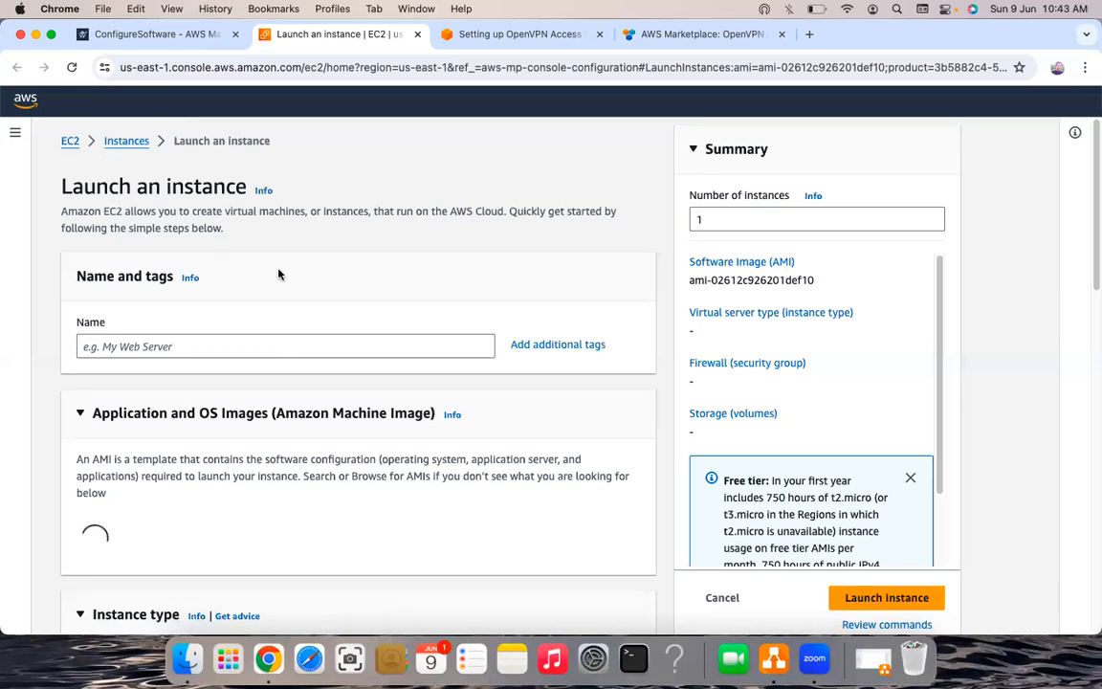
# - Enter demovpn in the Name field under Name and tags
pyautogui.click(212, 346)
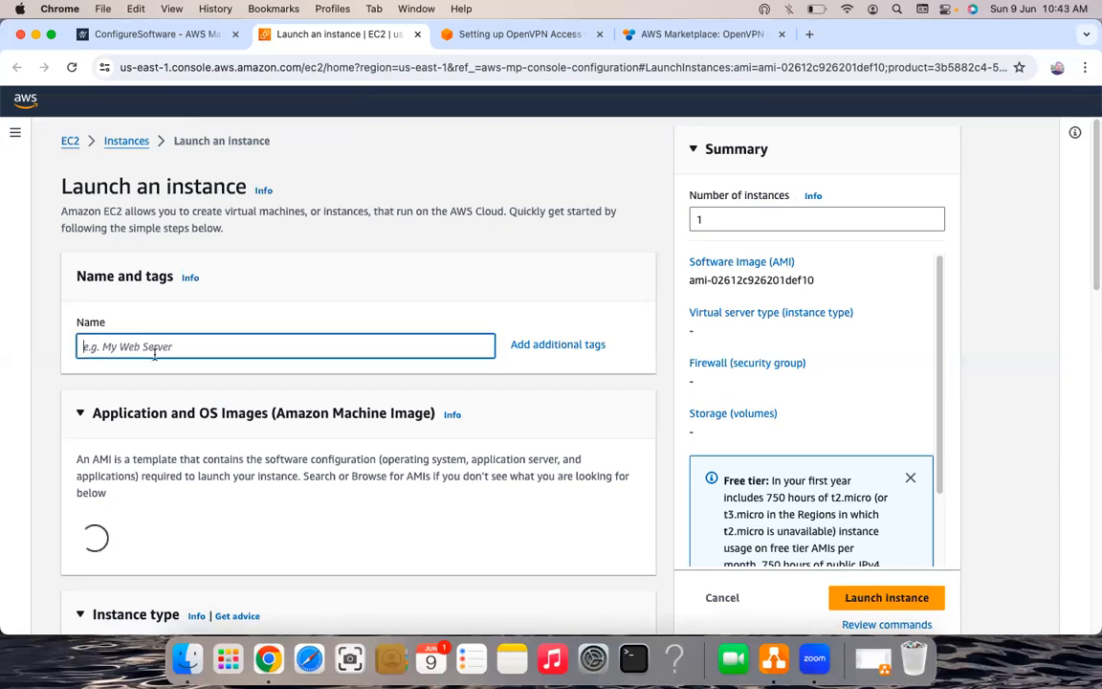
pyautogui.write('demo')
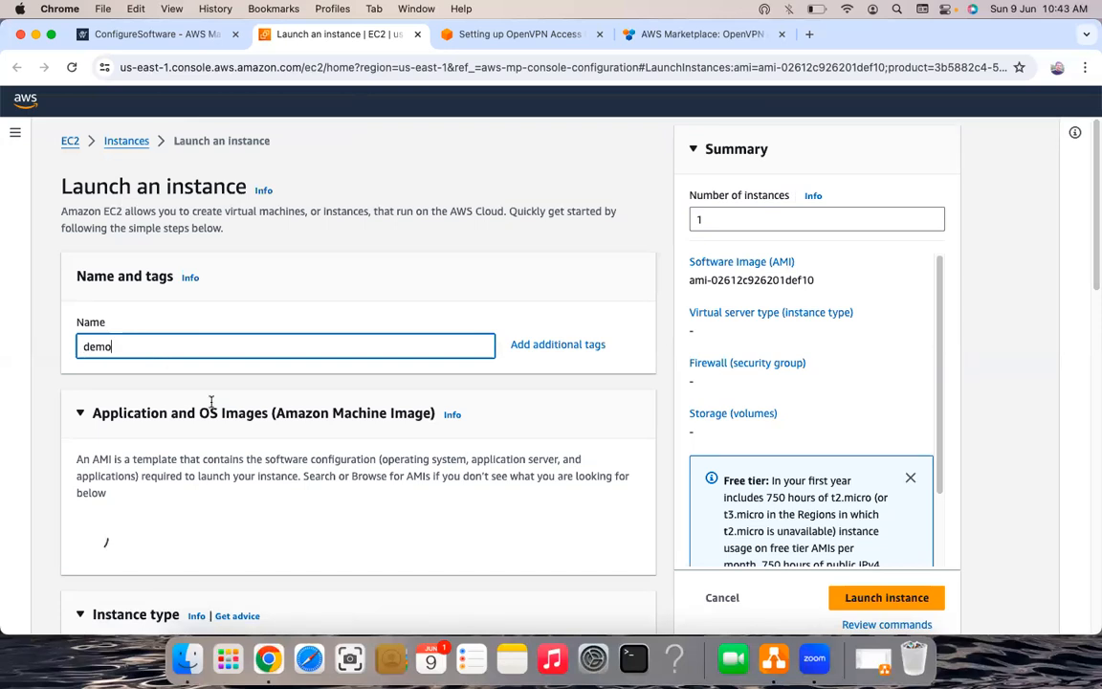
pyautogui.scroll(-3, 212, 401)
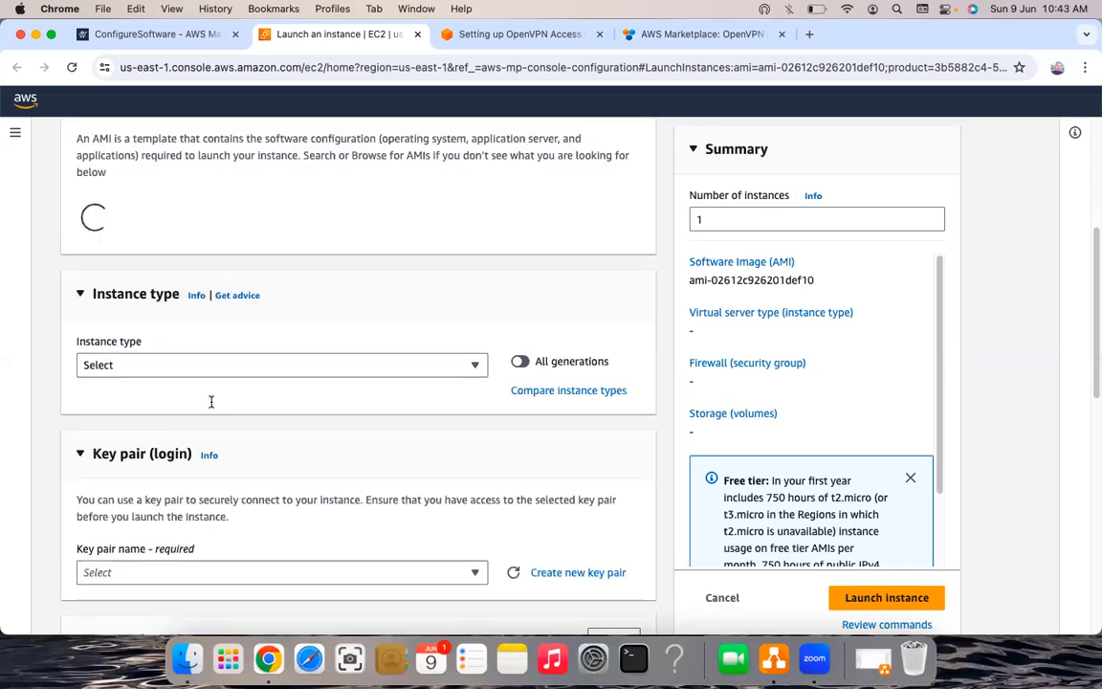
pyautogui.write('vpn')
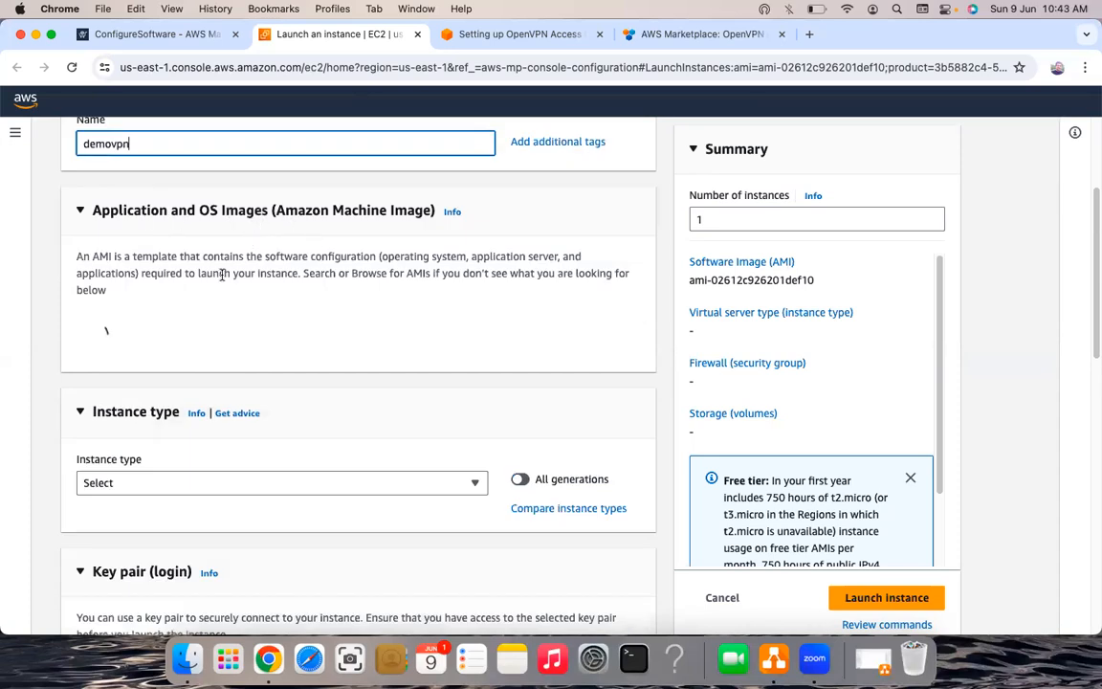
pyautogui.scroll(1, 221, 275)
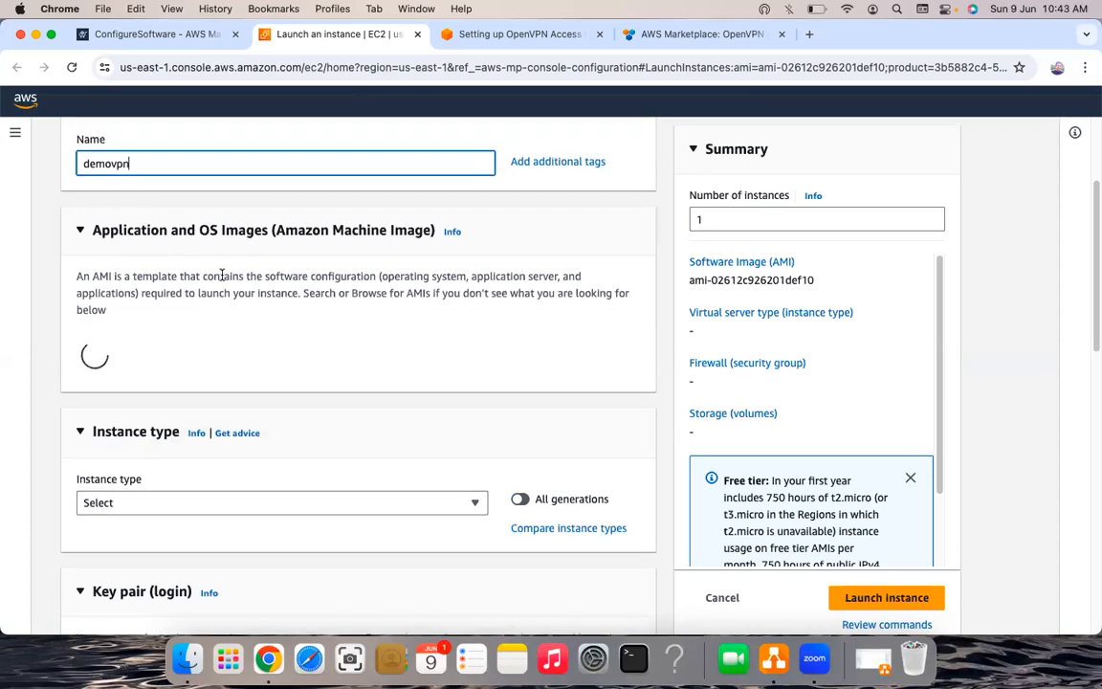
pyautogui.scroll(2, 221, 275)
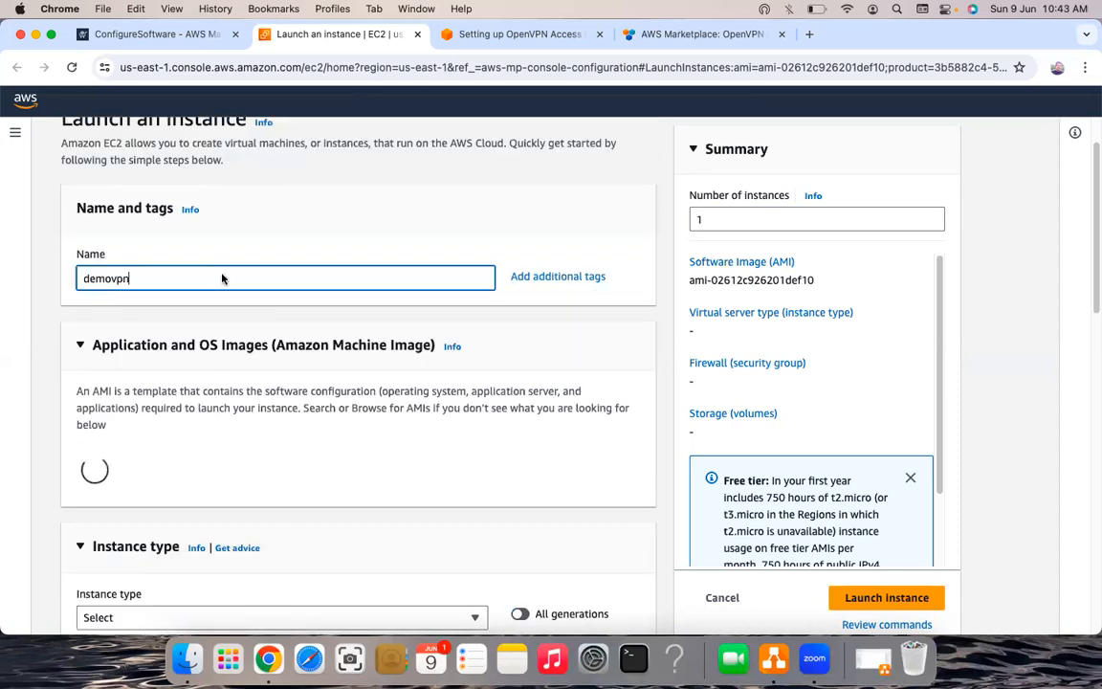
pyautogui.scroll(1, 222, 279)
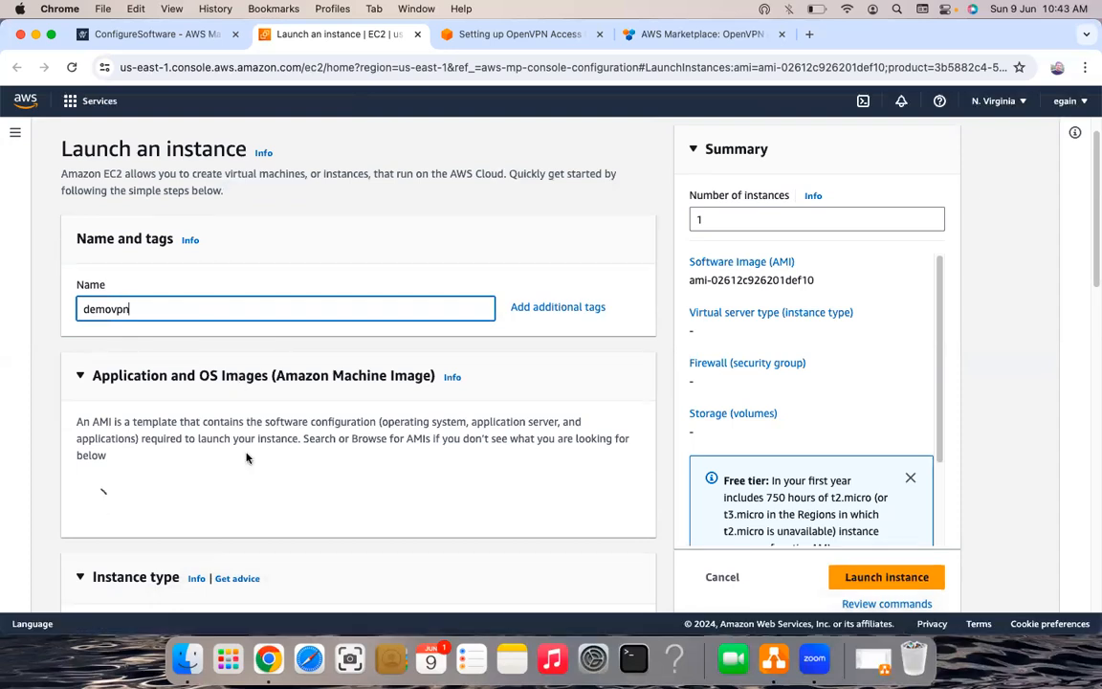
# - Scroll down the launch form past the AMI section to the Instance type, t2.small
pyautogui.scroll(-1, 246, 457)
pyautogui.scroll(-3, 246, 458)
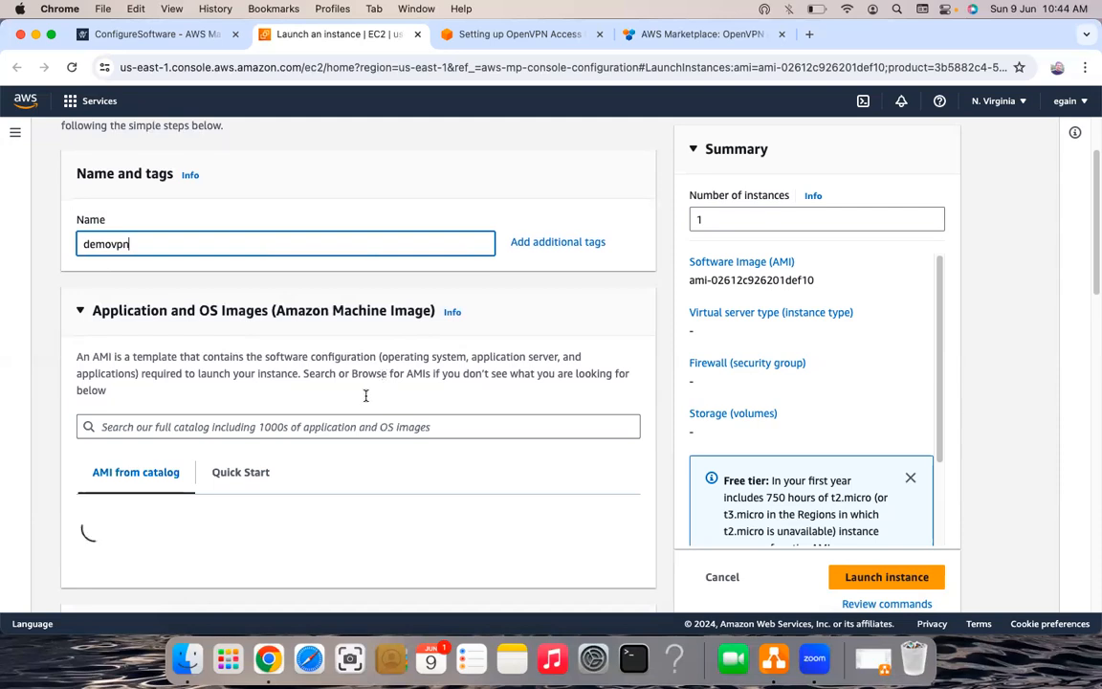
pyautogui.scroll(-3, 365, 395)
pyautogui.scroll(-5, 365, 395)
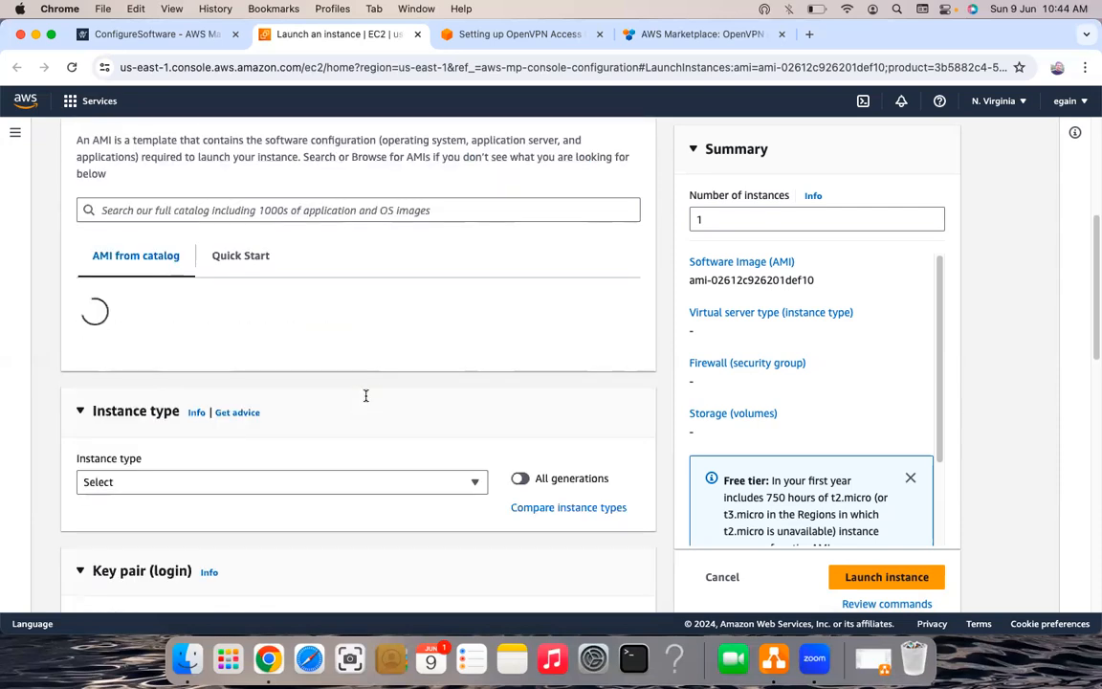
pyautogui.scroll(-1, 365, 395)
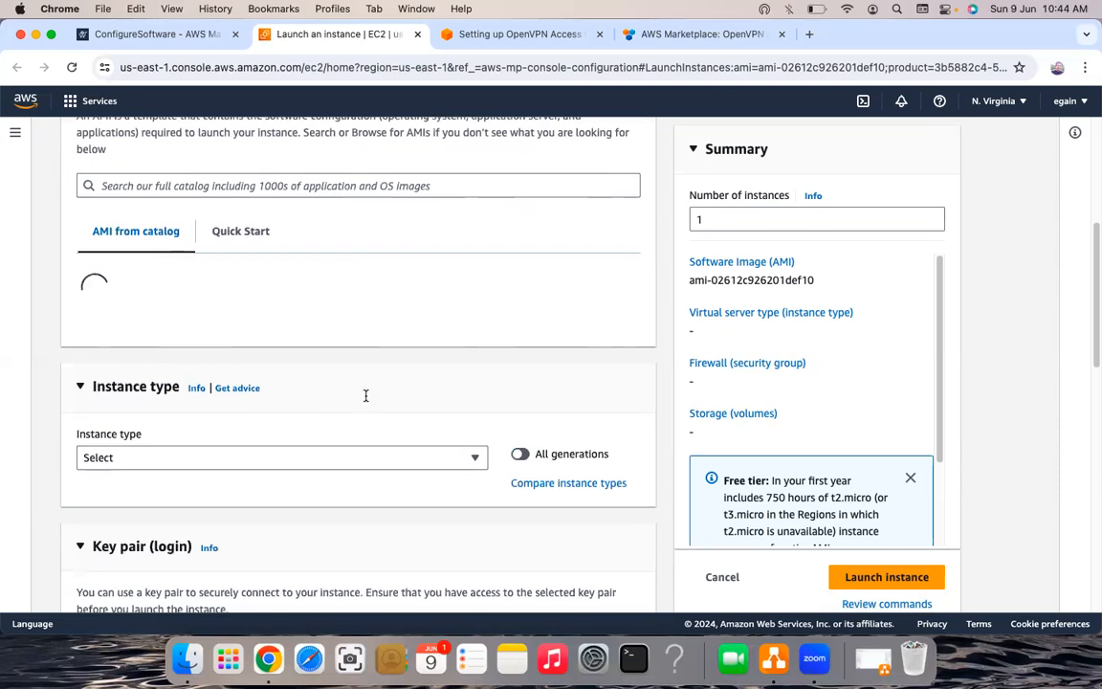
pyautogui.scroll(-1, 115, 363)
pyautogui.scroll(-1, 137, 353)
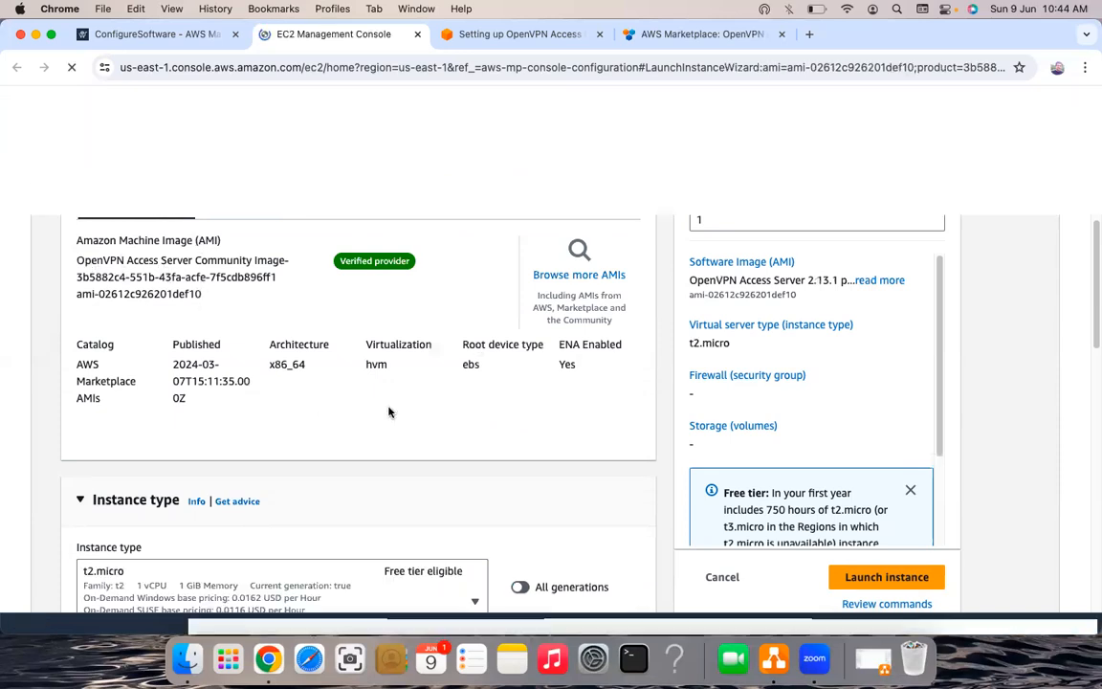
pyautogui.scroll(-3, 259, 337)
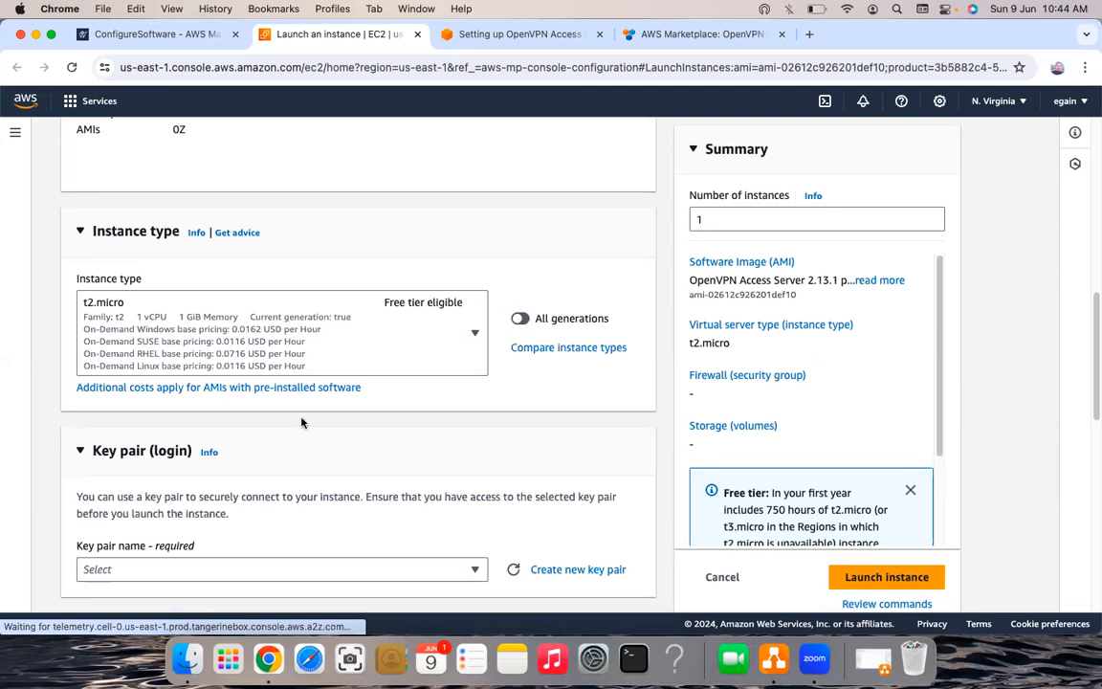
pyautogui.scroll(-1, 301, 421)
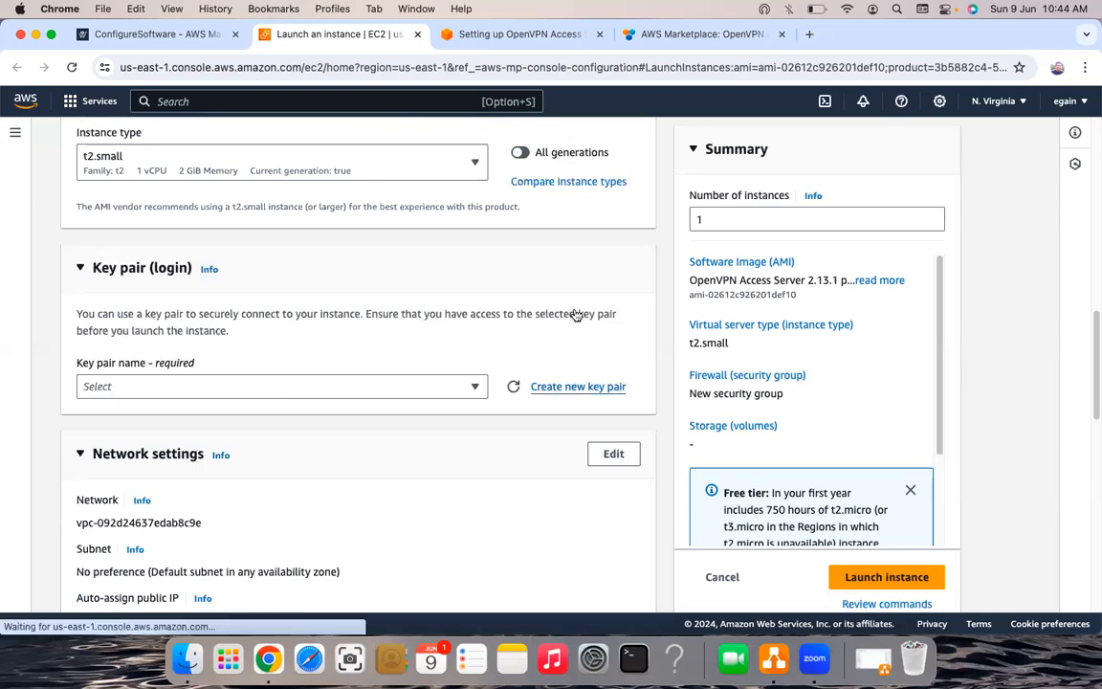
# - Create a key pair named demovpn with RSA type and .pem format
pyautogui.click(576, 390)
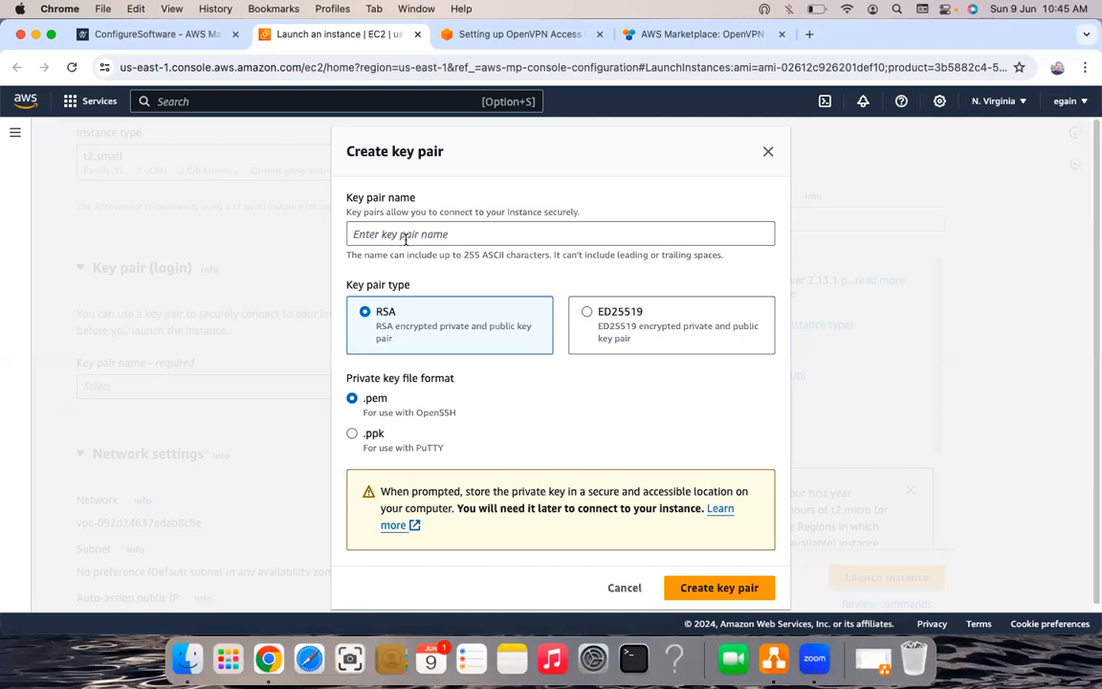
pyautogui.click(406, 240)
pyautogui.write('demovpn')
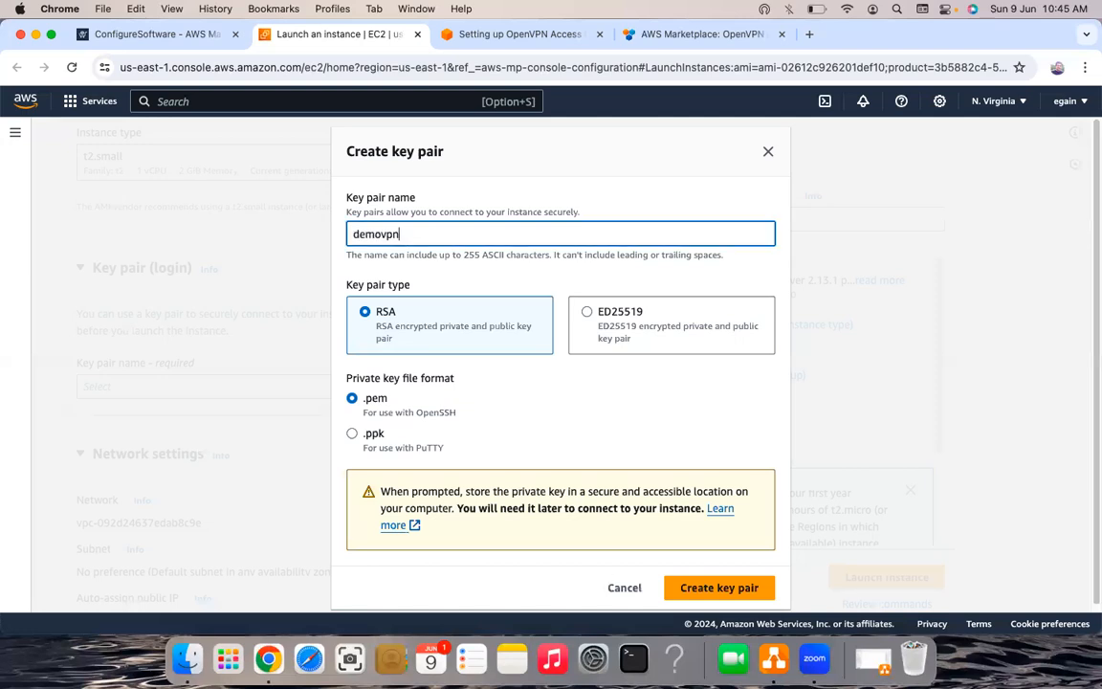
pyautogui.click(735, 588)
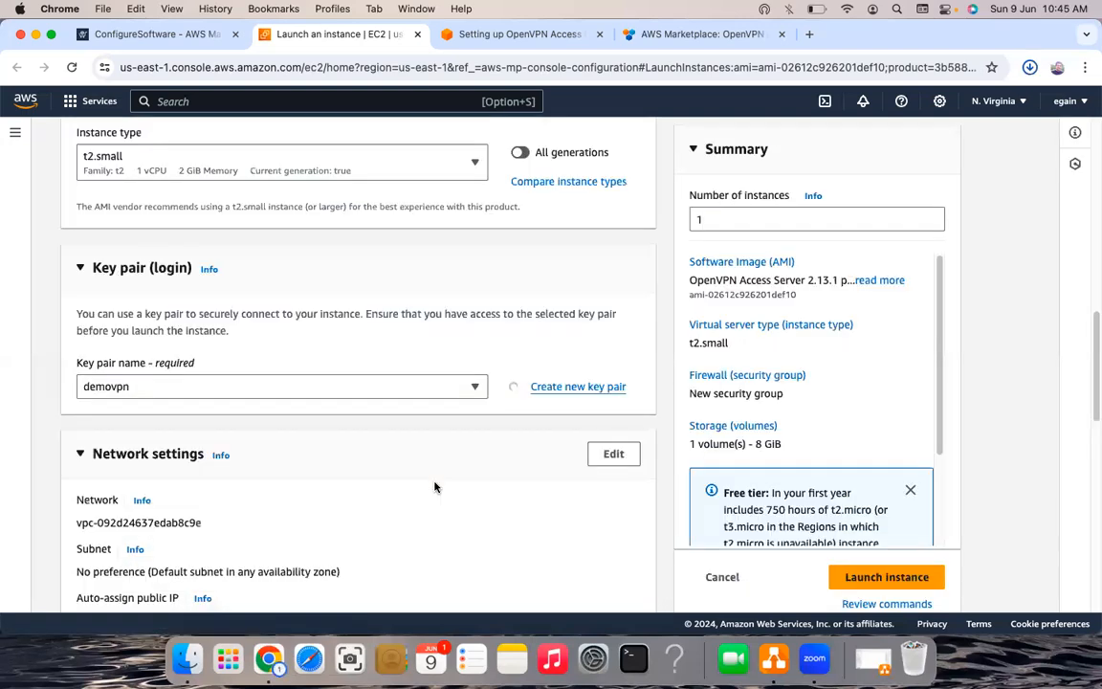
pyautogui.scroll(-5, 434, 487)
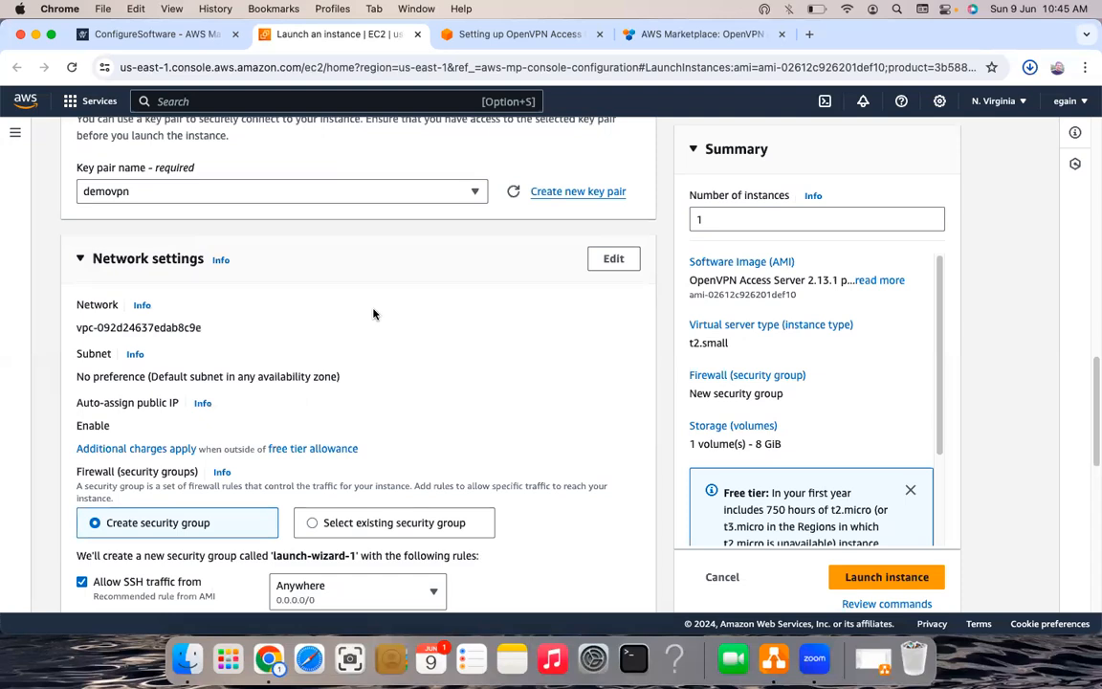
# - Pick old-demo-vpc from the VPC list under Network settings
pyautogui.scroll(5, 373, 314)
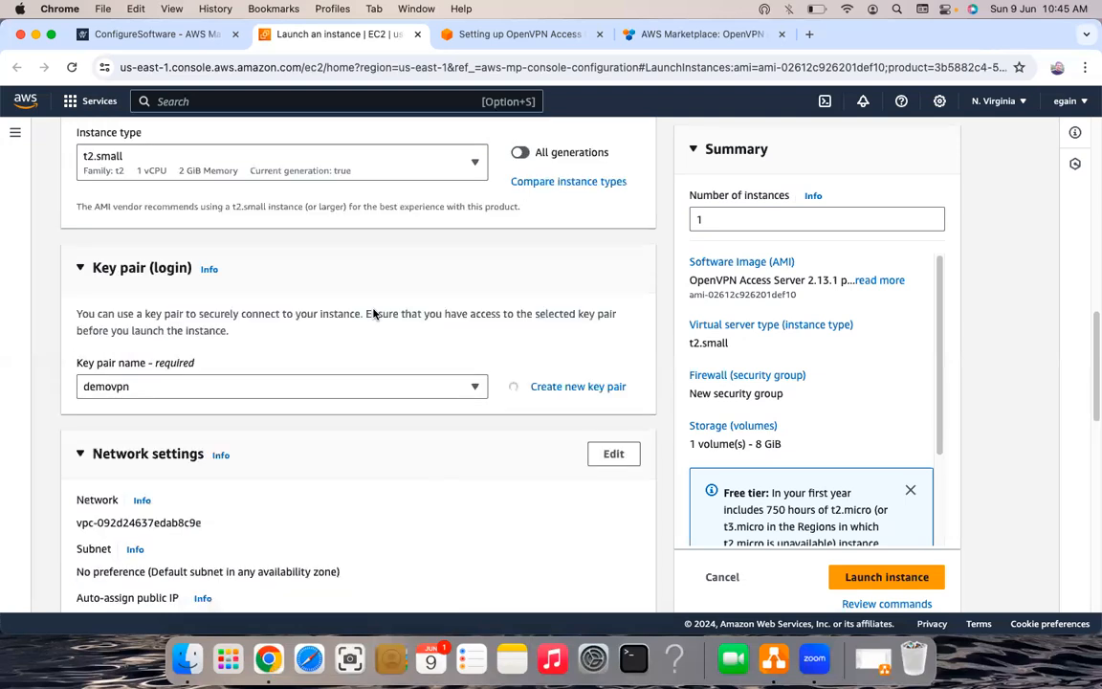
pyautogui.scroll(-5, 373, 313)
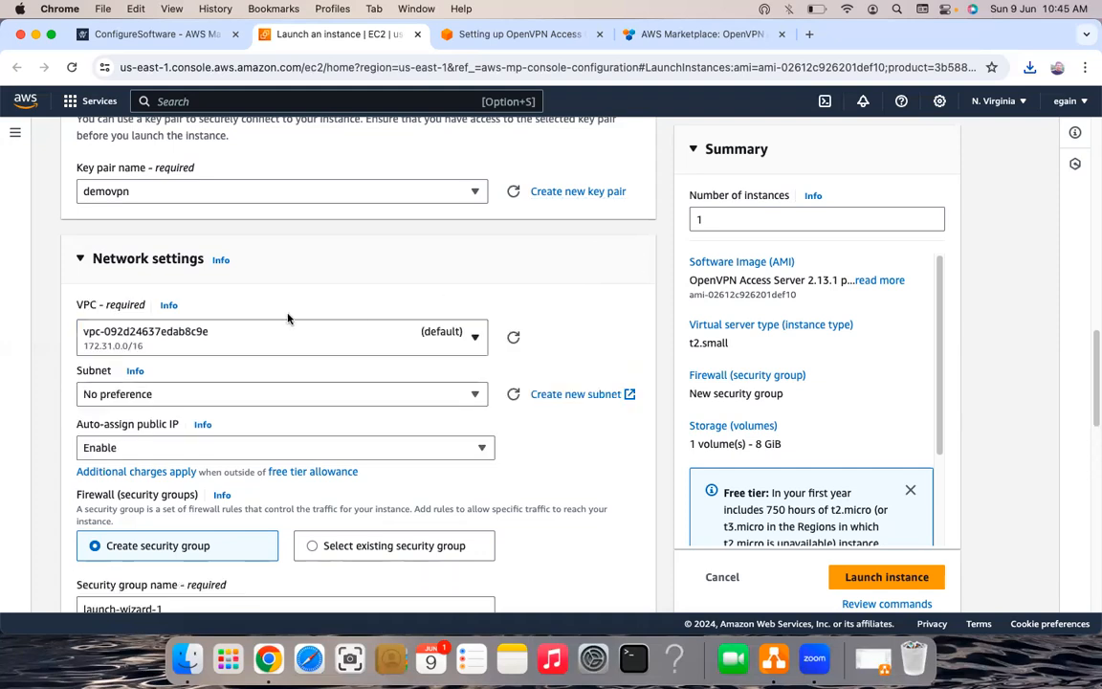
pyautogui.click(457, 344)
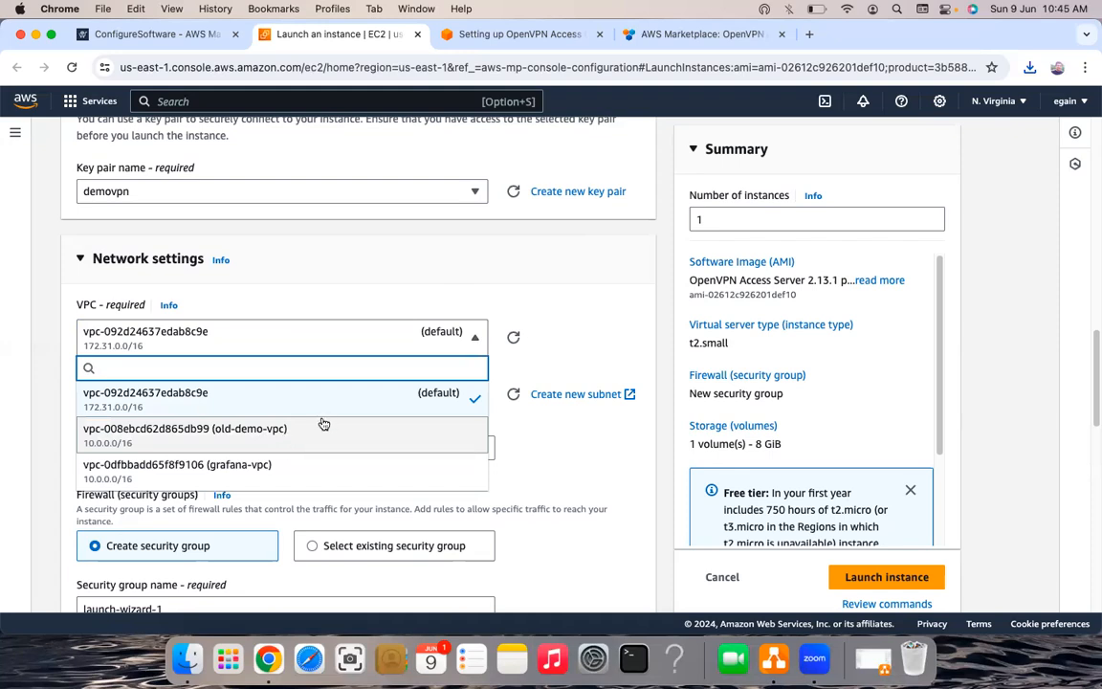
pyautogui.press('Escape')
pyautogui.press('Return')
pyautogui.press('Return')
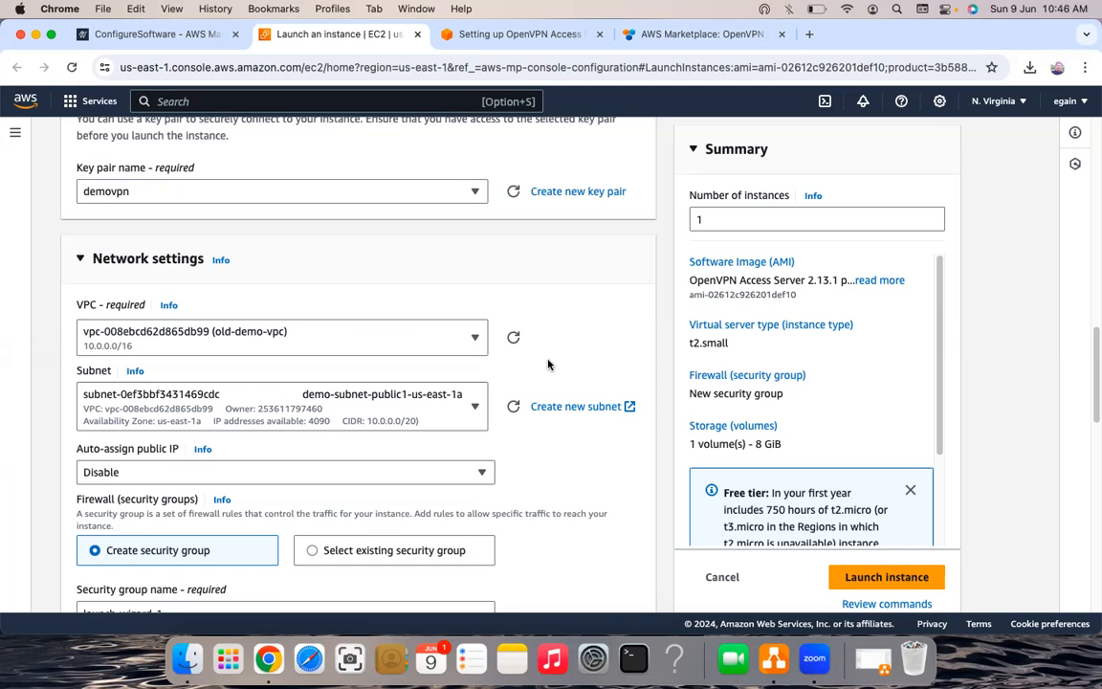
# - Keep subnet demo-subnet-public1-us-east-1a and set Auto-assign public IP to Enable
pyautogui.click(475, 408)
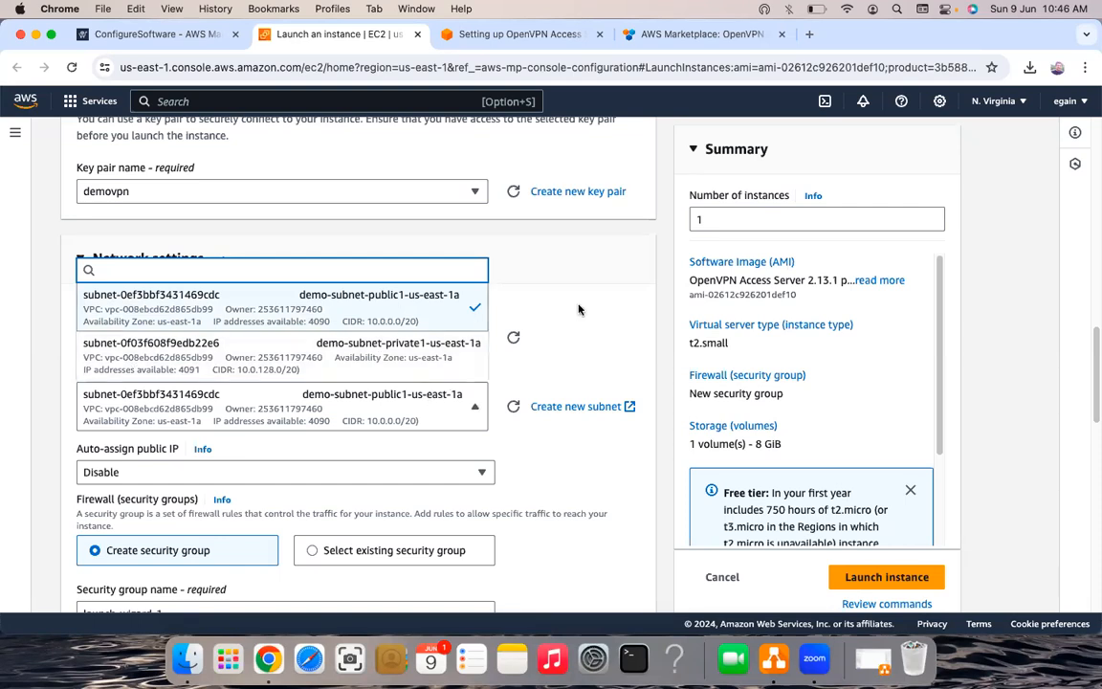
pyautogui.click(425, 419)
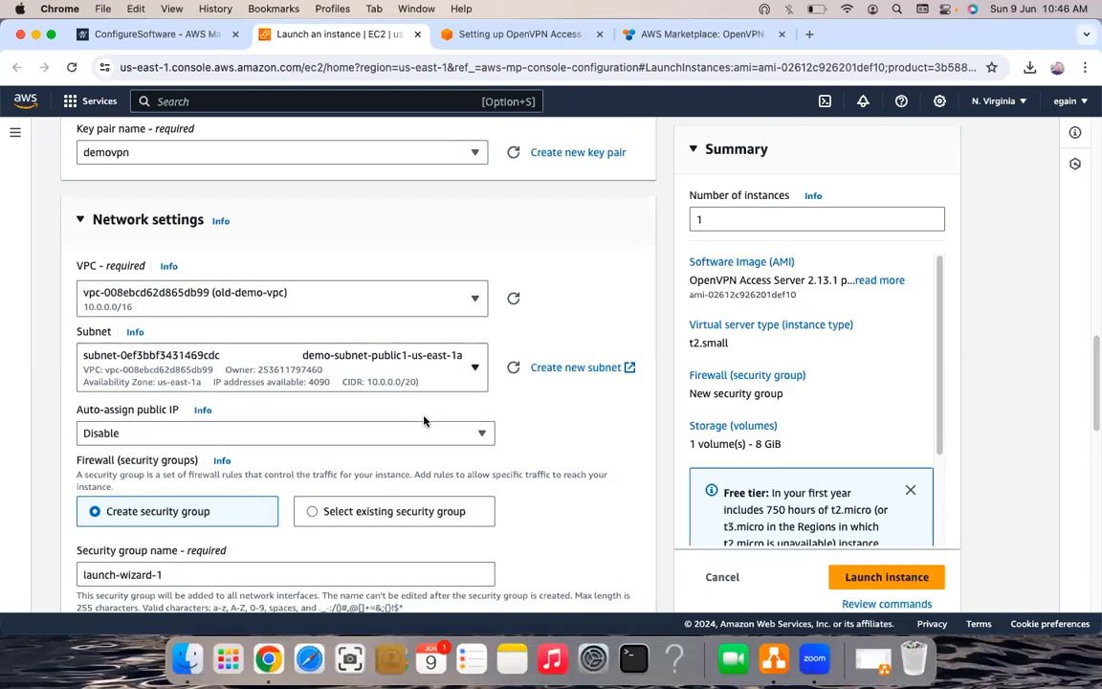
pyautogui.scroll(-3, 417, 320)
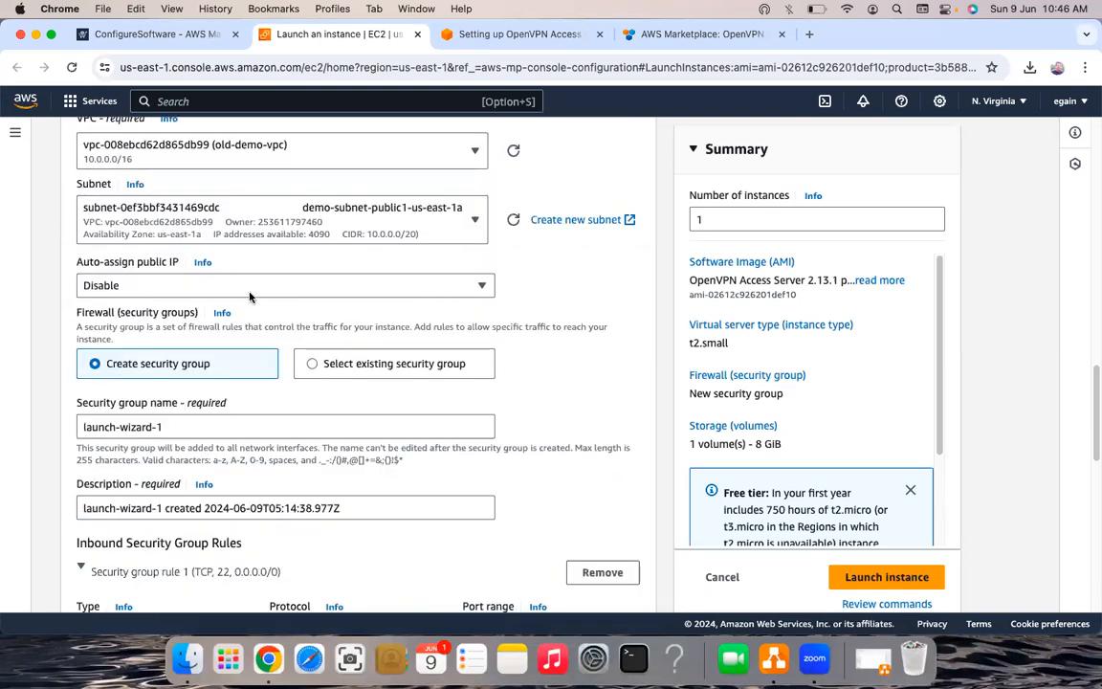
pyautogui.click(123, 285)
pyautogui.click(127, 310)
pyautogui.click(117, 283)
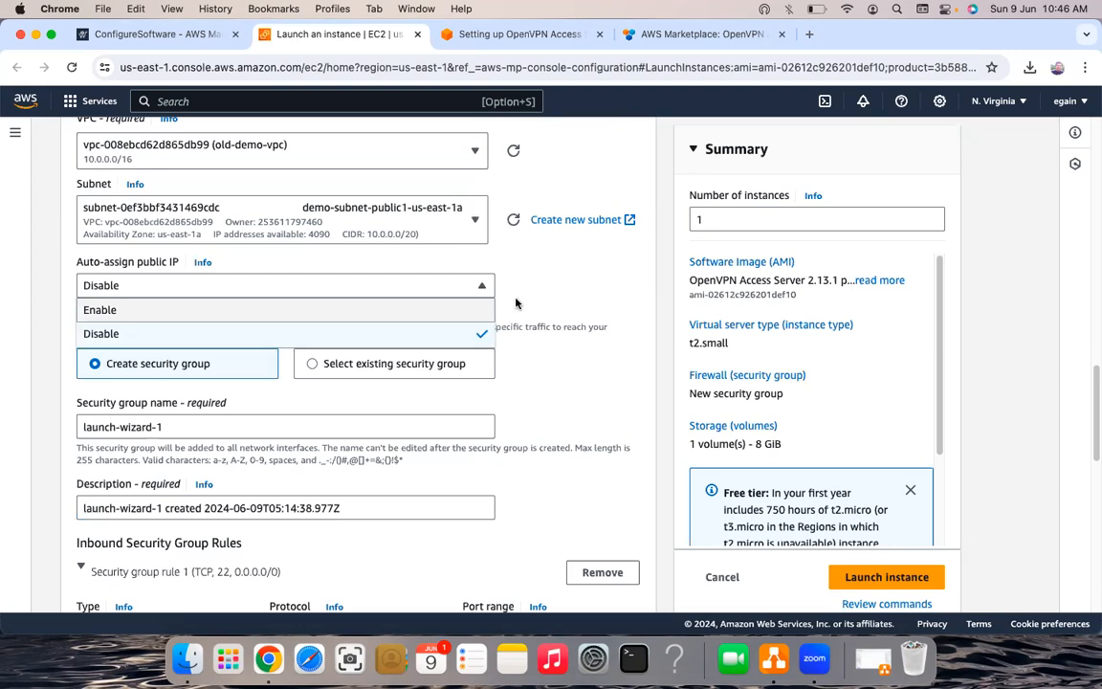
pyautogui.press('Return')
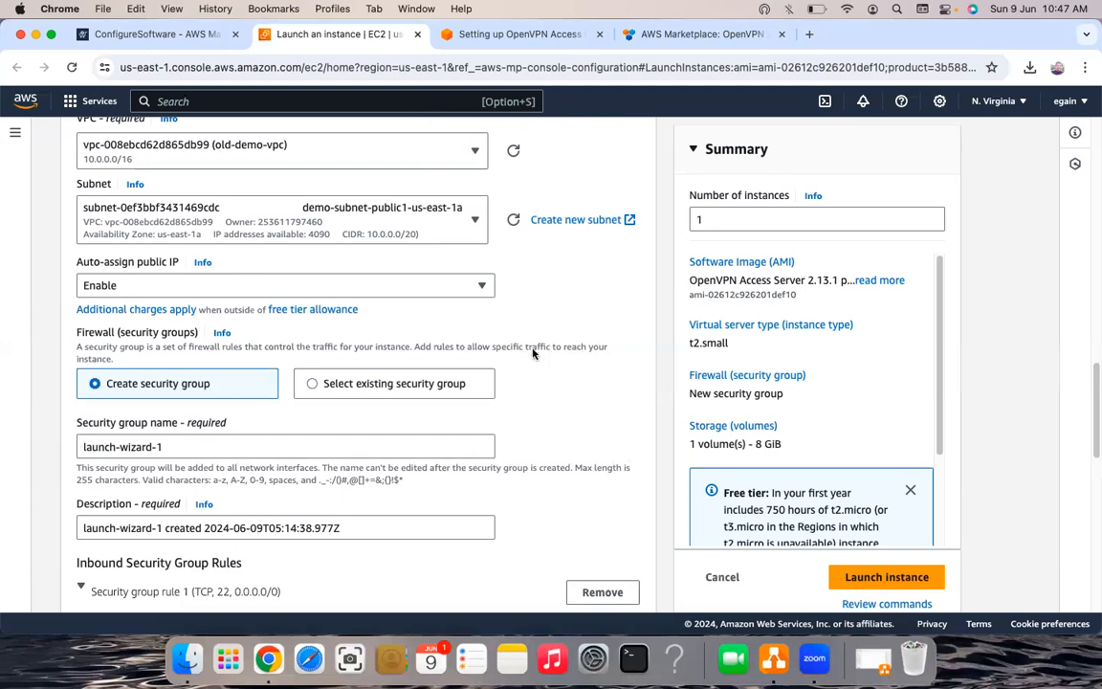
pyautogui.scroll(-2, 382, 339)
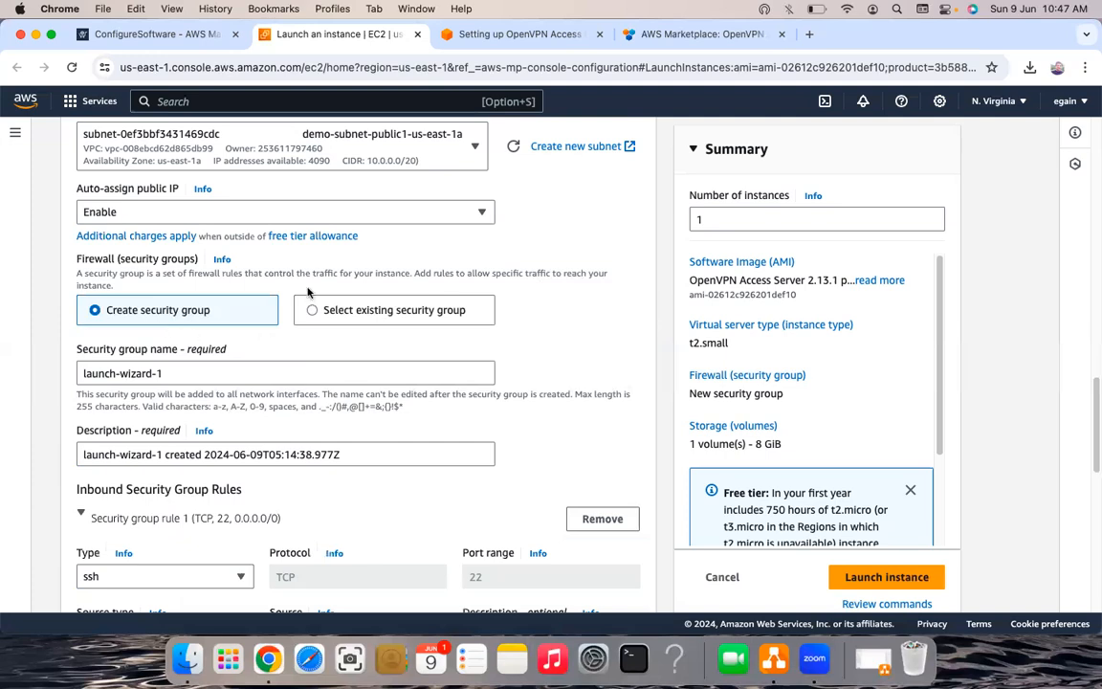
pyautogui.scroll(-1, 310, 292)
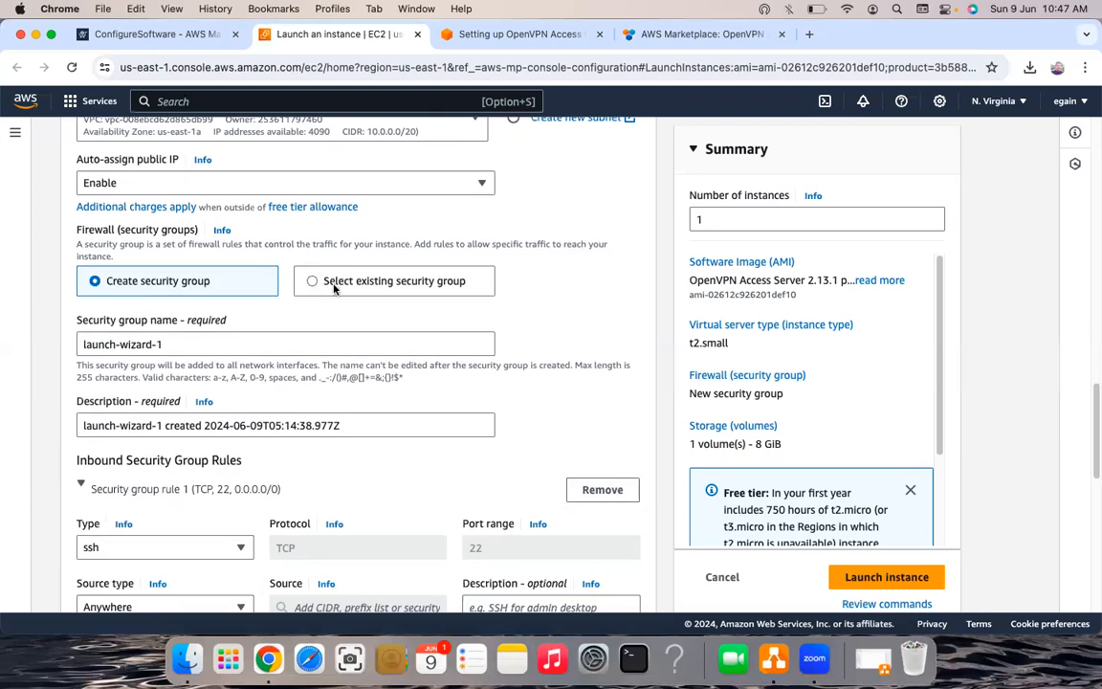
# - Switch to Select existing security group and choose vpn (sg-0f26a640b85ed4aaa)
pyautogui.click(303, 281)
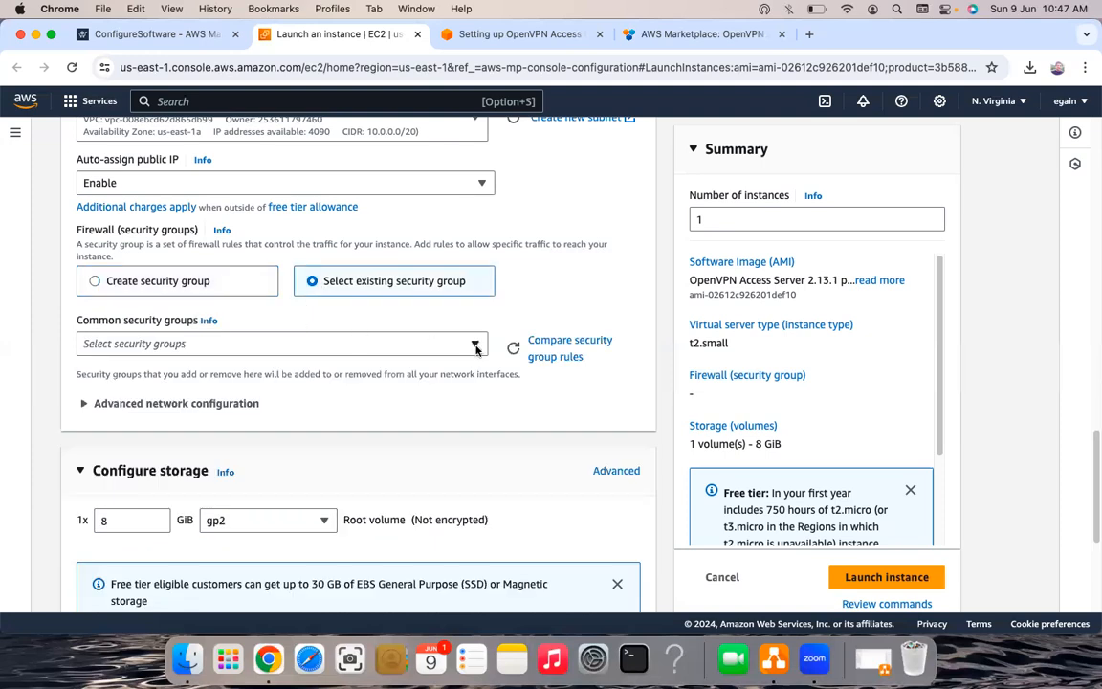
pyautogui.click(438, 351)
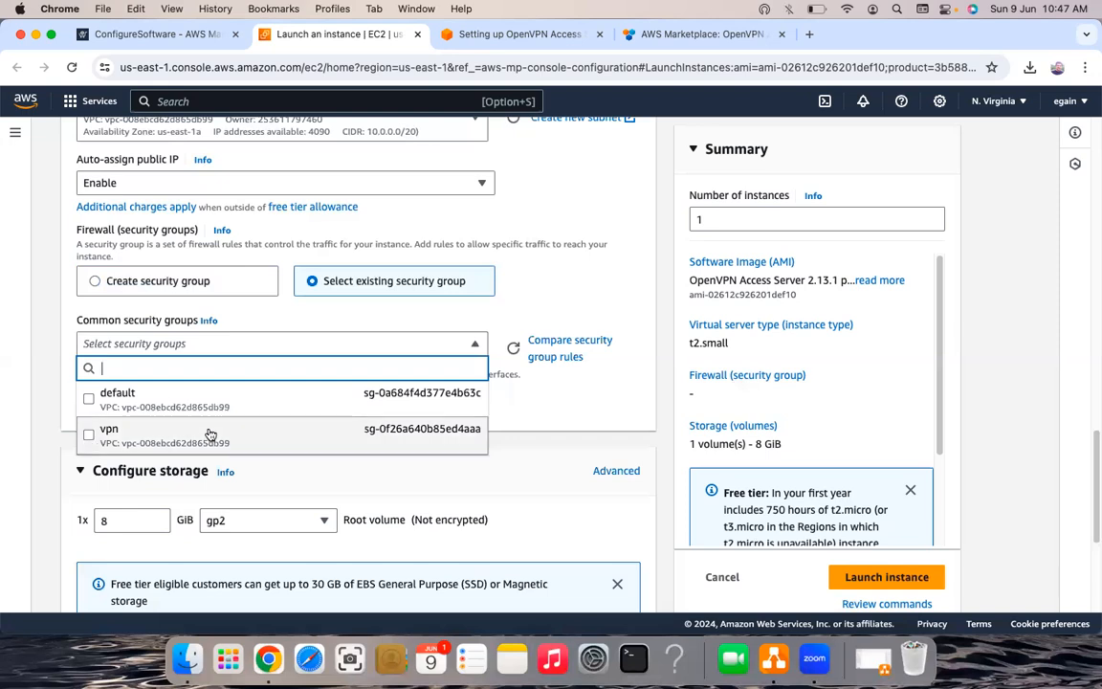
pyautogui.click(306, 426)
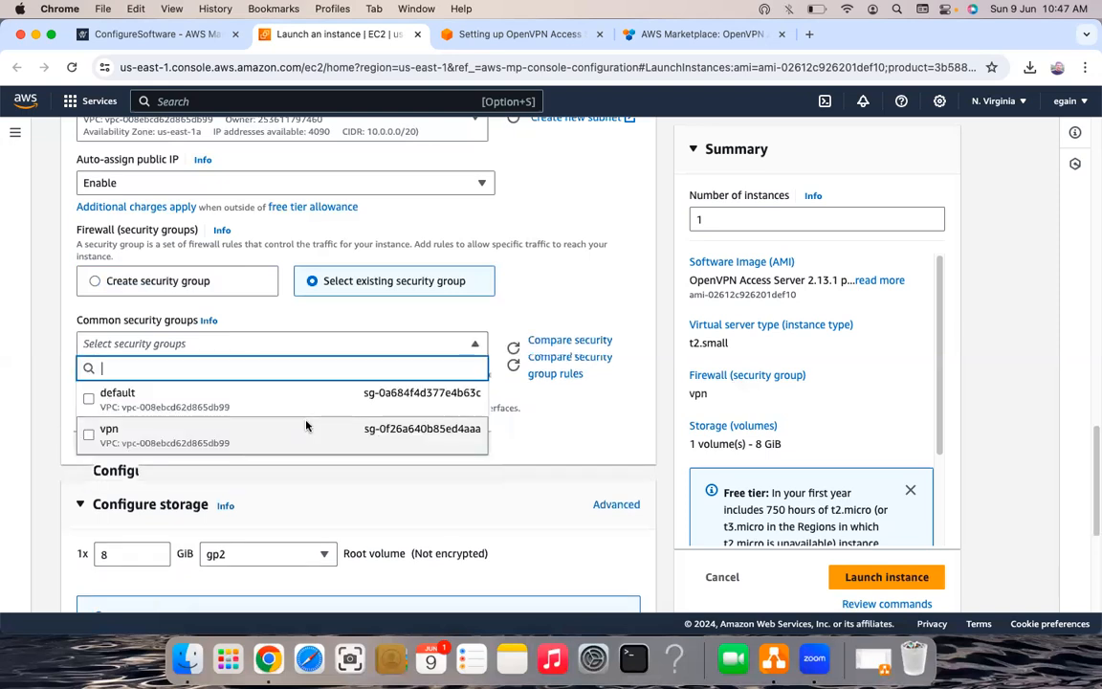
pyautogui.click(191, 249)
pyautogui.scroll(-3, 325, 251)
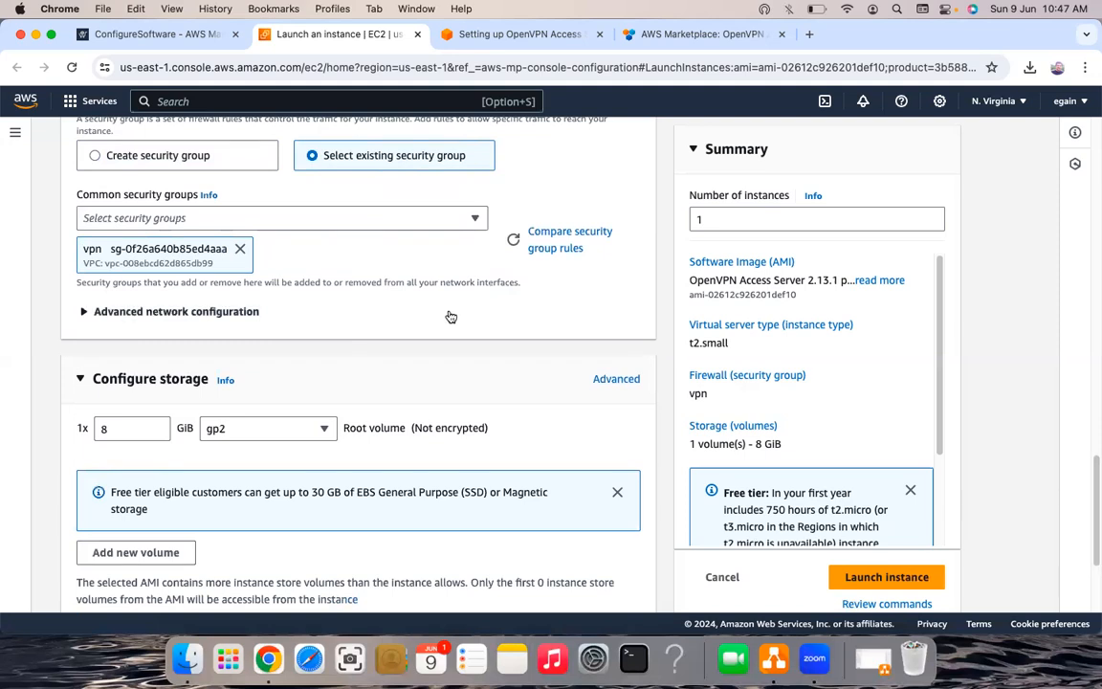
pyautogui.scroll(-1, 194, 263)
pyautogui.scroll(-1, 195, 263)
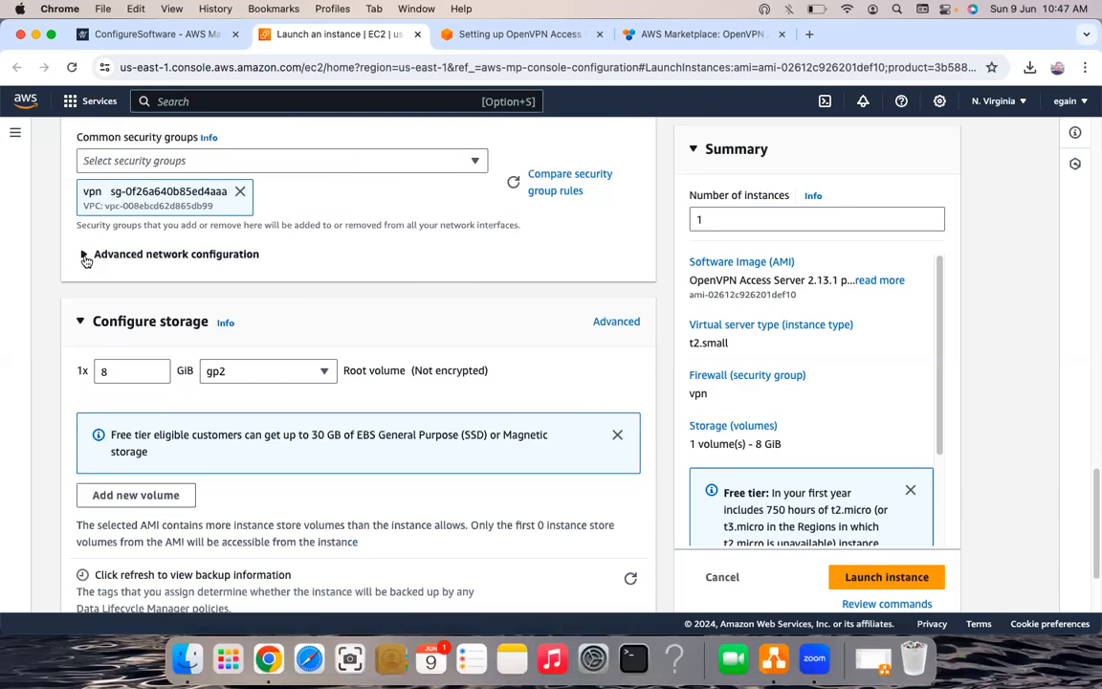
# - Review the demovpn settings in the form and launch the instance
pyautogui.scroll(2, 322, 410)
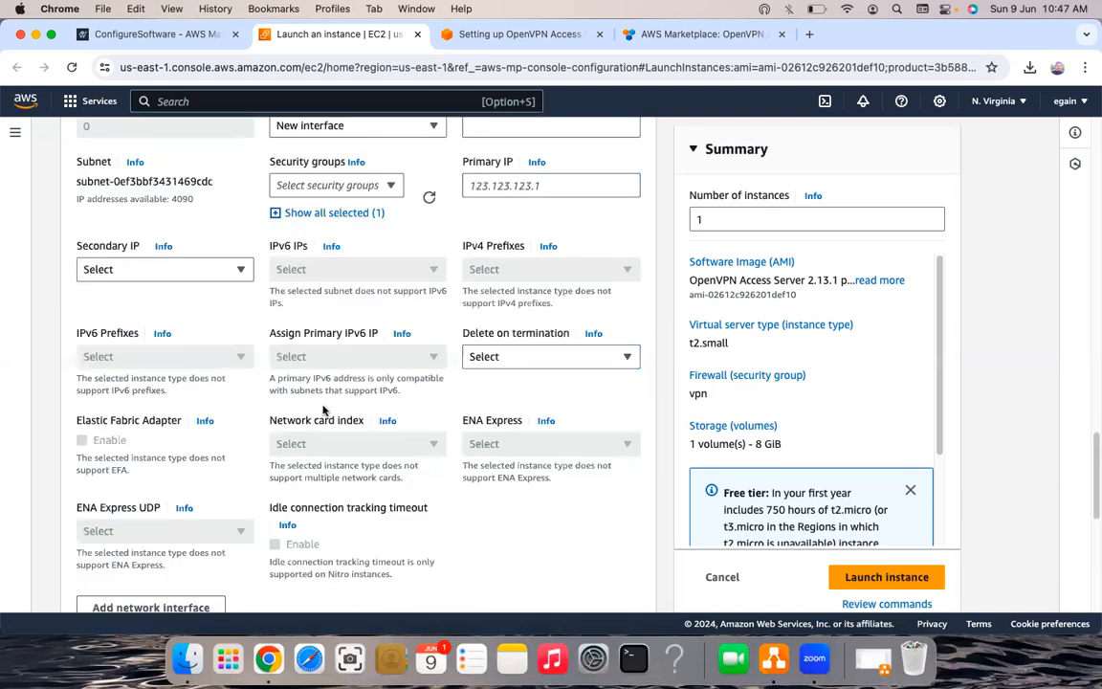
pyautogui.scroll(-5, 322, 410)
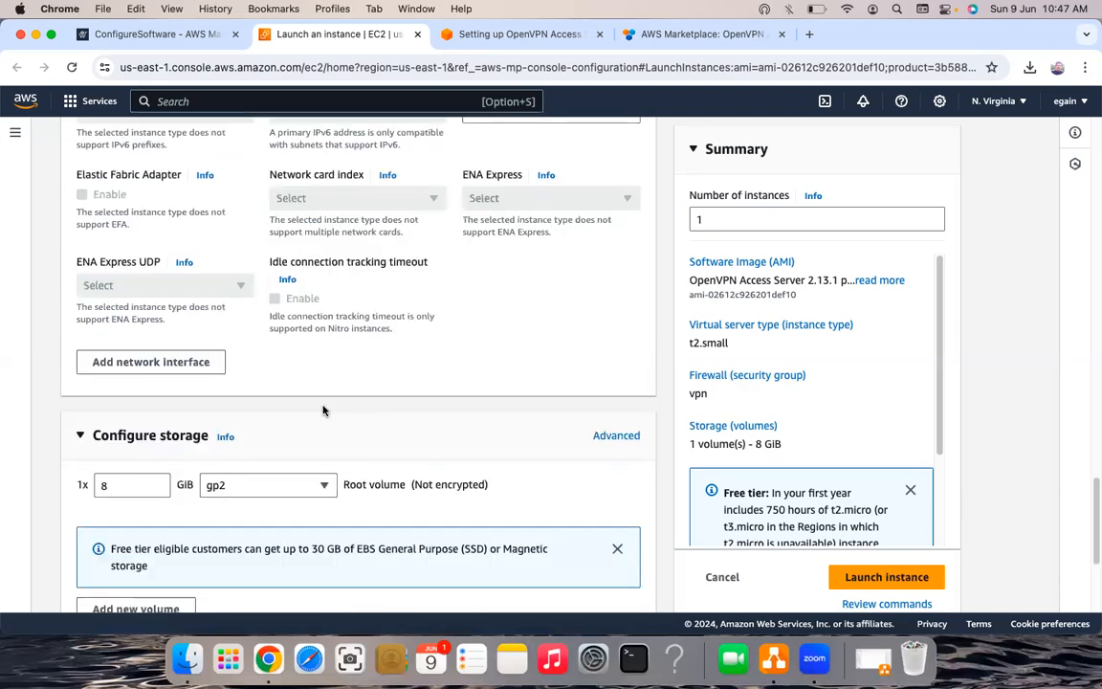
pyautogui.scroll(-5, 322, 407)
pyautogui.scroll(3, 144, 572)
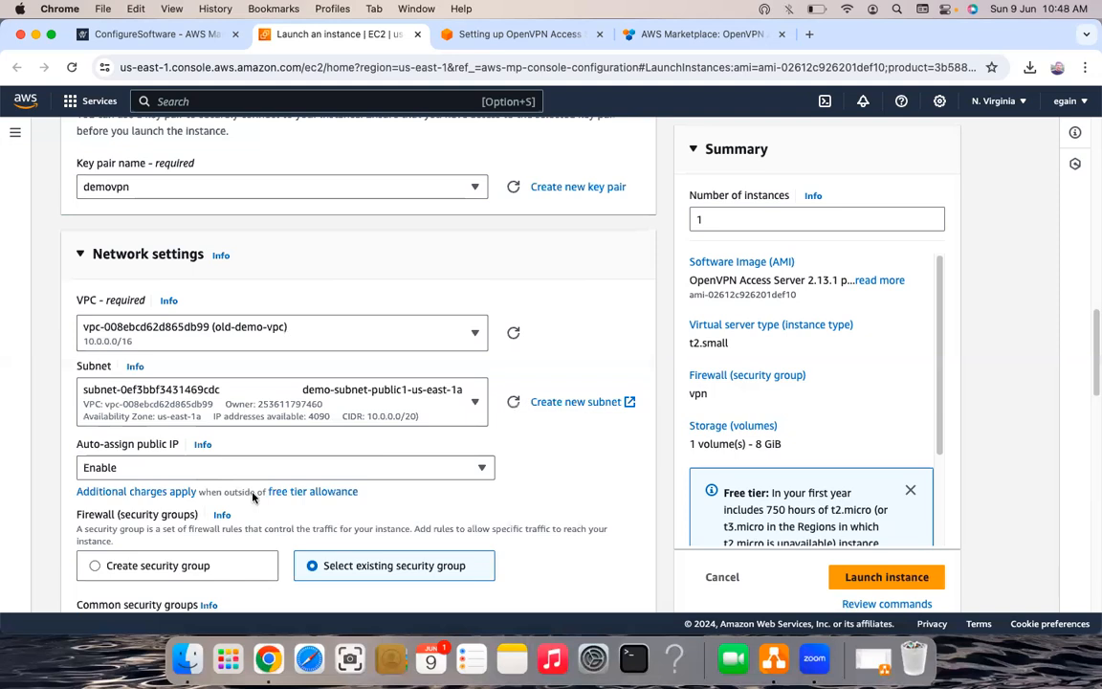
pyautogui.scroll(2, 253, 497)
pyautogui.scroll(5, 254, 496)
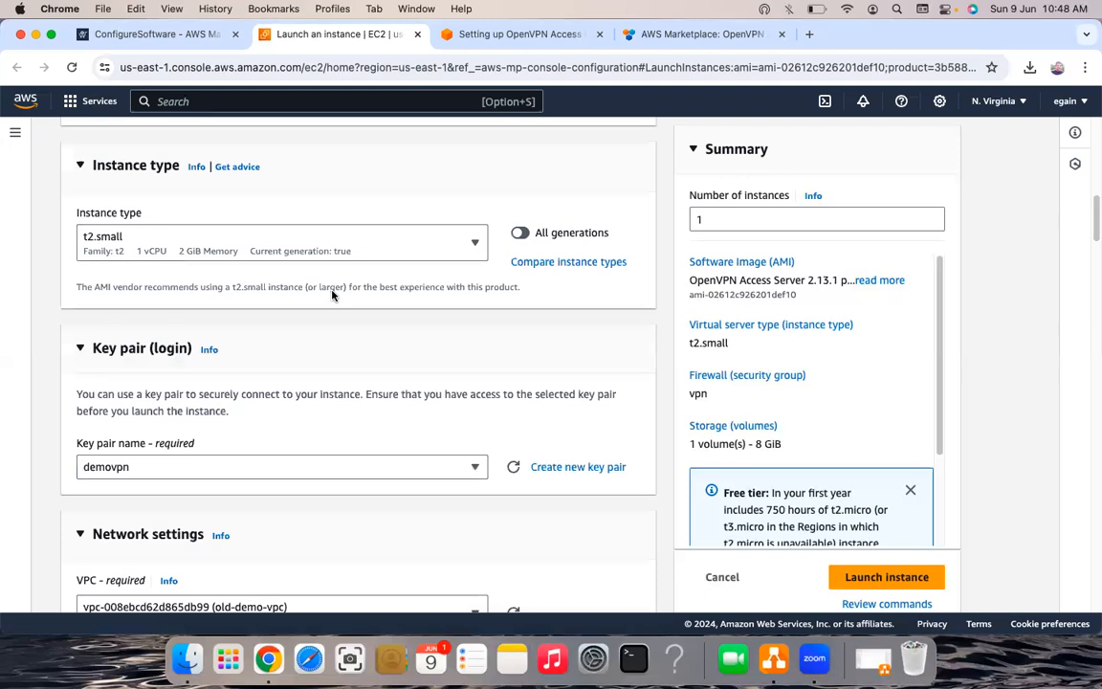
pyautogui.scroll(-4, 332, 295)
pyautogui.scroll(3, 332, 295)
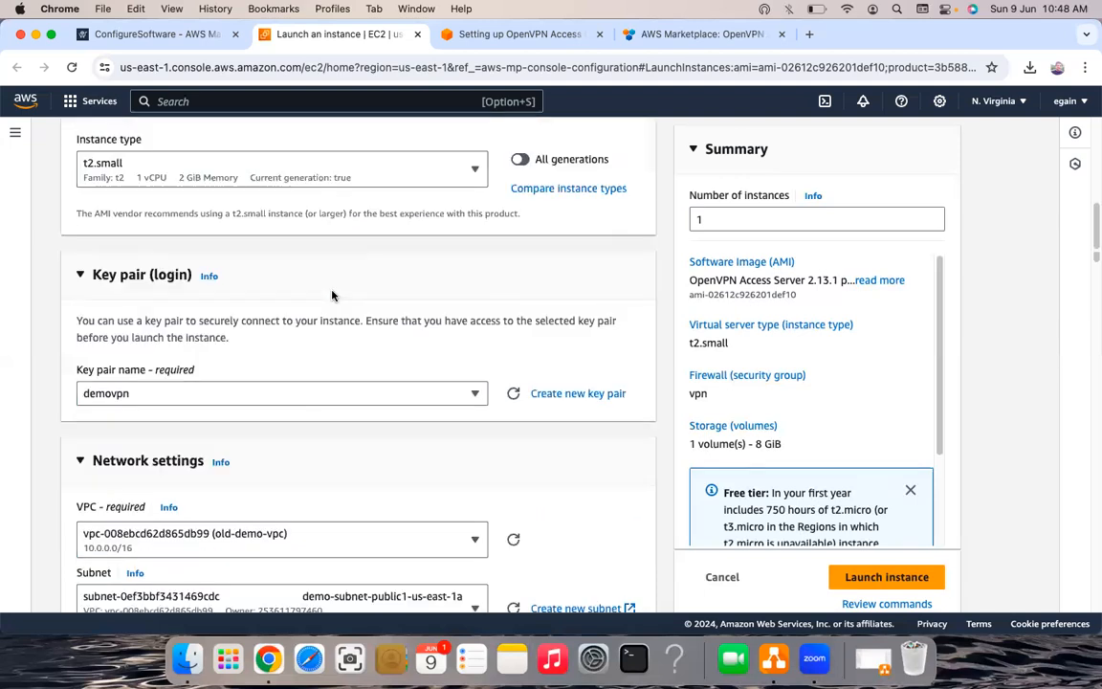
pyautogui.scroll(-4, 332, 295)
pyautogui.scroll(-2, 331, 295)
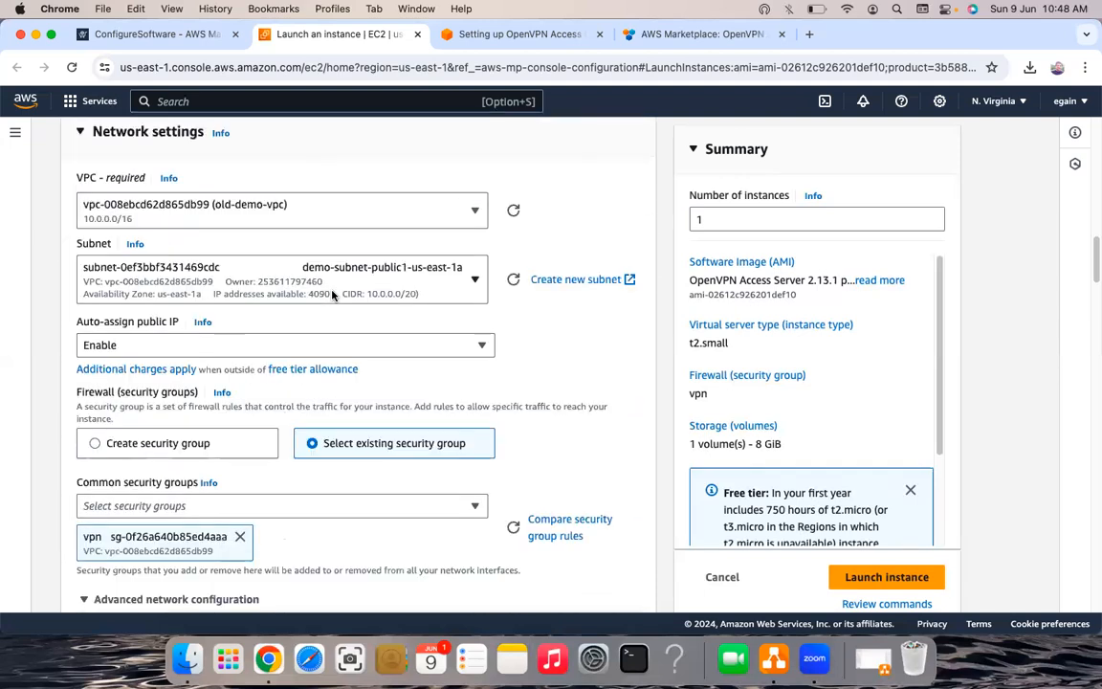
pyautogui.scroll(1, 253, 409)
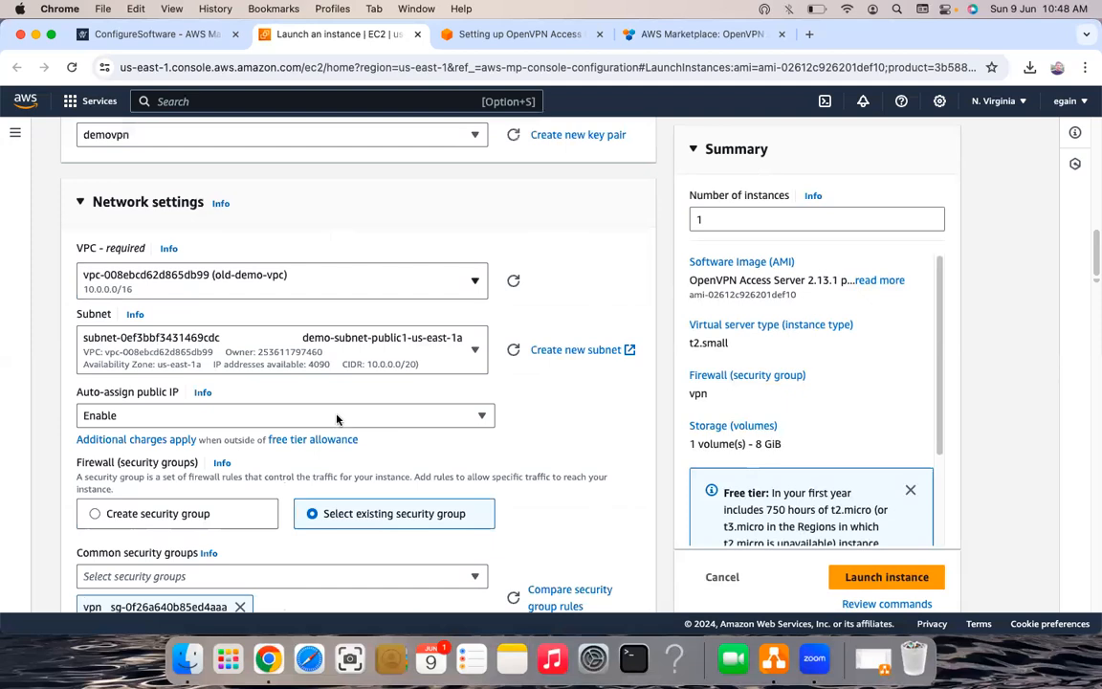
pyautogui.scroll(-4, 362, 418)
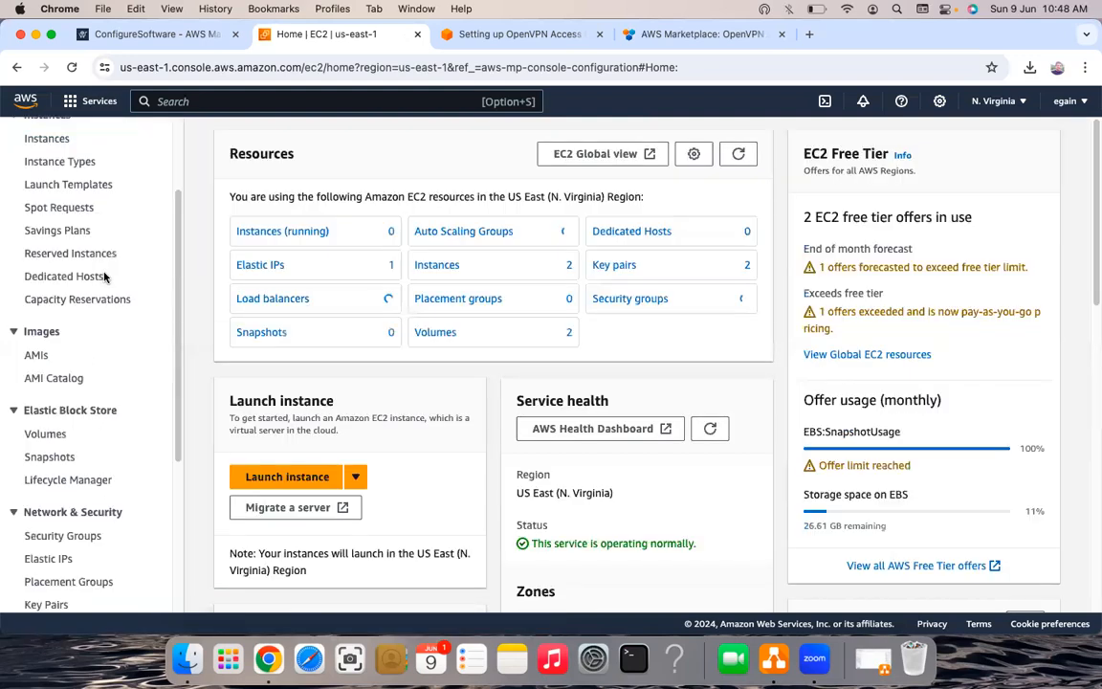
# - Select the vpn group under Security Groups and view its inbound rules (ports 945, 22, 443, 943)
pyautogui.scroll(-3, 94, 358)
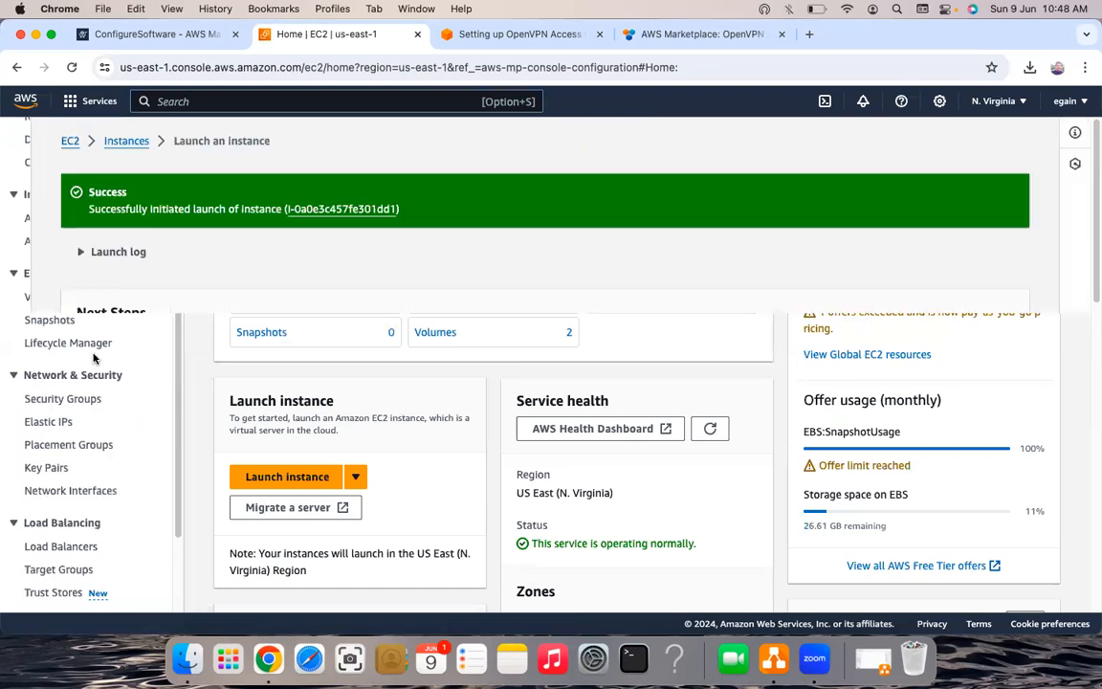
pyautogui.scroll(2, 93, 357)
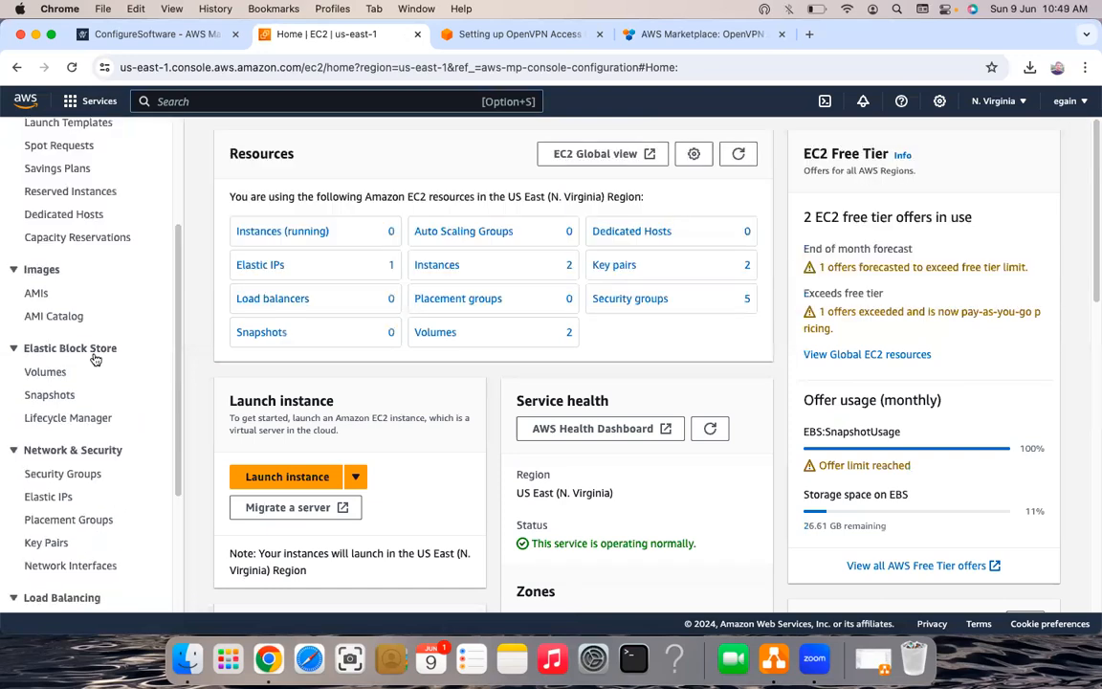
pyautogui.scroll(2, 95, 358)
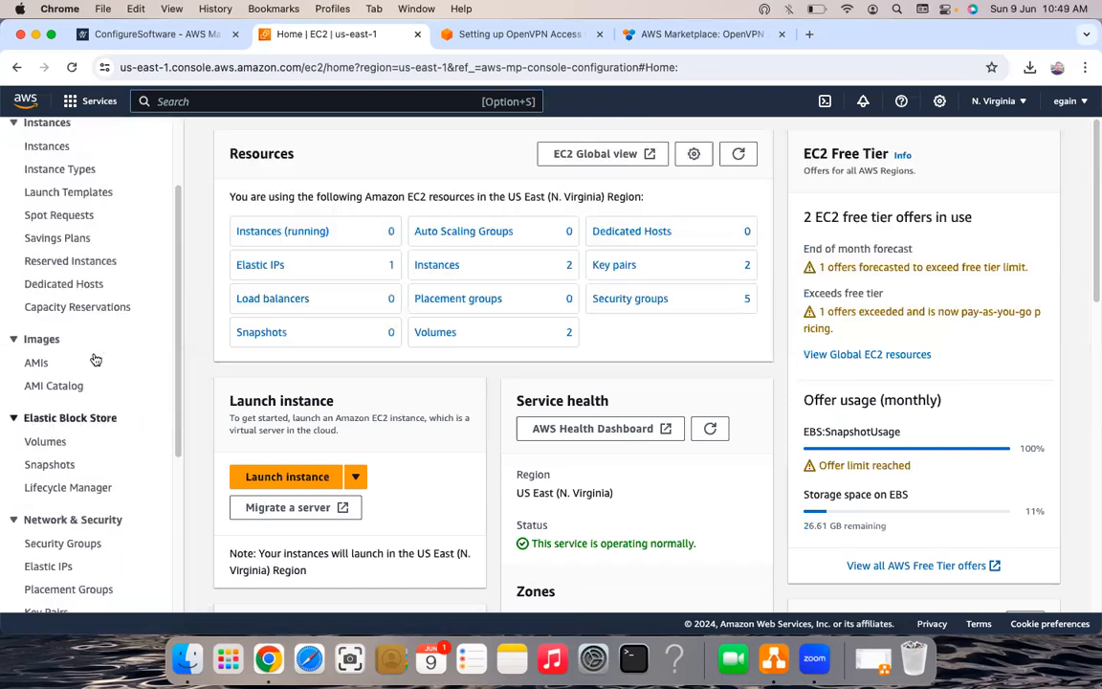
pyautogui.scroll(1, 95, 357)
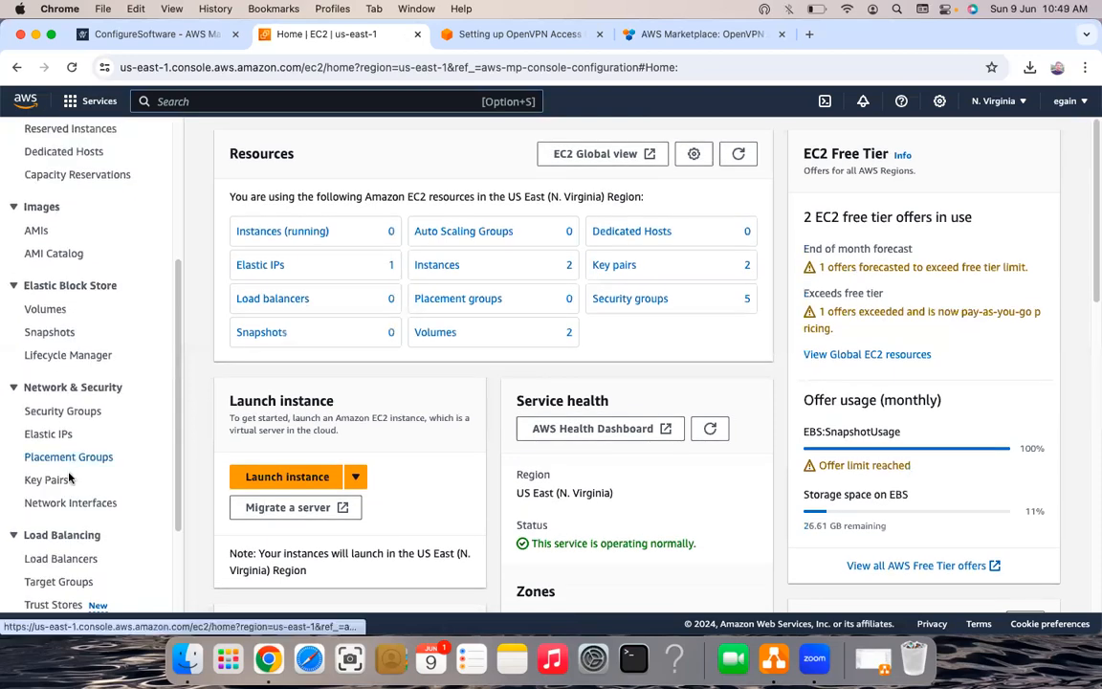
pyautogui.click(82, 415)
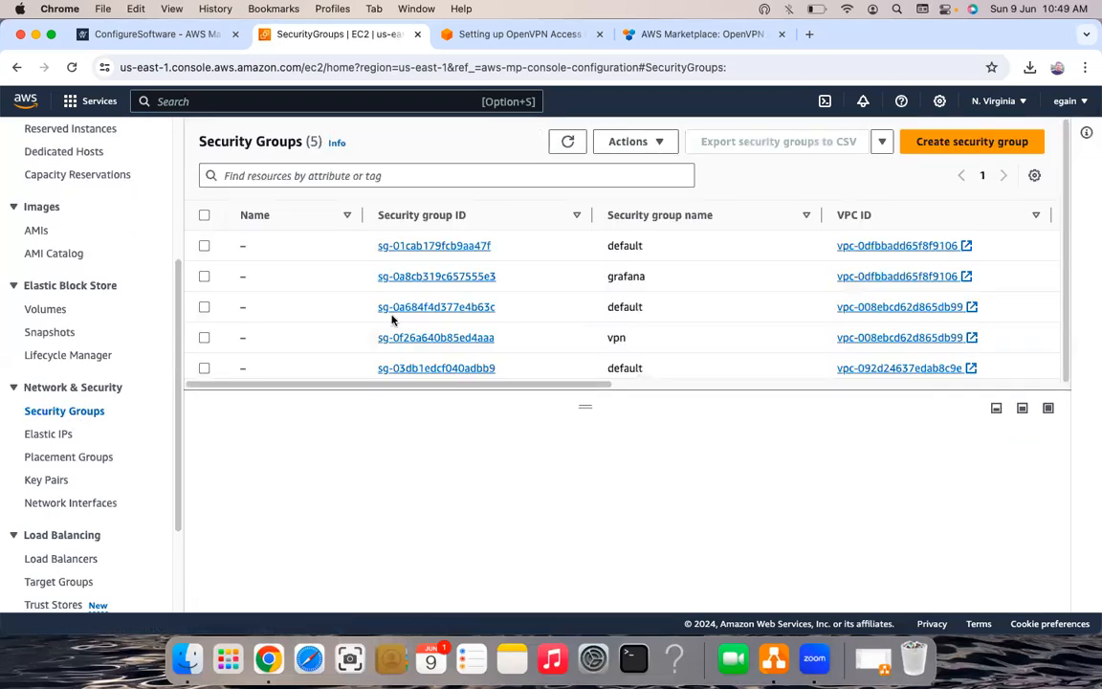
pyautogui.click(204, 337)
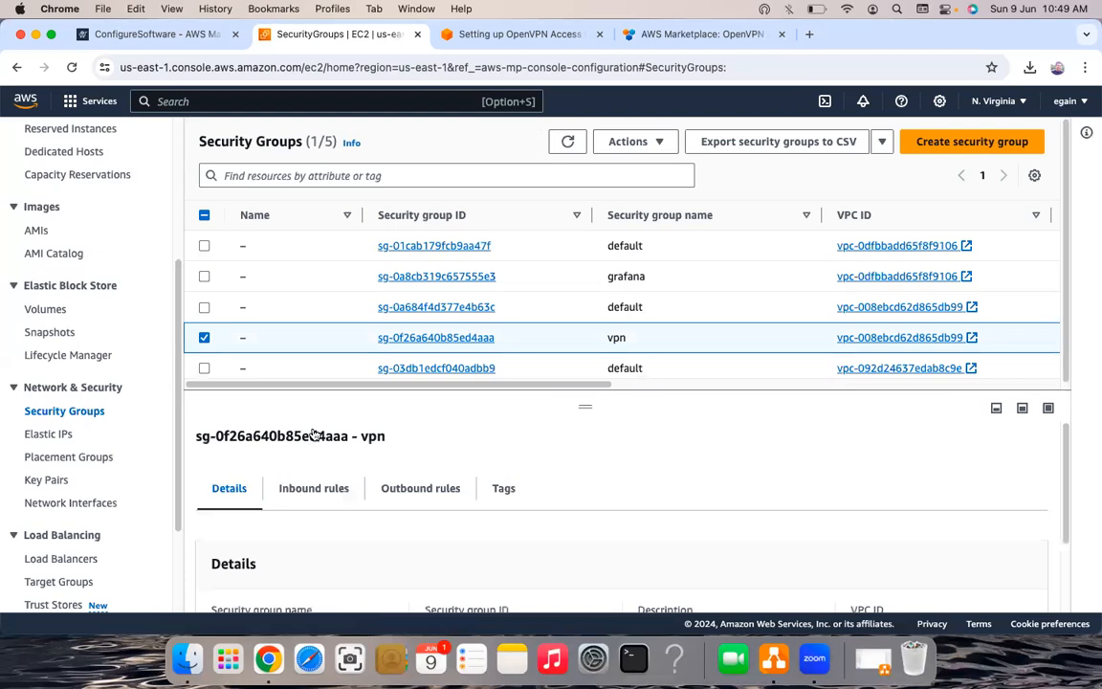
pyautogui.scroll(-2, 571, 462)
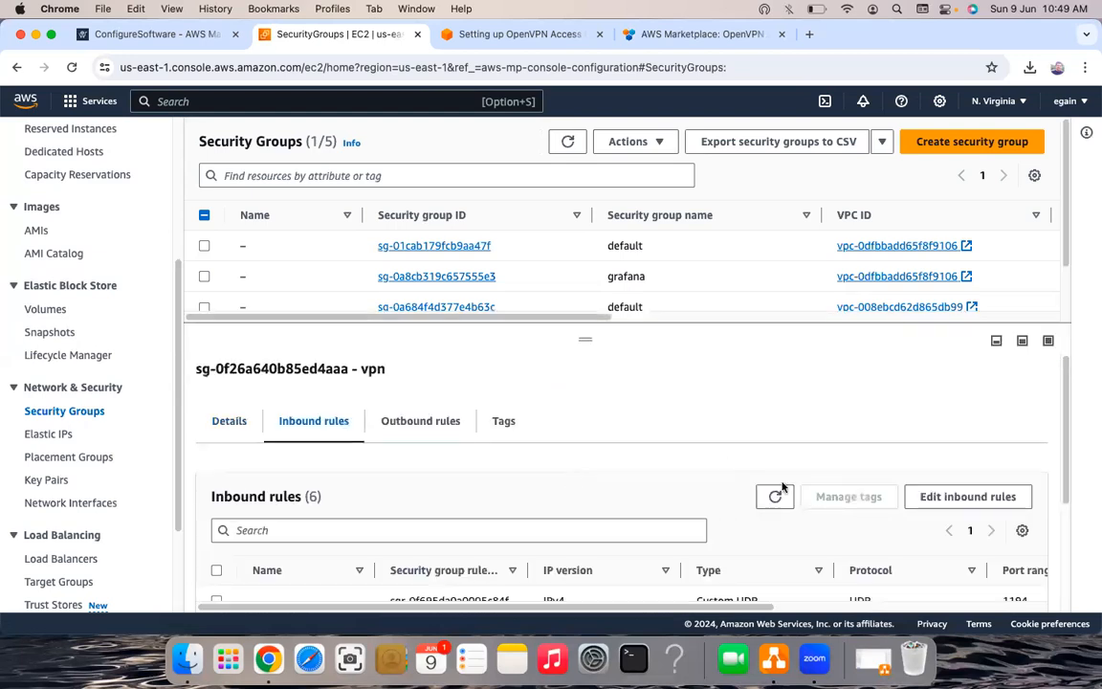
pyautogui.scroll(-3, 851, 501)
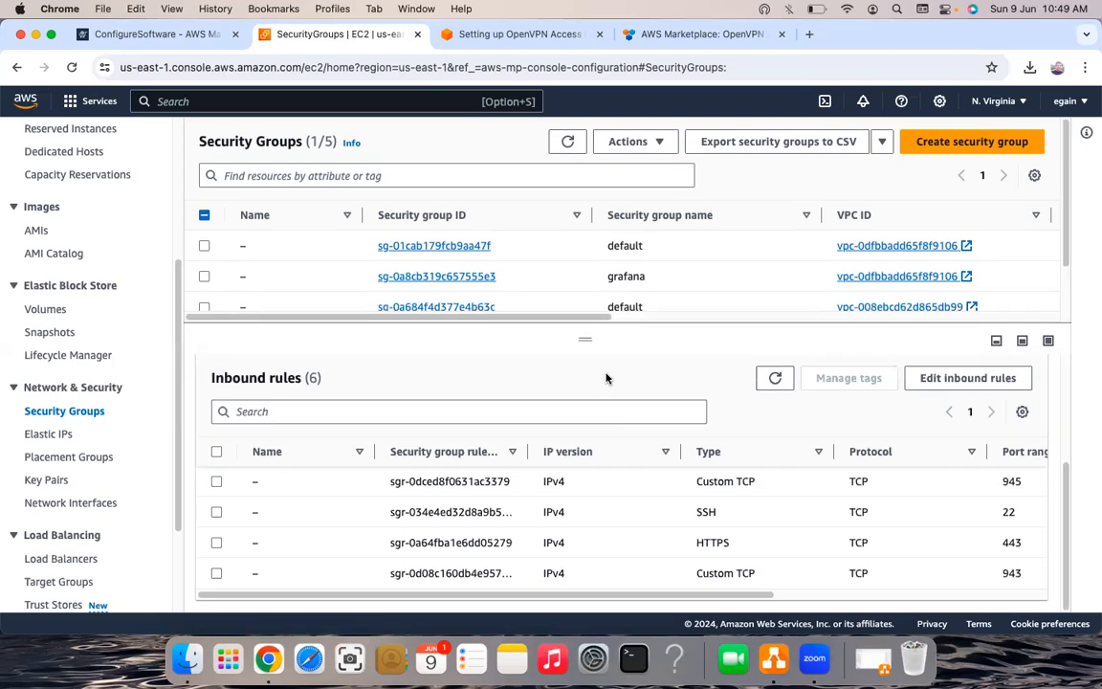
# - Edit the vpn inbound rules and set a new rule's type to All traffic
pyautogui.click(932, 389)
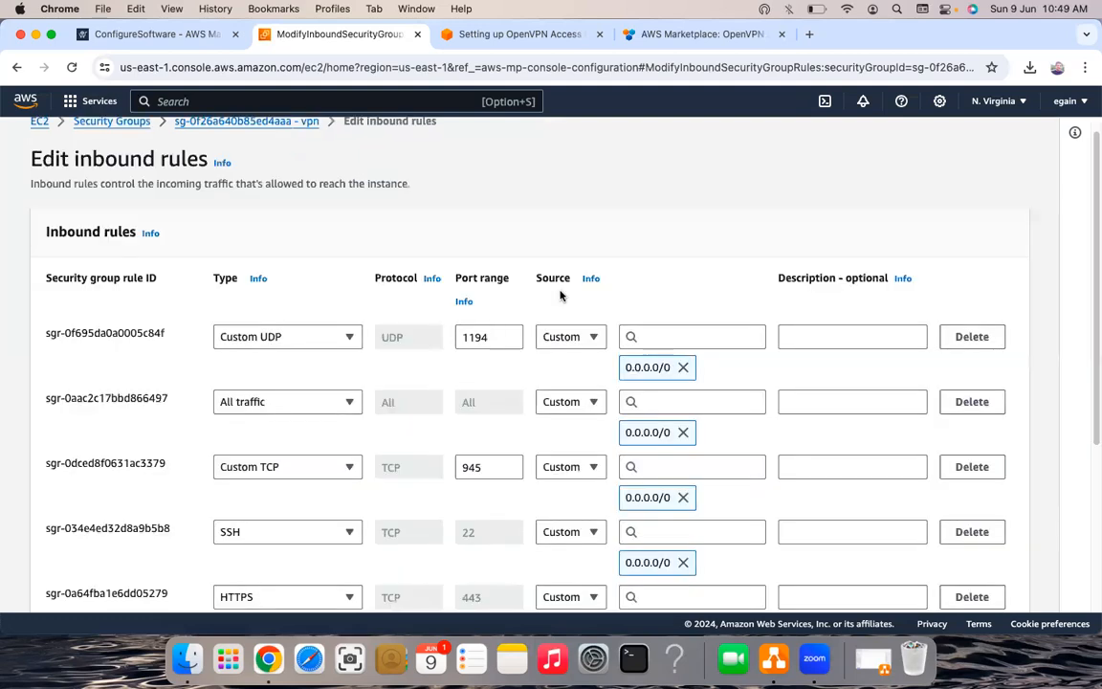
pyautogui.scroll(-3, 560, 295)
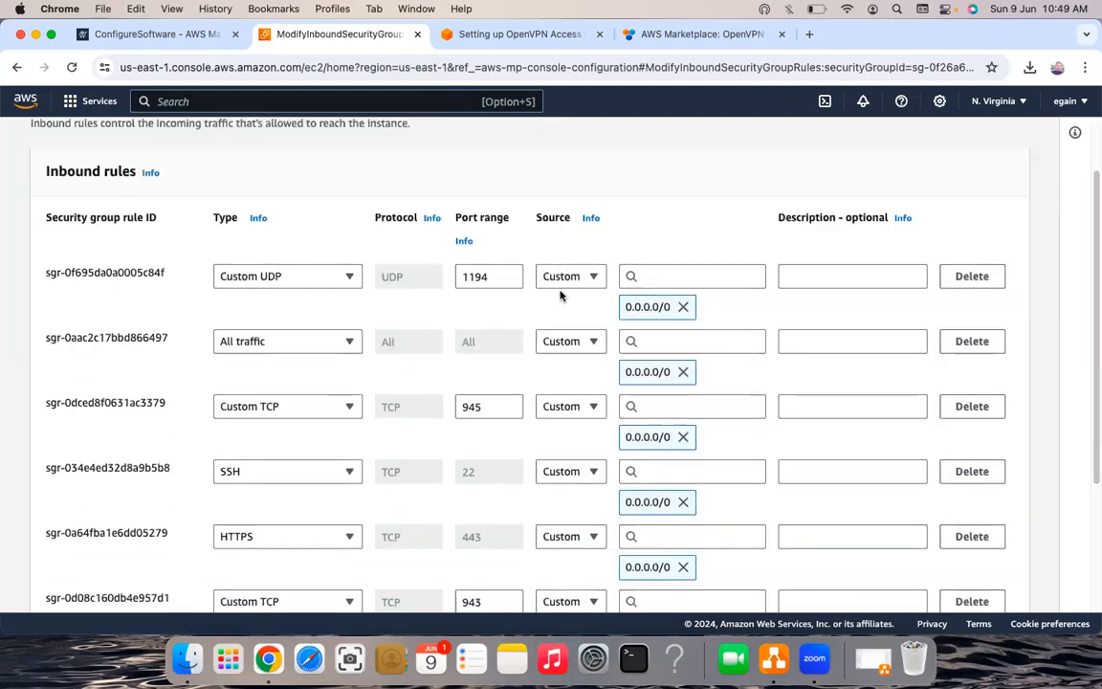
pyautogui.scroll(-7, 164, 380)
pyautogui.scroll(-2, 82, 431)
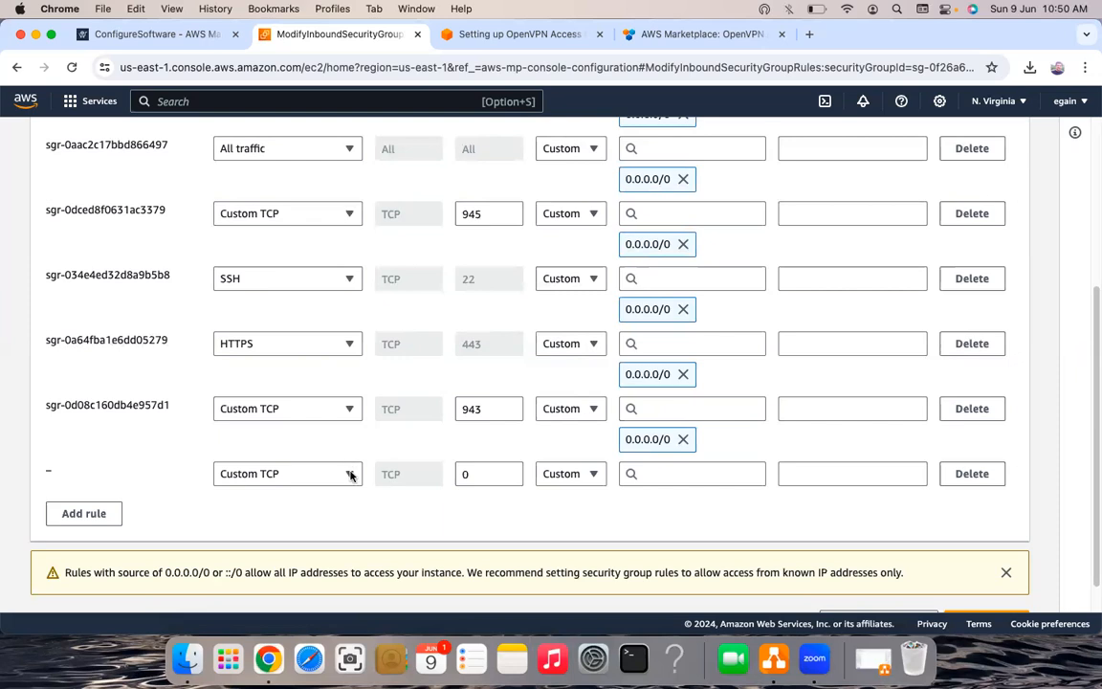
pyautogui.click(350, 474)
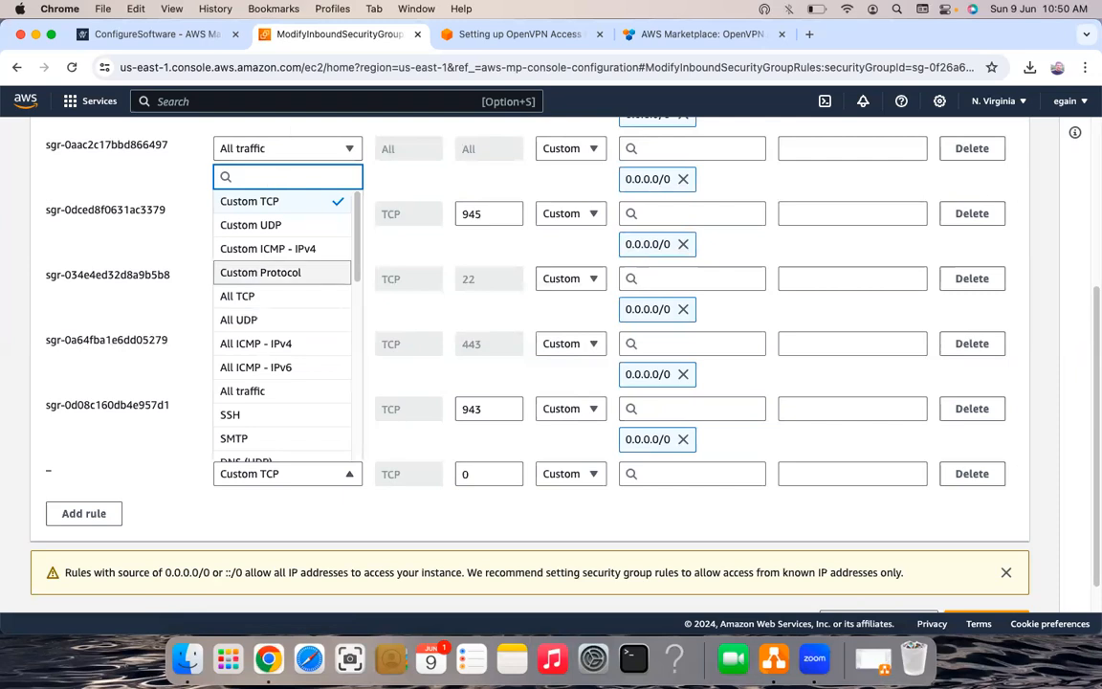
pyautogui.write('all')
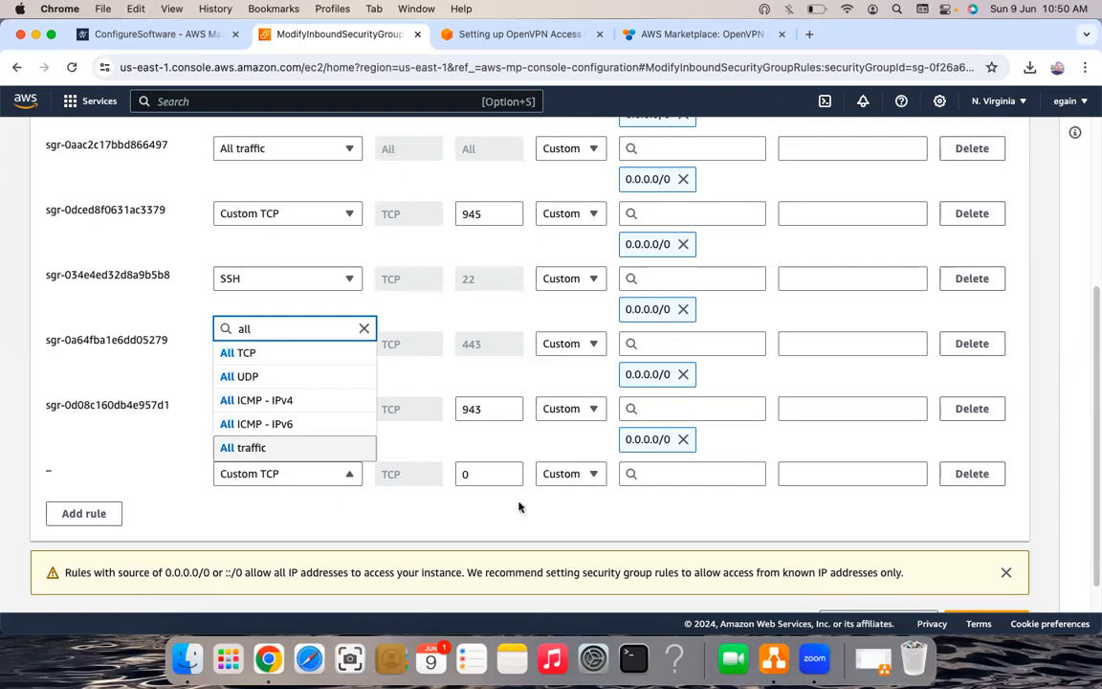
pyautogui.press('Return')
# - Set the rule source to 0.0.0.0/0, try saving, then cancel after the duplicate-rule error
pyautogui.click(669, 474)
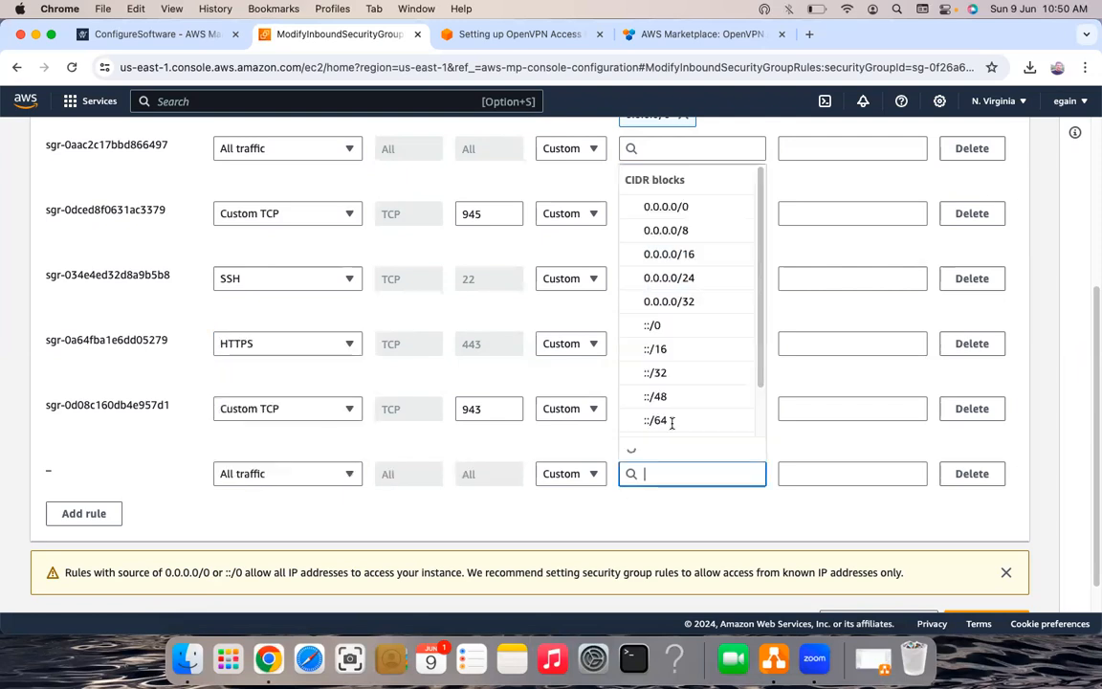
pyautogui.click(663, 208)
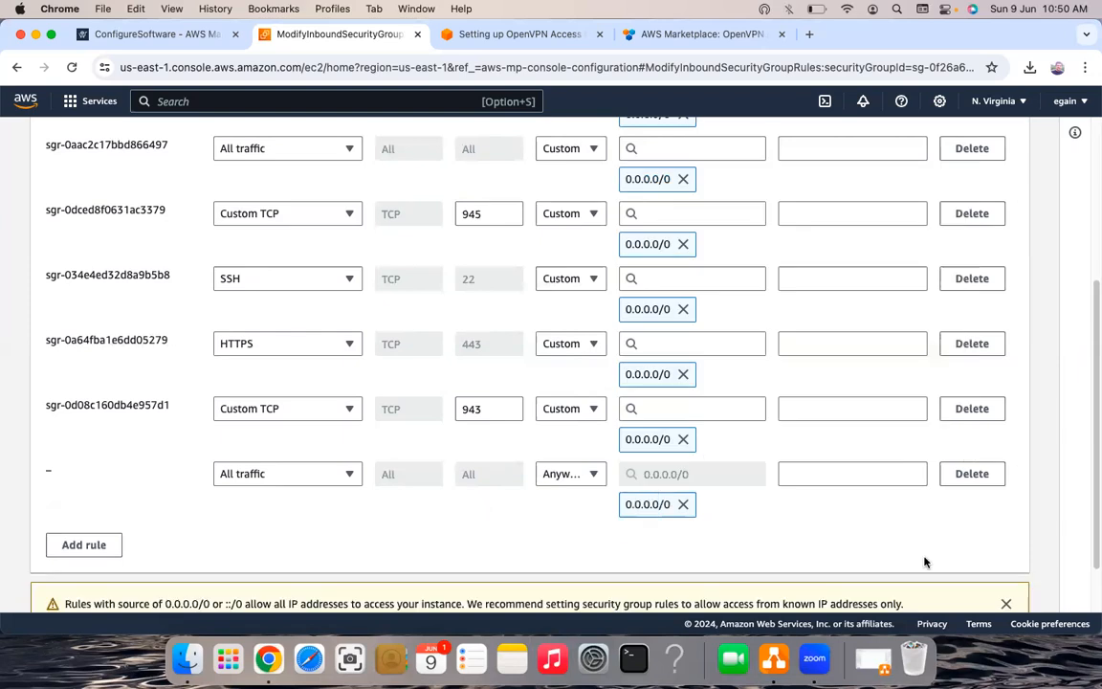
pyautogui.scroll(-2, 986, 588)
pyautogui.click(987, 586)
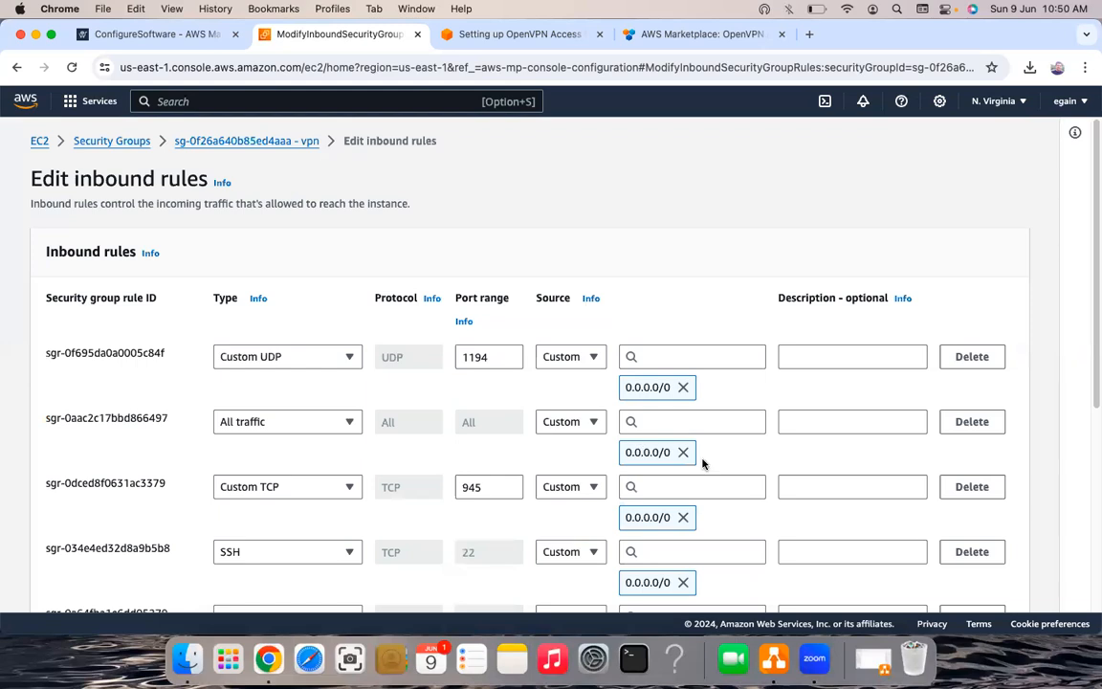
pyautogui.scroll(-5, 708, 478)
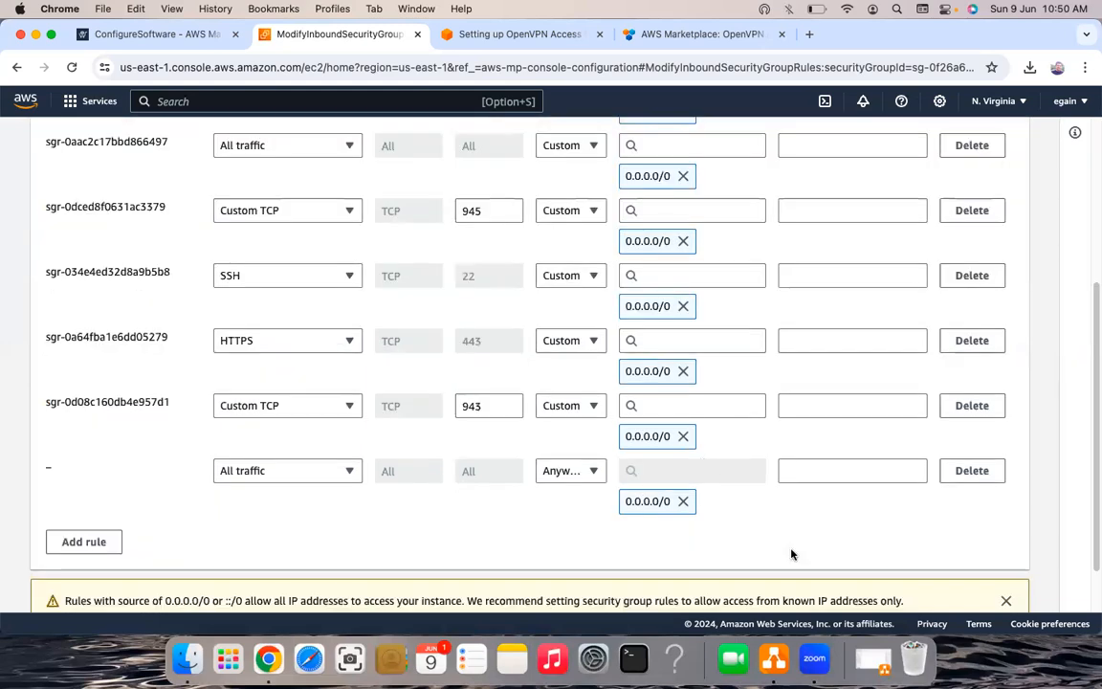
pyautogui.scroll(5, 777, 593)
pyautogui.scroll(-5, 778, 593)
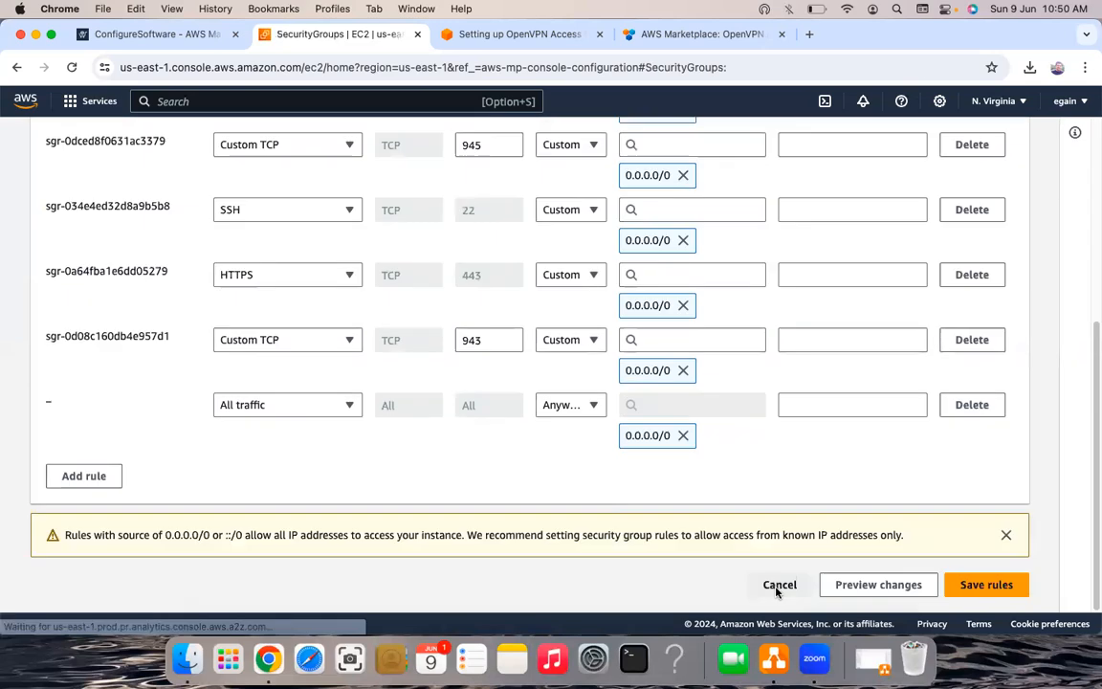
pyautogui.click(780, 586)
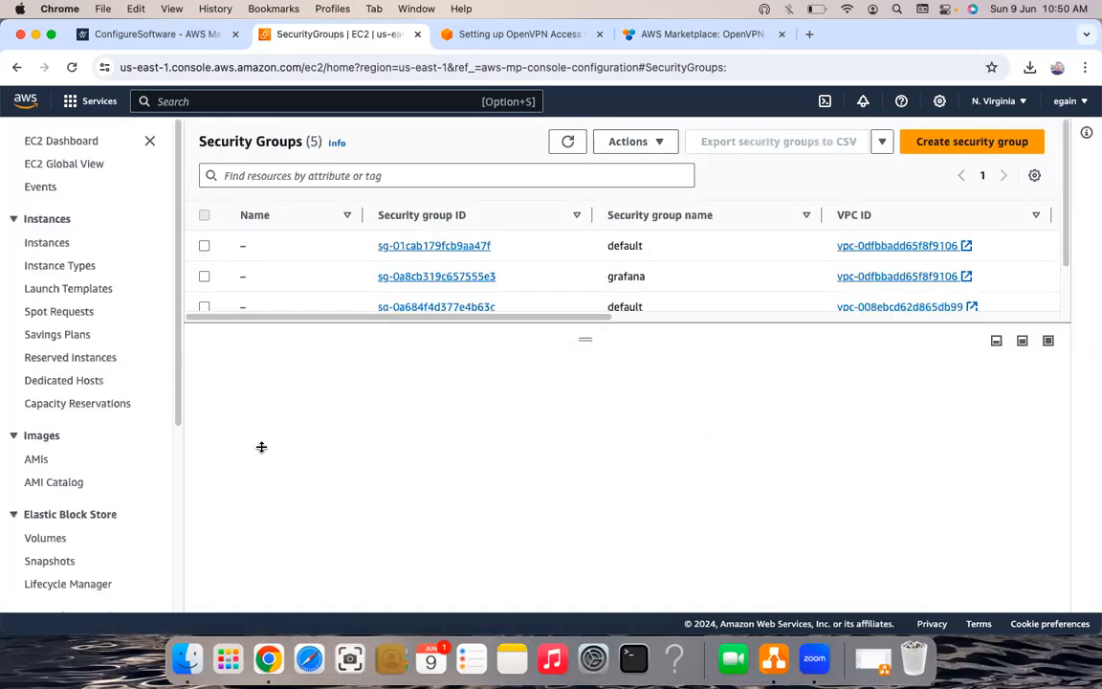
# - Step browser history back and forward, then search the console for vpc
pyautogui.press('super+bracketleft')
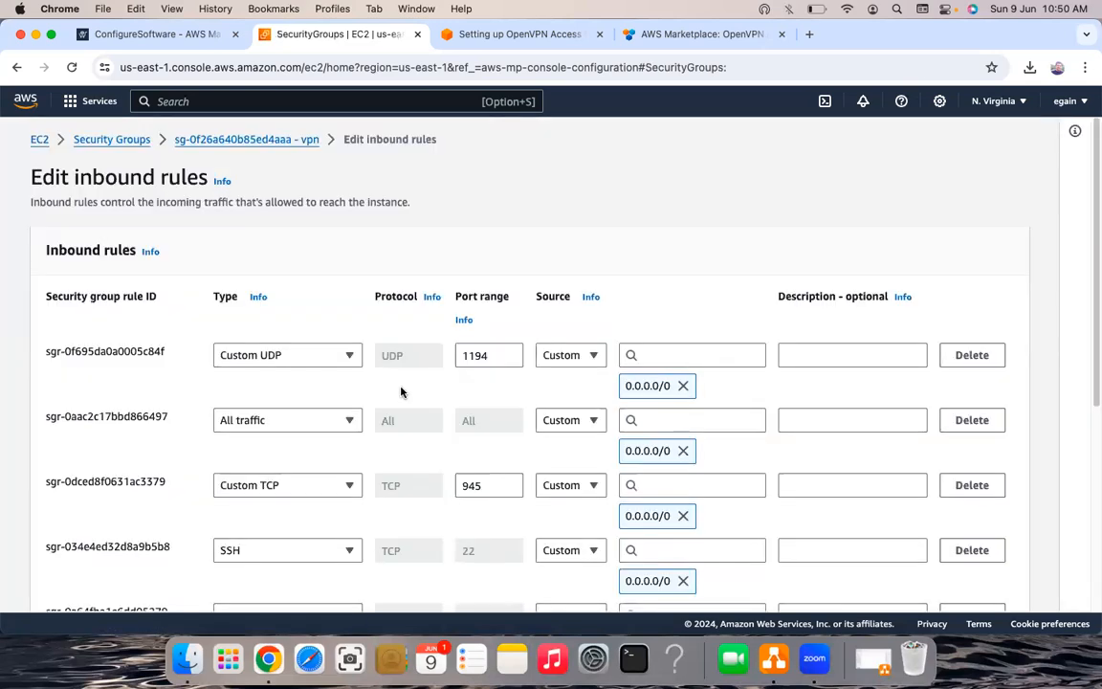
pyautogui.press('super+bracketright')
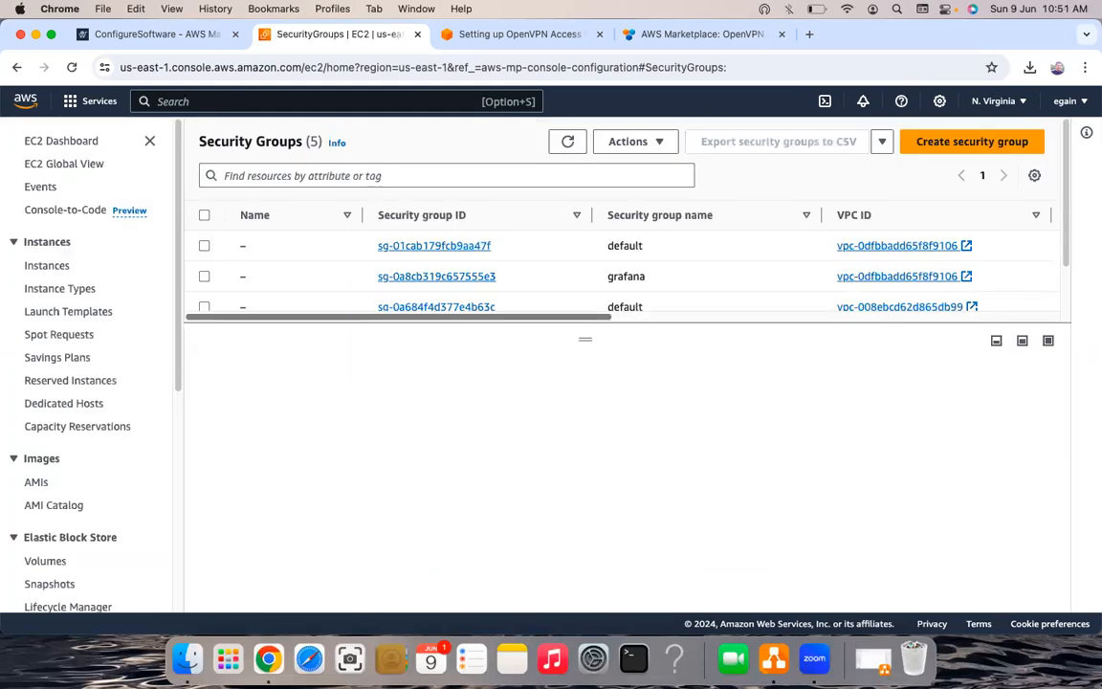
pyautogui.hotkey('alt', 's')
pyautogui.write('vpc')
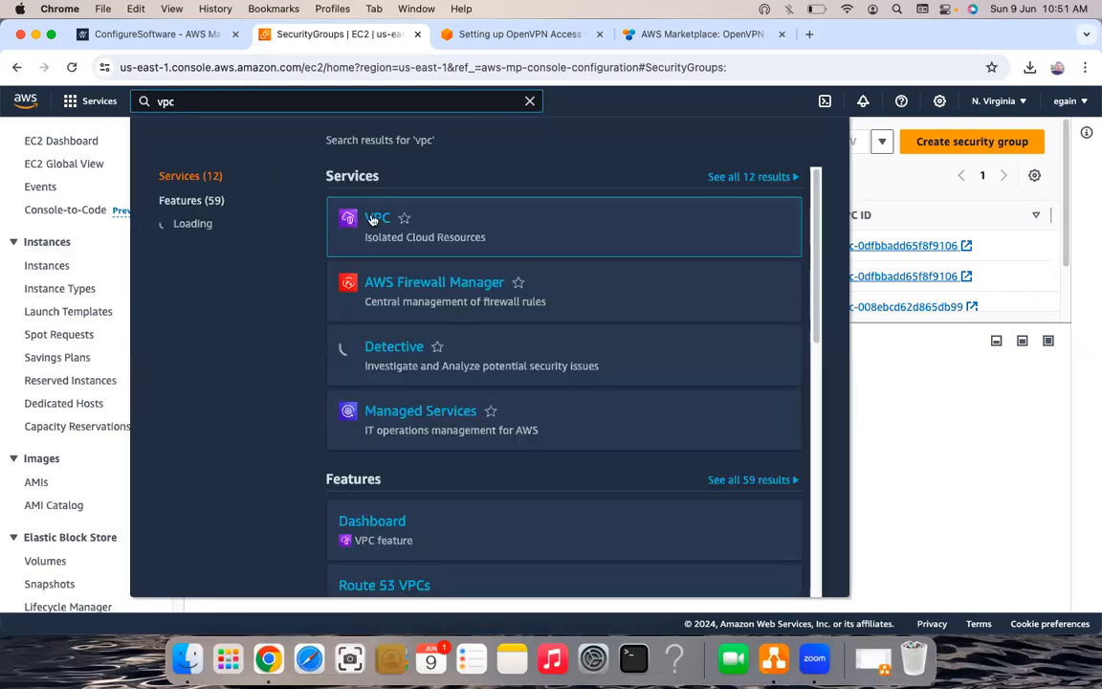
# - Open the VPC service's Your VPCs list and enlarge the details panel for old-demo-vpc
pyautogui.click(373, 219)
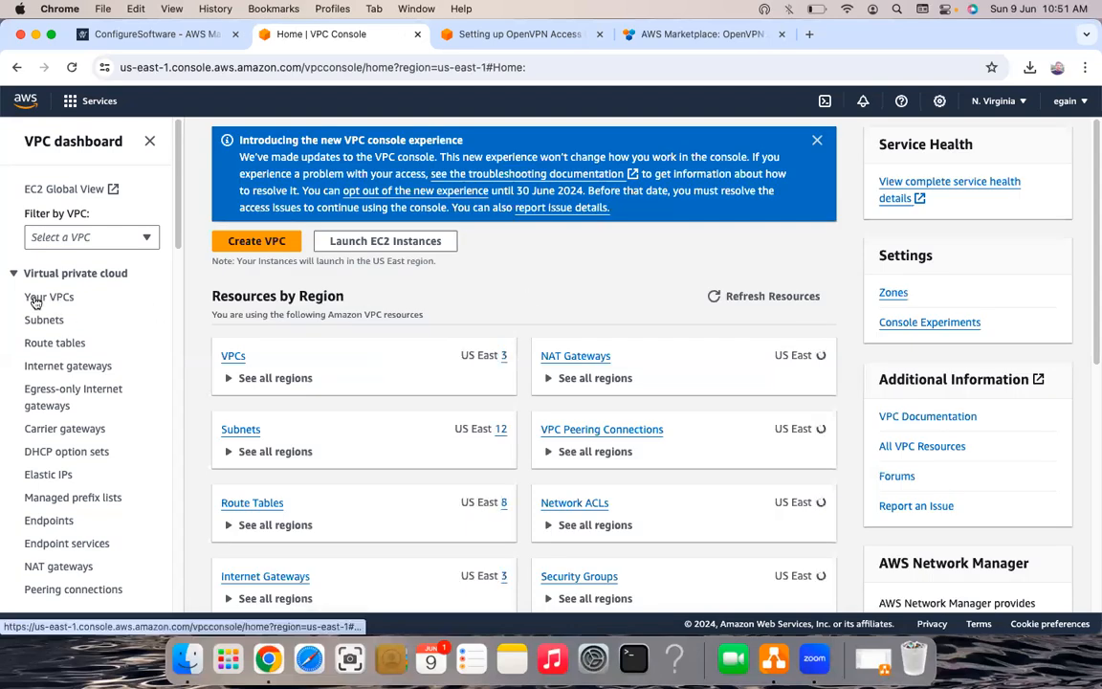
pyautogui.click(38, 297)
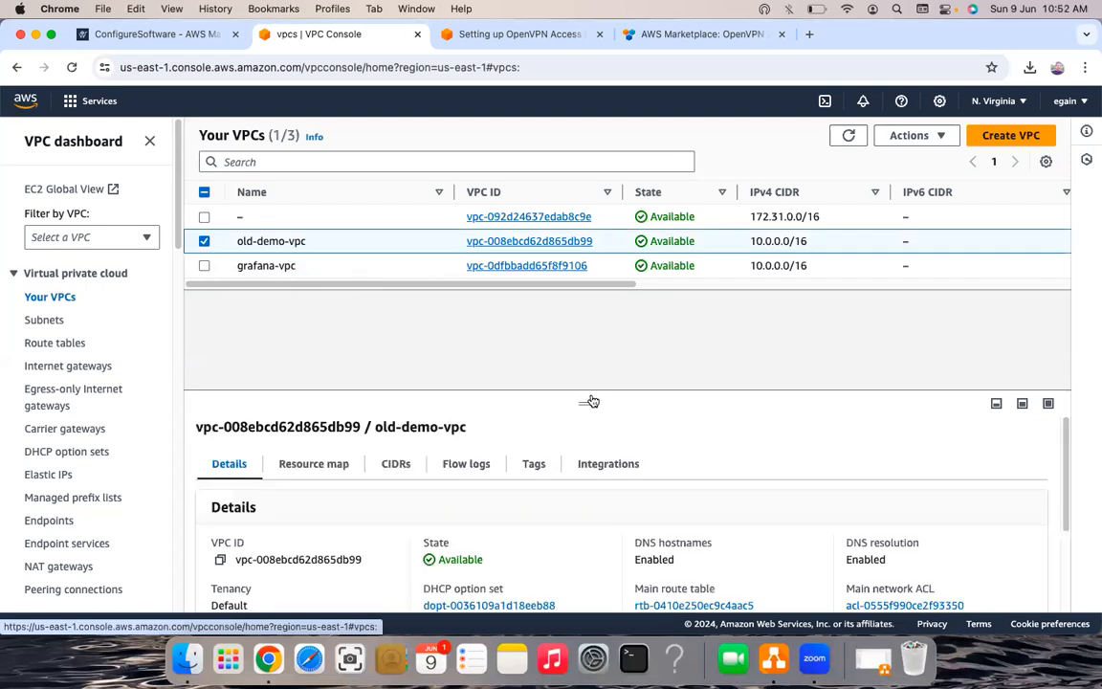
pyautogui.moveTo(590, 317); pyautogui.dragTo(595, 319)
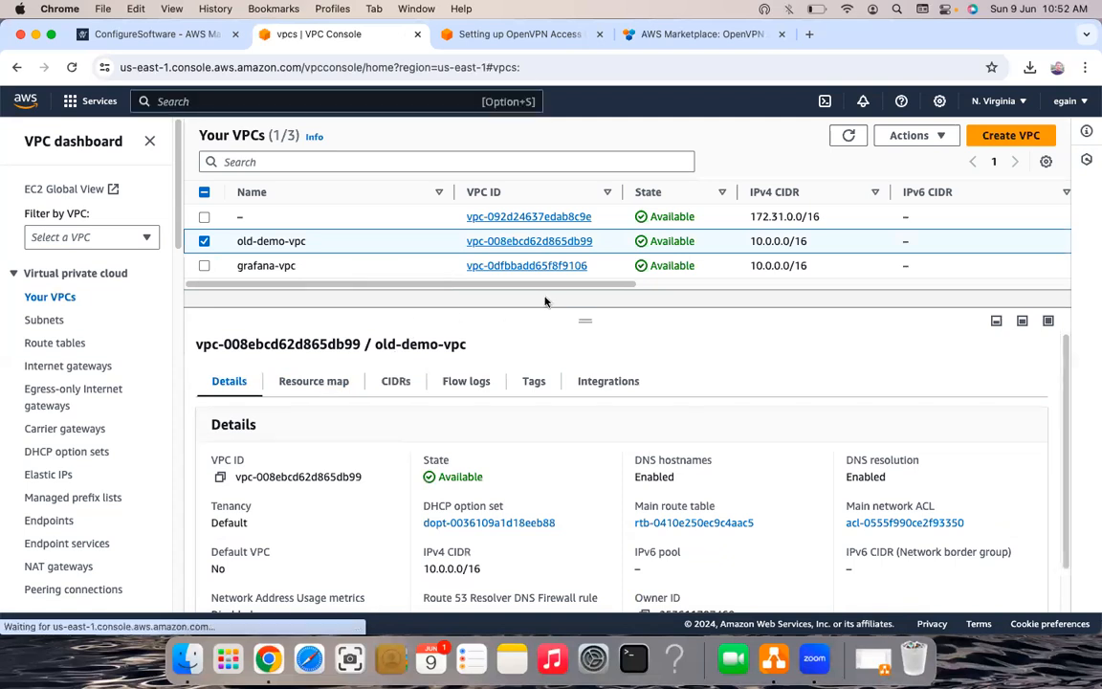
# - Show old-demo-vpc's resource map and briefly highlight demo-rtb-public's links to the subnet and demo-igw
pyautogui.click(313, 383)
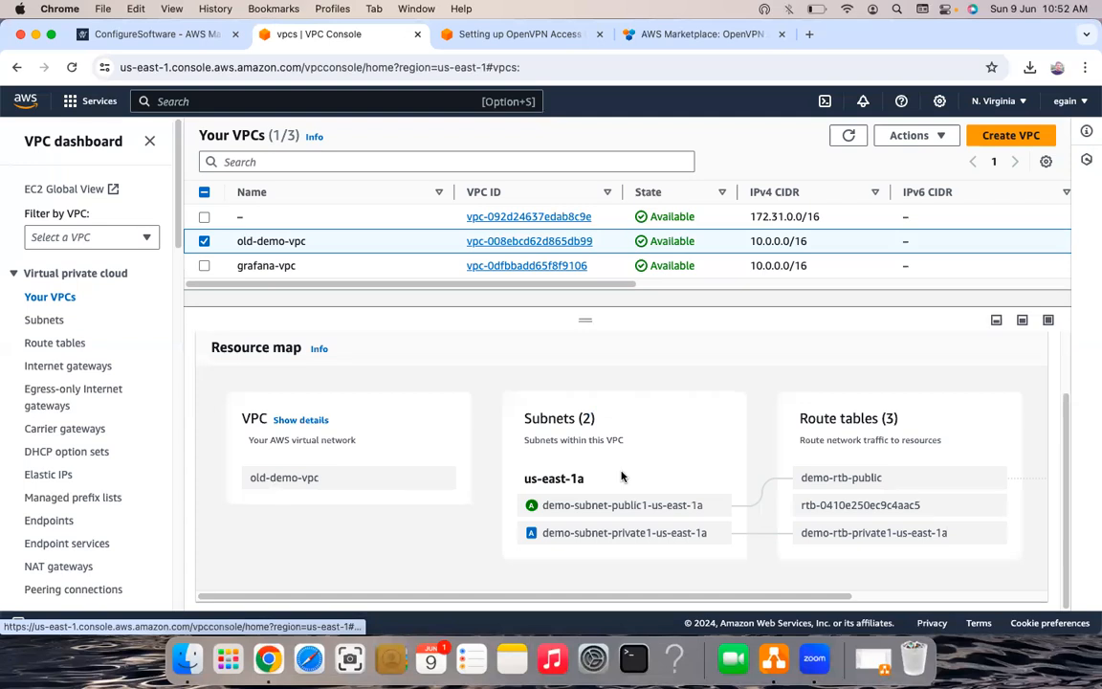
pyautogui.scroll(2, 514, 452)
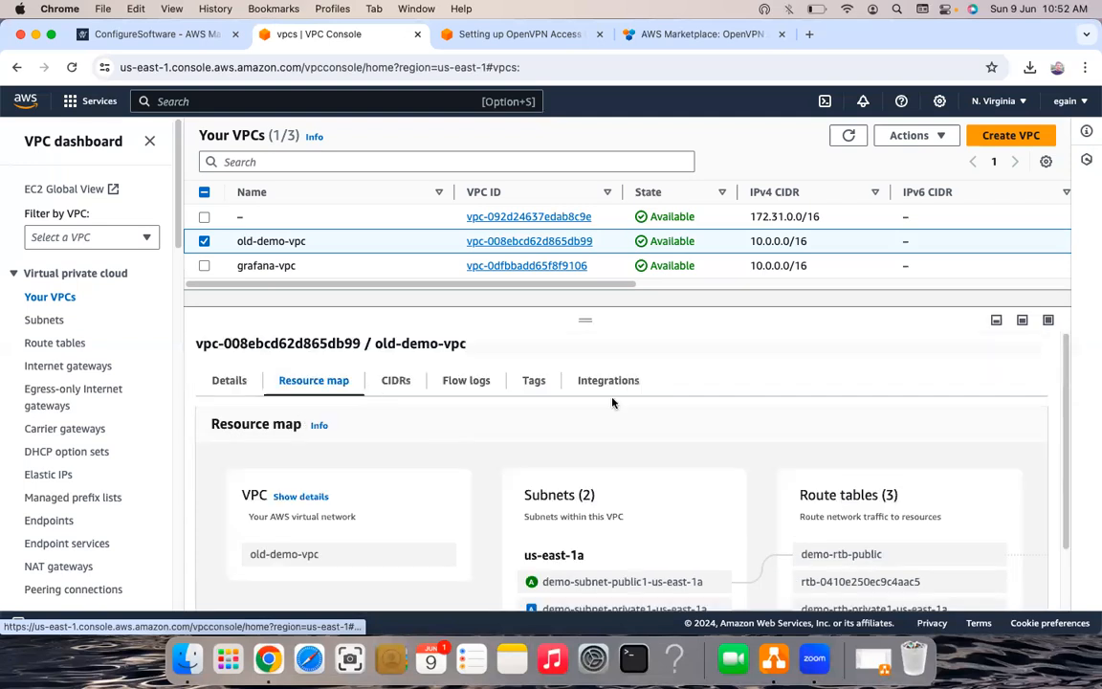
pyautogui.scroll(-2, 655, 405)
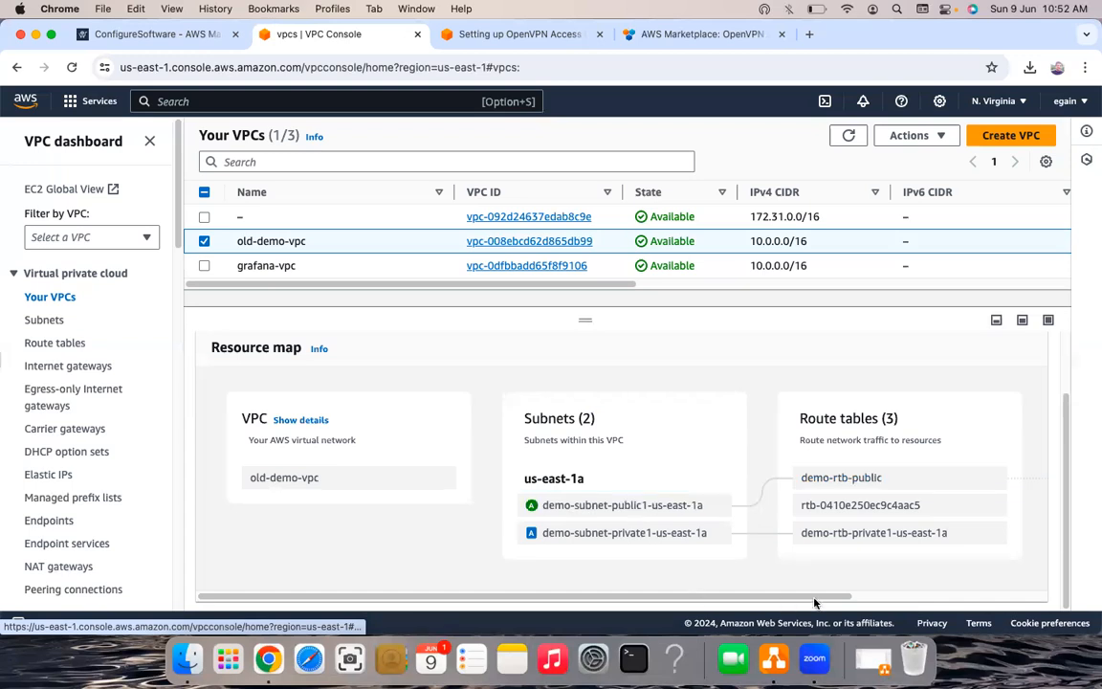
pyautogui.hscroll(4, 686, 481)
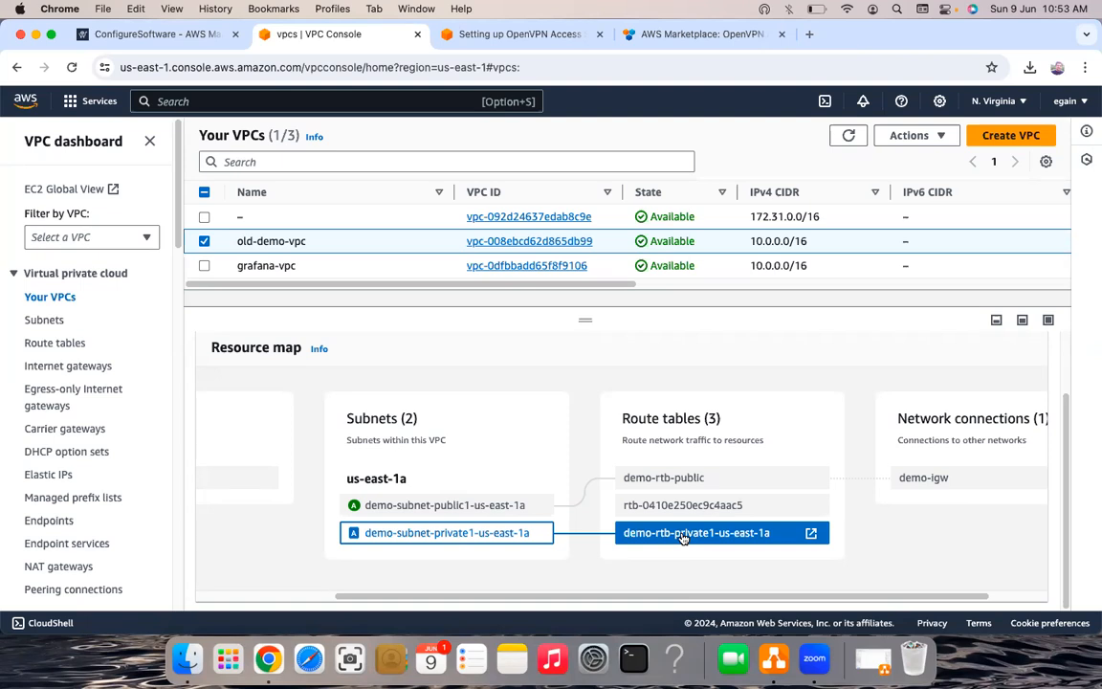
pyautogui.click(657, 480)
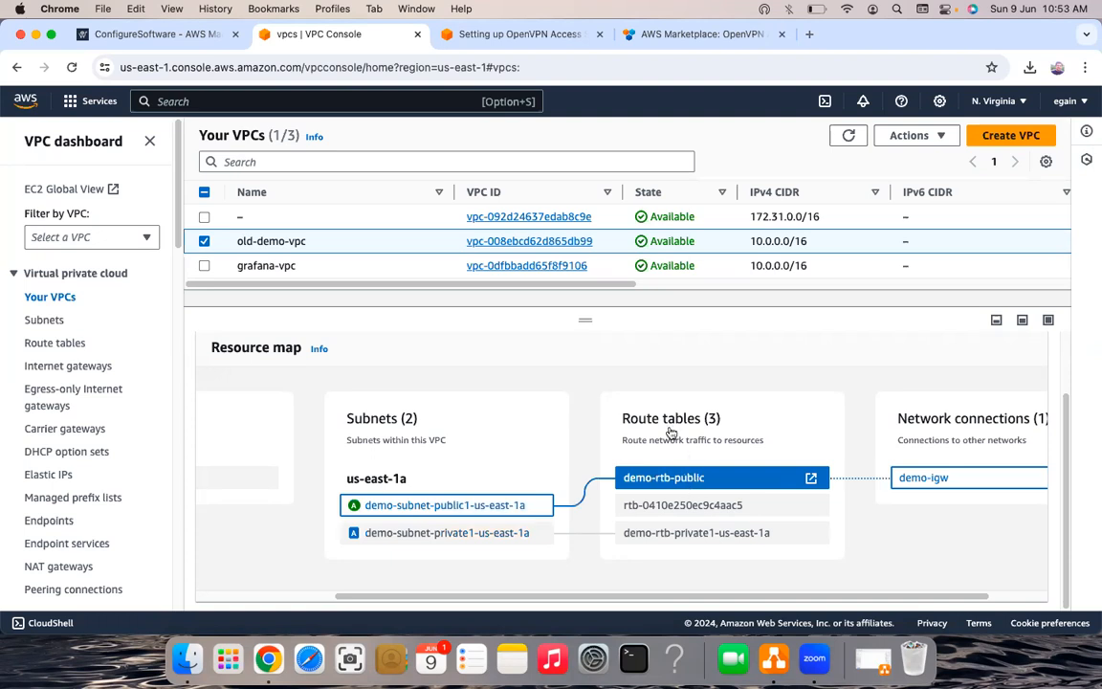
pyautogui.click(658, 485)
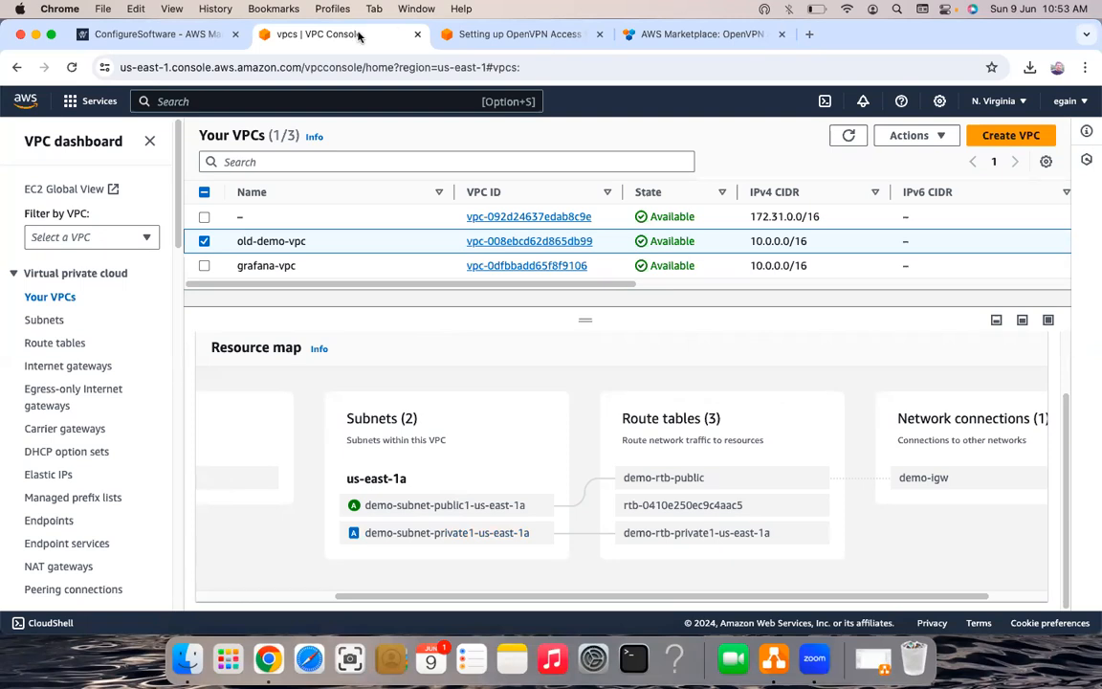
# - Search the console for 'ec2' and open the EC2 Instances page listing demovpn
pyautogui.hotkey('ctrl', 'Tab')
pyautogui.hotkey('ctrl', 'shift', 'Tab')
pyautogui.hotkey('alt', 's')
pyautogui.write('ec2')
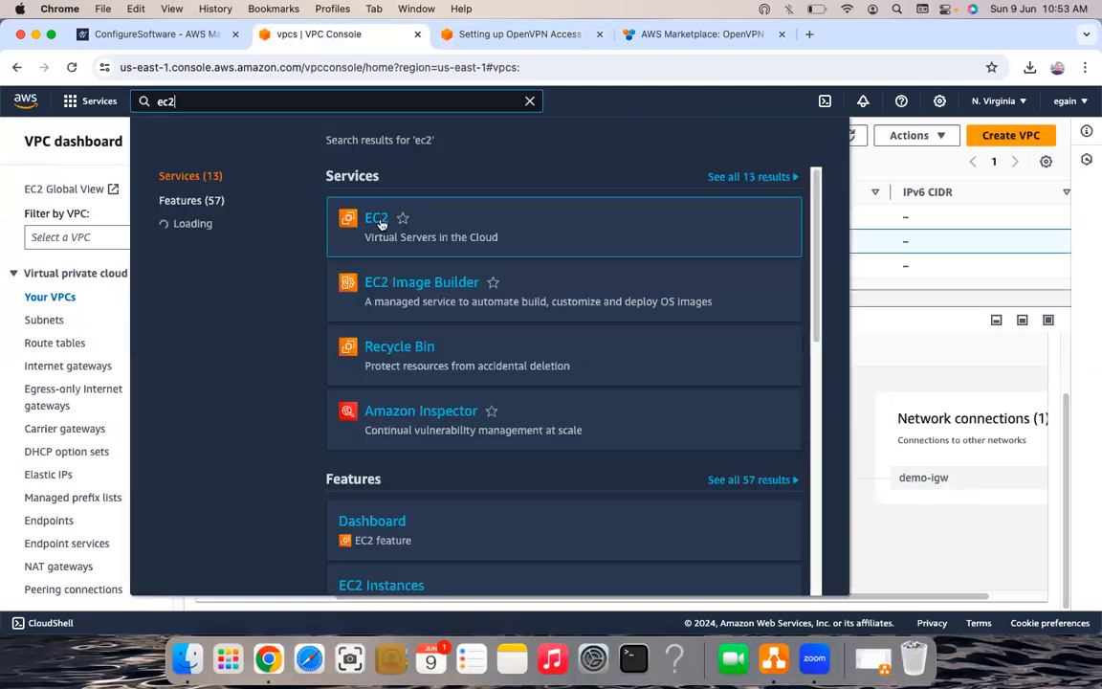
pyautogui.click(380, 223)
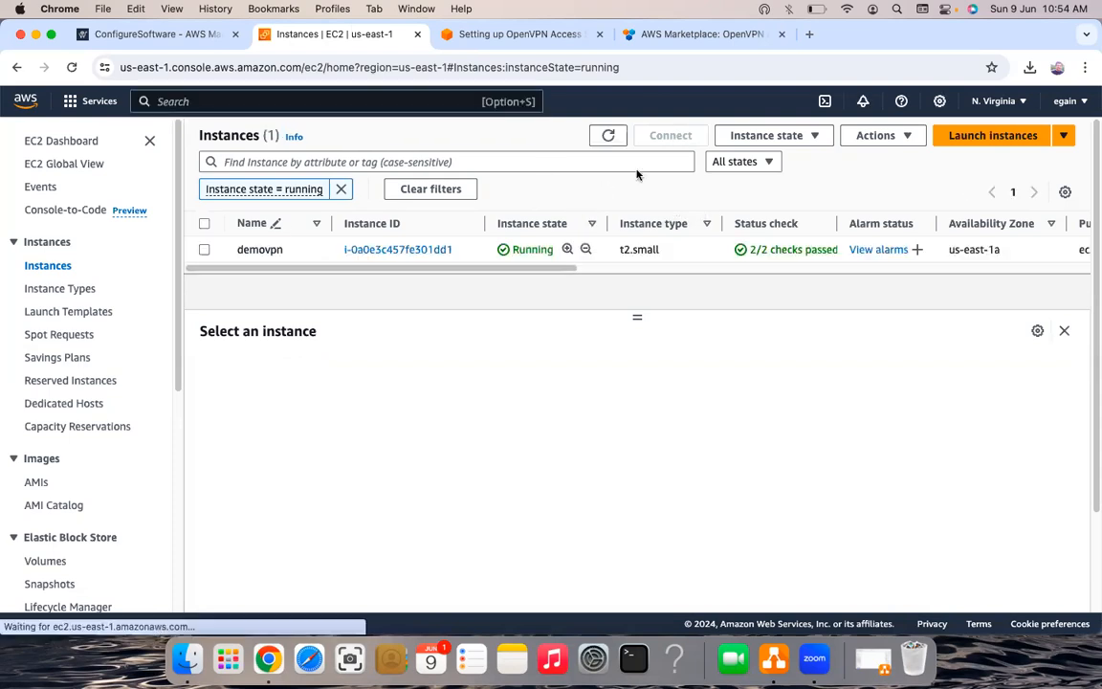
# - Start an EC2 Instance Connect session to demovpn as root, then return to the instances list
pyautogui.click(678, 136)
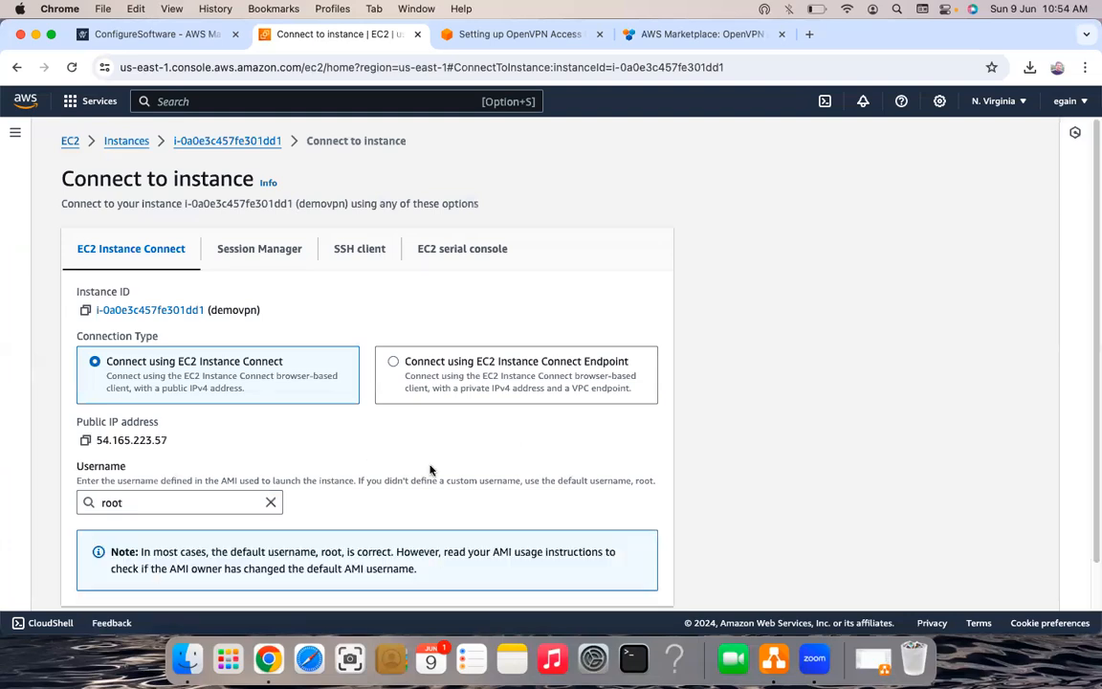
pyautogui.scroll(-1, 636, 583)
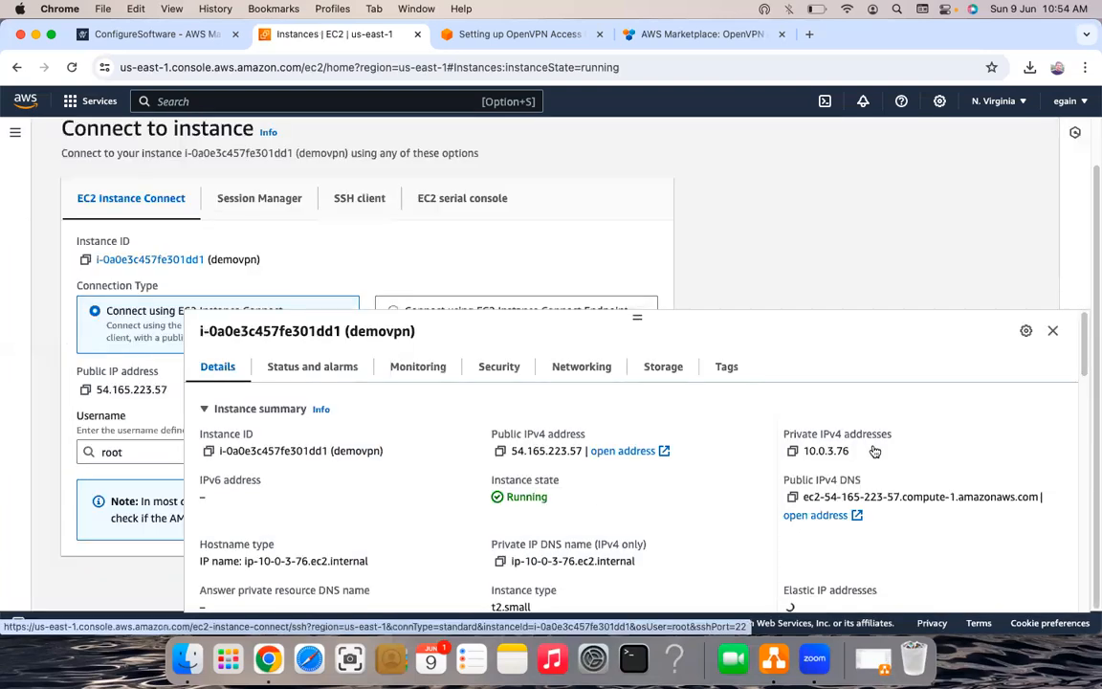
pyautogui.scroll(-1, 874, 451)
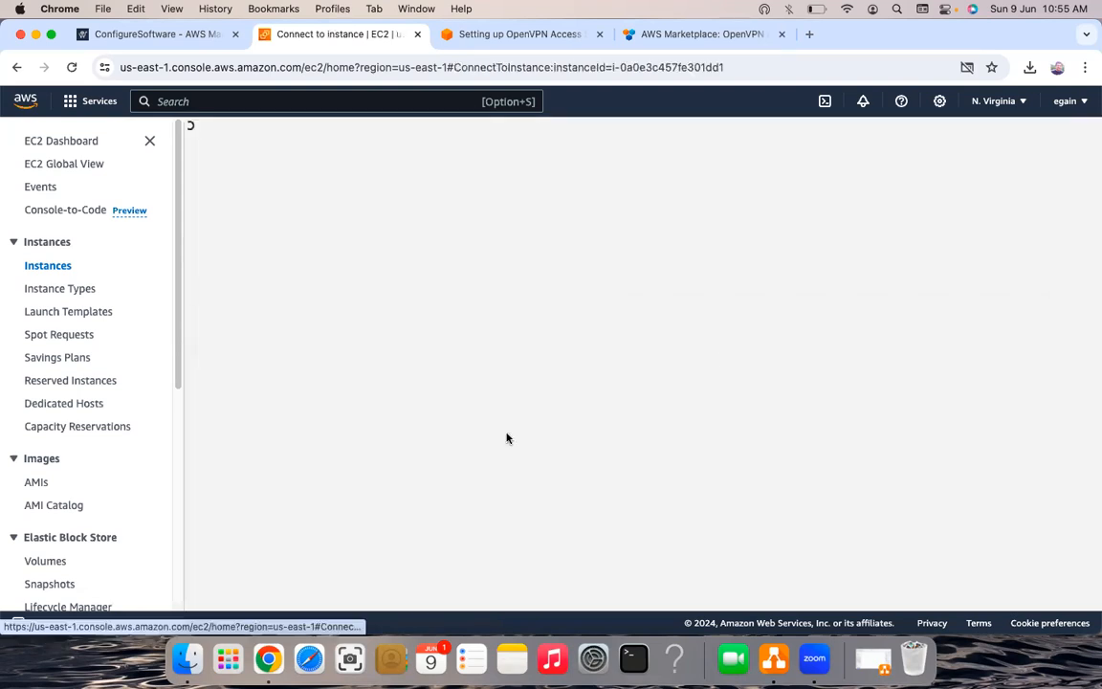
pyautogui.scroll(-2, 629, 588)
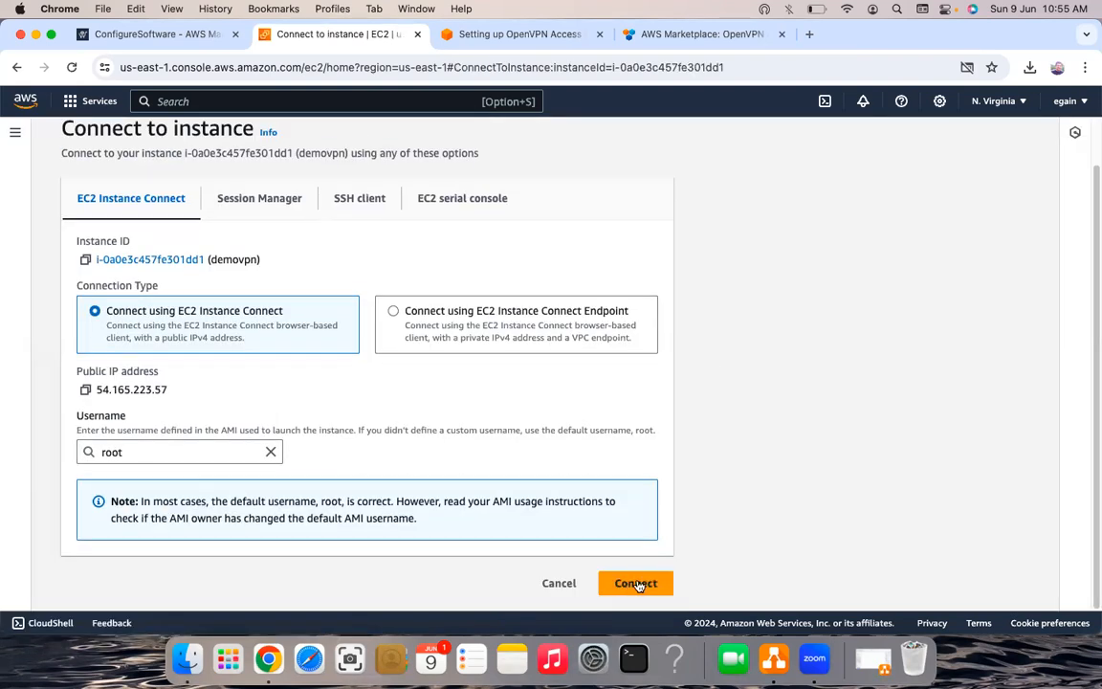
pyautogui.click(636, 584)
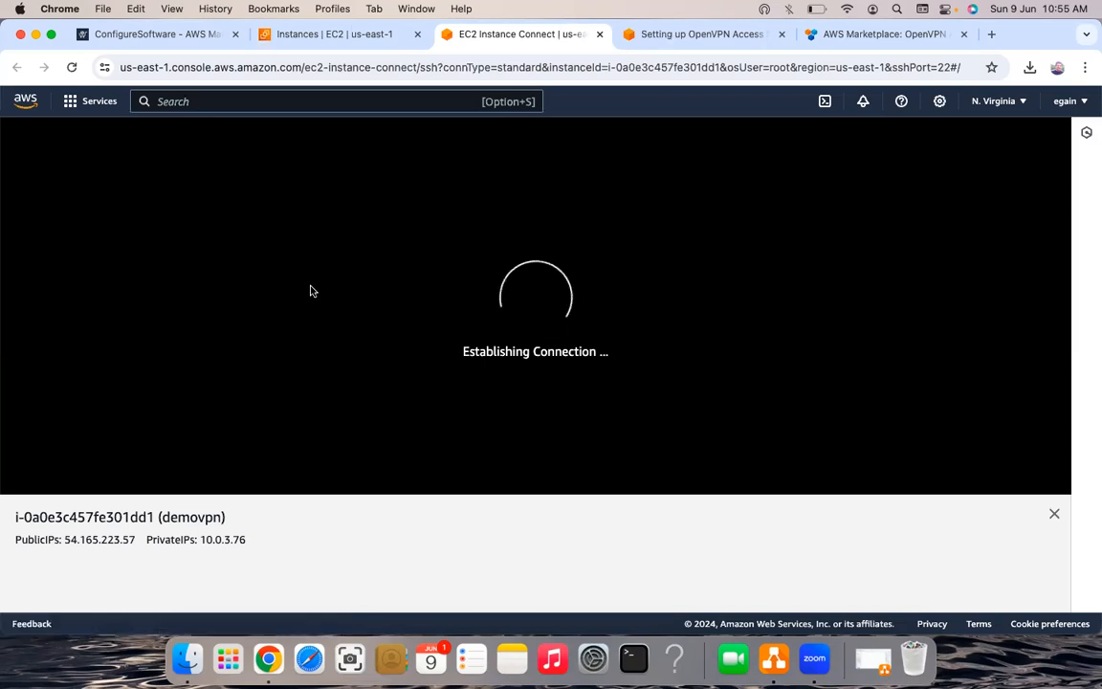
pyautogui.click(358, 35)
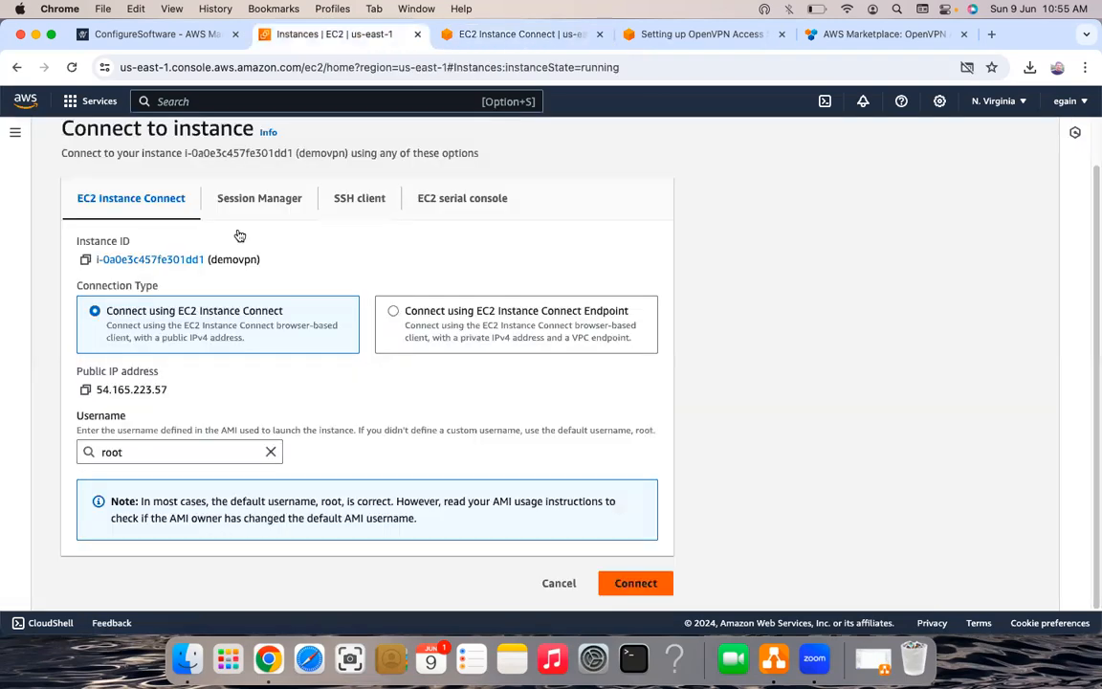
pyautogui.click(559, 583)
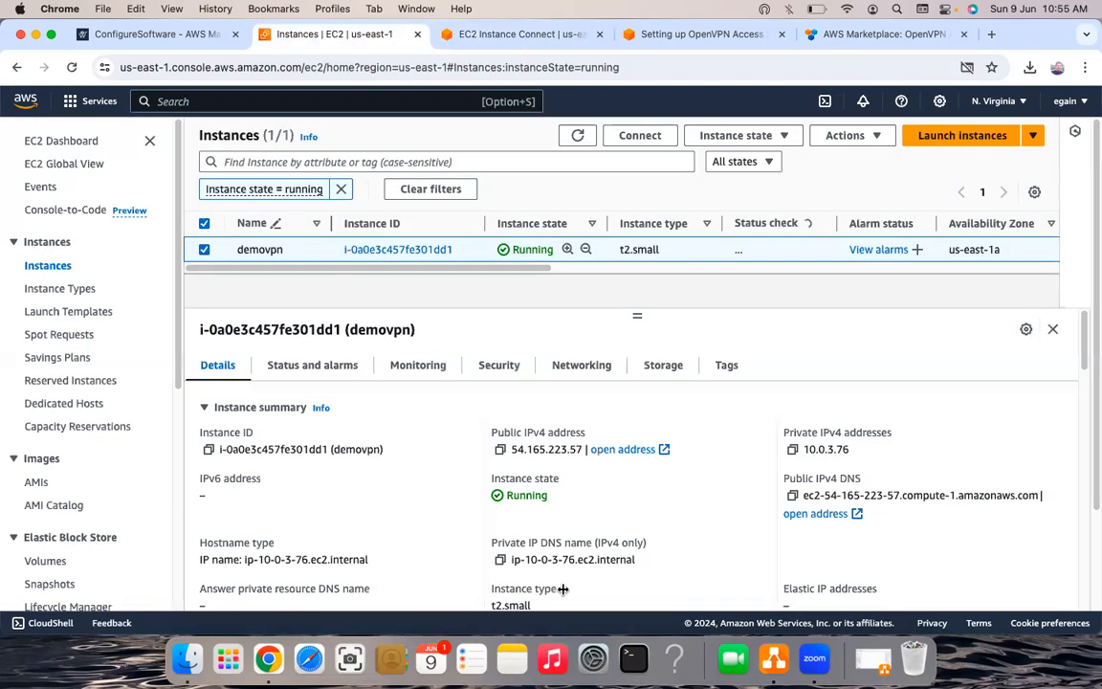
# - Remove the 'Instance state = running' filter to list the stopped instance, and deselect demovpn
pyautogui.scroll(-3, 425, 230)
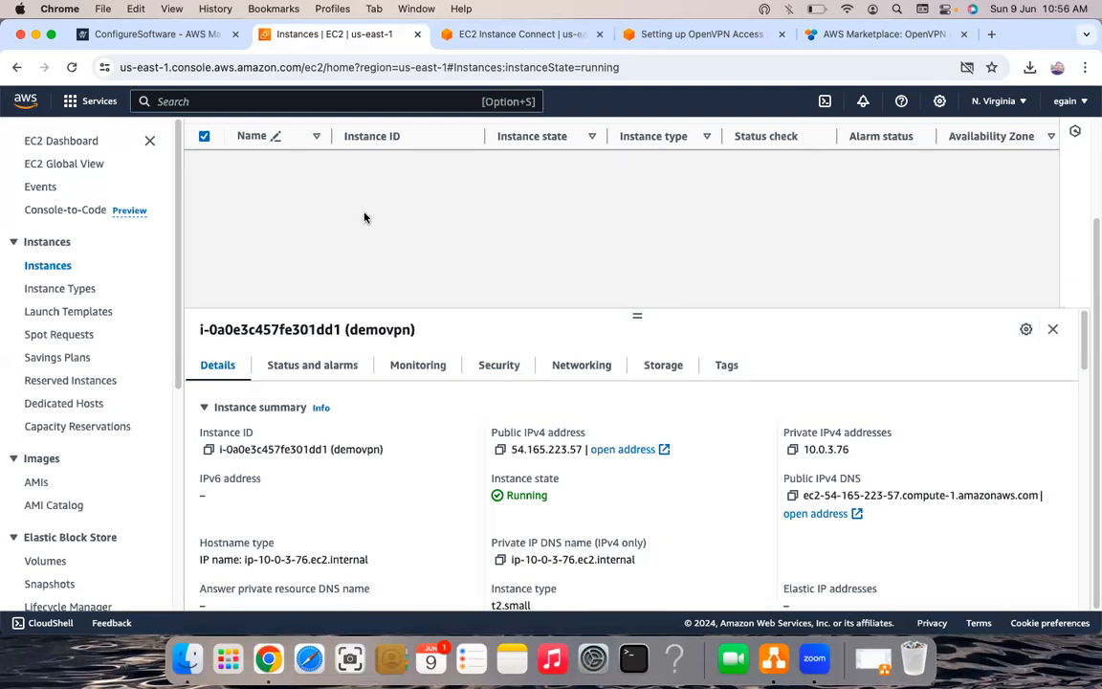
pyautogui.scroll(3, 342, 191)
pyautogui.click(342, 189)
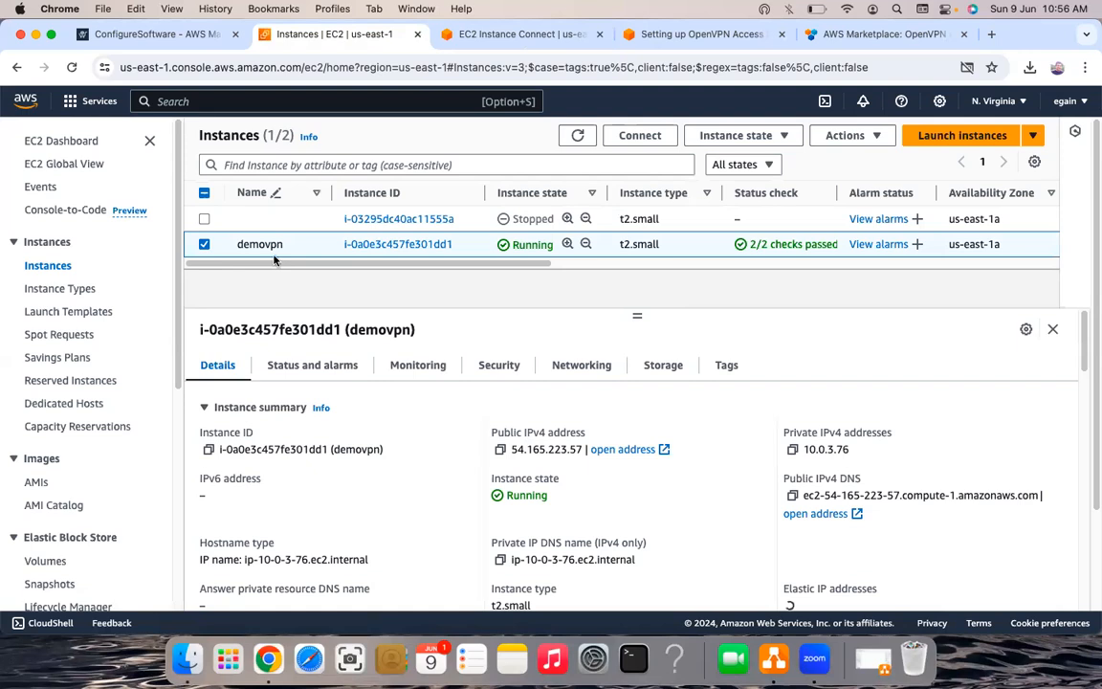
pyautogui.click(203, 195)
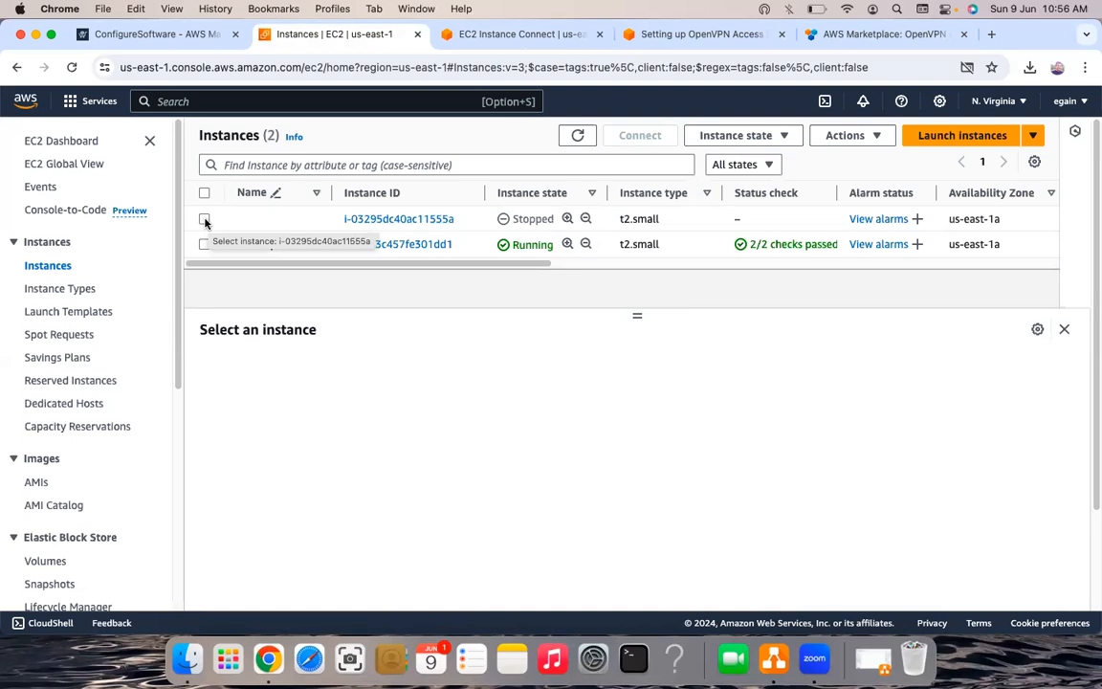
# - Inspect the stopped instance's details, then return to the demovpn terminal at the license prompt
pyautogui.click(205, 219)
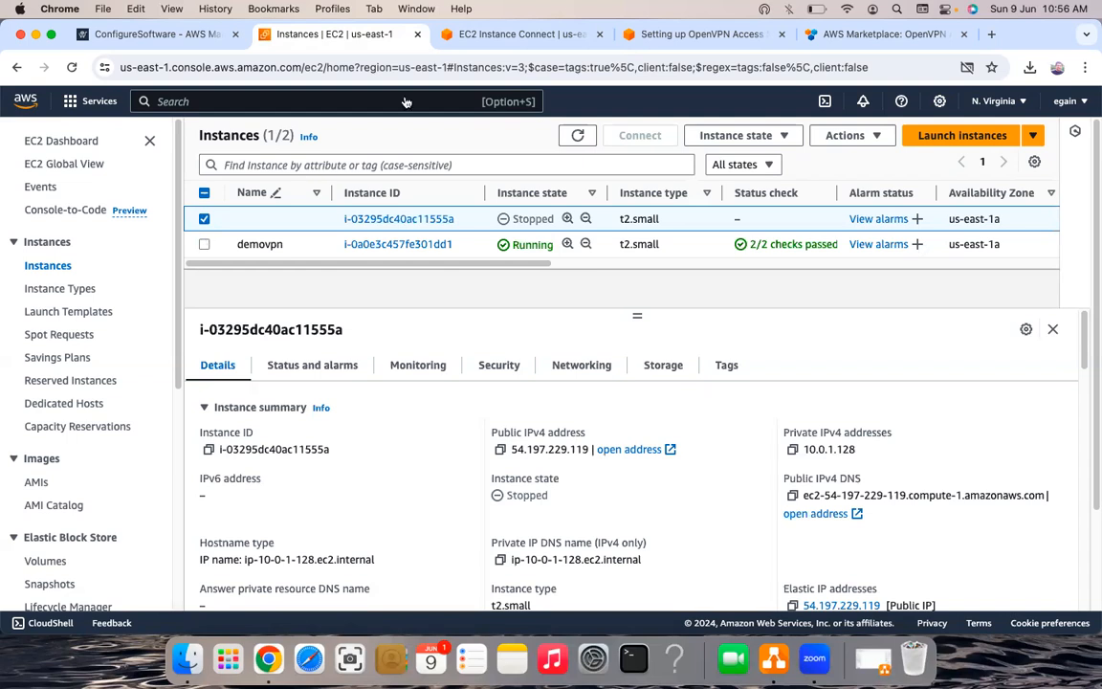
pyautogui.click(204, 192)
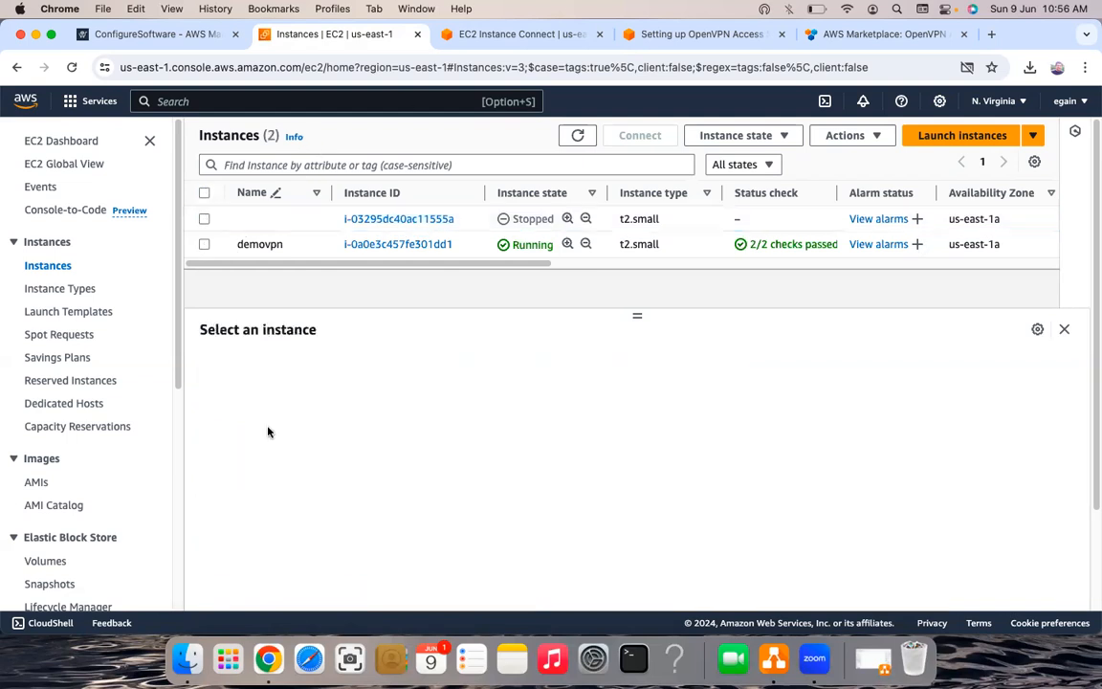
pyautogui.click(551, 39)
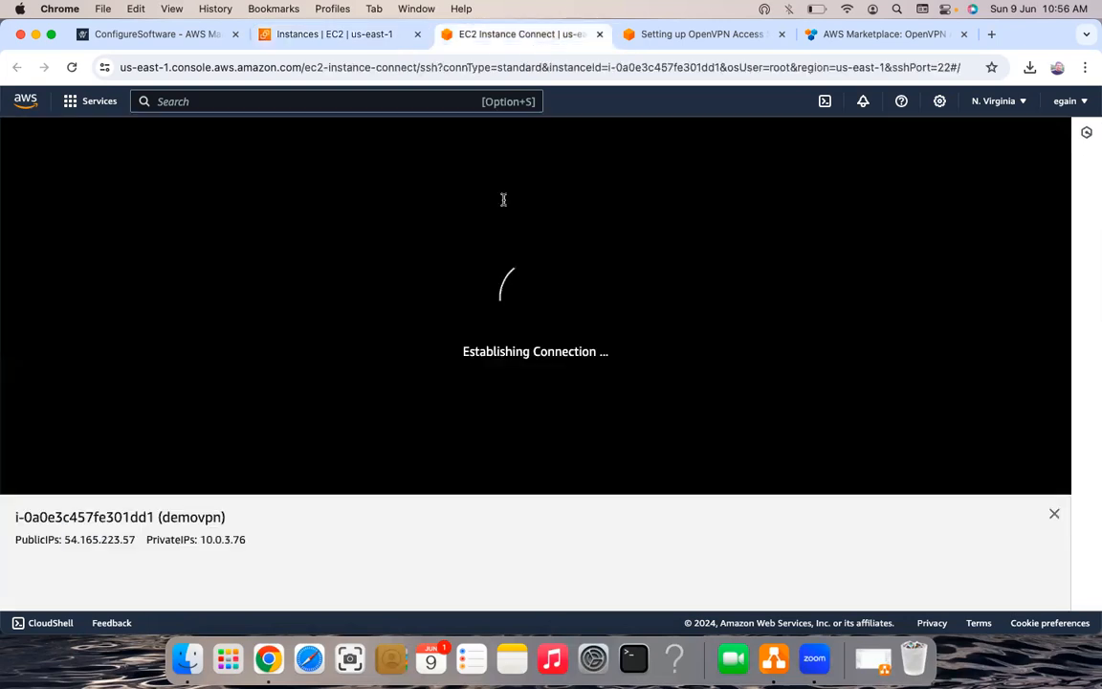
pyautogui.hotkey('ctrl', 'shift', 'Tab')
pyautogui.hotkey('ctrl', 'Tab')
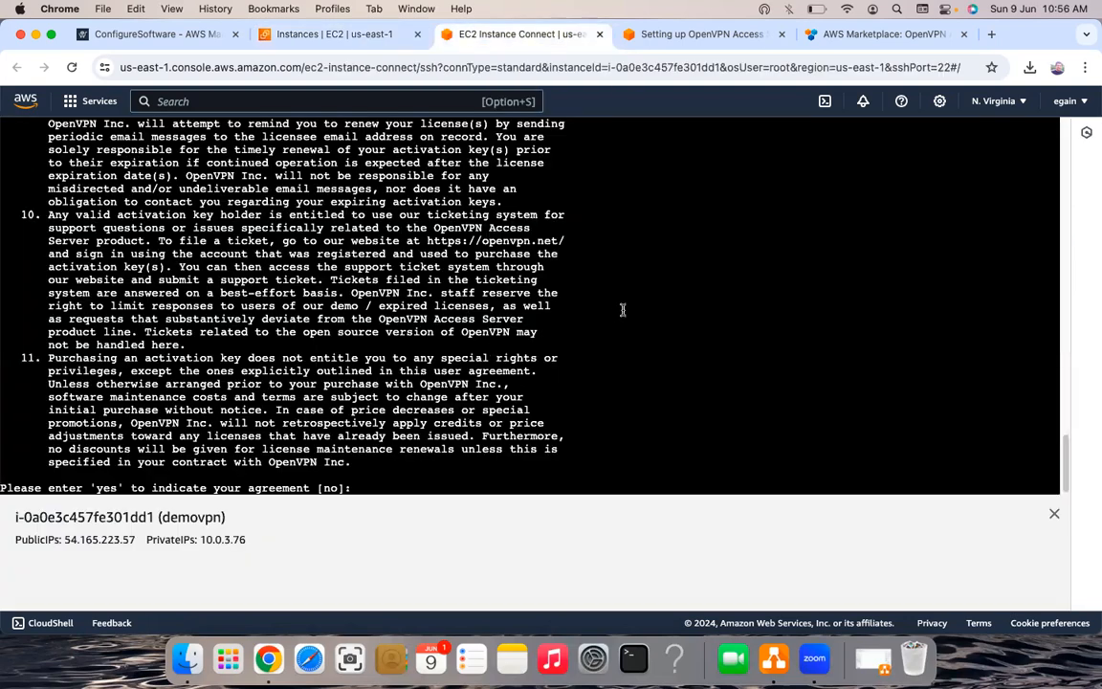
# - Answer 'yes' to the OpenVPN Access Server license agreement in the terminal
pyautogui.scroll(1, 622, 309)
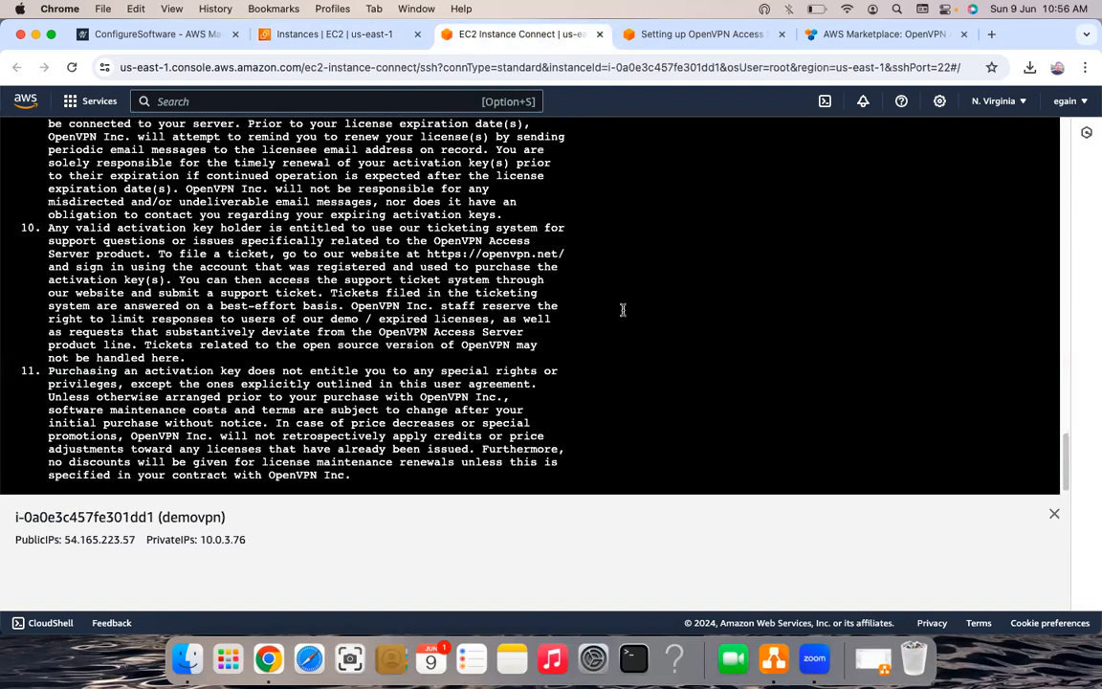
pyautogui.scroll(-1, 622, 309)
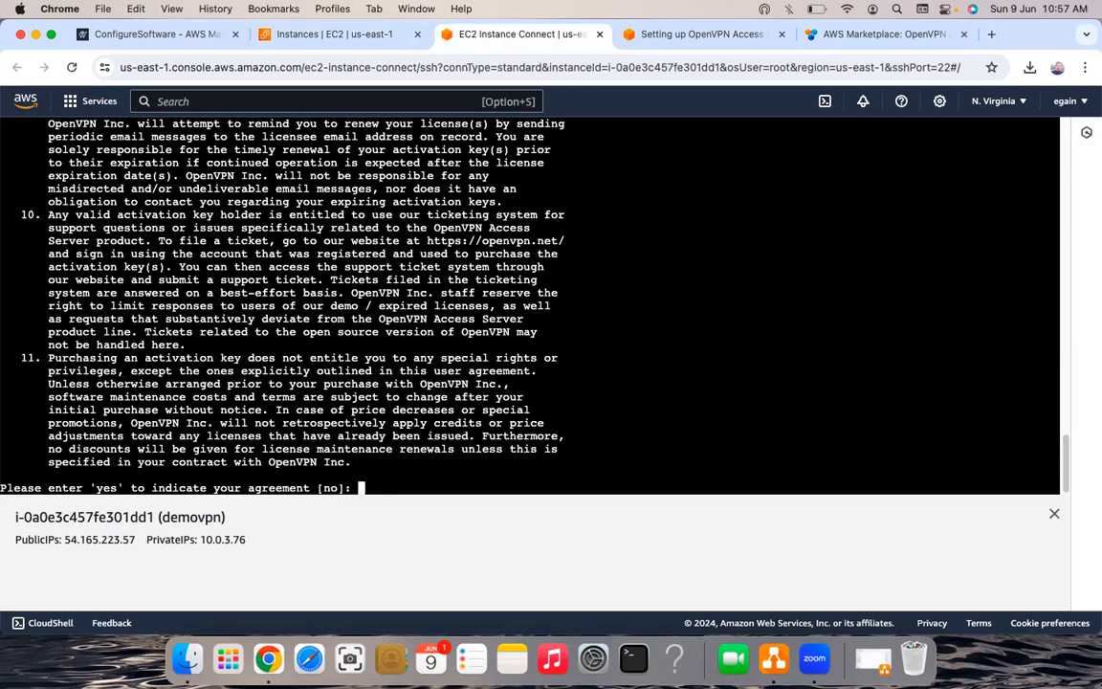
pyautogui.write('yes')
pyautogui.press('Return')
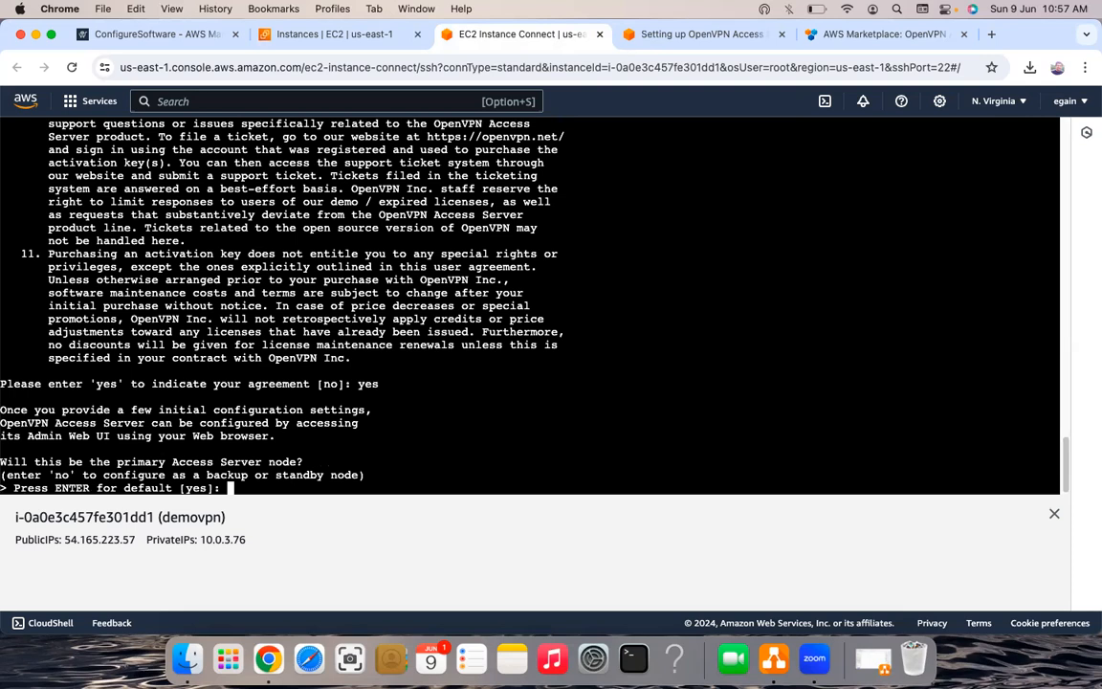
# - Accept defaults: primary node, all interfaces, secp384r1 certificates, port 943, no client traffic/DNS routing, private subnet access
pyautogui.press('Return')
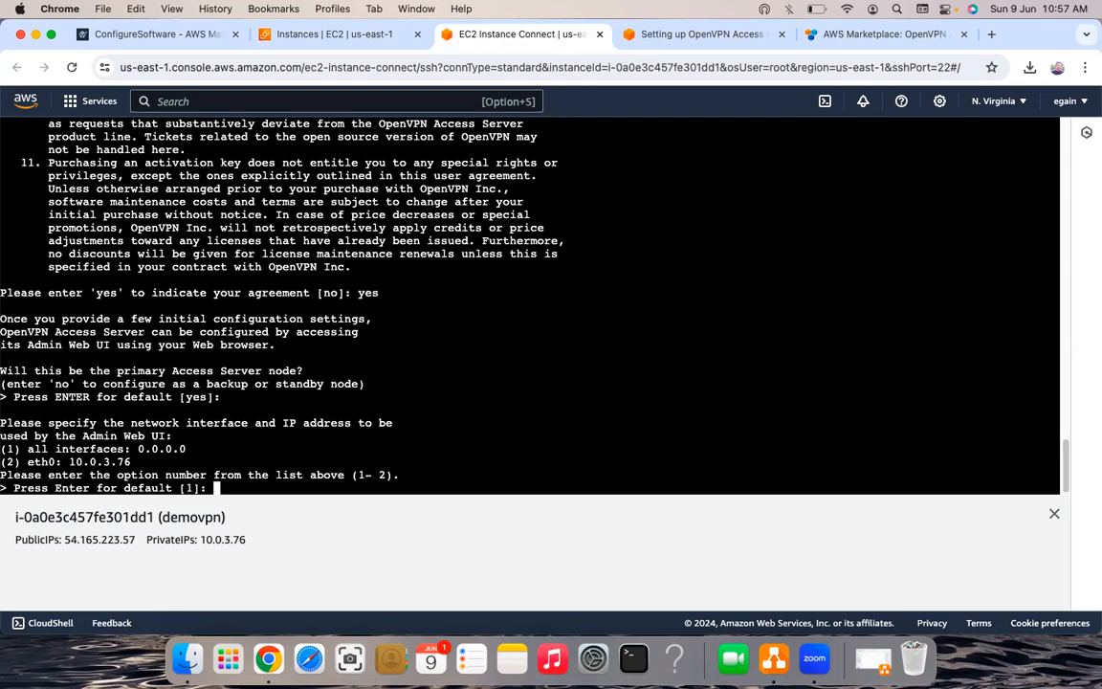
pyautogui.press('Return')
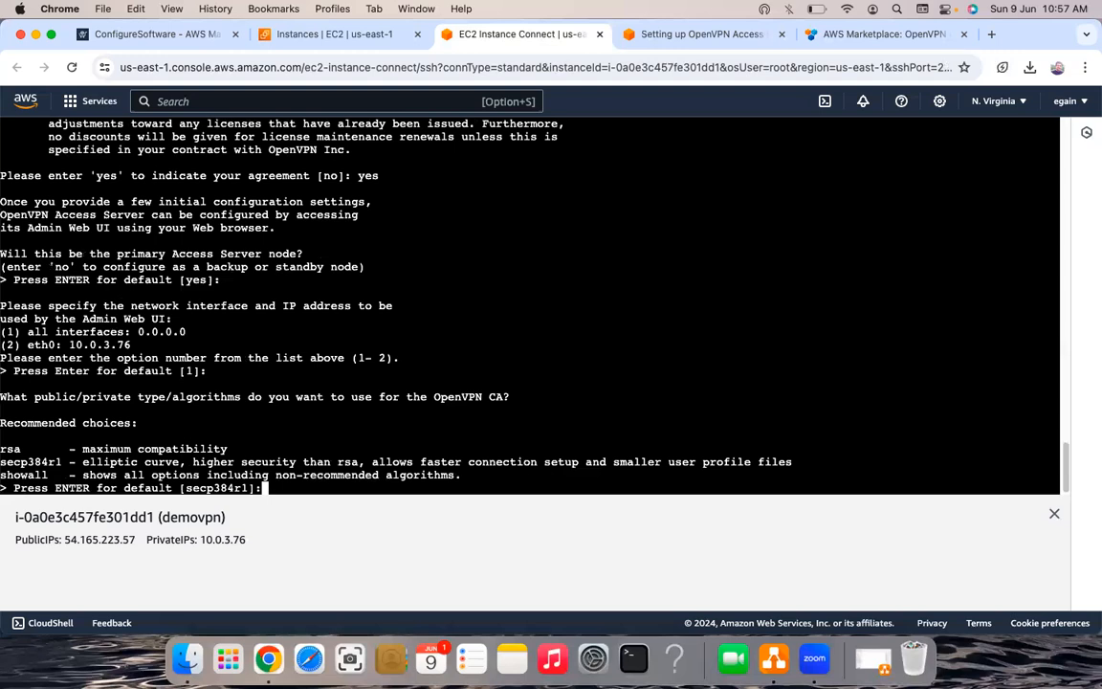
pyautogui.press('Return')
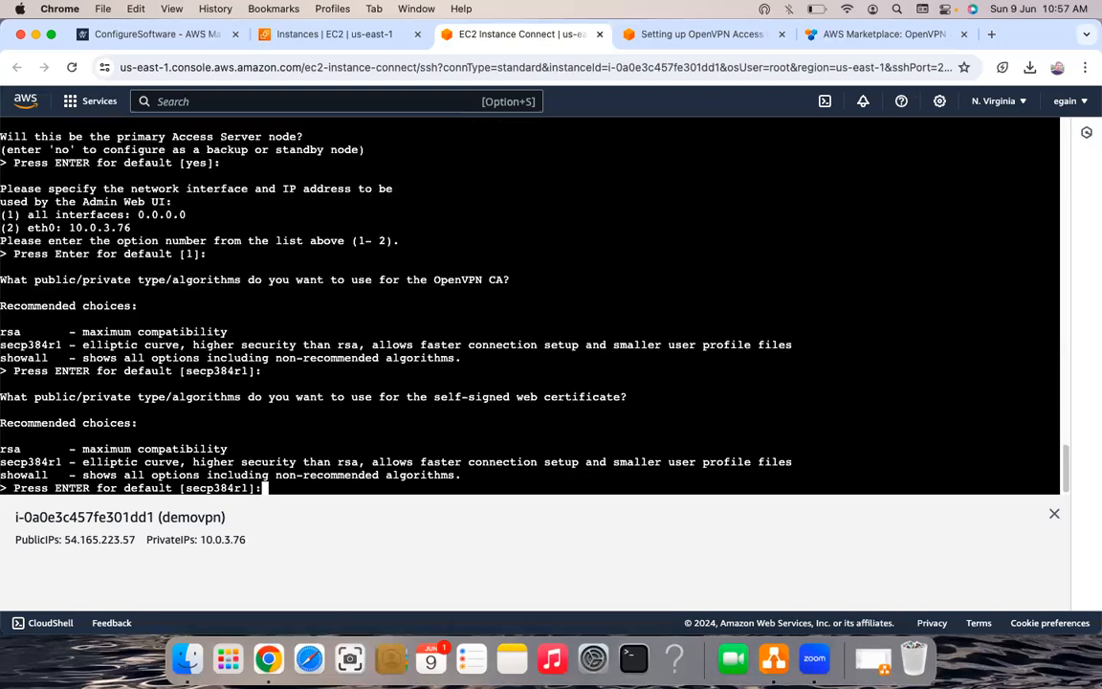
pyautogui.press('Return')
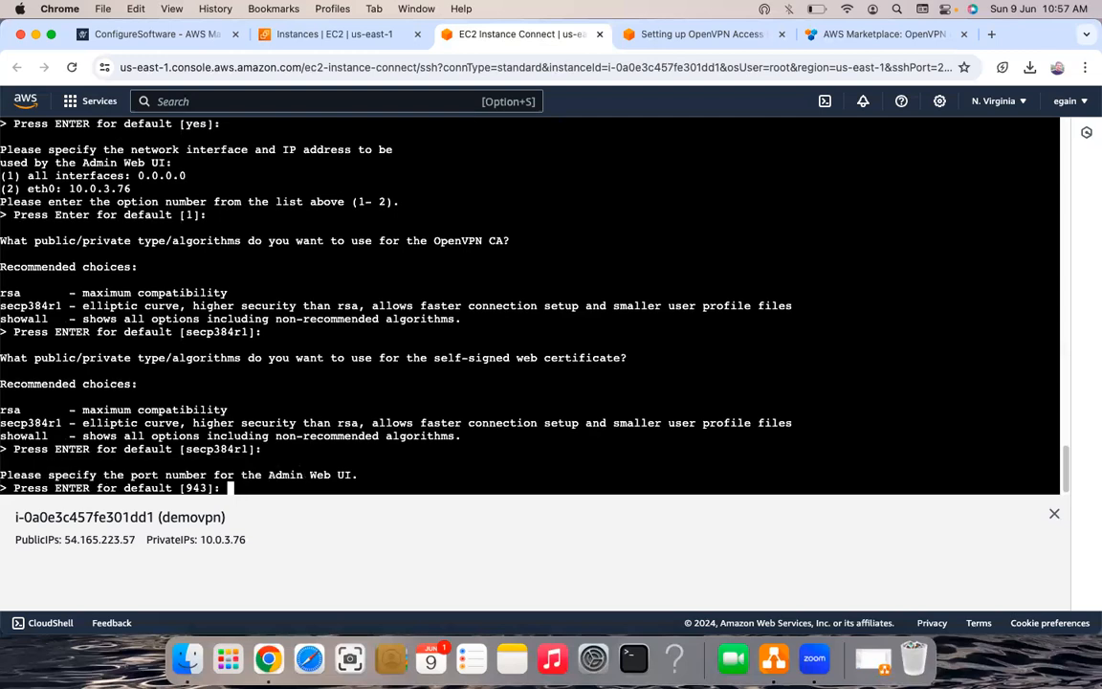
pyautogui.press('Return')
pyautogui.press('Return')
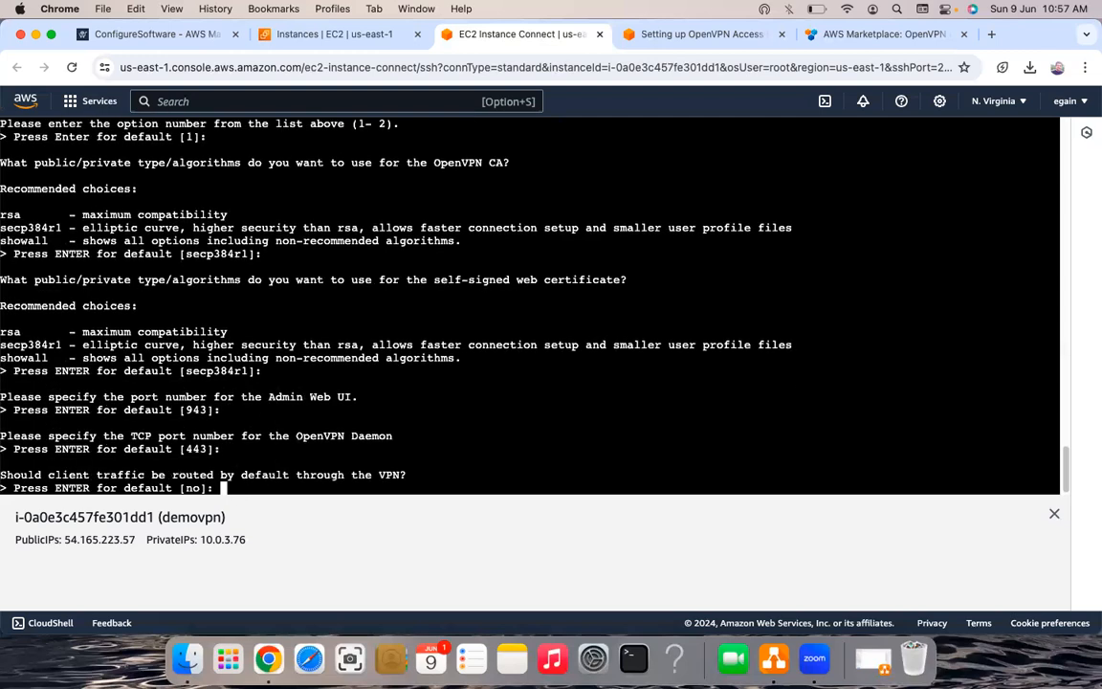
pyautogui.scroll(1, 531, 306)
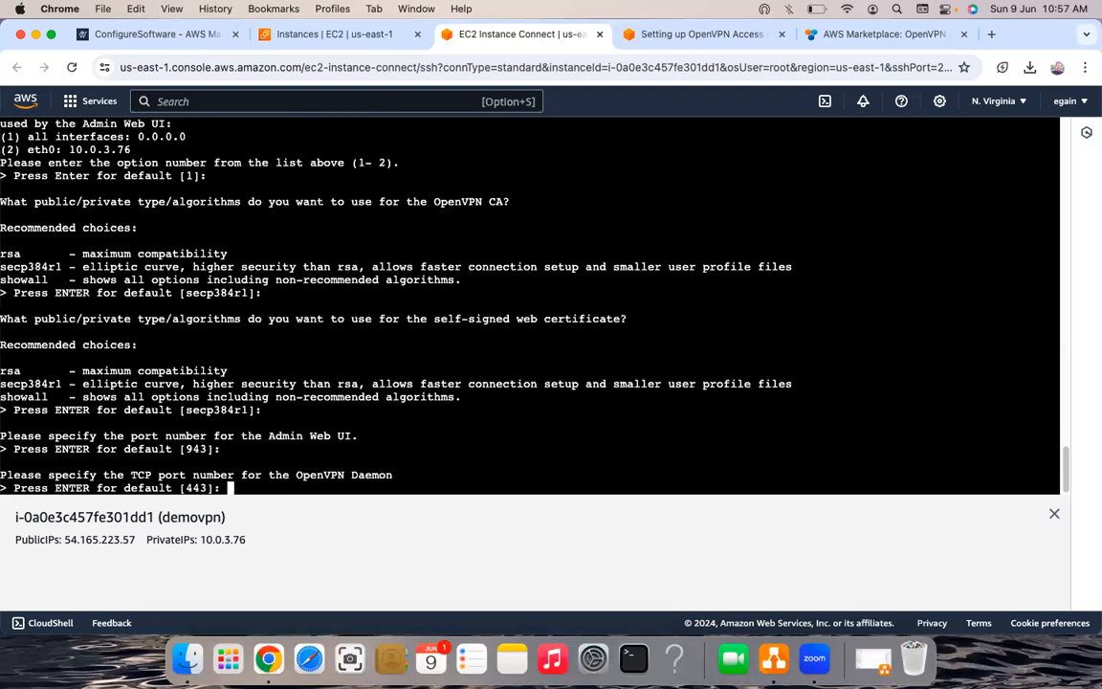
pyautogui.press('Return')
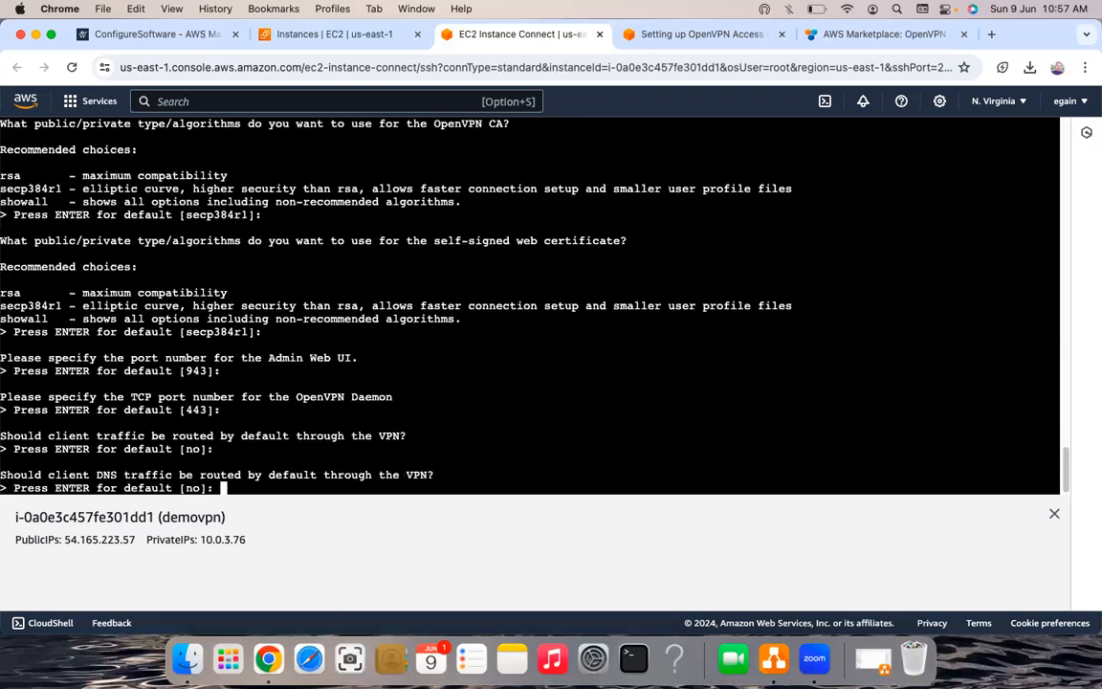
pyautogui.press('Return')
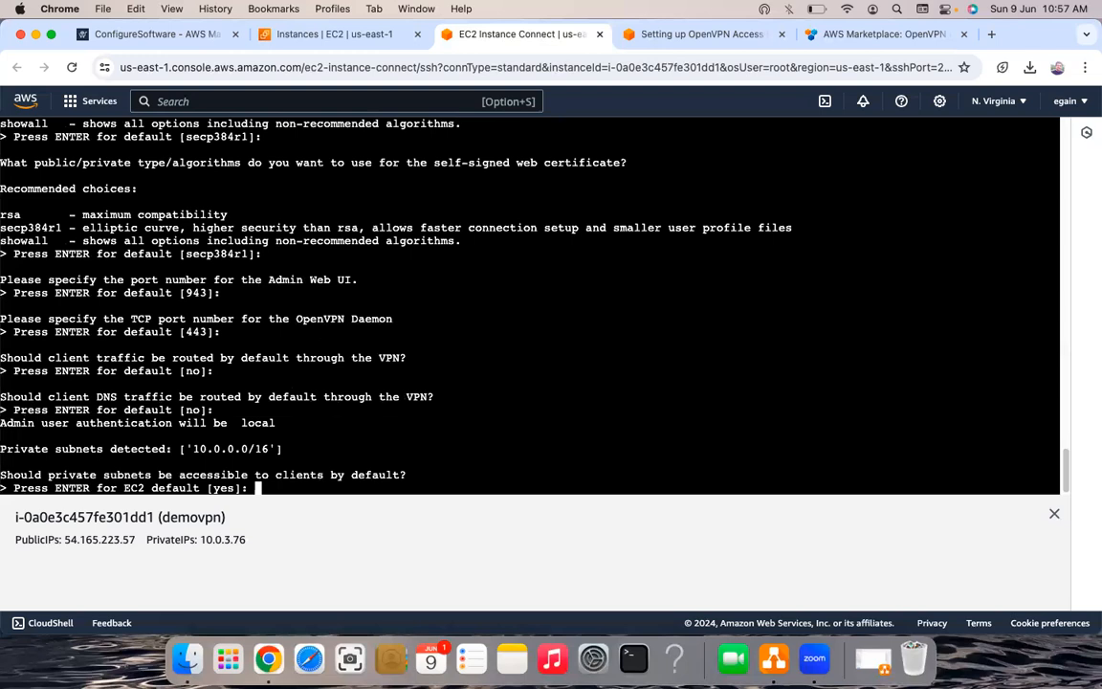
pyautogui.press('Return')
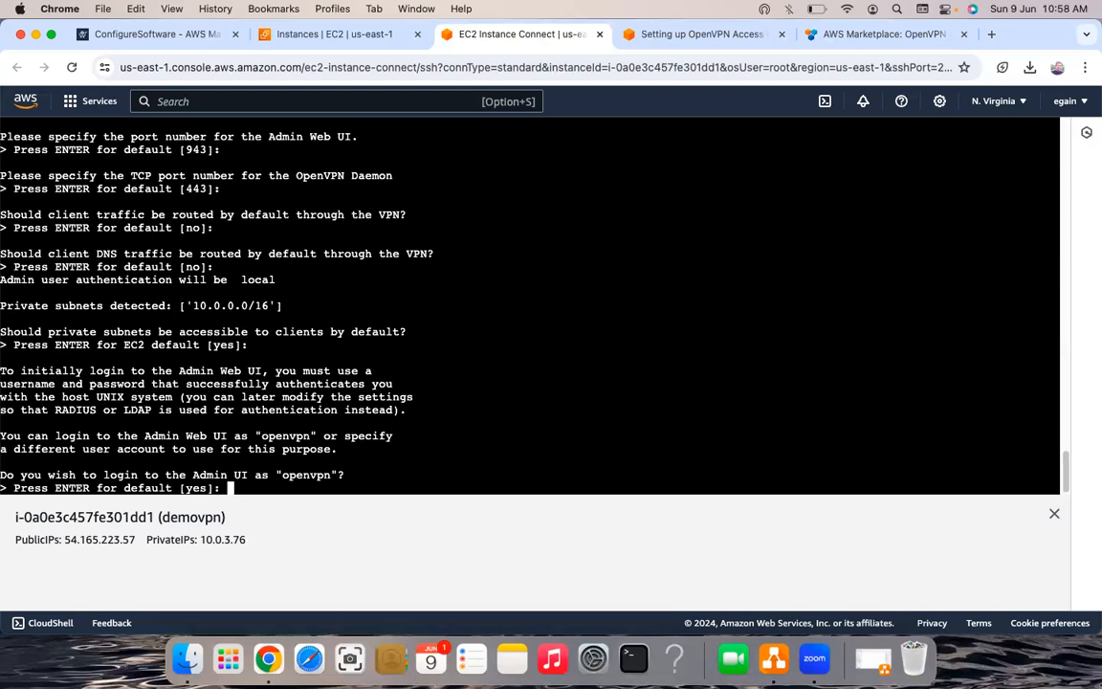
# - Log in to the Admin UI as openvpn, set and confirm the admin password, and skip the activation key
pyautogui.write('openvpn')
pyautogui.press('Return')
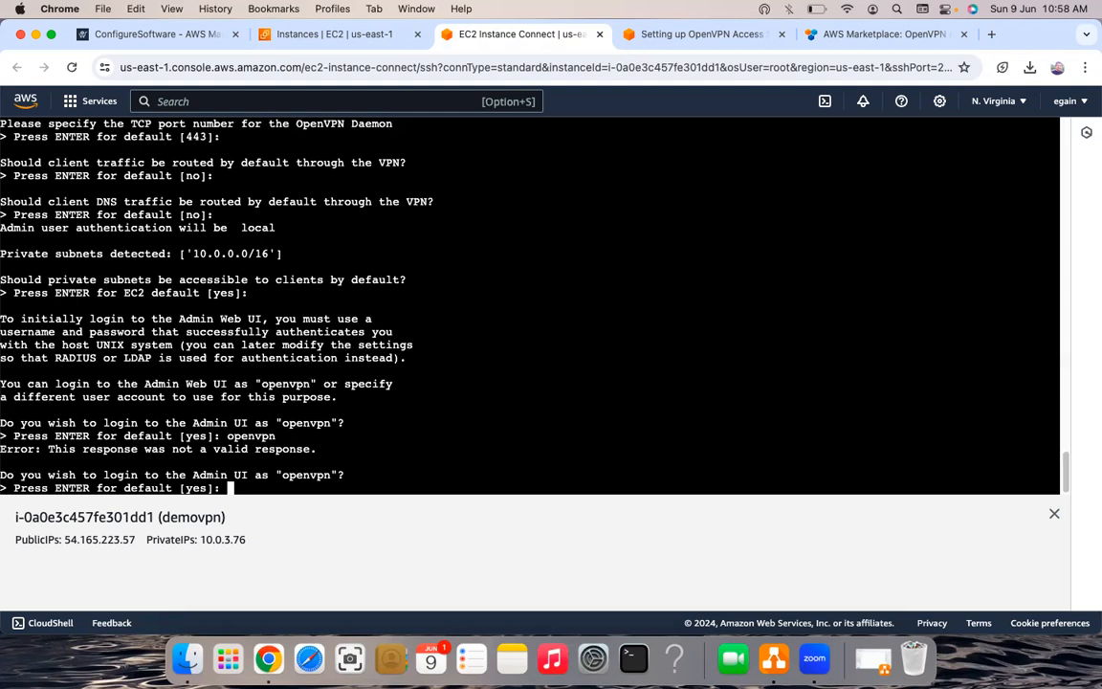
pyautogui.press('Return')
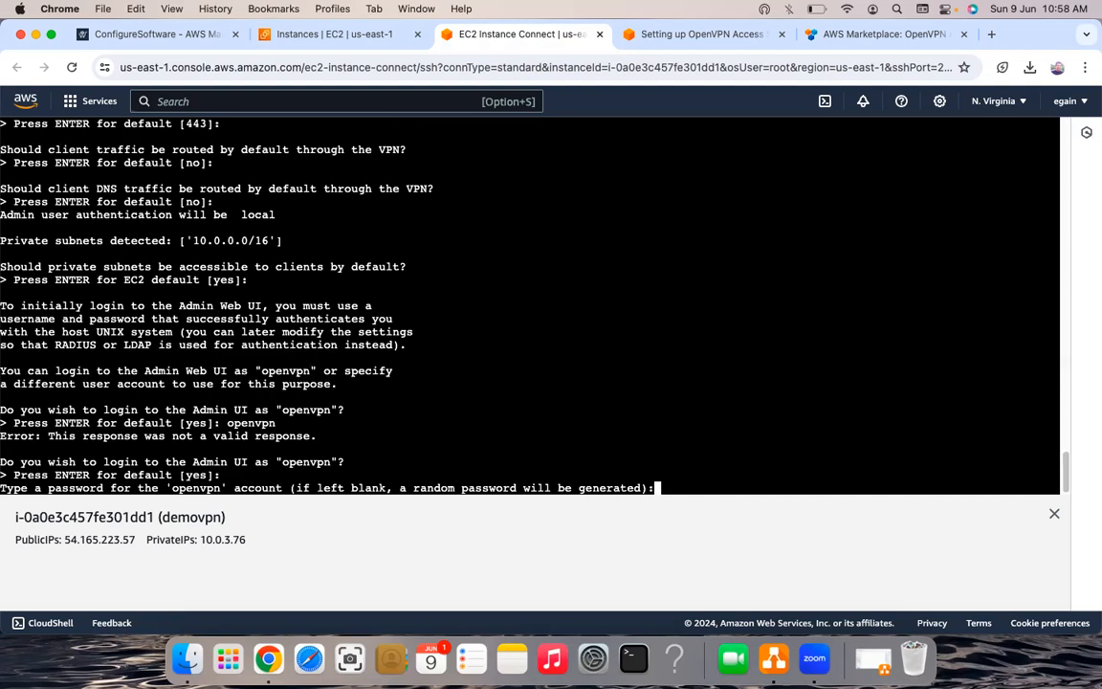
pyautogui.press('Return')
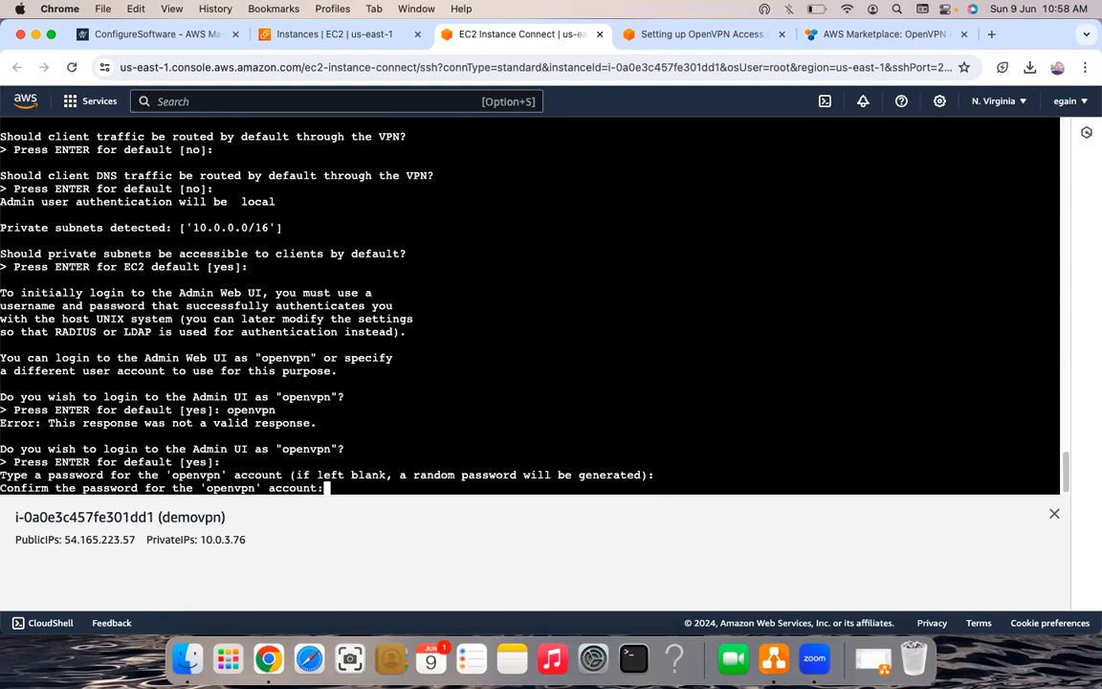
pyautogui.press('Return')
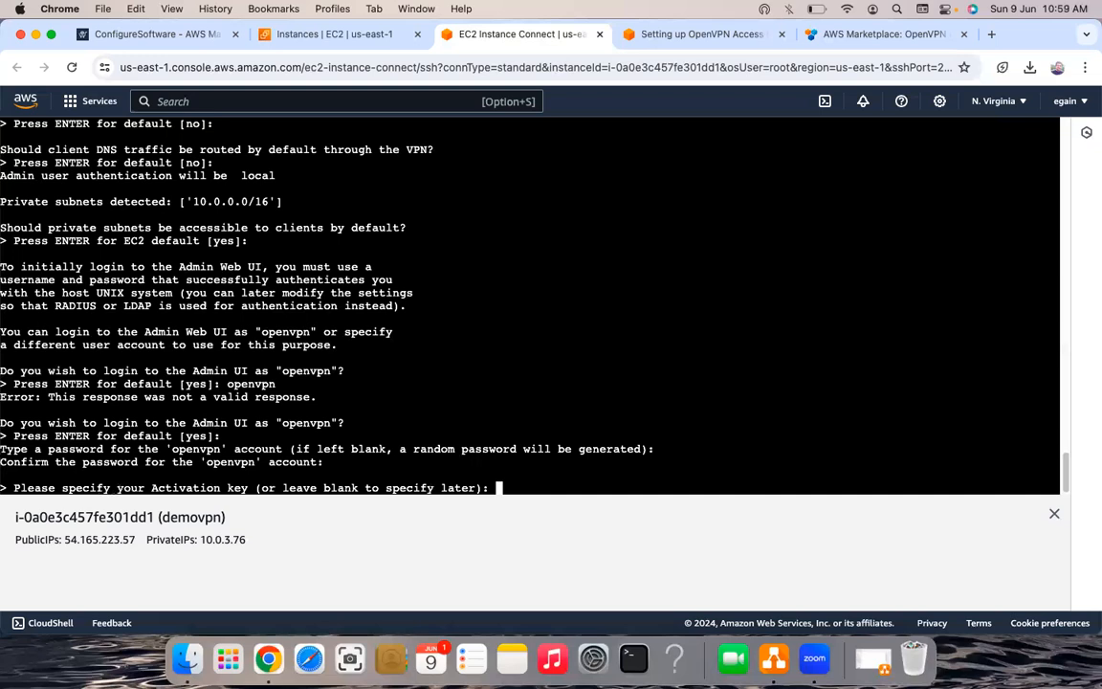
pyautogui.press('Return')
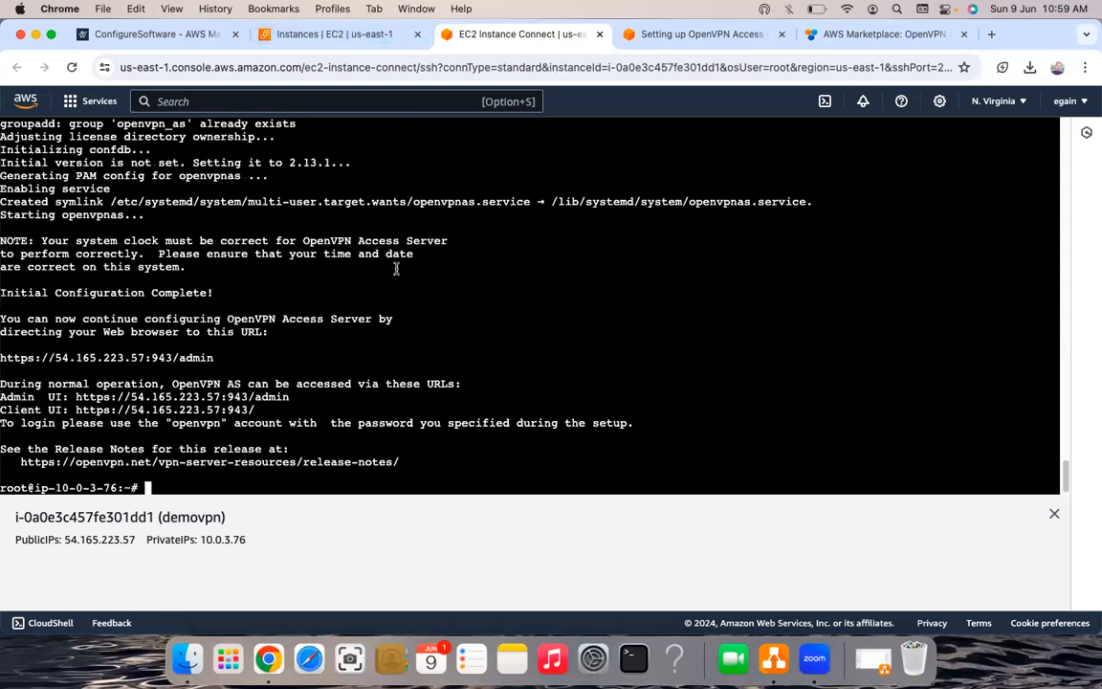
# - Copy demovpn's public IPv4 address 54.165.223.57 and open a new browser tab
pyautogui.click(348, 38)
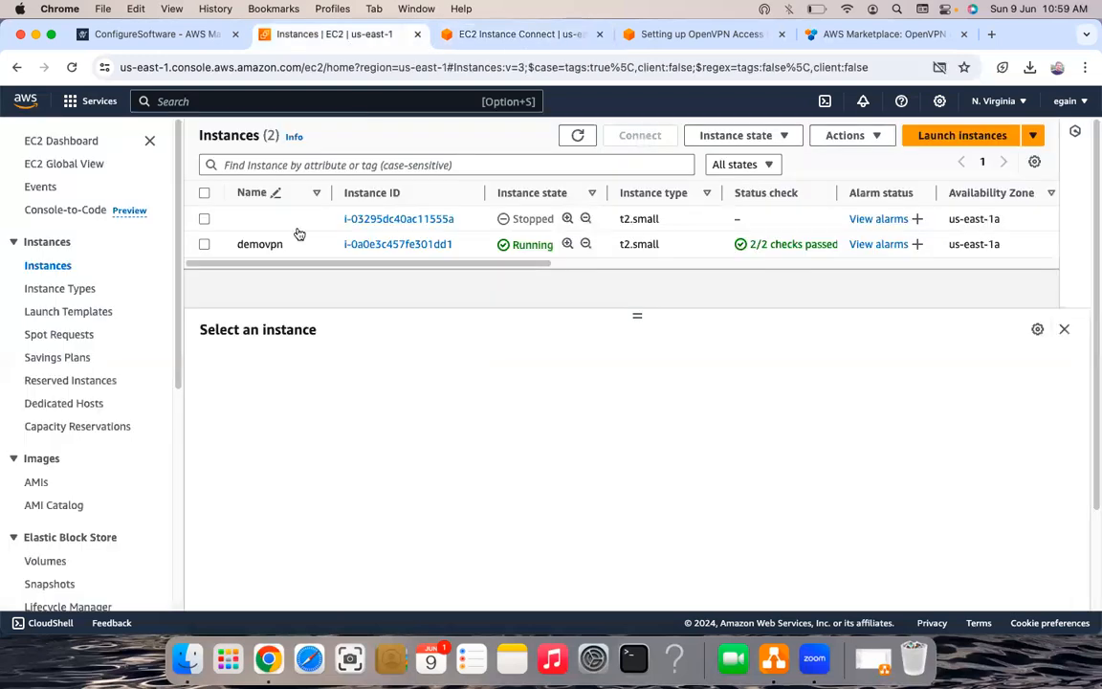
pyautogui.click(203, 245)
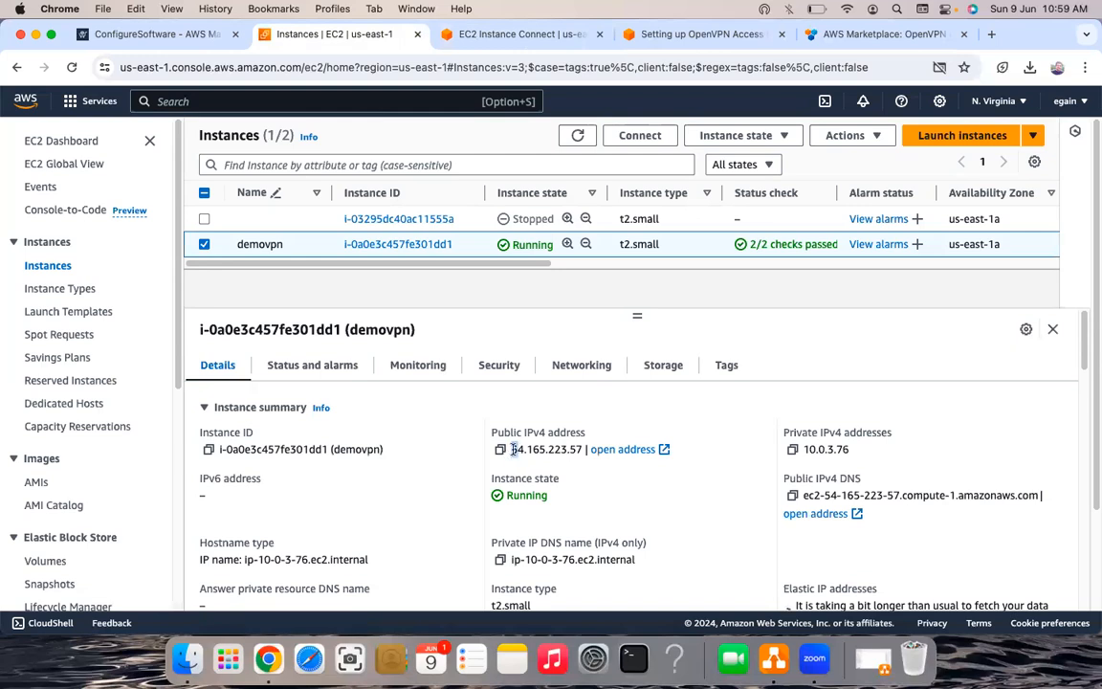
pyautogui.doubleClick(579, 448)
pyautogui.press('super+c')
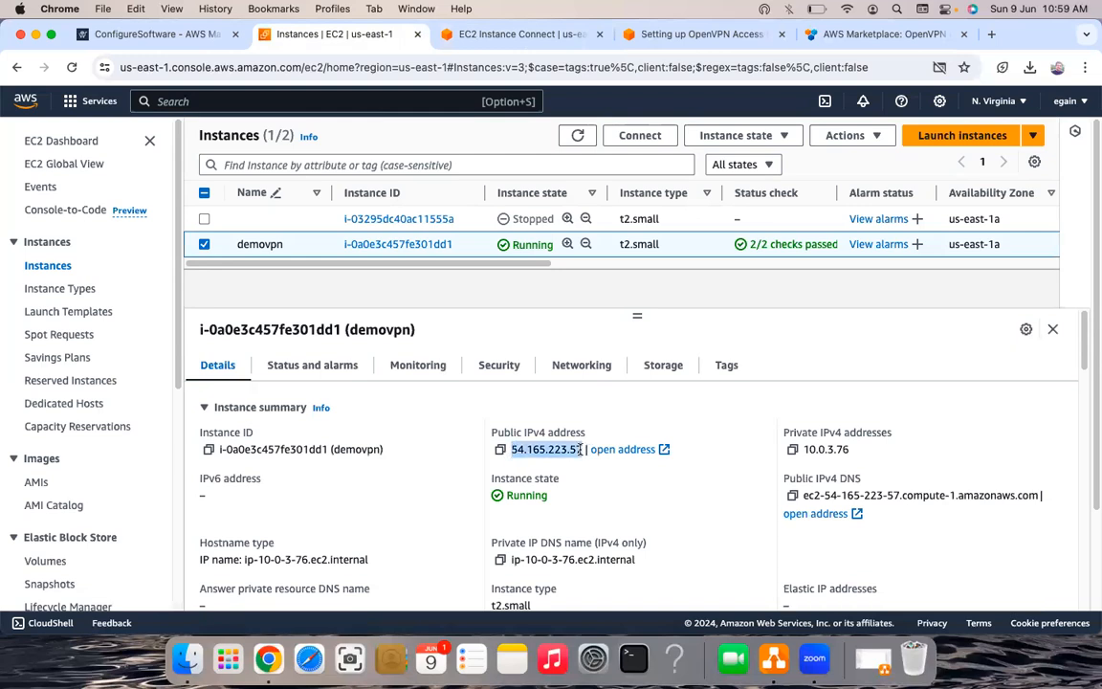
pyautogui.press('super+alt+Right')
pyautogui.press('super+alt+Left')
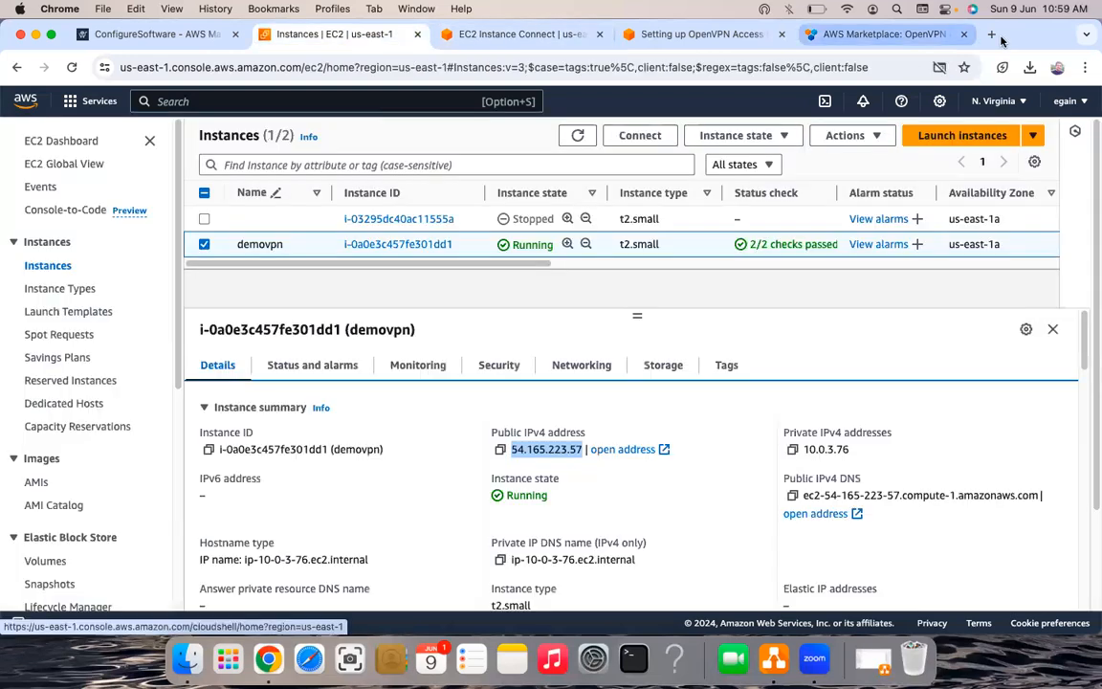
pyautogui.click(994, 36)
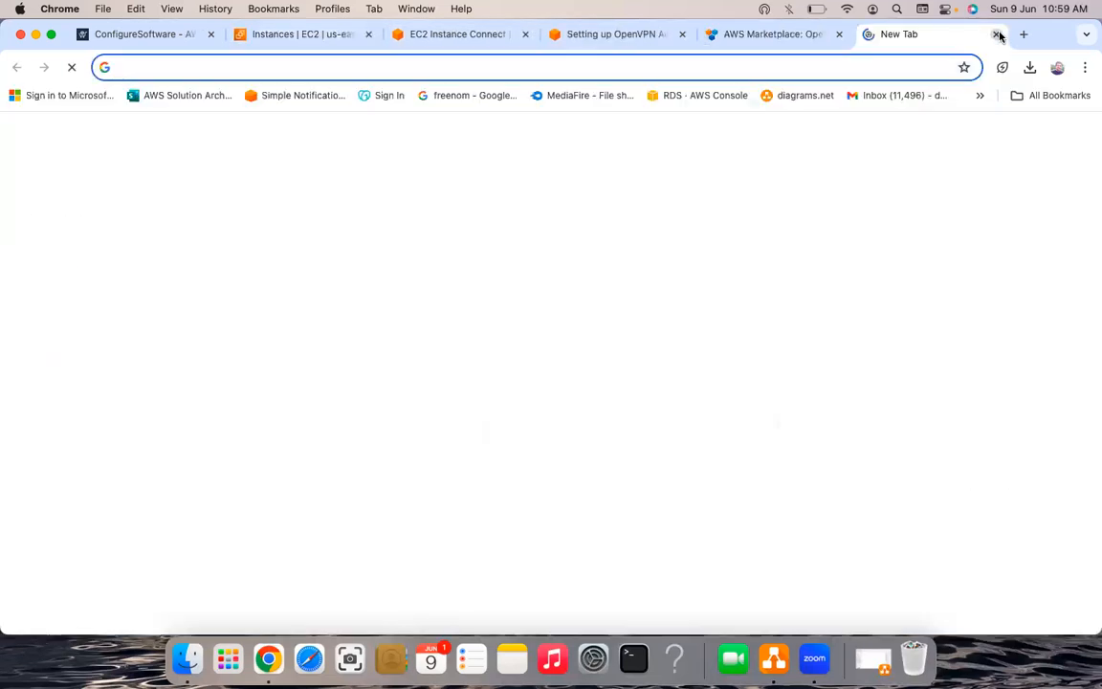
# - Load the pasted server IP with /admin appended in Chrome
pyautogui.press('super+v')
pyautogui.write('/ad')
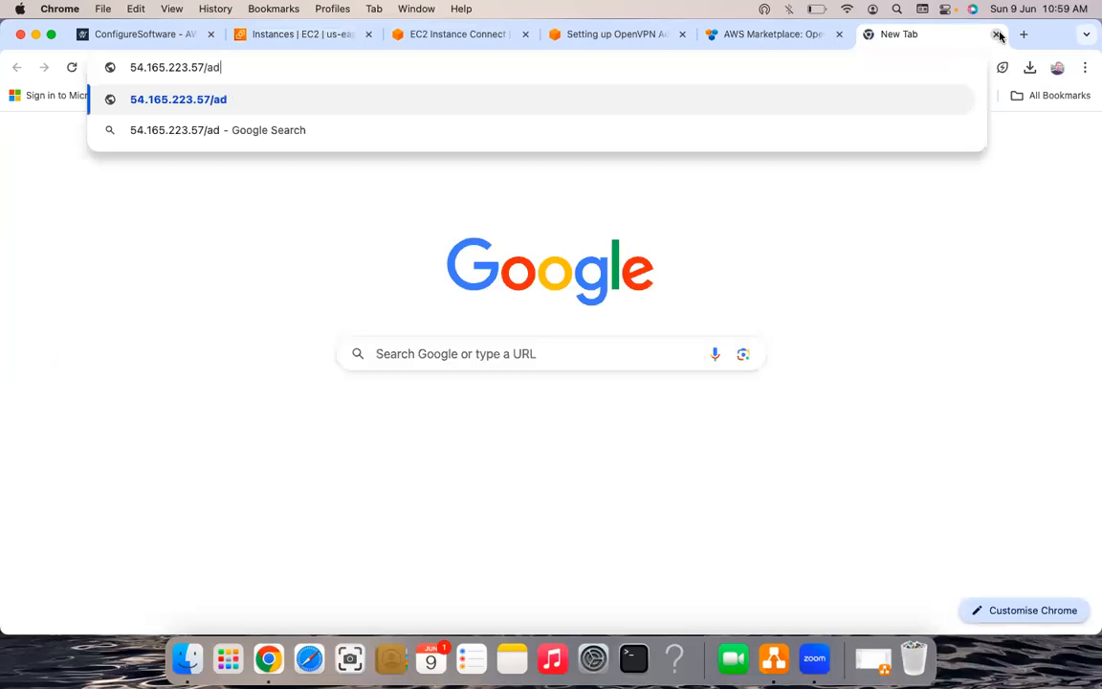
pyautogui.write('min')
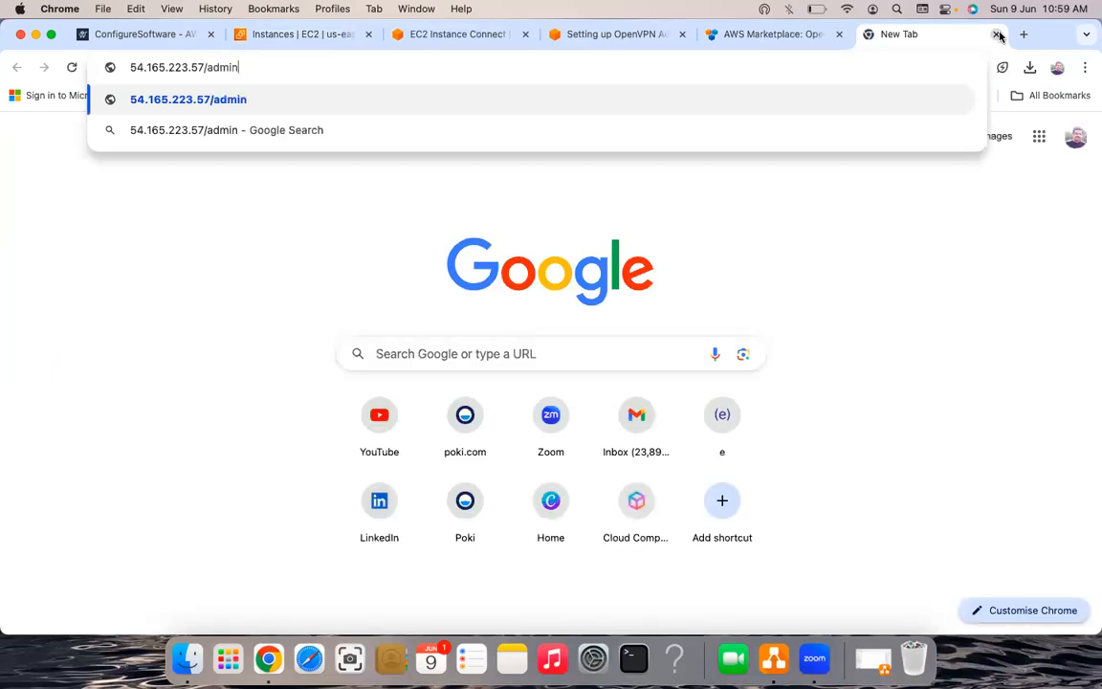
pyautogui.press('Return')
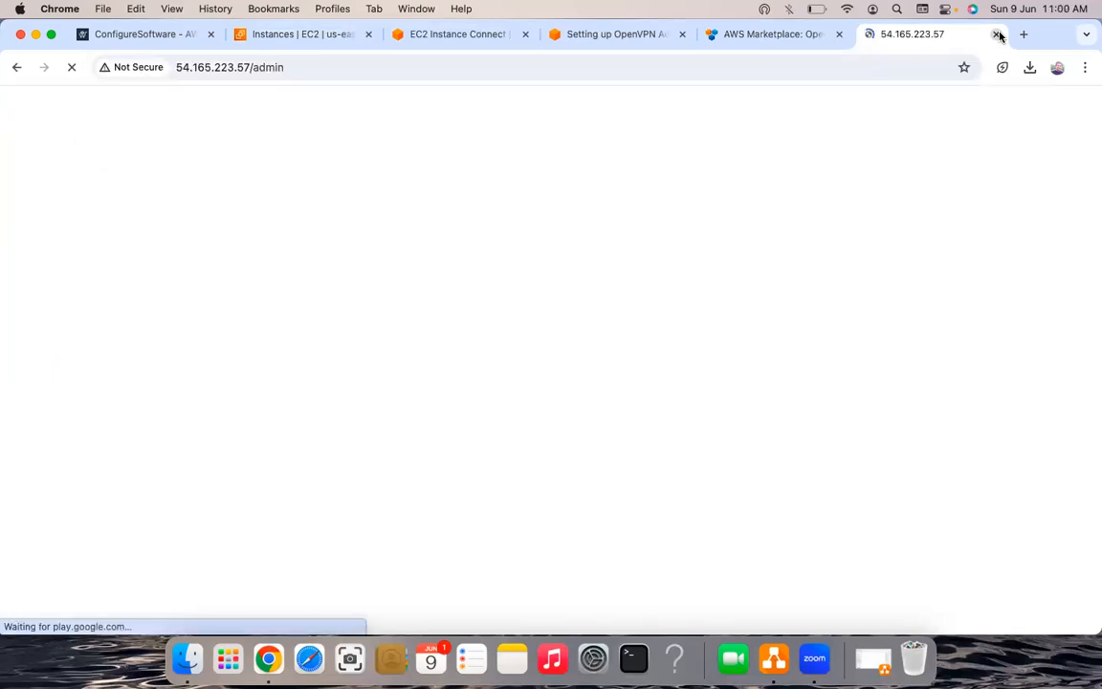
pyautogui.click(178, 68)
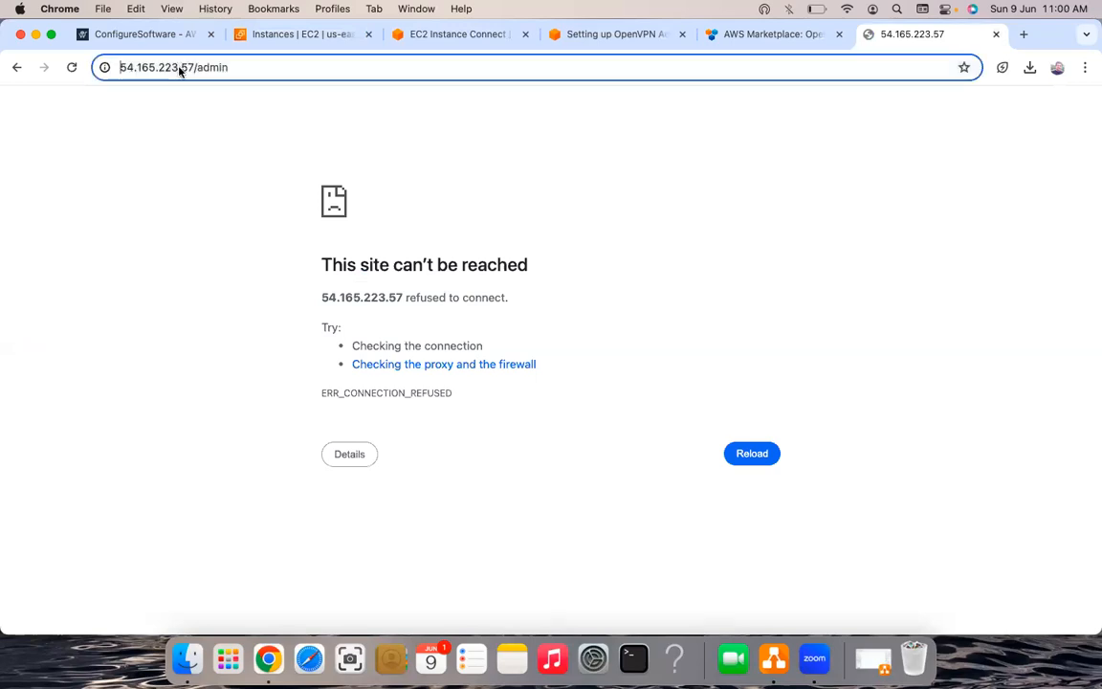
pyautogui.write('http')
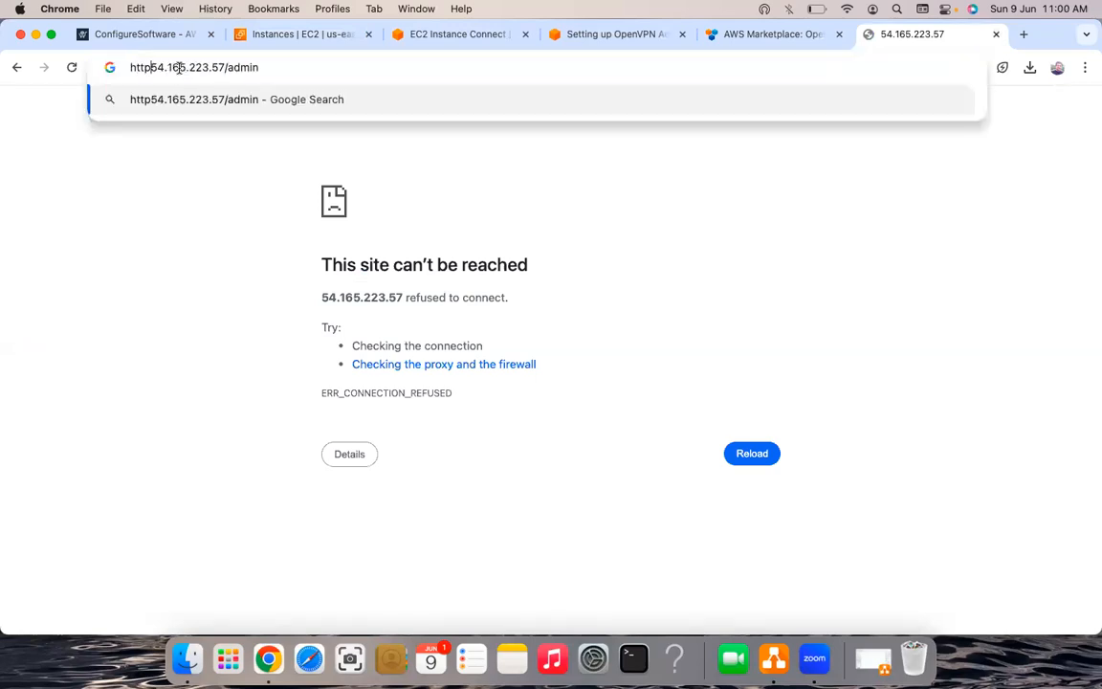
pyautogui.write('s:/')
pyautogui.press('Return')
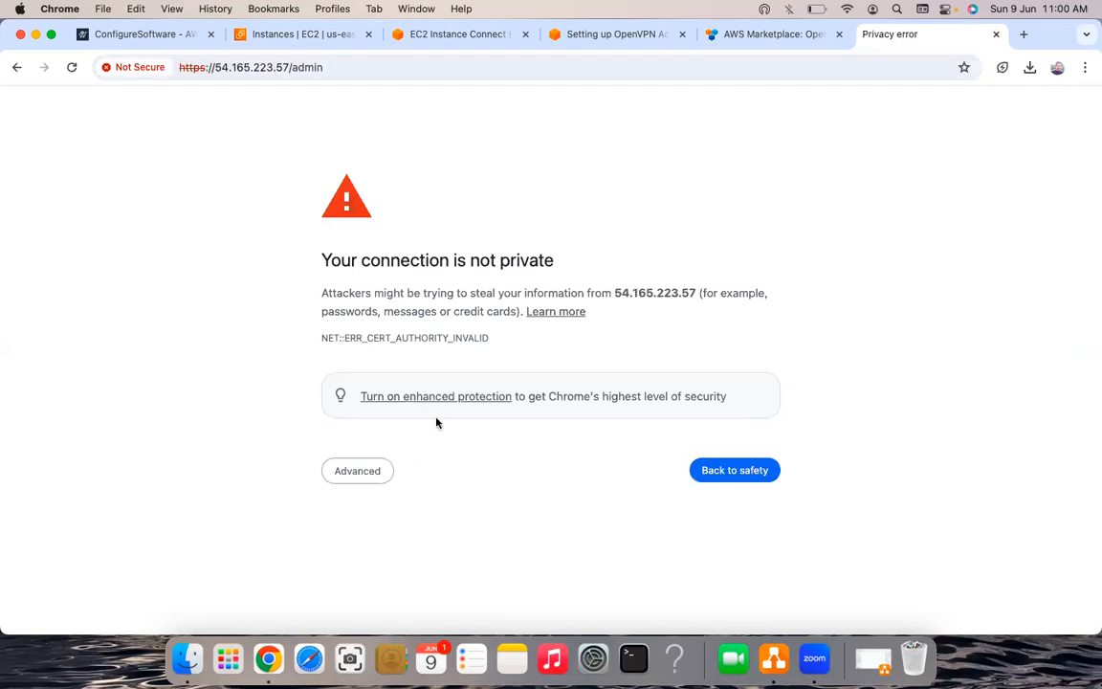
pyautogui.click(372, 475)
pyautogui.click(392, 590)
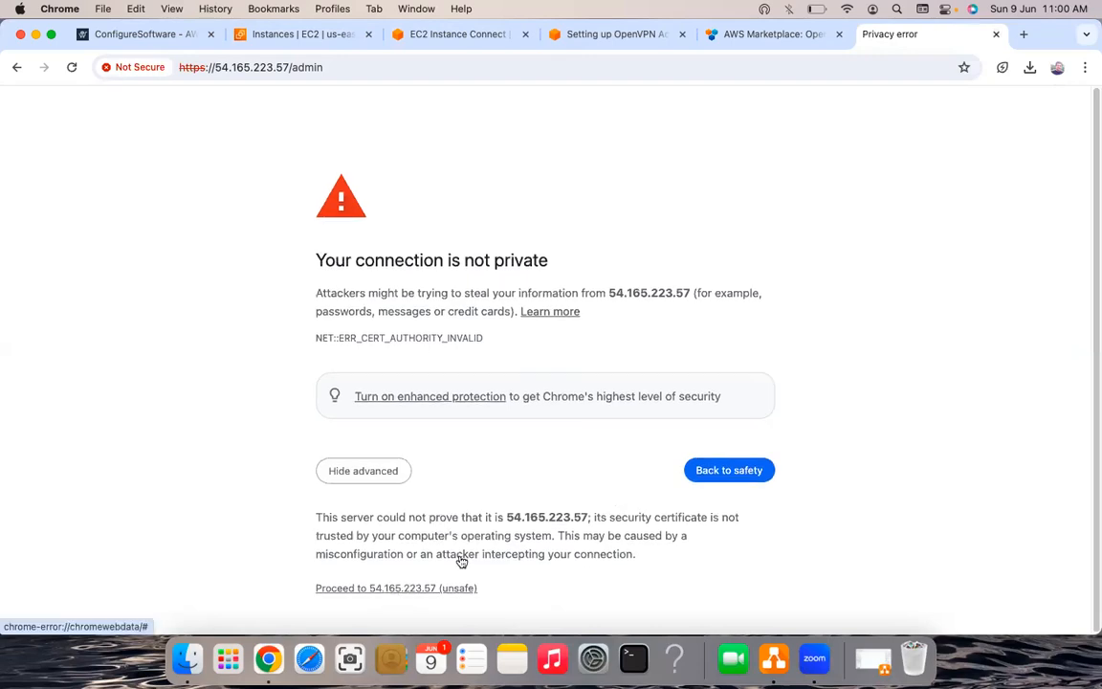
pyautogui.press('super+w')
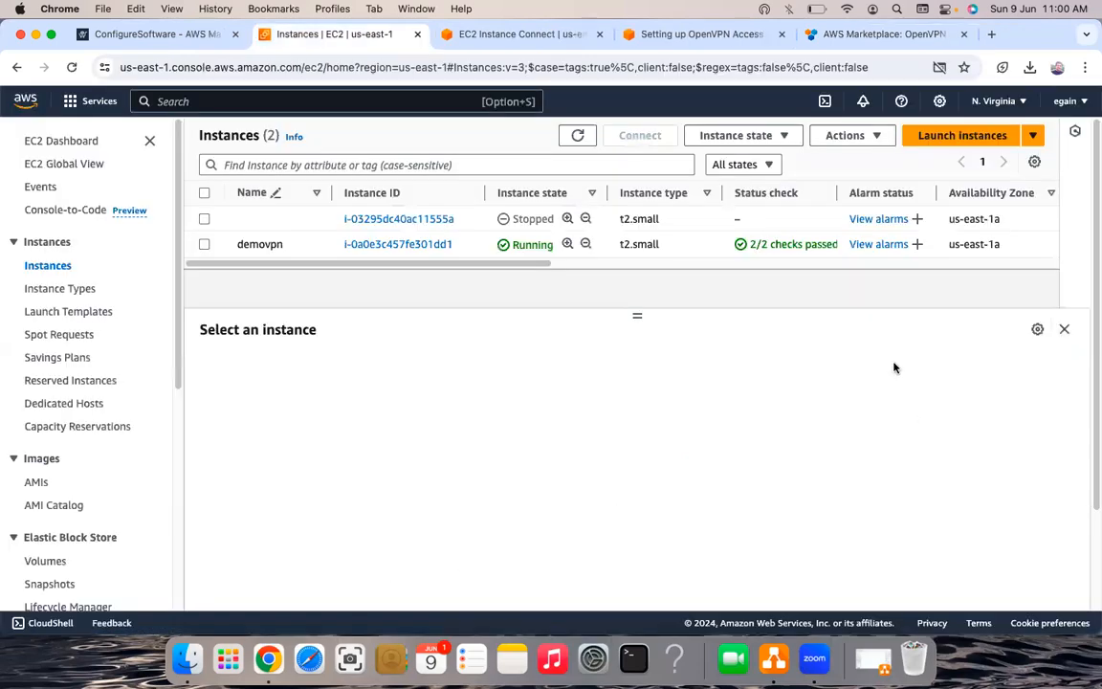
pyautogui.press('super+shift+t')
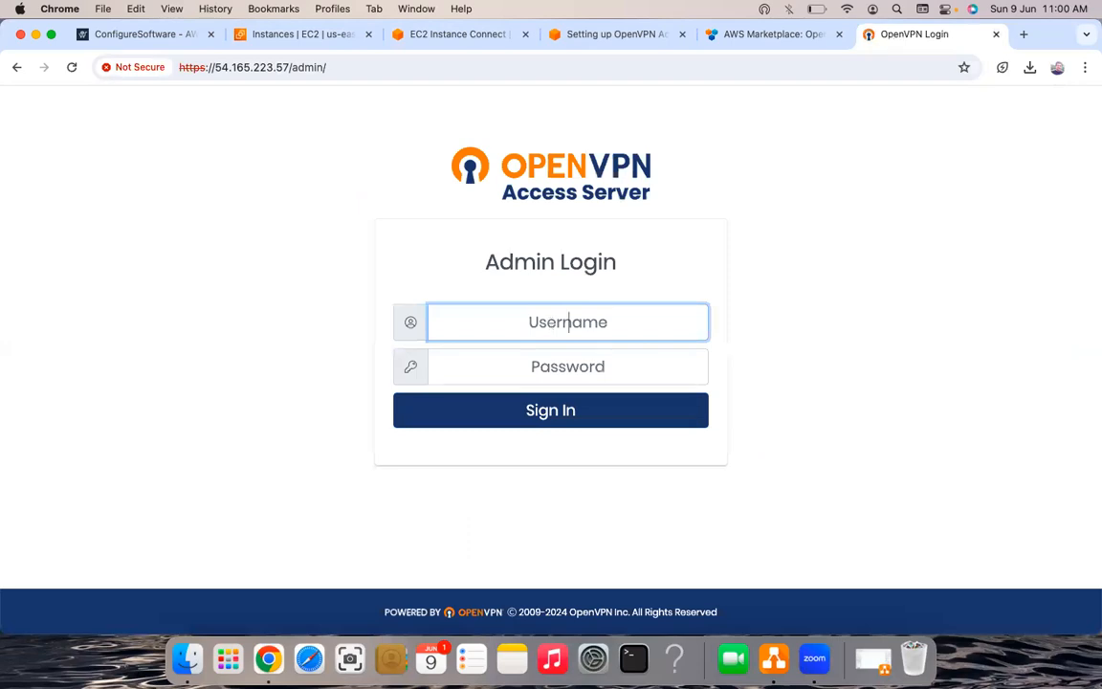
# - Sign in with username openvpn and the admin password
pyautogui.write('openvp')
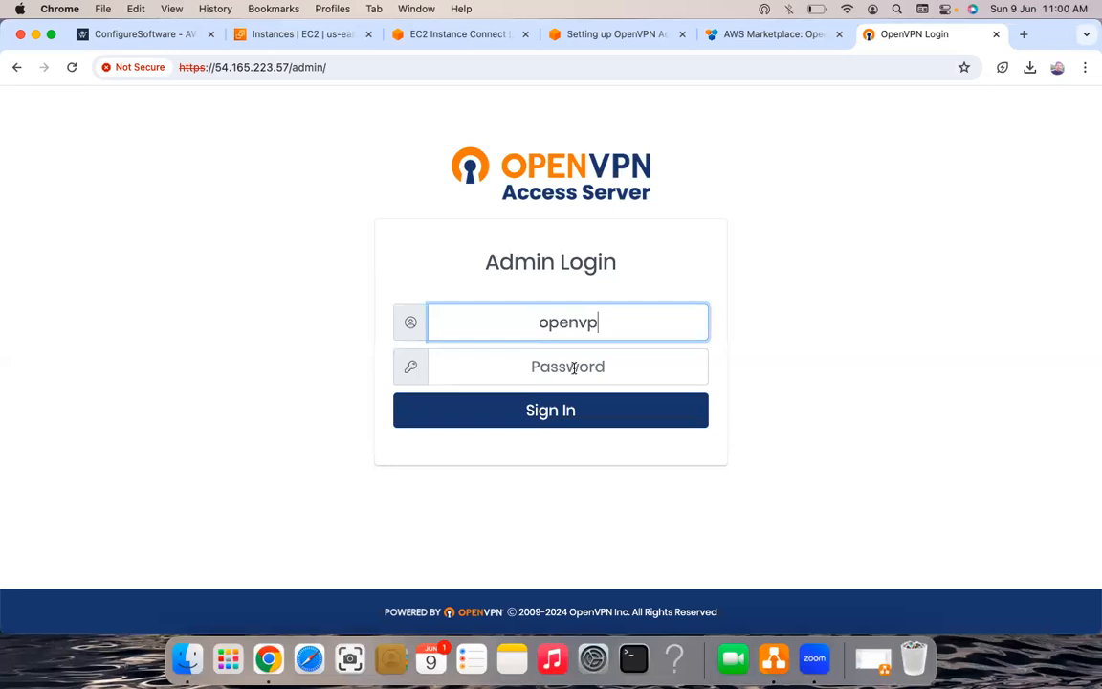
pyautogui.write('n')
pyautogui.press('Tab')
pyautogui.click(602, 322)
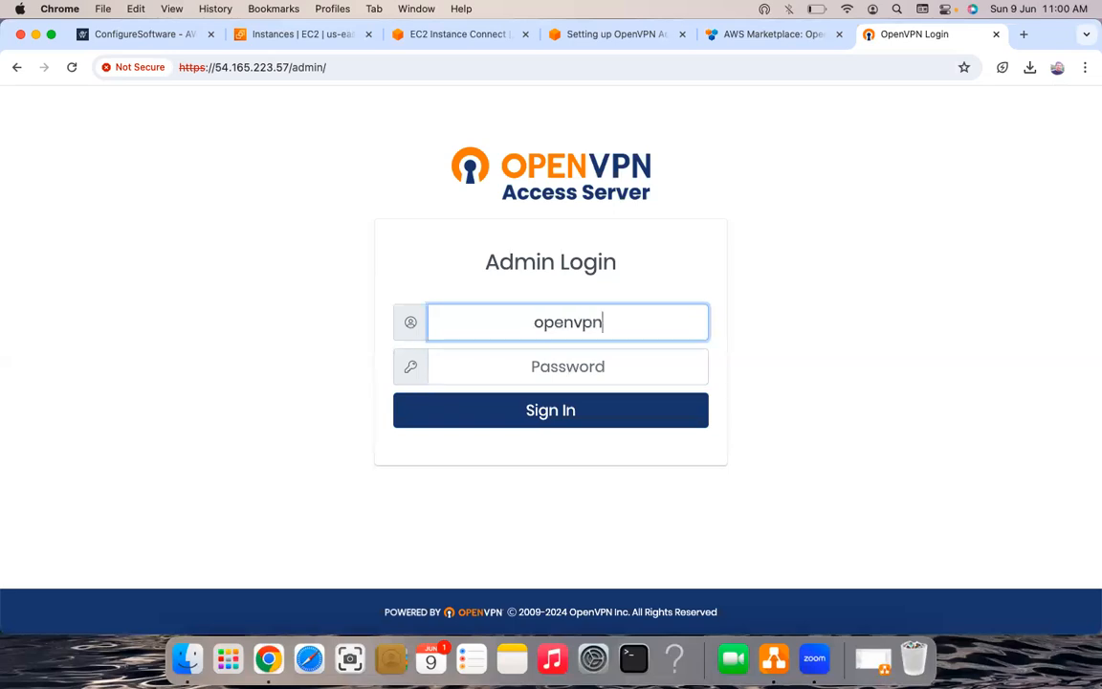
pyautogui.press('Tab')
pyautogui.press('super+v')
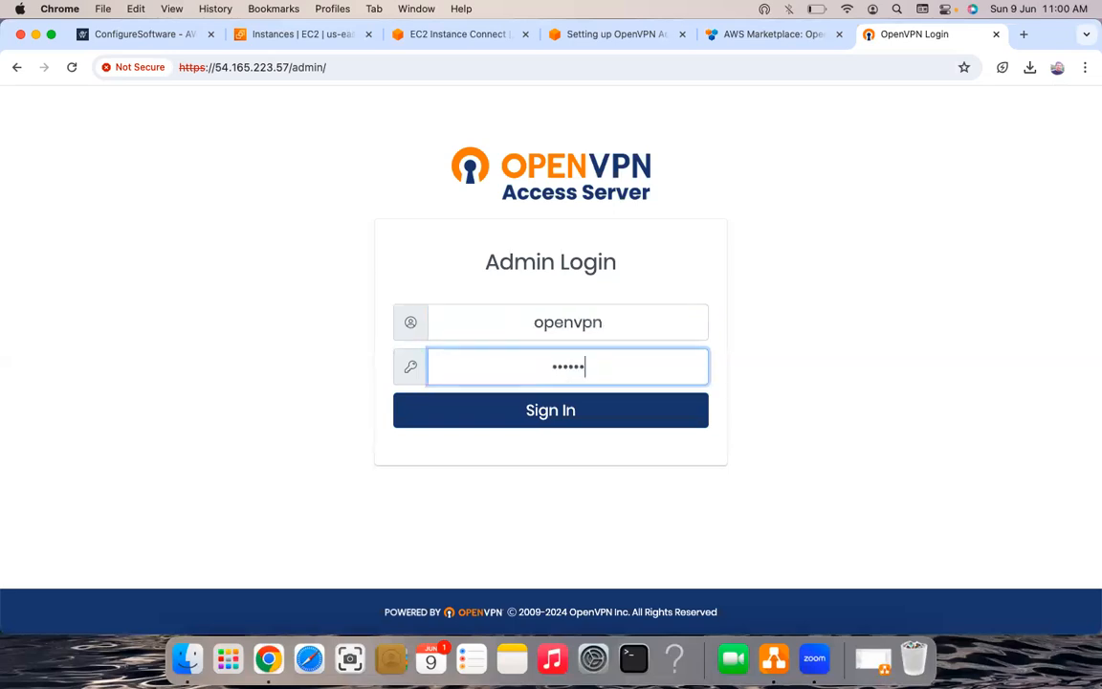
pyautogui.write('•••')
pyautogui.press('Return')
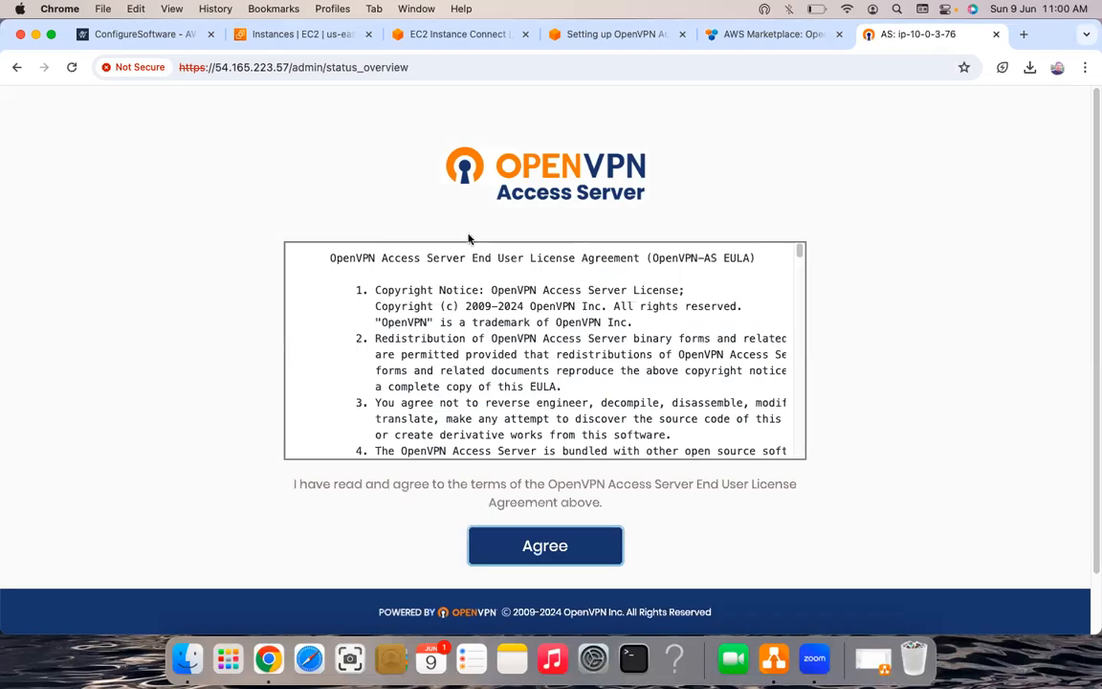
# - Agree to the licence, scroll the Status Overview, then go to Configuration > VPN Settings
pyautogui.click(536, 555)
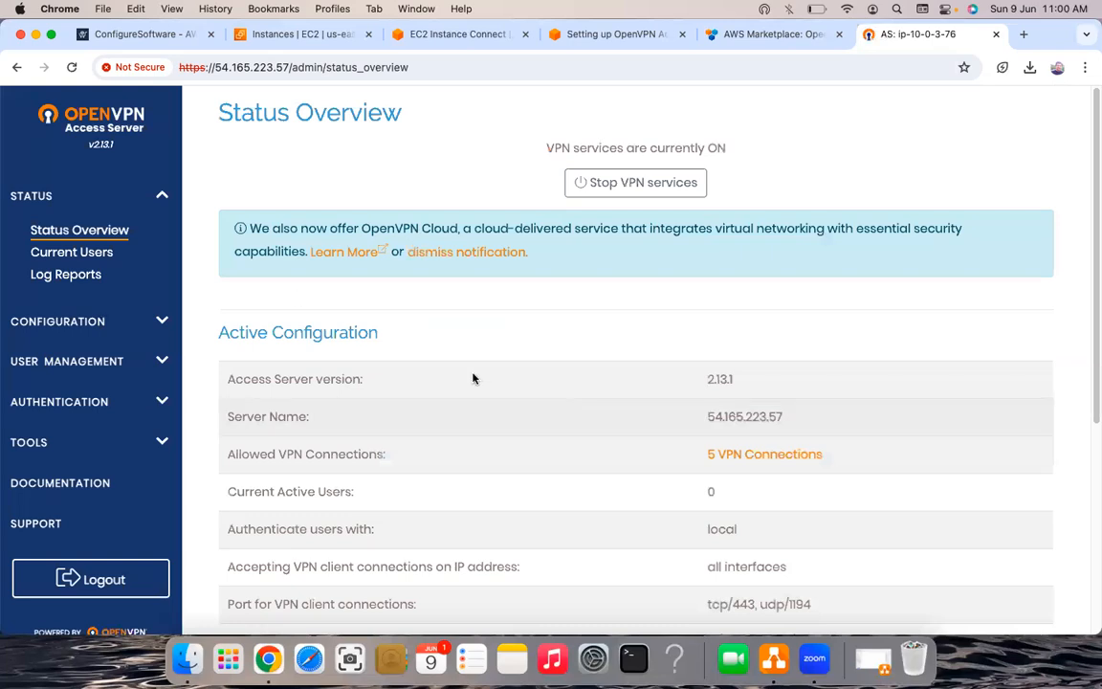
pyautogui.scroll(-1, 472, 379)
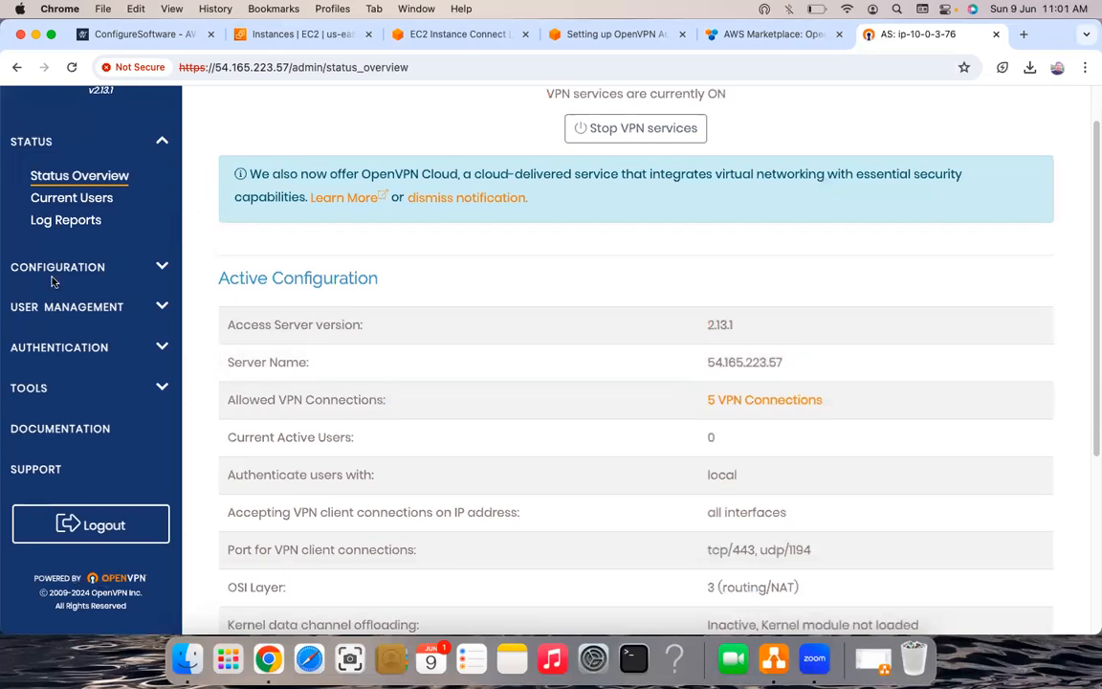
pyautogui.click(77, 267)
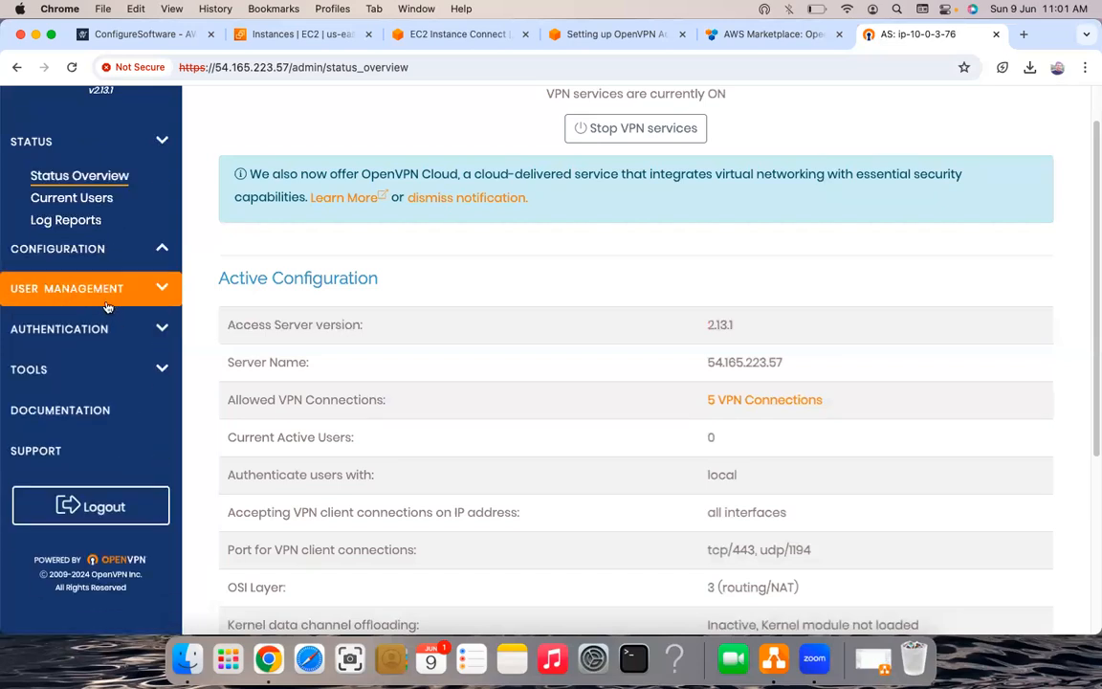
pyautogui.click(164, 305)
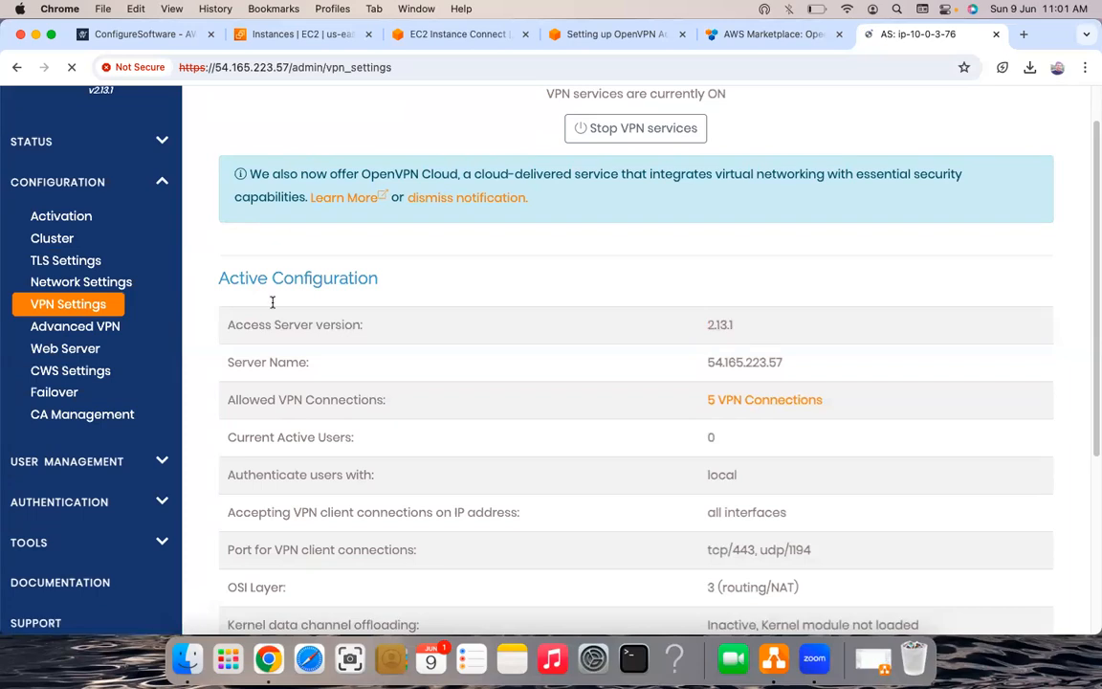
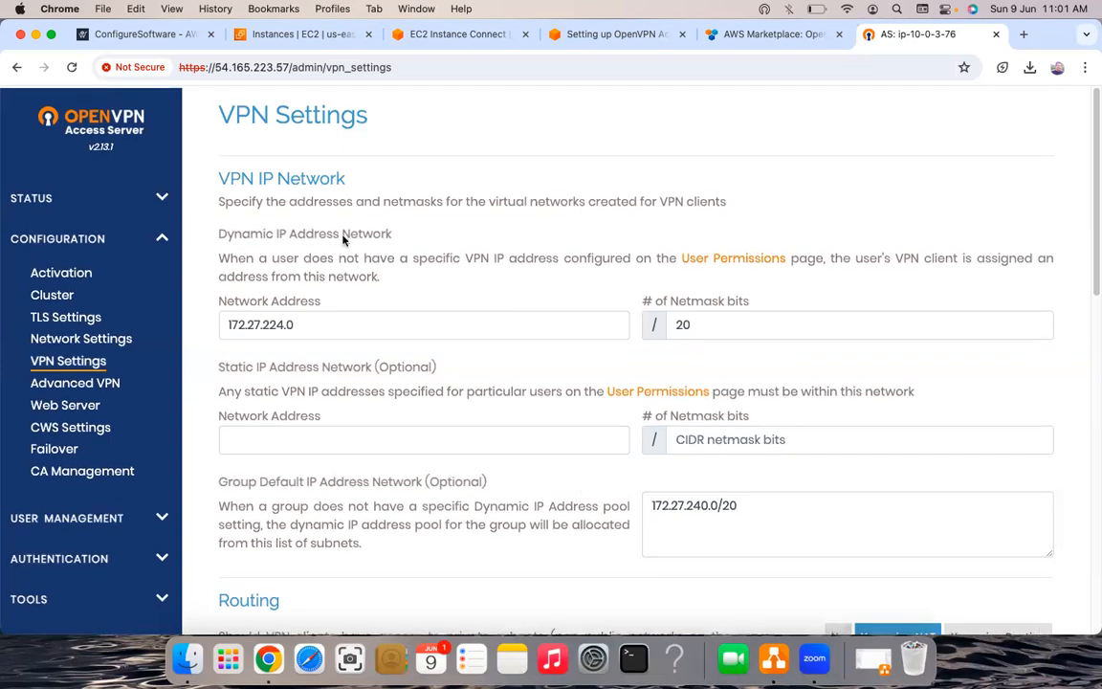
# - Scroll VPN Settings to Routing and select the private subnet entry 10.0.0.0/16
pyautogui.scroll(1, 316, 181)
pyautogui.scroll(-3, 582, 318)
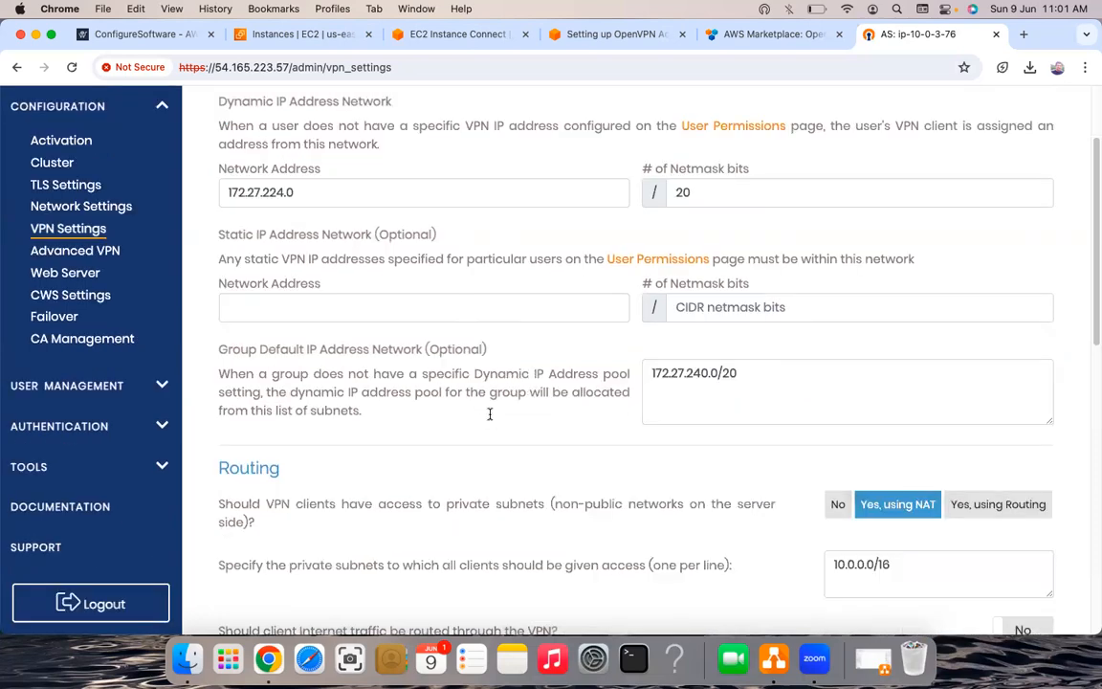
pyautogui.scroll(-1, 765, 406)
pyautogui.scroll(-3, 871, 400)
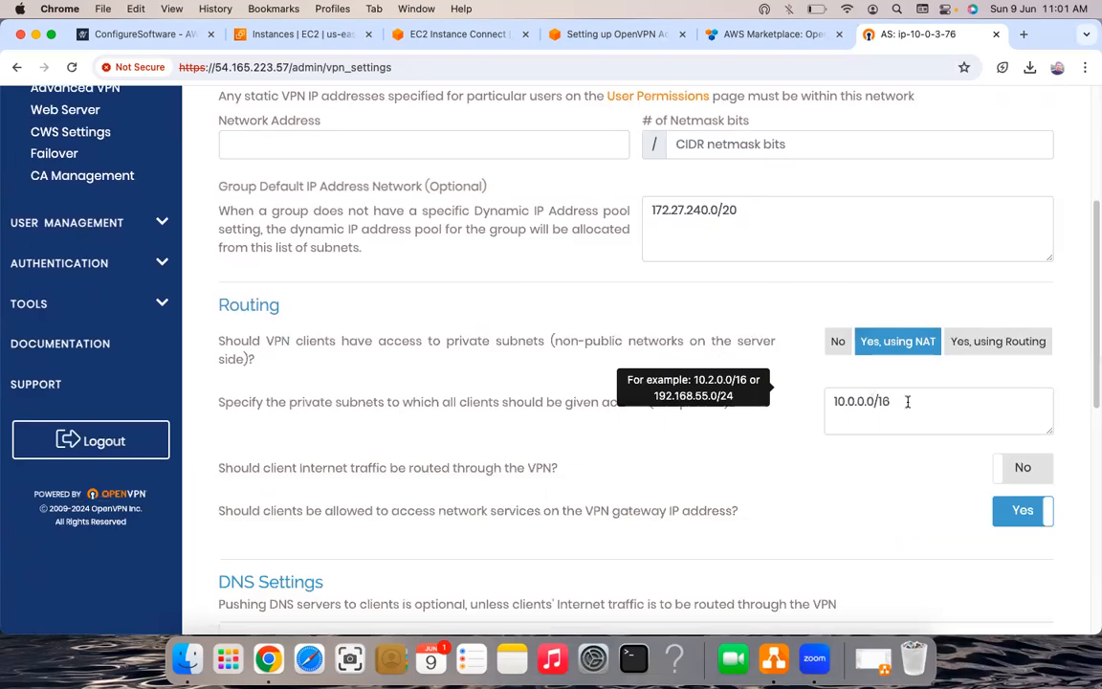
pyautogui.tripleClick(831, 401)
pyautogui.press('Right')
pyautogui.press('super+a')
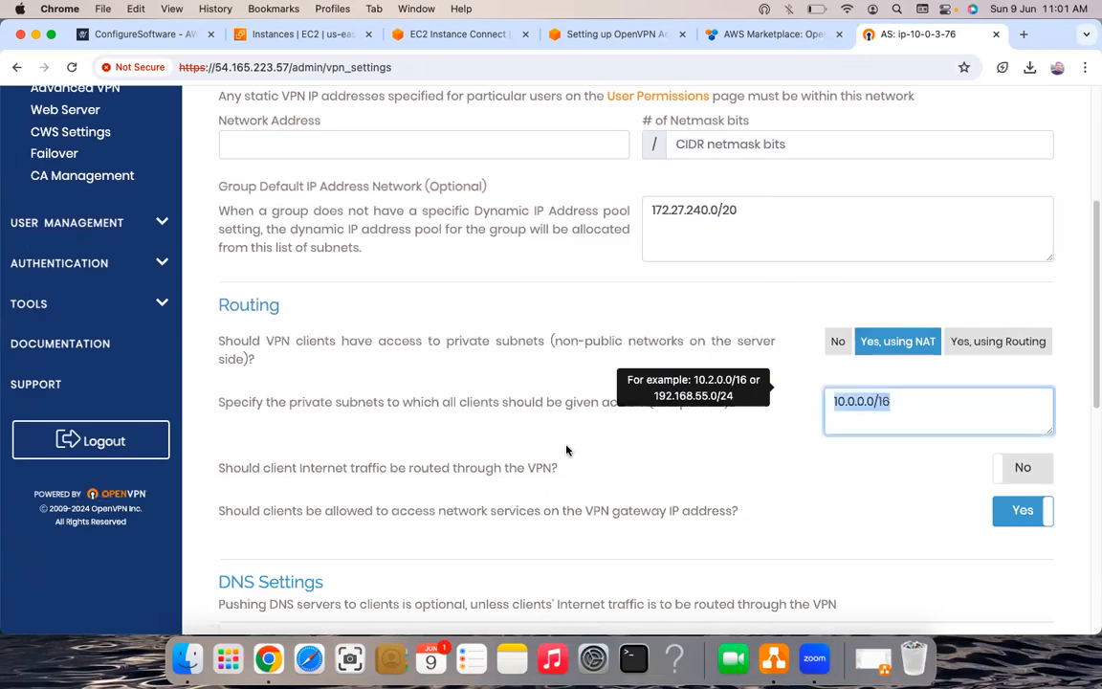
# - Leave the private subnets field and switch to the blank draw.io diagram
pyautogui.click(623, 436)
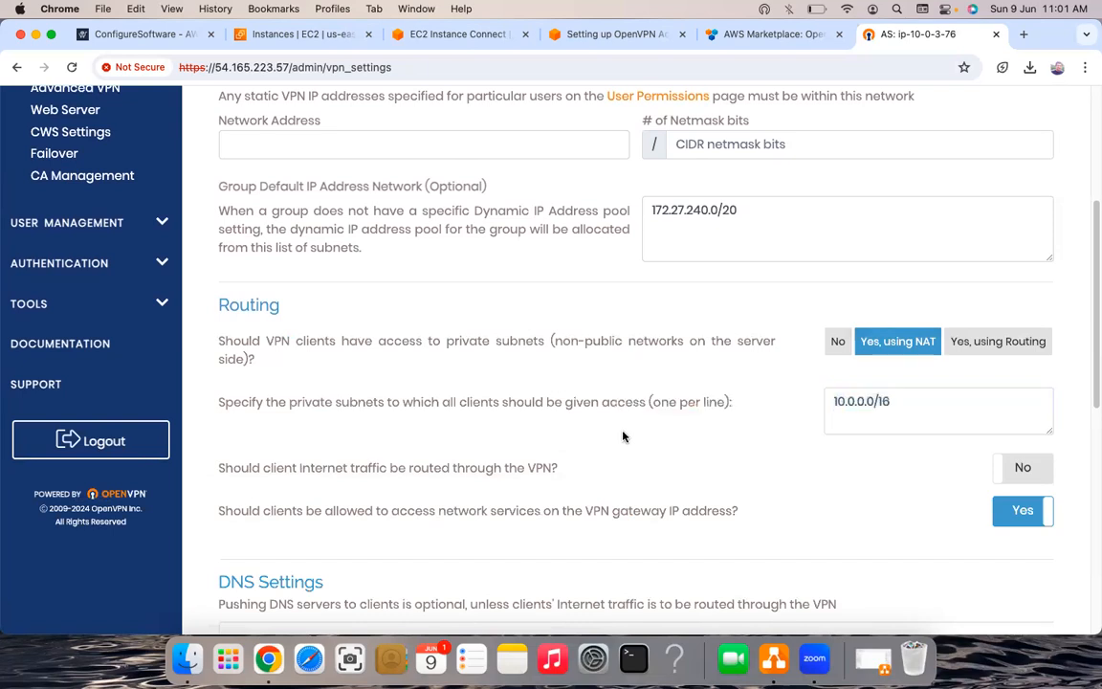
pyautogui.click(623, 436)
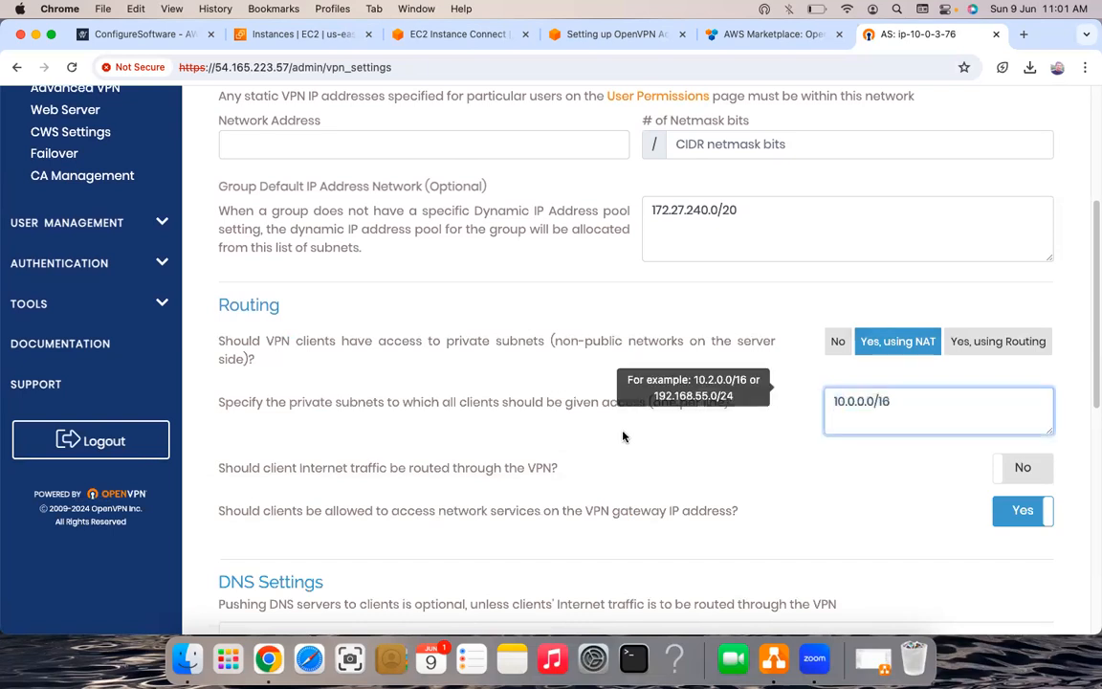
pyautogui.click(622, 437)
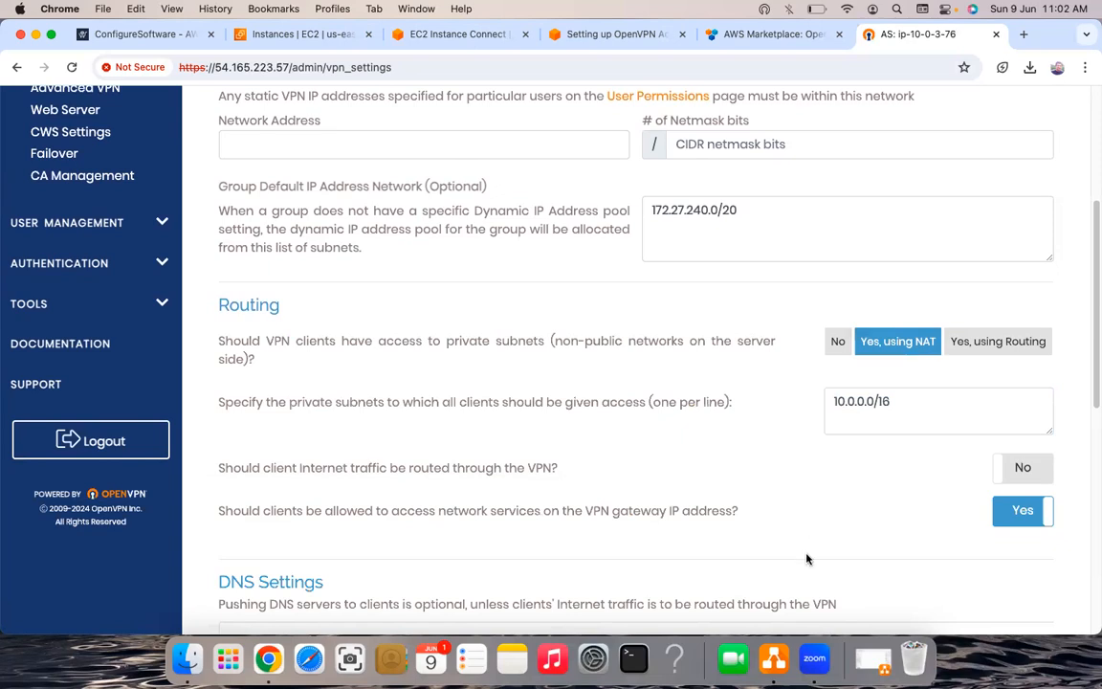
pyautogui.click(778, 660)
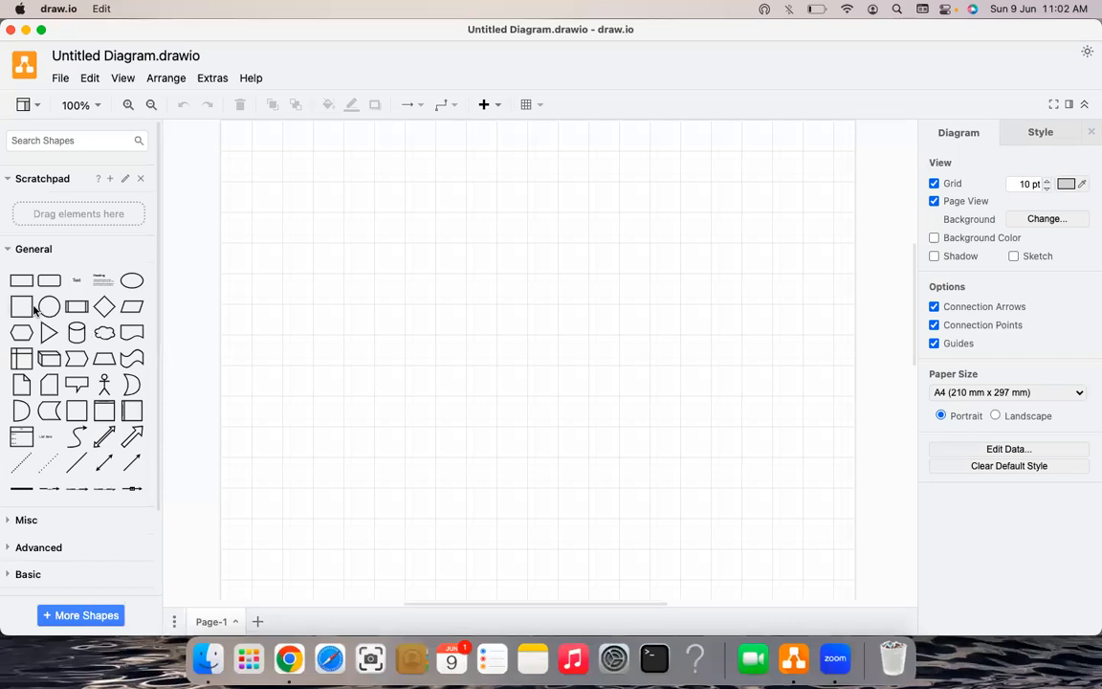
# - Place a square from the General palette and enlarge it to about 312 × 312
pyautogui.moveTo(21, 306); pyautogui.dragTo(374, 250)
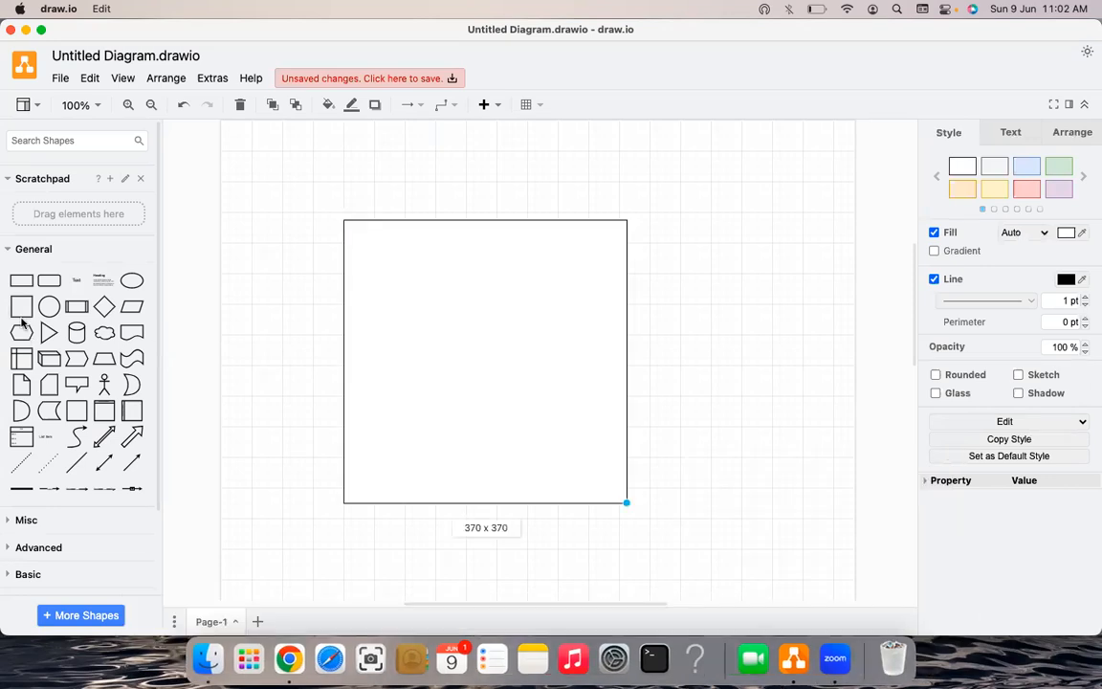
pyautogui.moveTo(642, 517); pyautogui.dragTo(642, 518)
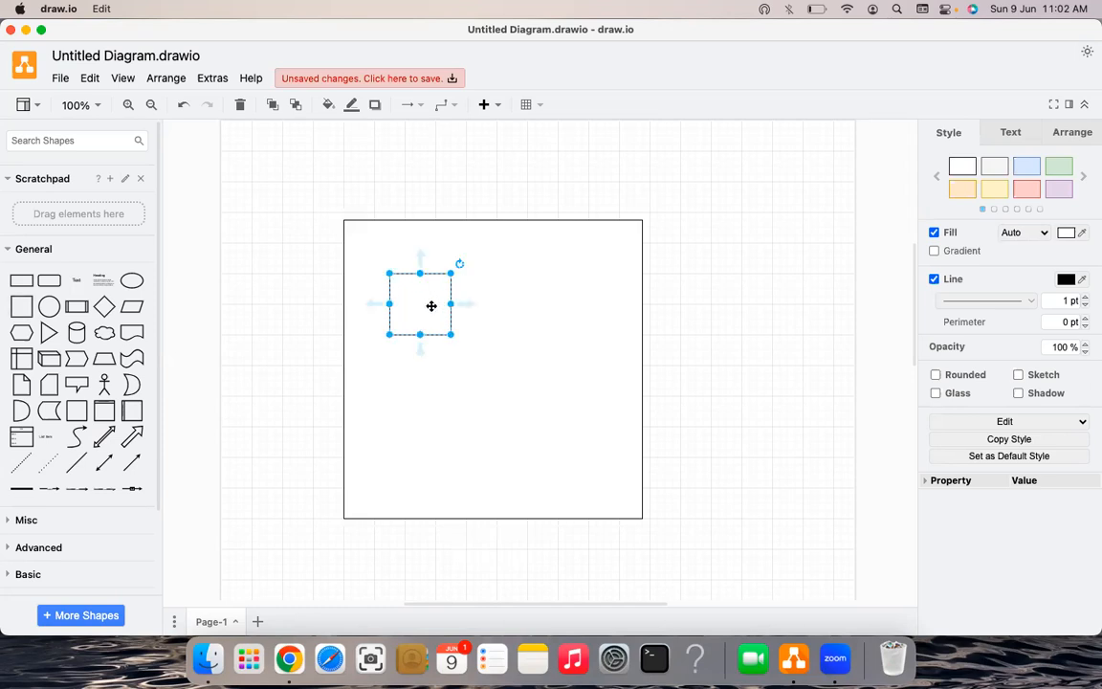
pyautogui.press('super+a')
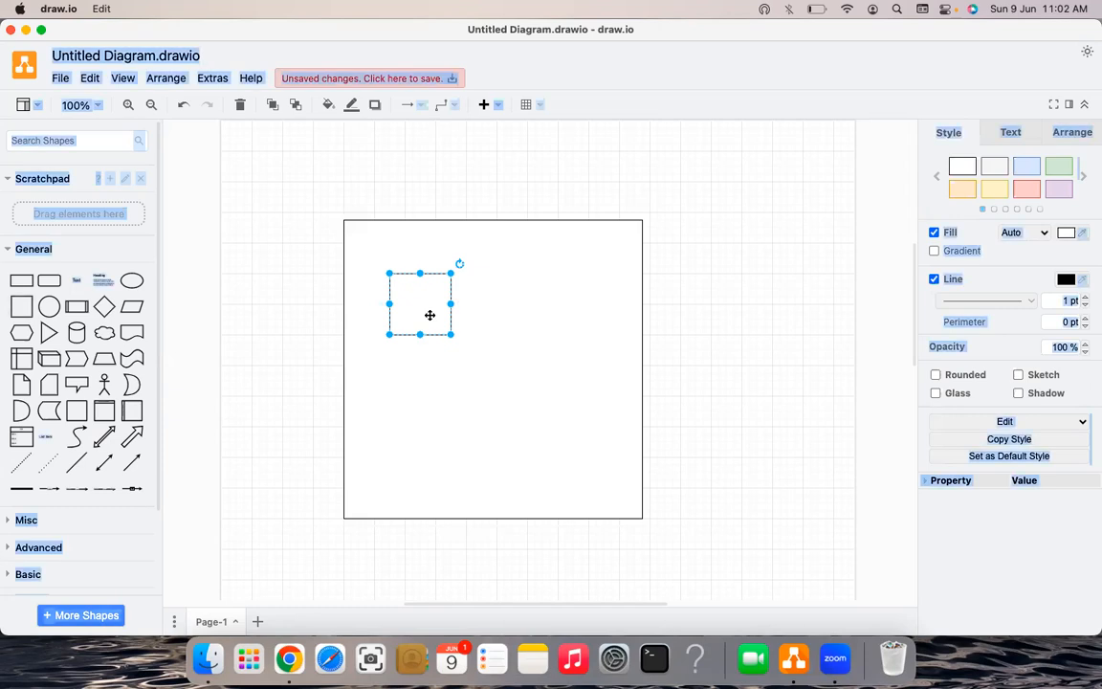
# - Nudge the small square into the upper-left area of the large frame
pyautogui.click(426, 310)
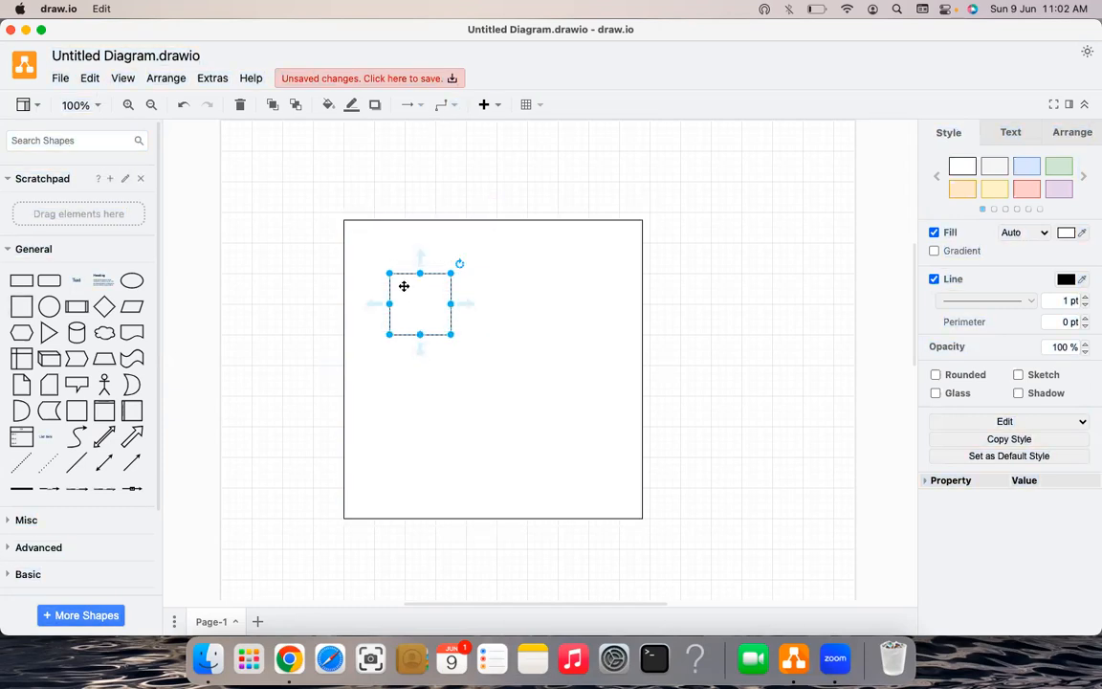
pyautogui.hotkey('shift', 'Left')
pyautogui.hotkey('shift', 'Up')
pyautogui.hotkey('shift', 'Right')
pyautogui.hotkey('shift', 'Down')
pyautogui.hotkey('shift', 'Left')
pyautogui.hotkey('shift', 'Up')
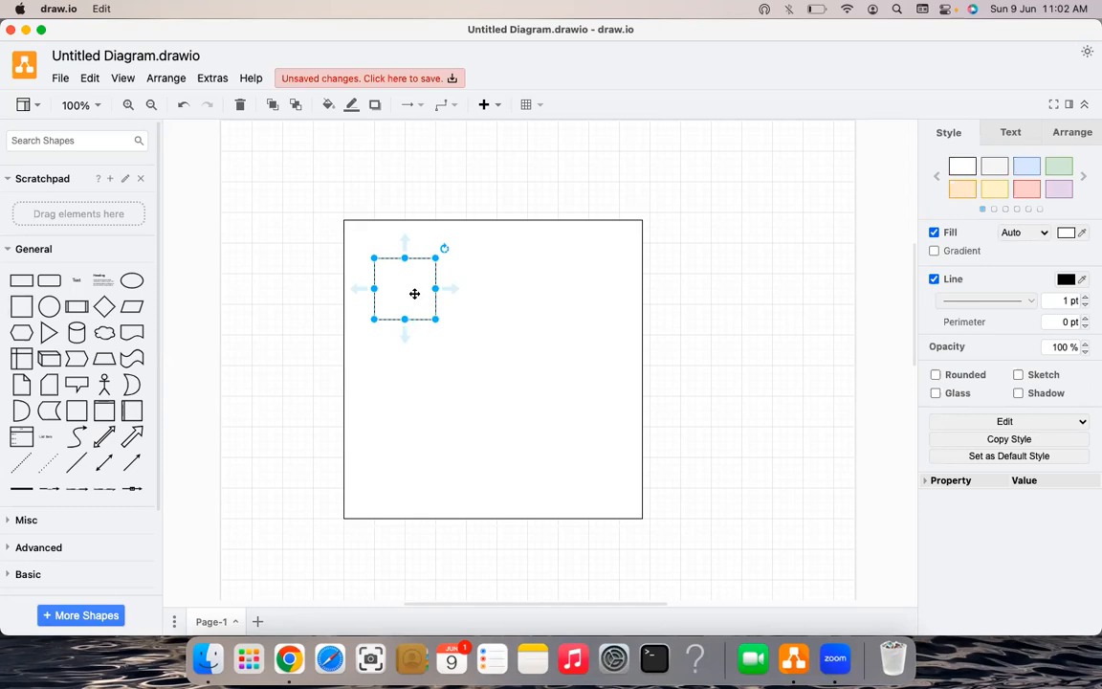
# - Duplicate the square to the lower right, size the upper-left one 140 × 140, add a small square
pyautogui.press('super+d')
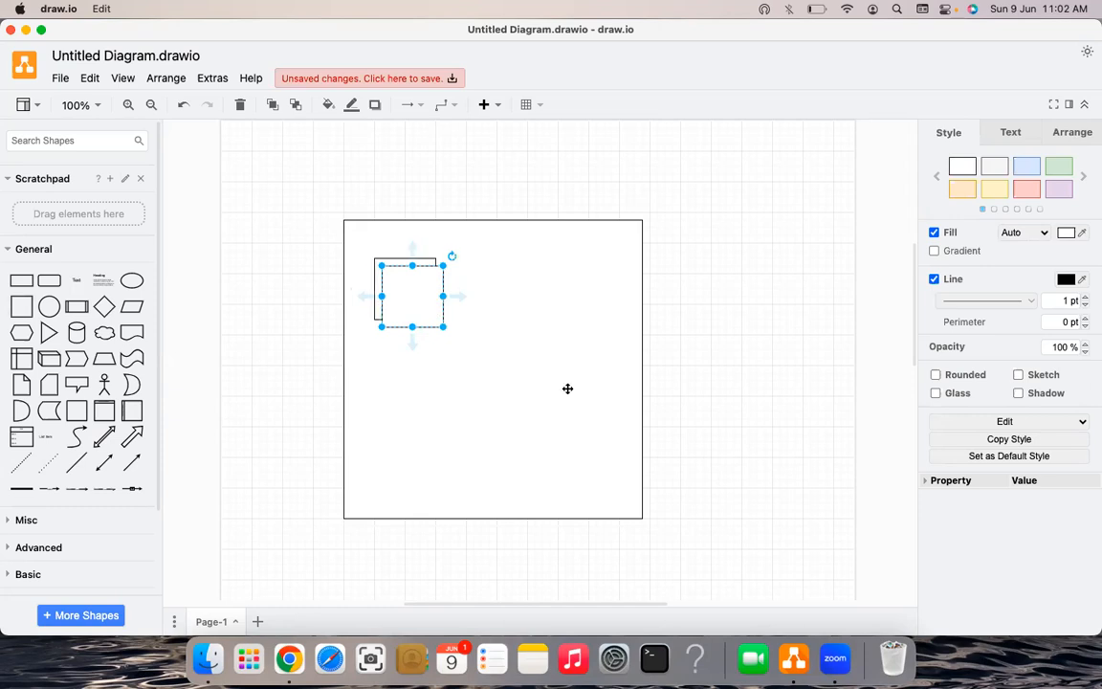
pyautogui.moveTo(440, 322); pyautogui.dragTo(587, 415)
pyautogui.press('super+z')
pyautogui.press('super+z')
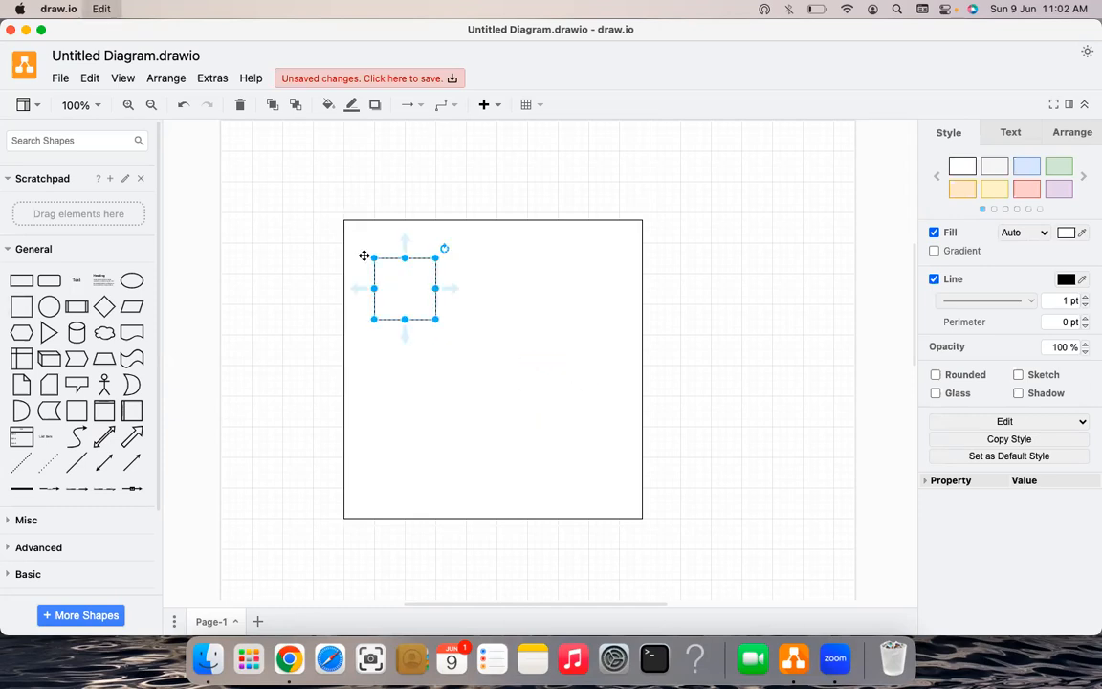
pyautogui.press('super+shift+z')
pyautogui.press('super+shift+z')
pyautogui.click(436, 317)
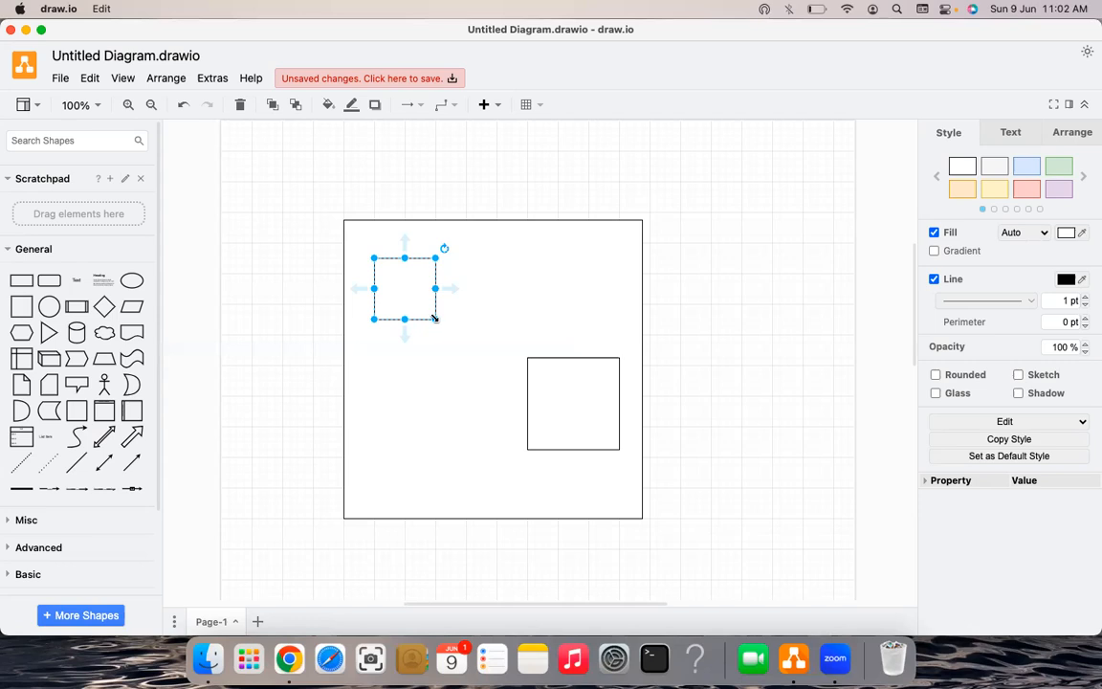
pyautogui.moveTo(435, 318); pyautogui.dragTo(481, 365)
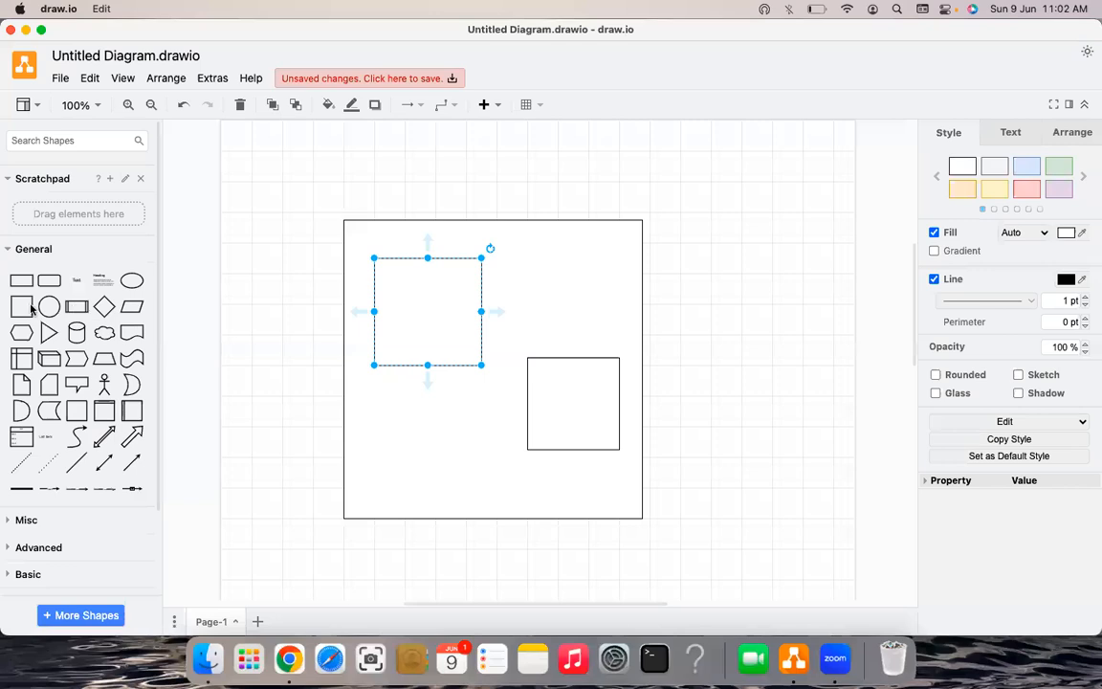
pyautogui.moveTo(24, 308); pyautogui.dragTo(527, 349)
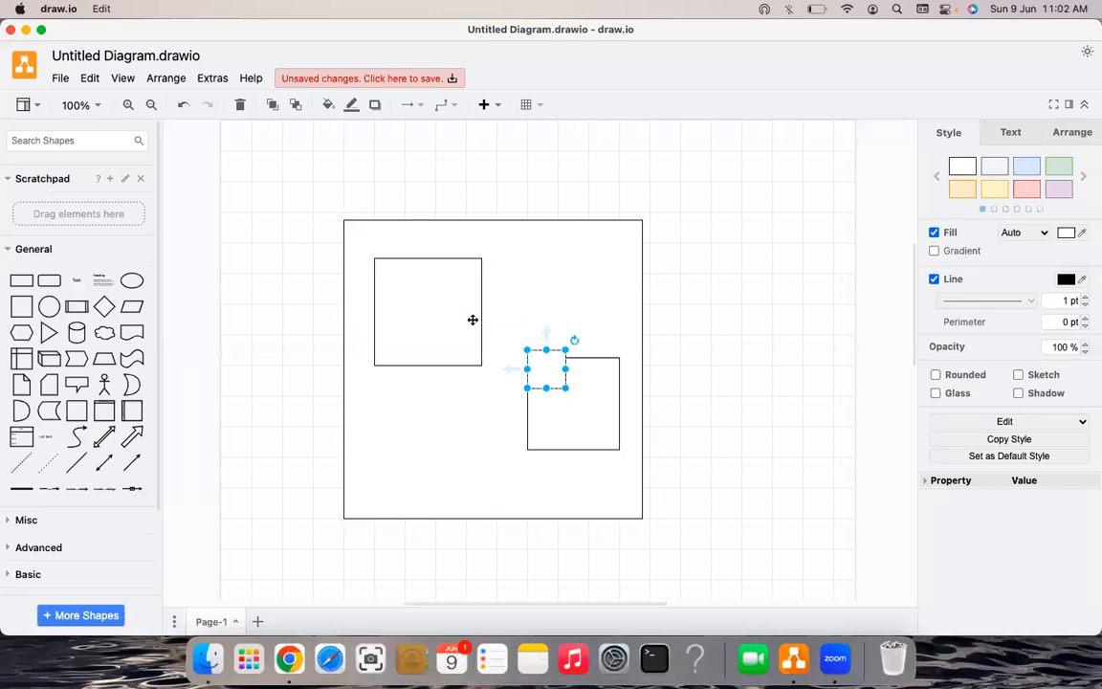
# - Remove the extra small square and label the upper-left inner box App
pyautogui.press('Delete')
pyautogui.click(433, 305)
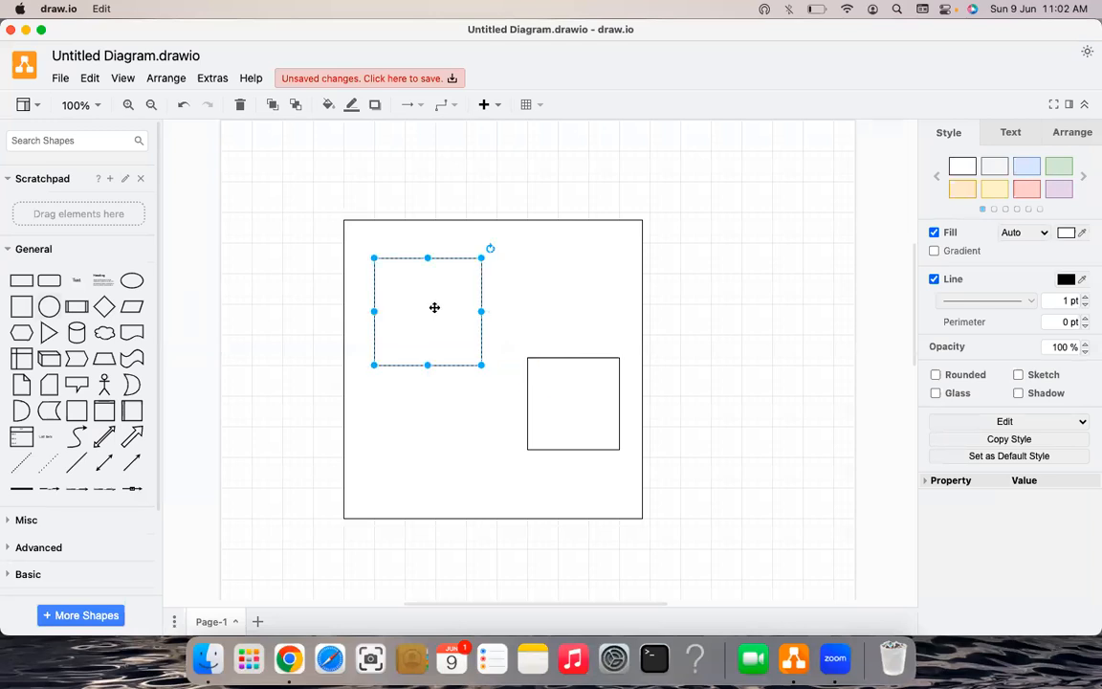
pyautogui.doubleClick(433, 307)
pyautogui.write('Ap')
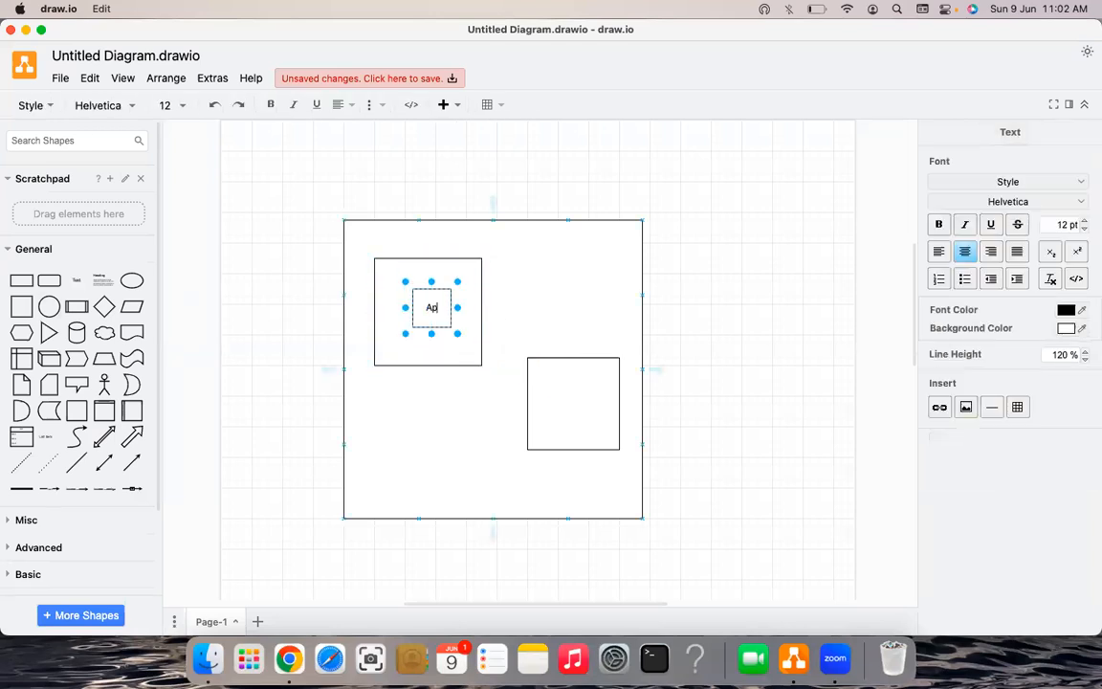
pyautogui.write('p')
pyautogui.click(605, 423)
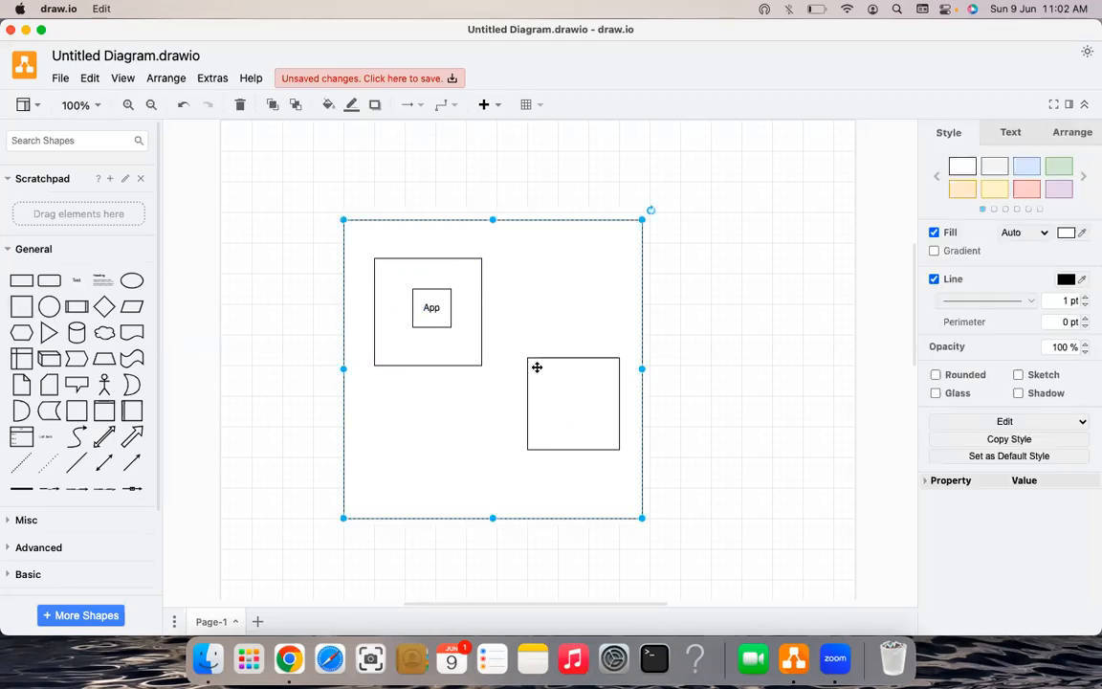
# - Place a small square inside the lower-right box and label it DB
pyautogui.moveTo(600, 426); pyautogui.dragTo(576, 402)
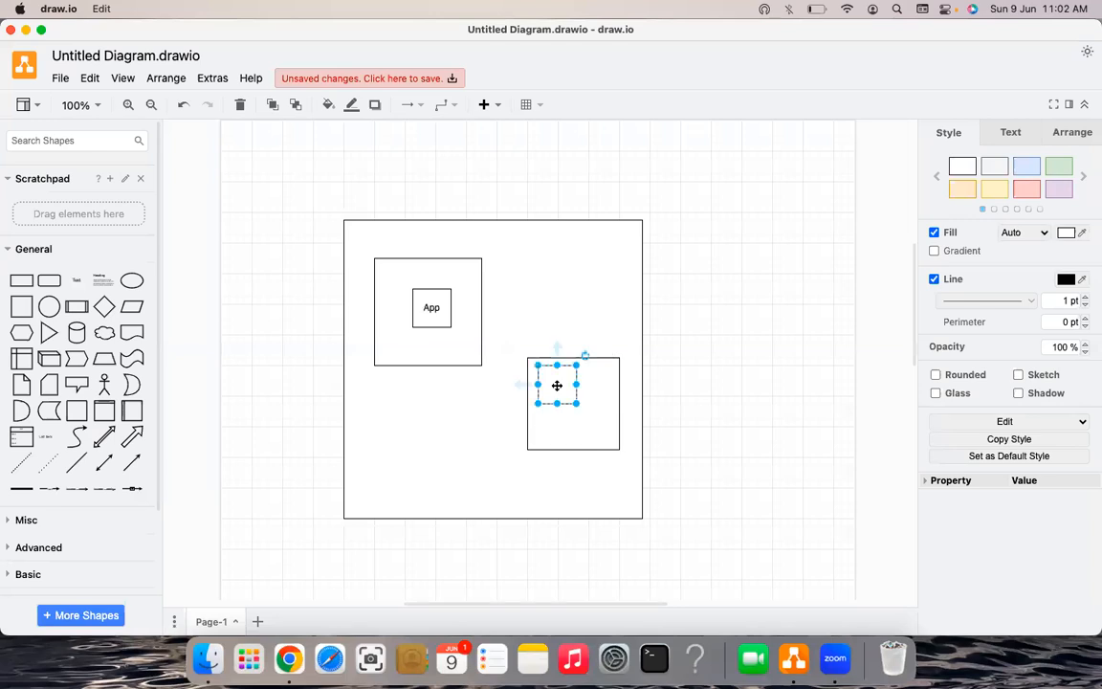
pyautogui.press('super+z')
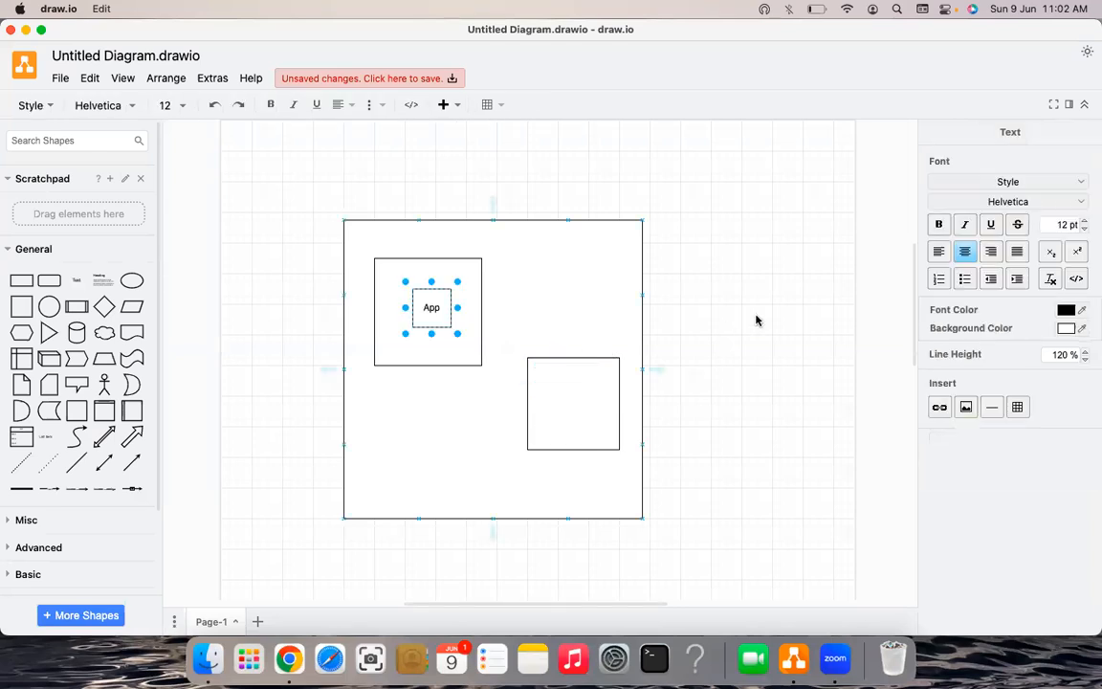
pyautogui.press('super+shift+z')
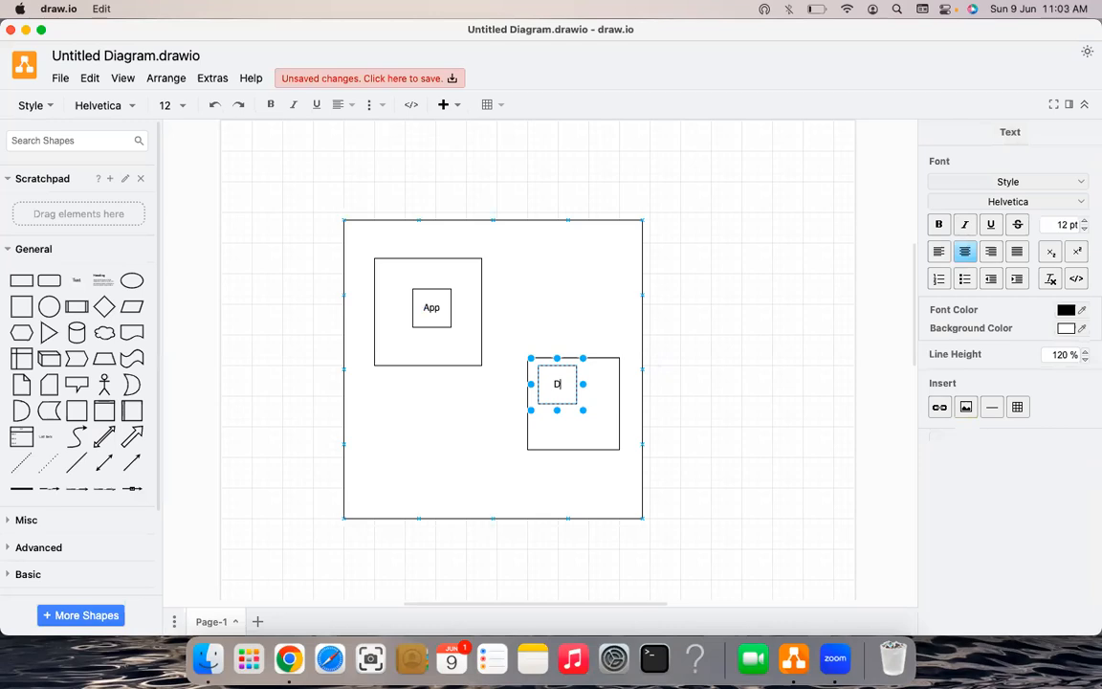
pyautogui.write('B')
pyautogui.click(685, 313)
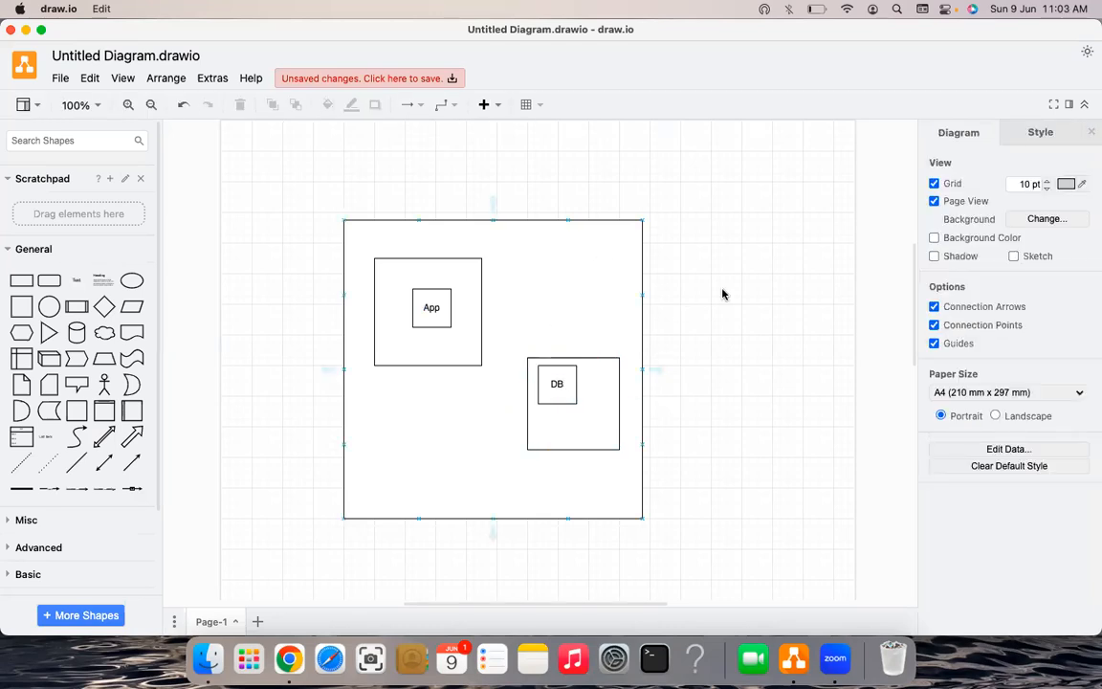
pyautogui.press('super+z')
pyautogui.press('super+shift+z')
# - Add a cloud labelled IGW at the large square's left edge and connect it to App
pyautogui.click(104, 333)
pyautogui.moveTo(543, 345); pyautogui.dragTo(323, 362)
pyautogui.moveTo(313, 364); pyautogui.dragTo(313, 363)
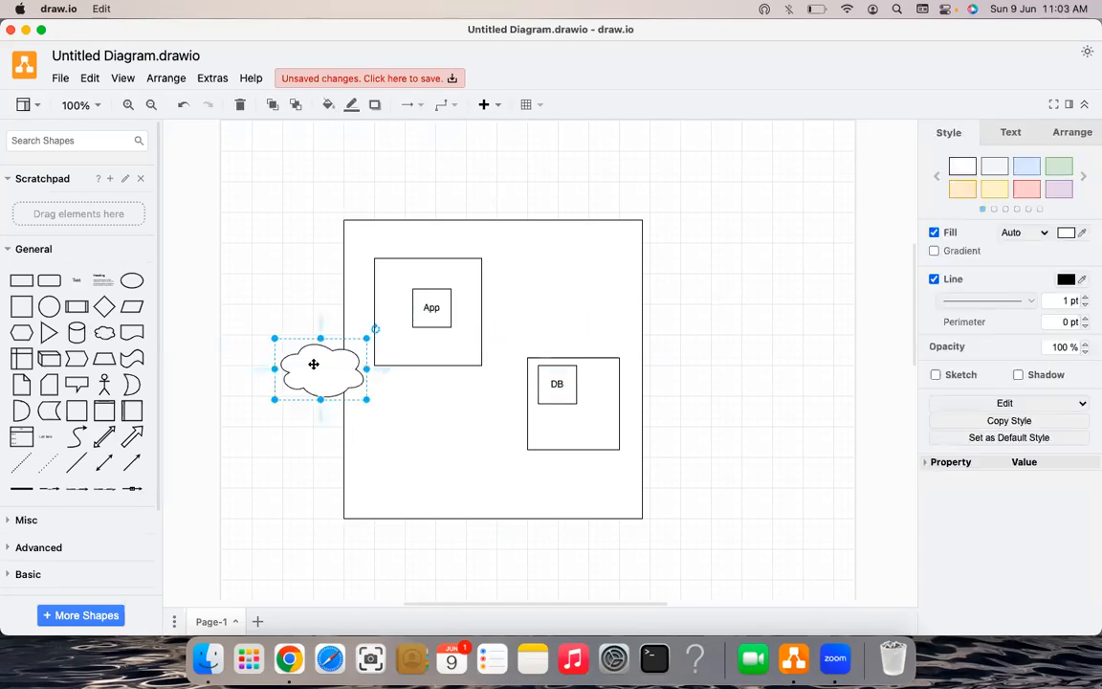
pyautogui.write('IGW')
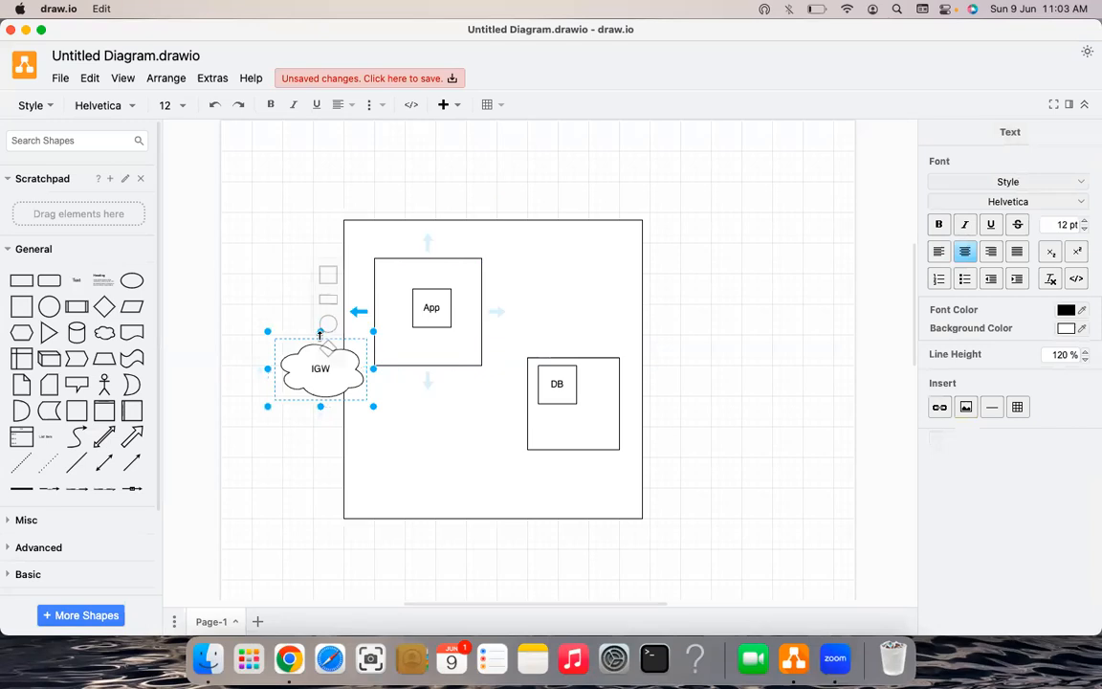
pyautogui.click(321, 336)
pyautogui.doubleClick(317, 332)
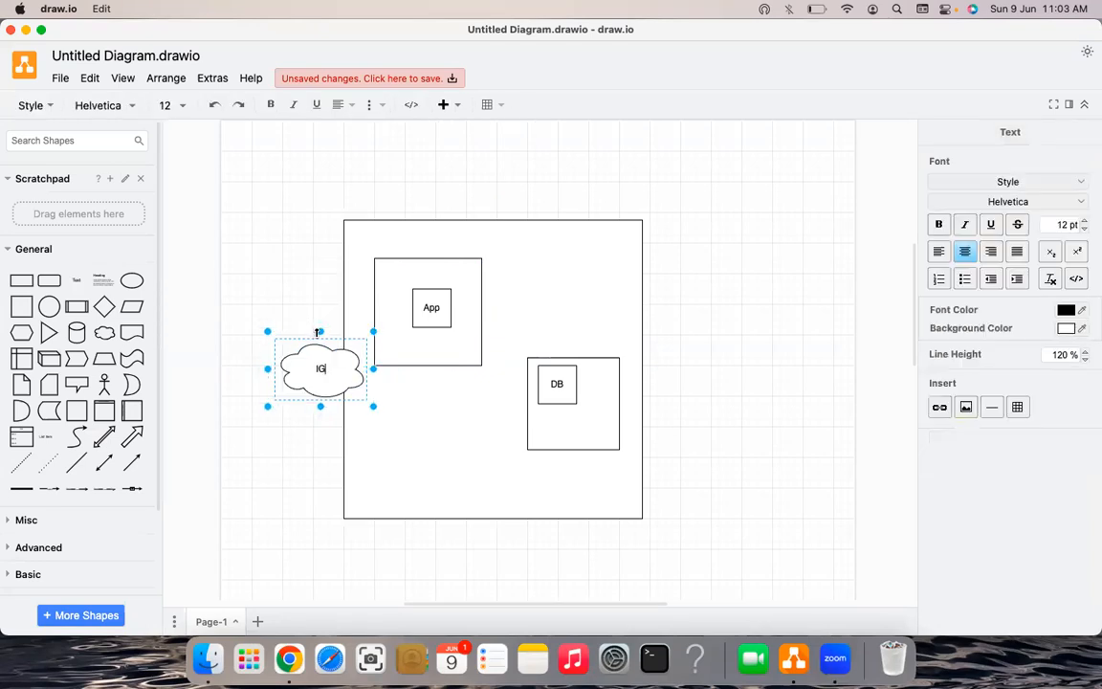
pyautogui.click(317, 332)
pyautogui.moveTo(373, 368); pyautogui.dragTo(389, 291)
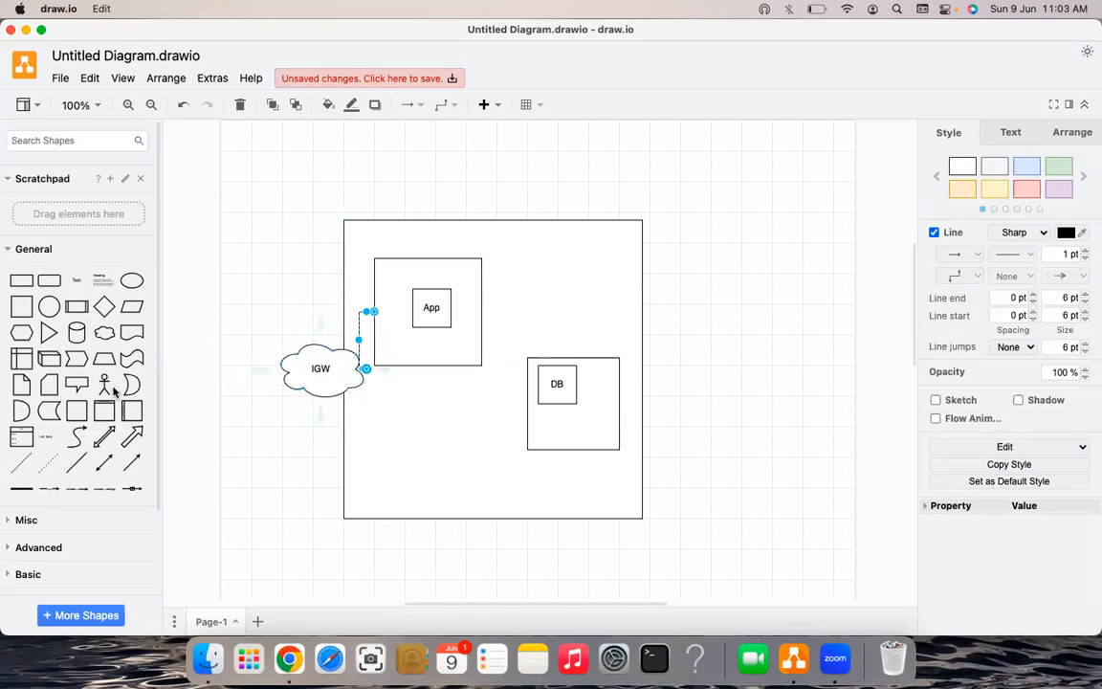
# - Paste the Actor figure at the page's top-left and shift the DB box down-right
pyautogui.hotkey('ctrl', 'v')
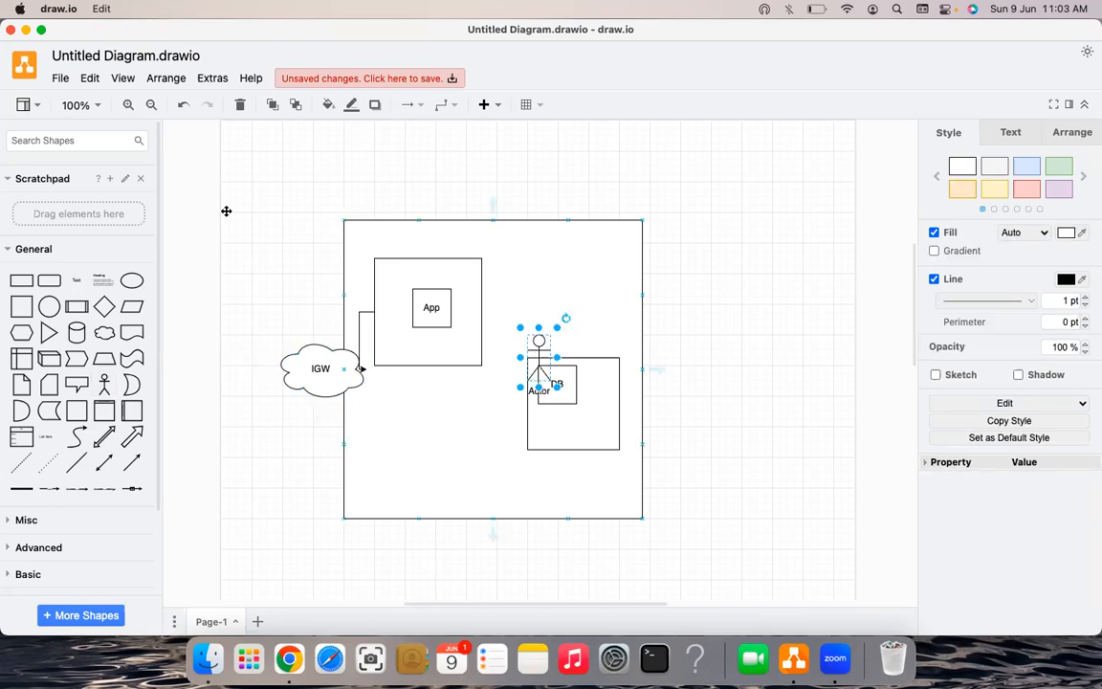
pyautogui.hotkey('ctrl', 'z')
pyautogui.hotkey('ctrl', 'v')
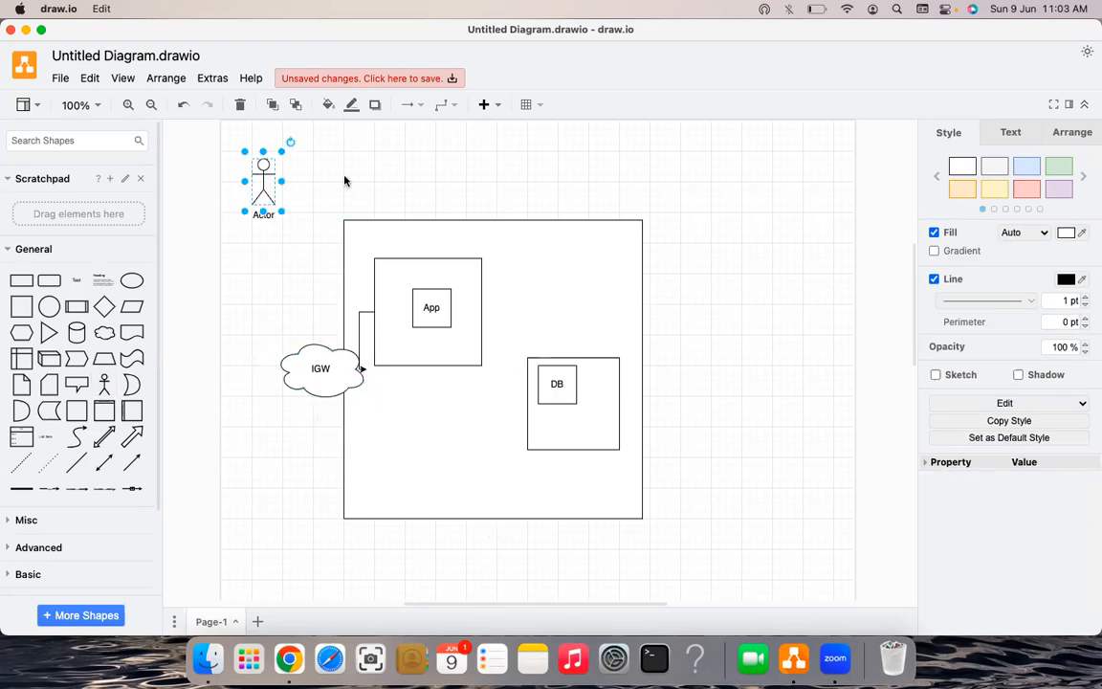
pyautogui.click(334, 181)
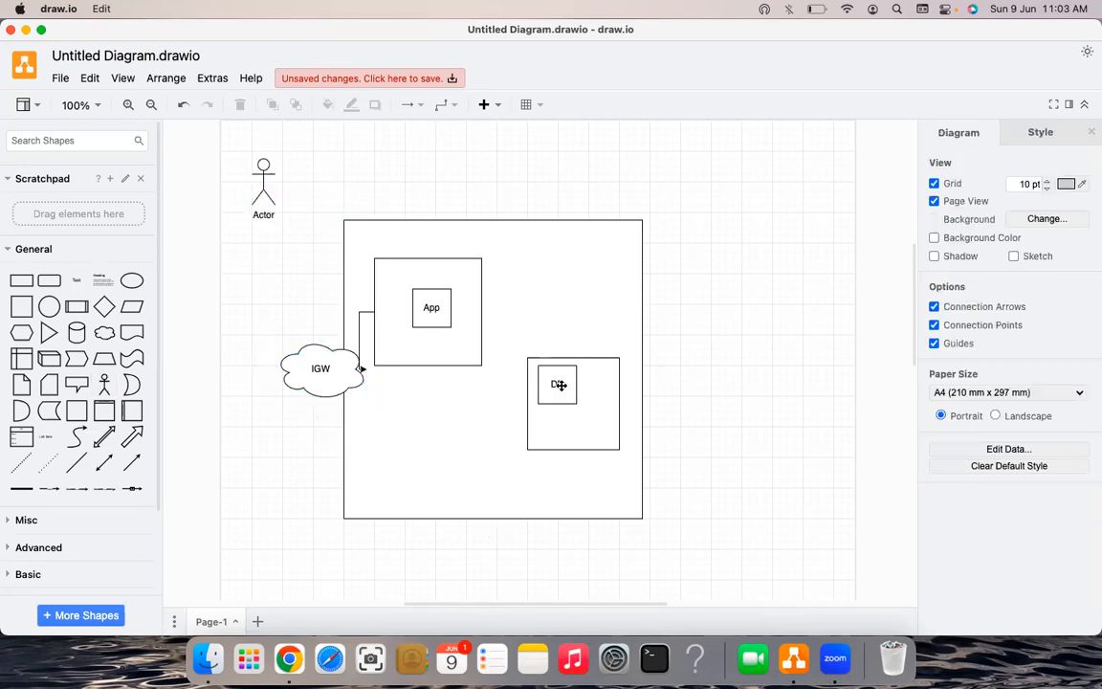
pyautogui.moveTo(580, 399)
pyautogui.moveTo(581, 399); pyautogui.dragTo(600, 415)
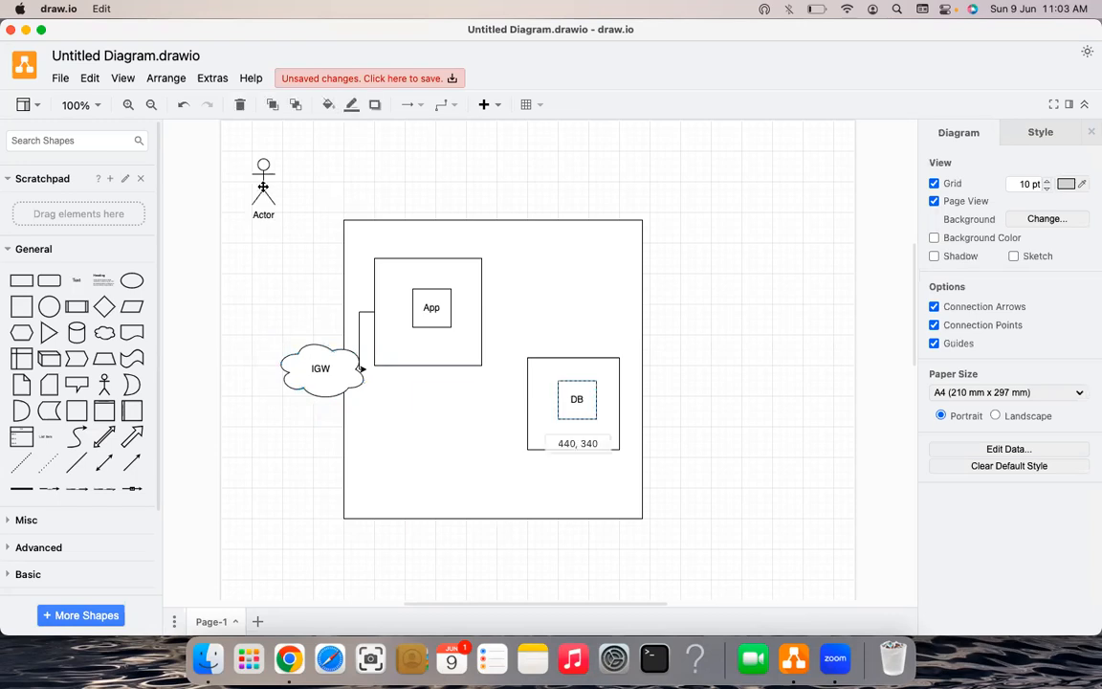
# - Move the App box lower inside its upper-left container
pyautogui.press('super+z')
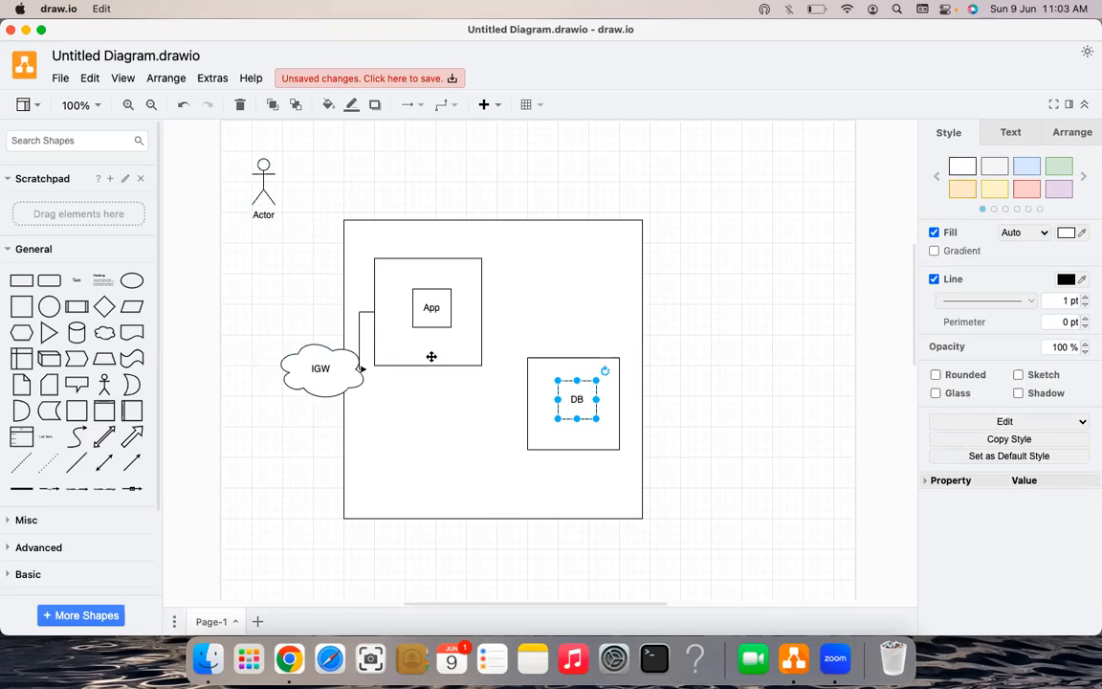
pyautogui.click(321, 237)
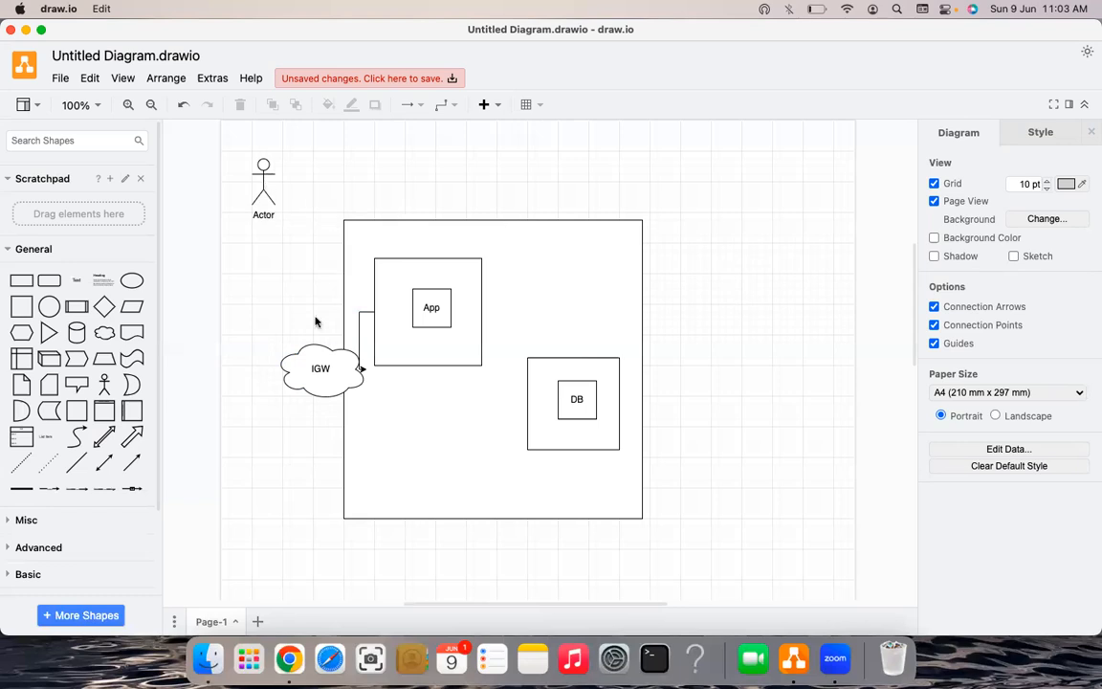
pyautogui.moveTo(432, 306); pyautogui.dragTo(433, 329)
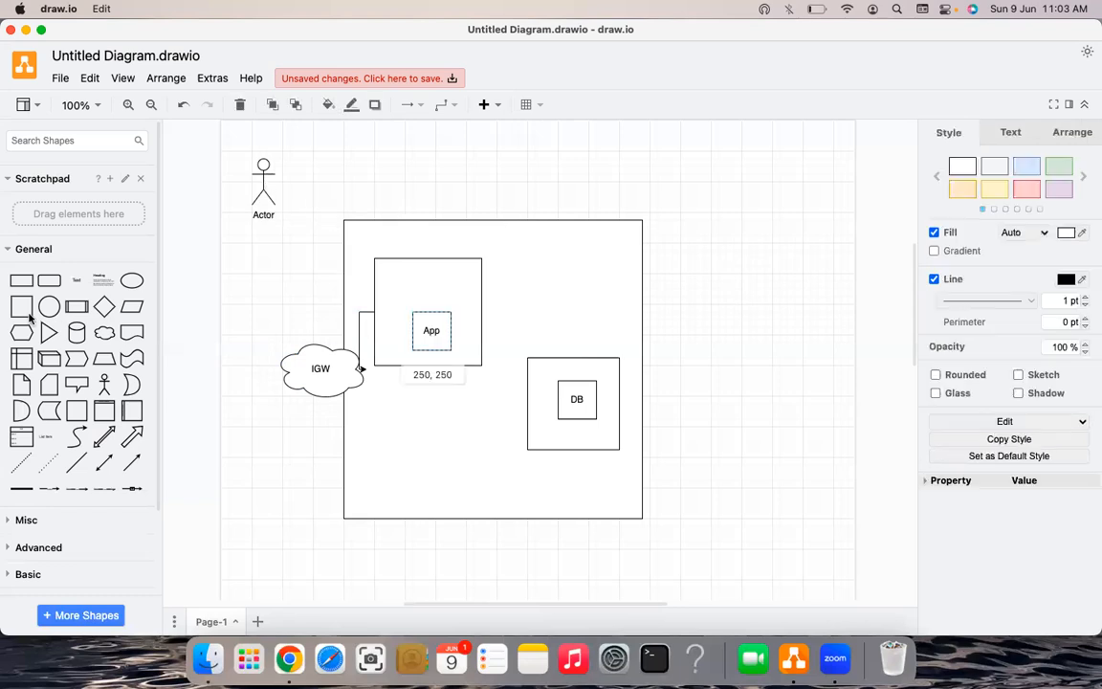
# - Add a new square at the App container's top-left and start labelling it Open
pyautogui.moveTo(24, 319); pyautogui.dragTo(526, 354)
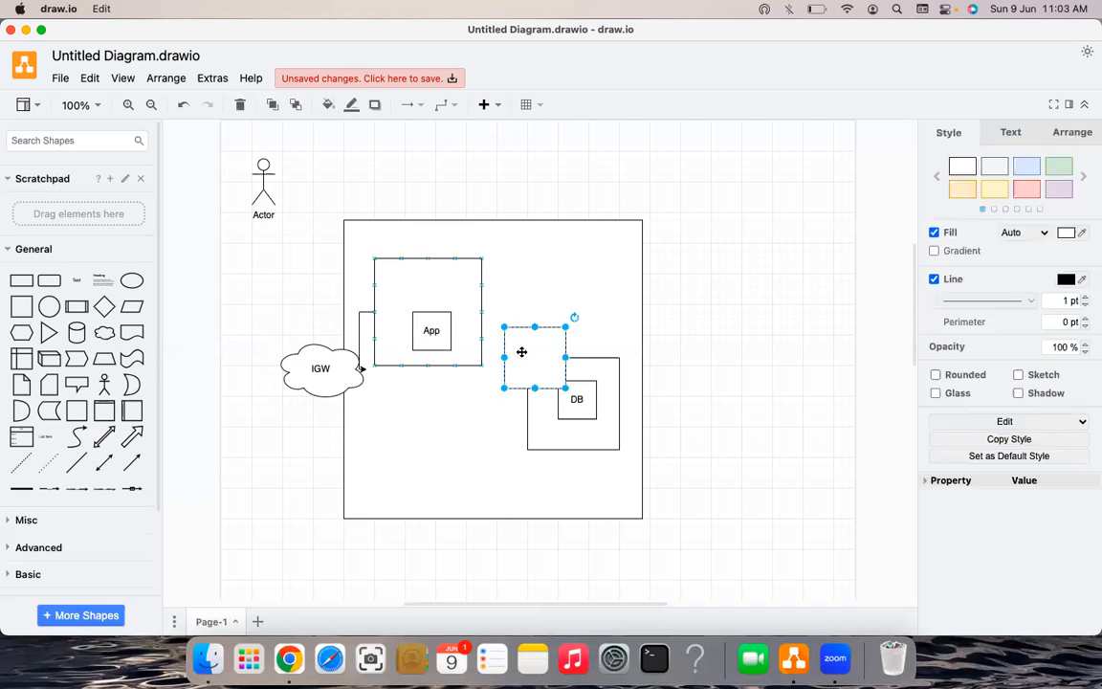
pyautogui.moveTo(409, 280)
pyautogui.mouseDown()
pyautogui.moveTo(401, 285)
pyautogui.moveTo(421, 283)
pyautogui.moveTo(394, 268)
pyautogui.moveTo(401, 284)
pyautogui.mouseUp()
pyautogui.doubleClick(400, 286)
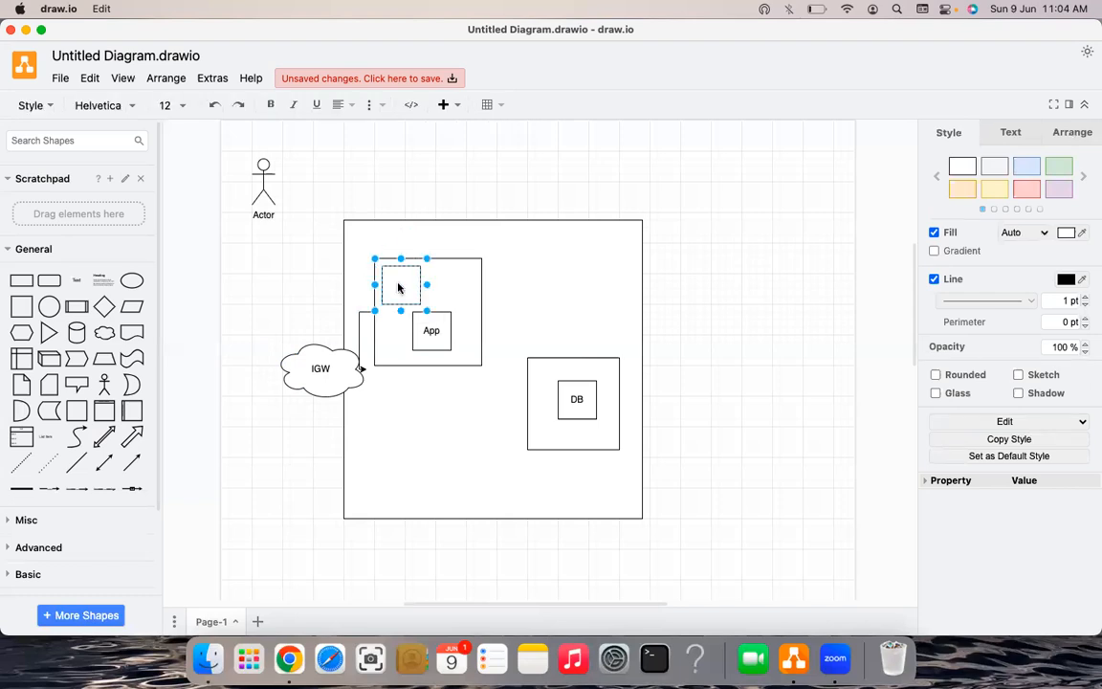
pyautogui.write('OpenVPN')
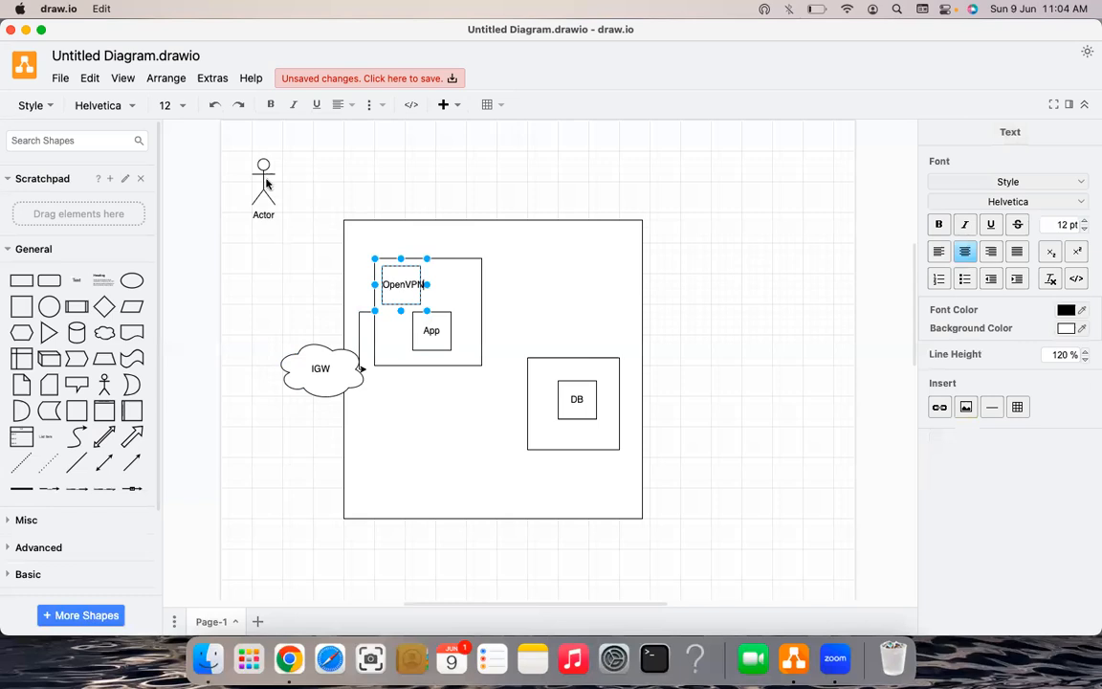
pyautogui.hotkey('ctrl', 'z')
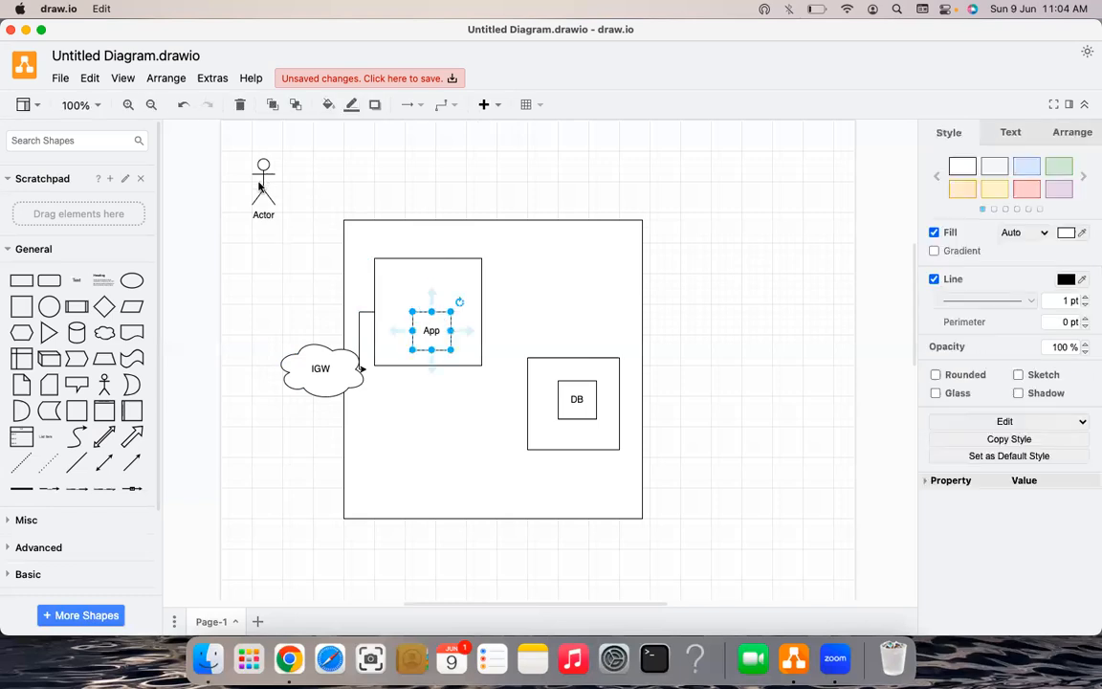
# - Restore the OpenVPN box above App and connect the Actor to the IGW cloud
pyautogui.press('super+shift+z')
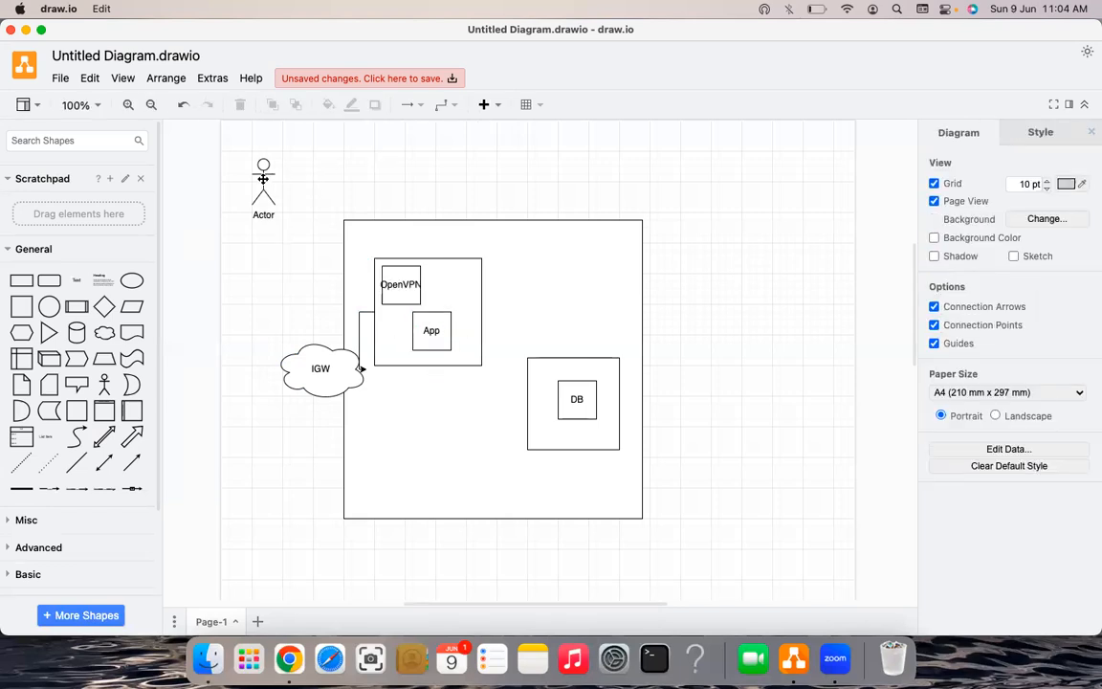
pyautogui.press('Tab')
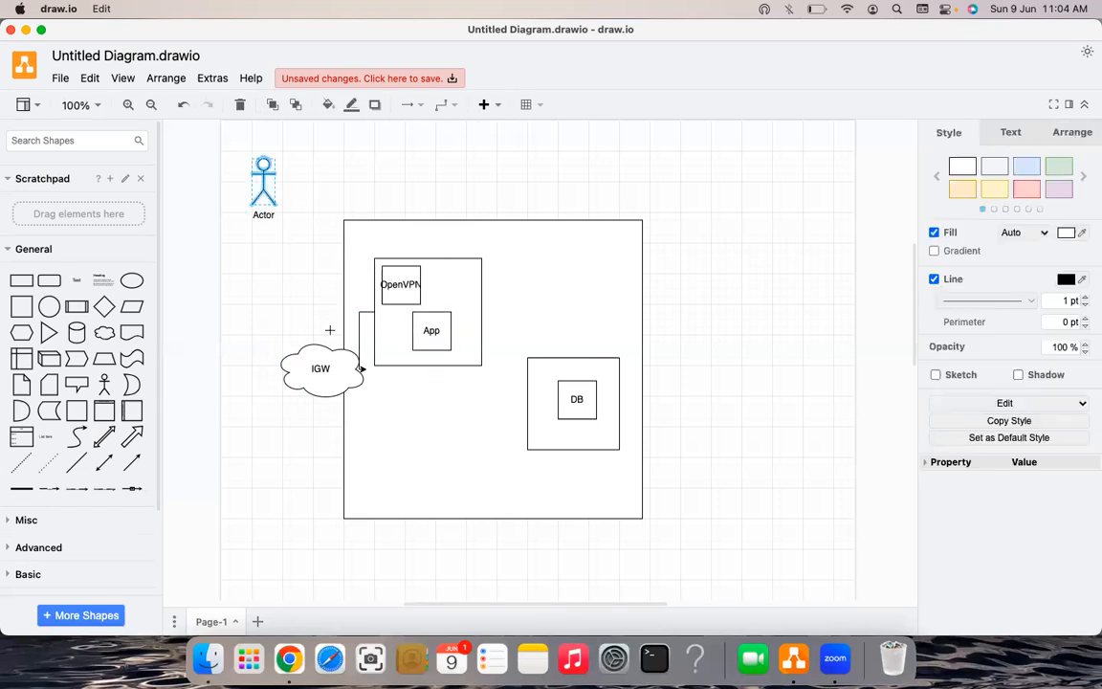
pyautogui.keyDown('alt'); pyautogui.keyDown('shift'); pyautogui.click(313, 349); pyautogui.keyUp('shift'); pyautogui.keyUp('alt')
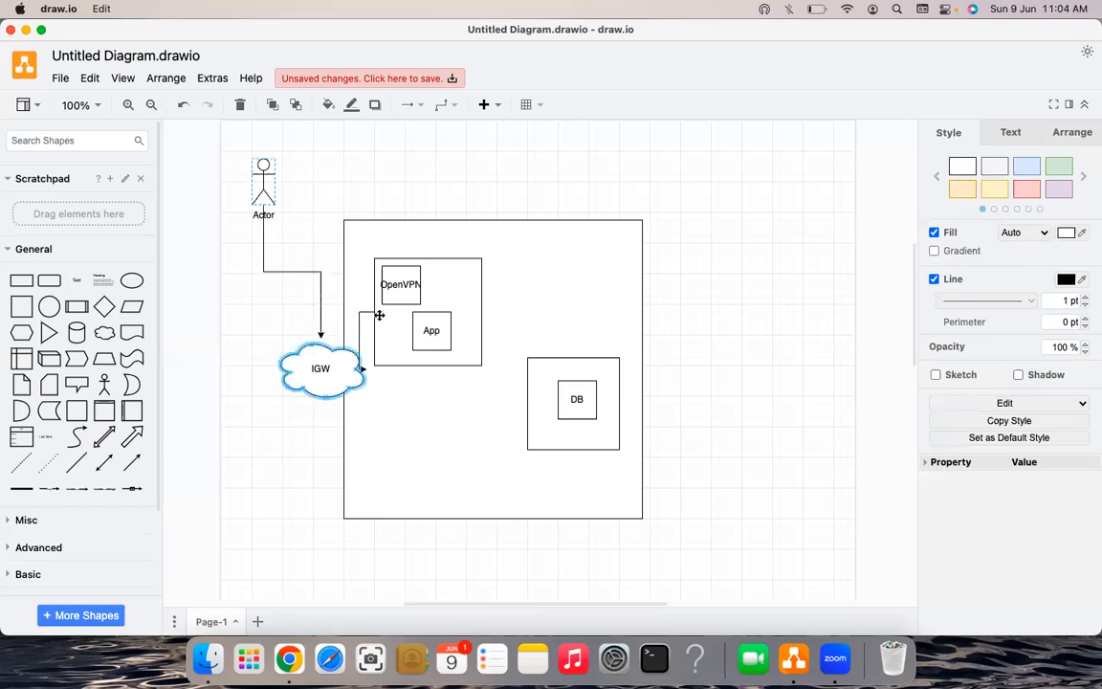
pyautogui.press('super+z')
pyautogui.press('super+z')
pyautogui.press('super+shift+z')
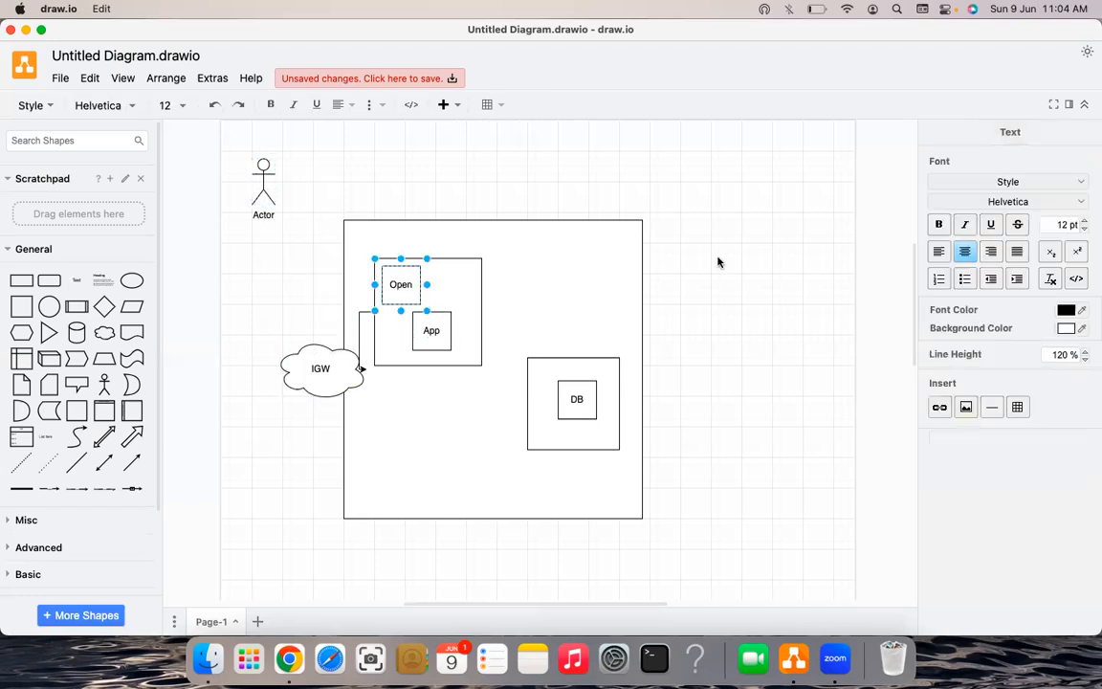
pyautogui.press('super+shift+z')
pyautogui.press('super+shift+z')
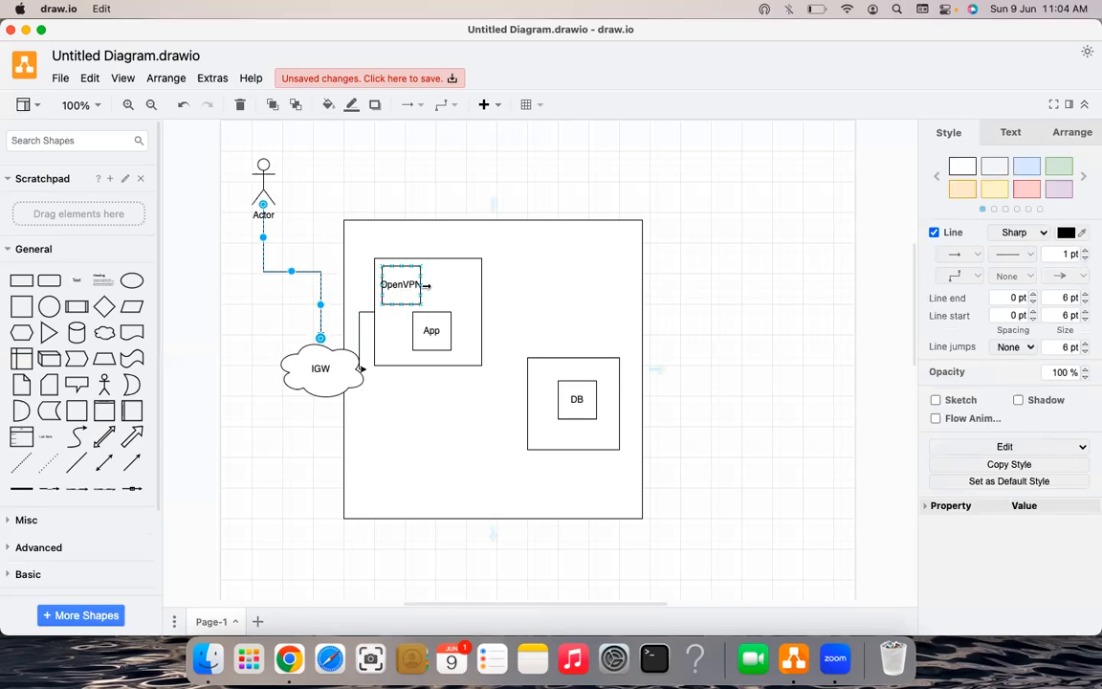
# - Reselect the OpenVPN box, then select the 10.0.0.0/16 private subnet value in OpenVPN settings
pyautogui.click(432, 284)
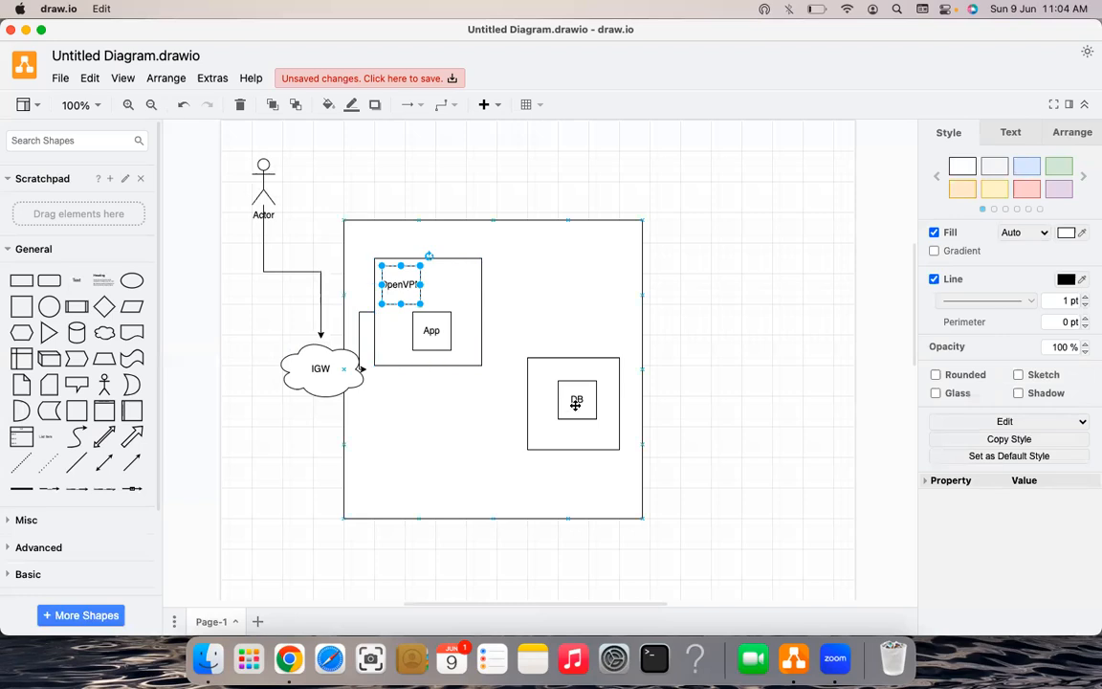
pyautogui.press('Tab')
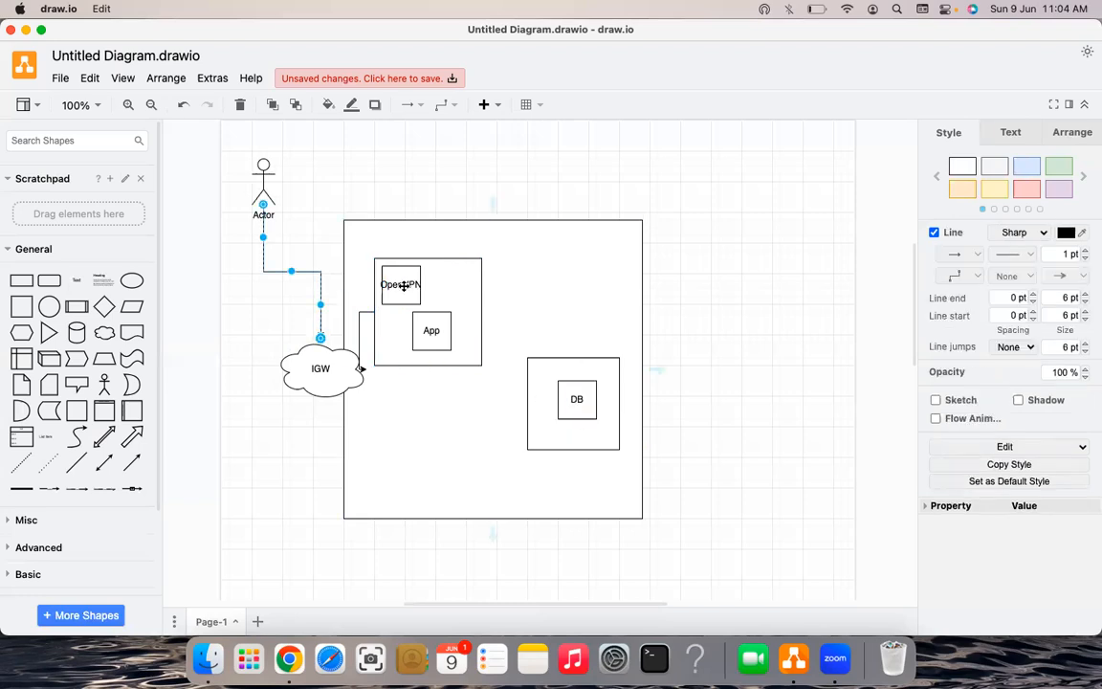
pyautogui.hotkey('shift', 'Tab')
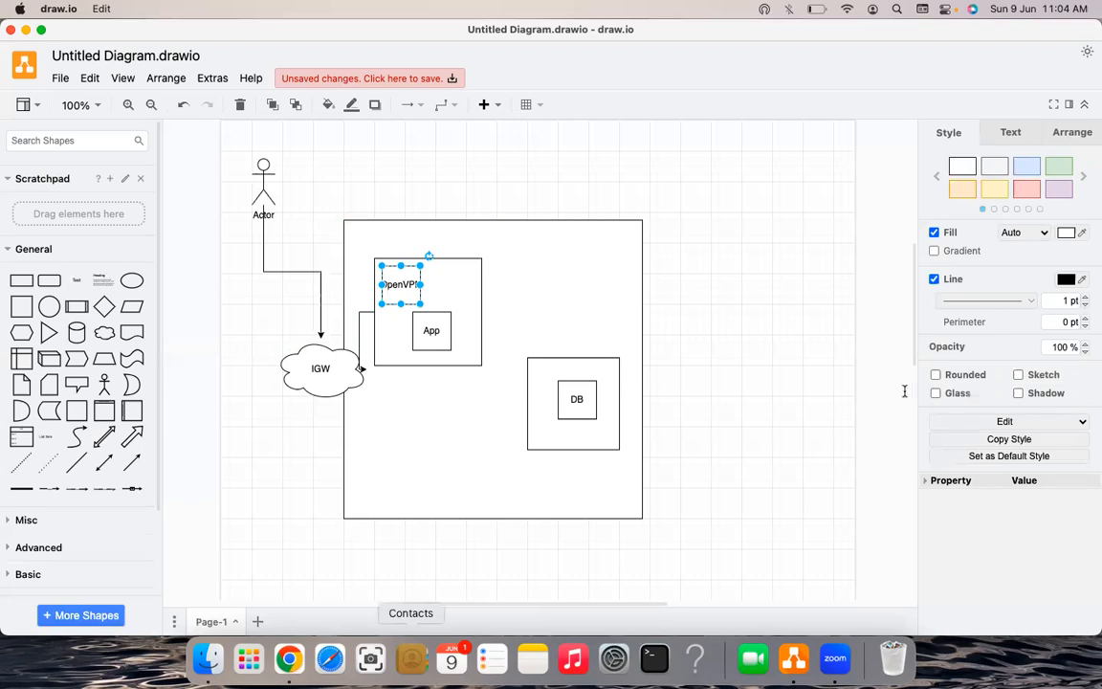
pyautogui.press('super+Tab')
pyautogui.moveTo(890, 401); pyautogui.dragTo(826, 401)
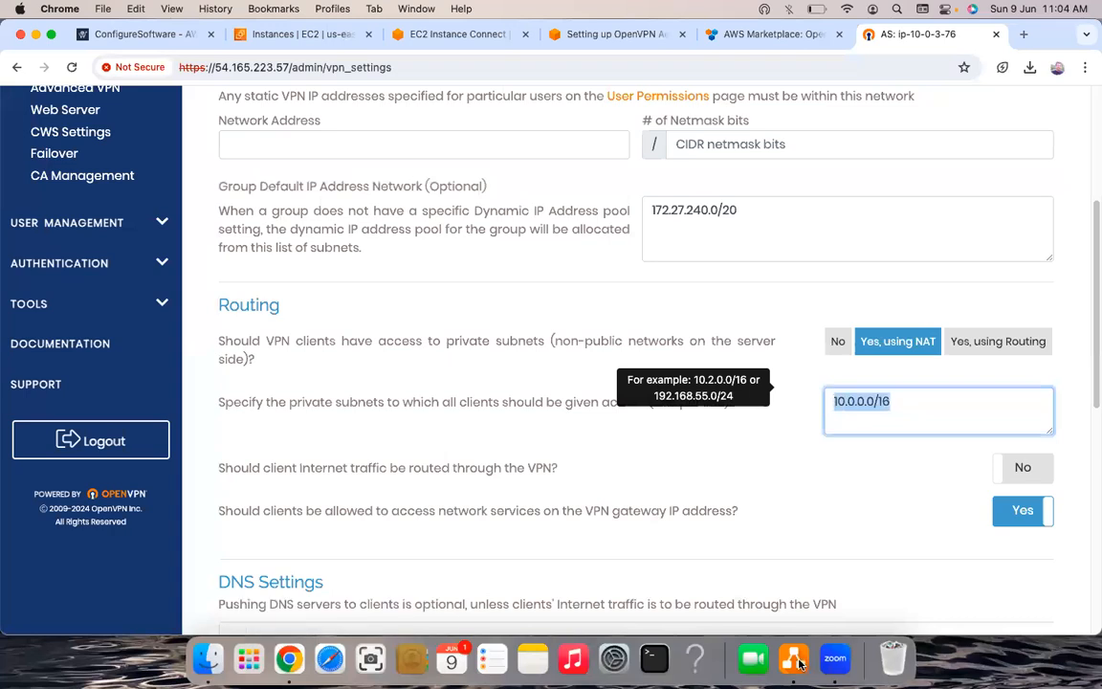
# - Switch from draw.io back to the browser's EC2 instances list
pyautogui.press('super+Tab')
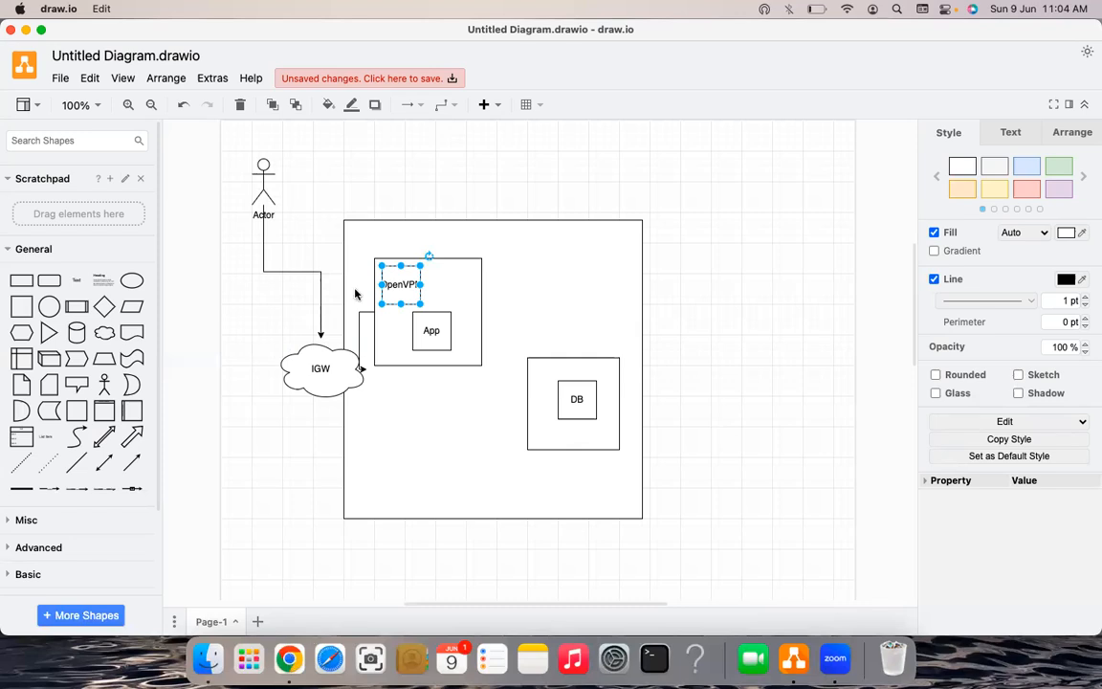
pyautogui.press('super+Tab')
pyautogui.click(399, 33)
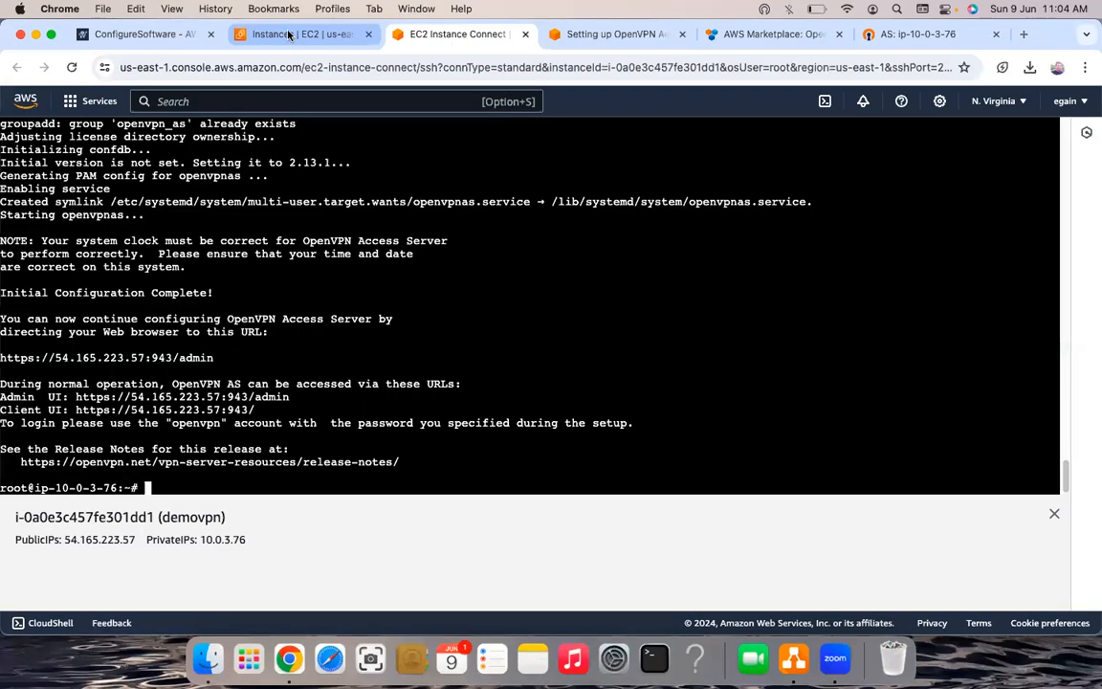
pyautogui.press('super+alt+Left')
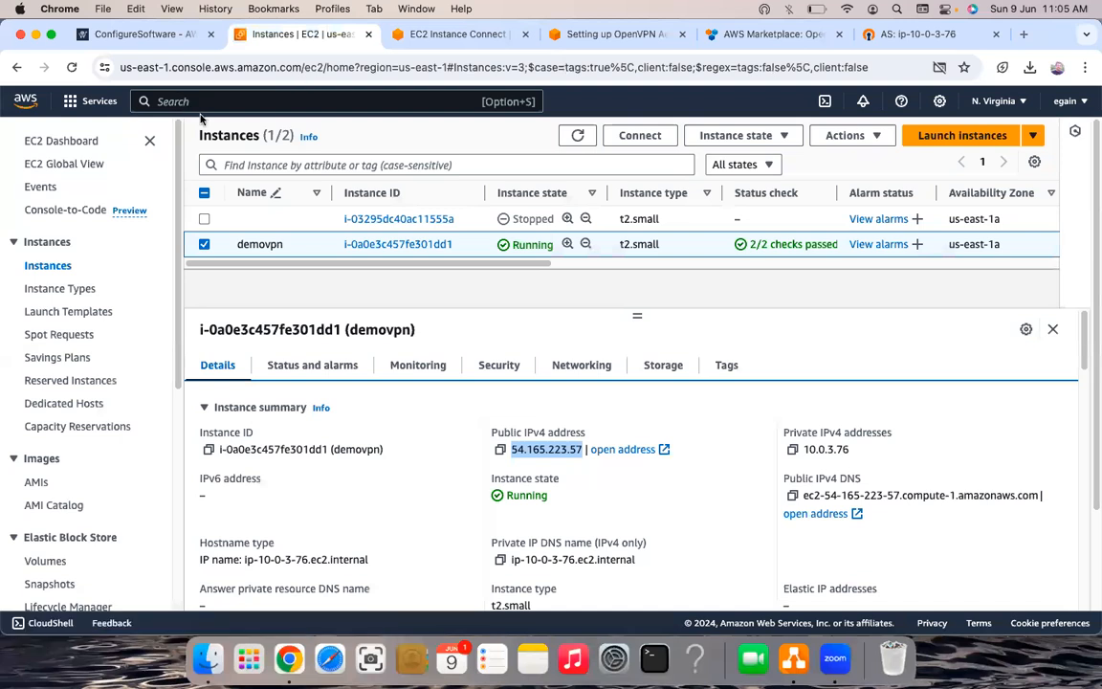
# - Search the AWS services bar for vpc and open the VPC console
pyautogui.click(199, 105)
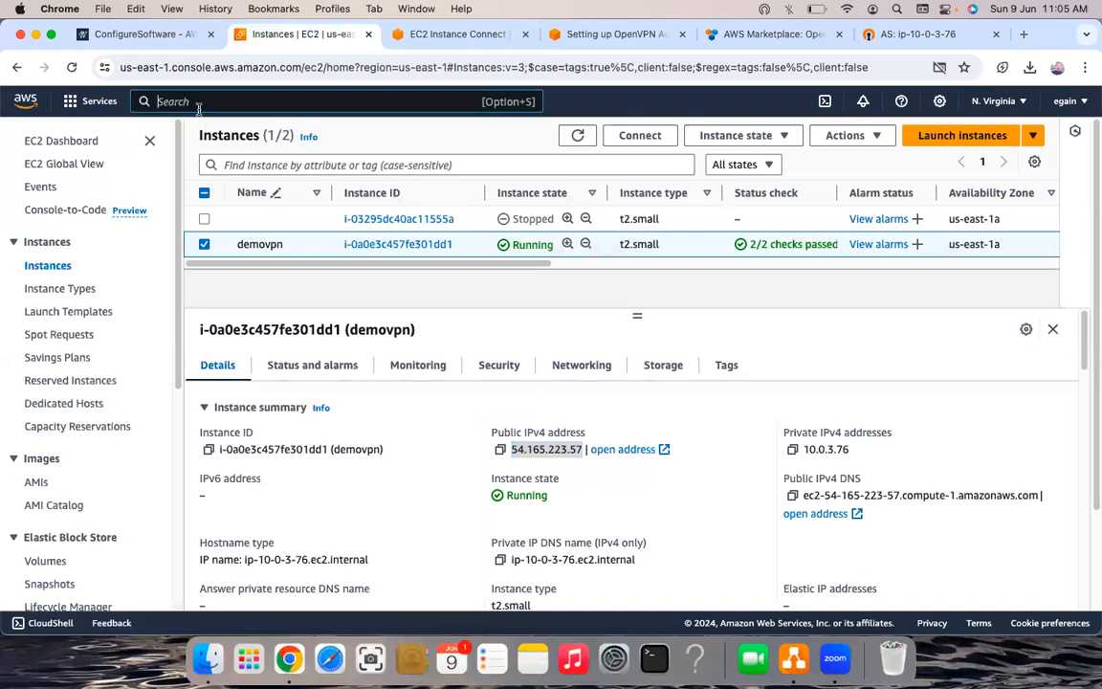
pyautogui.press('super+grave')
pyautogui.write('vpc')
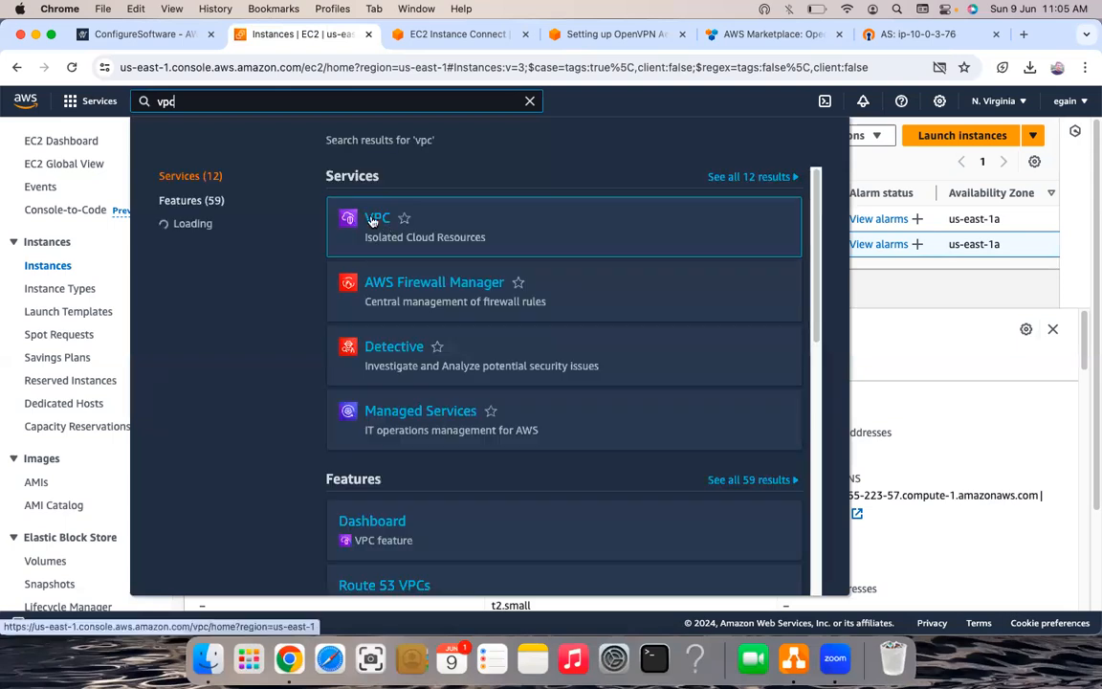
pyautogui.click(373, 221)
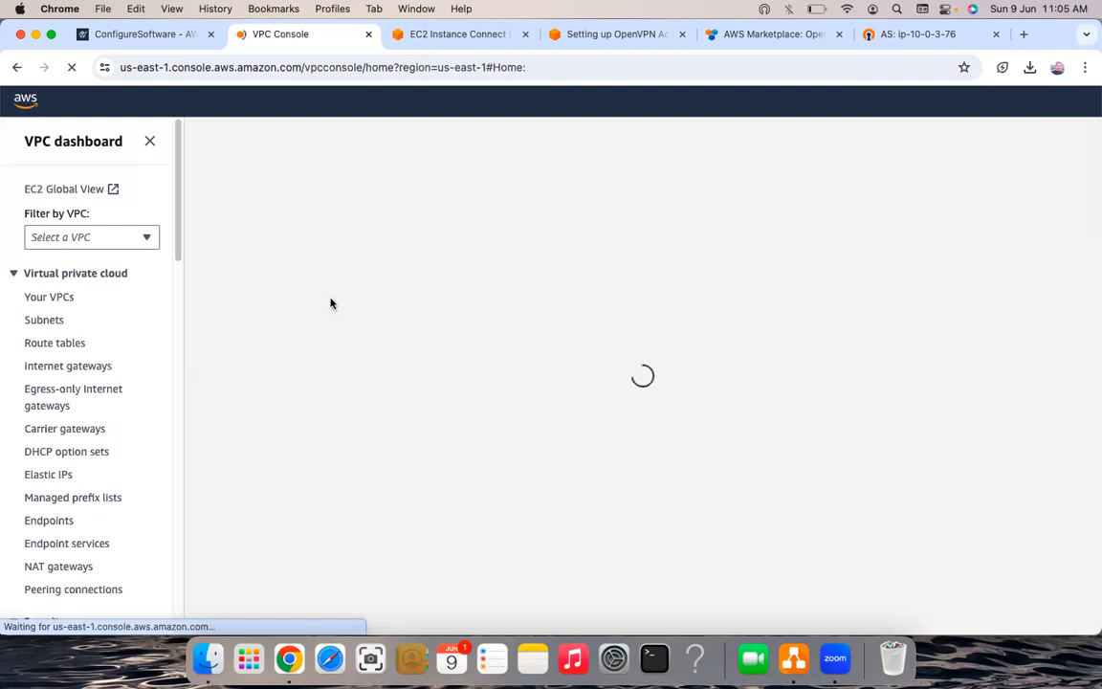
# - Open the VPC list, select old-demo-vpc and view its resource map
pyautogui.click(41, 322)
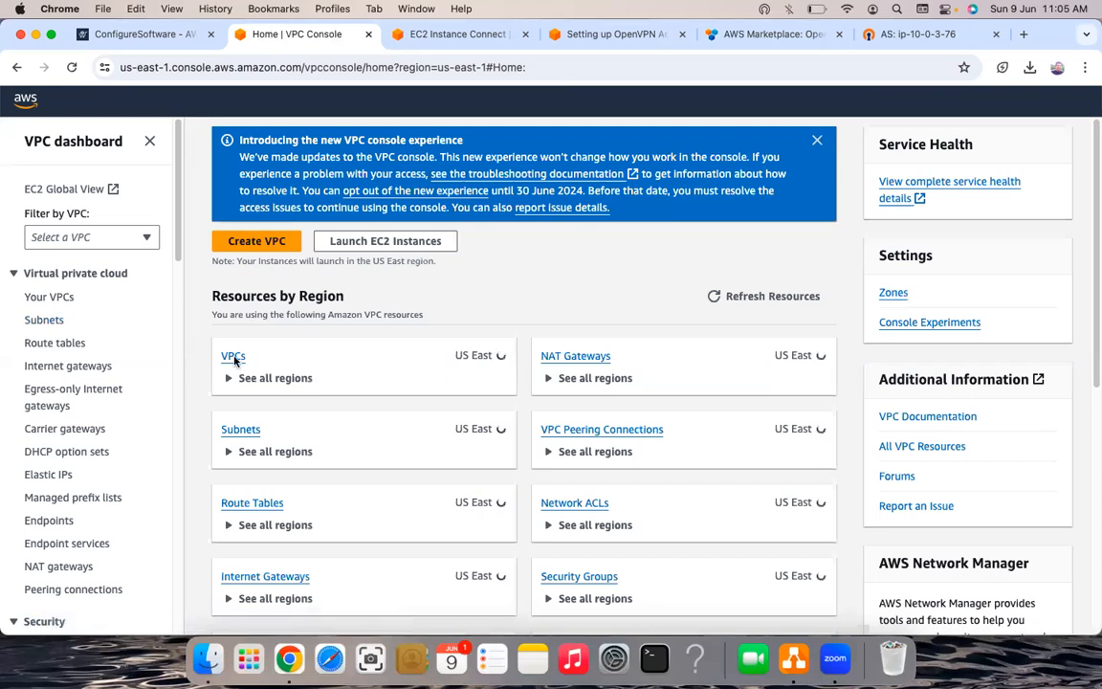
pyautogui.click(233, 360)
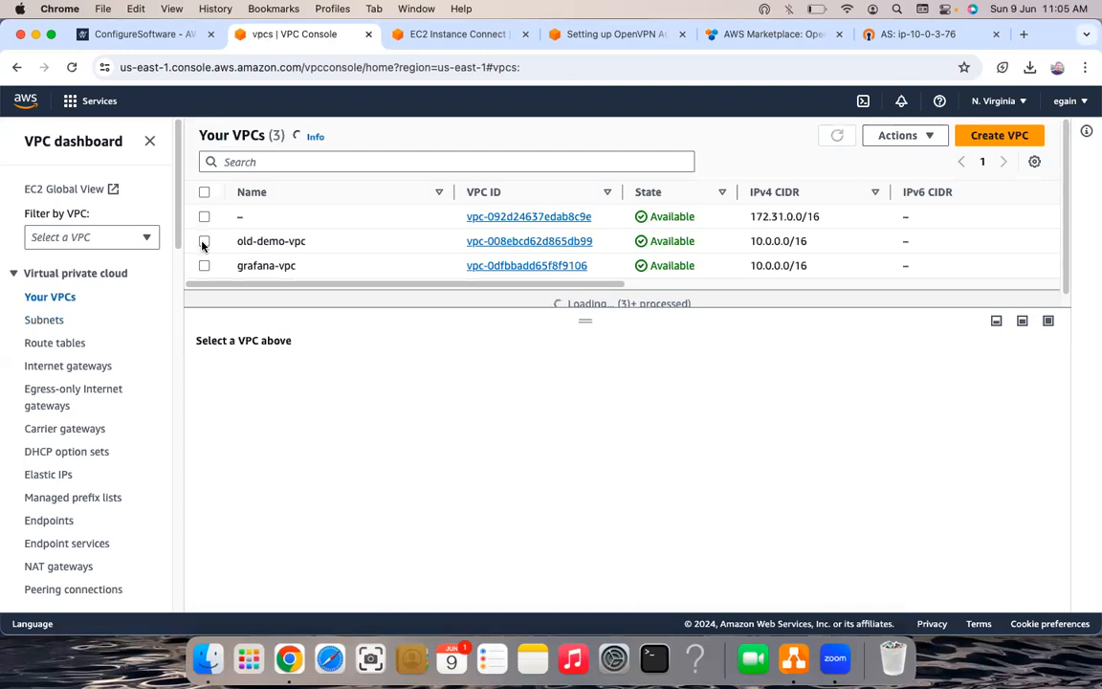
pyautogui.click(204, 241)
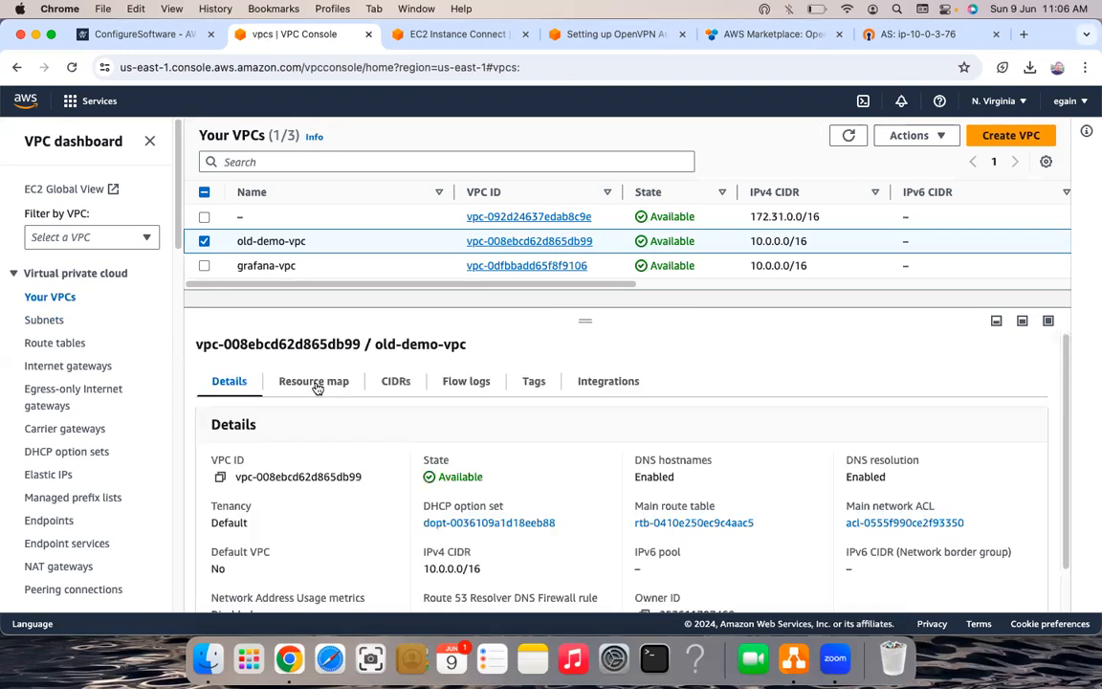
pyautogui.click(314, 380)
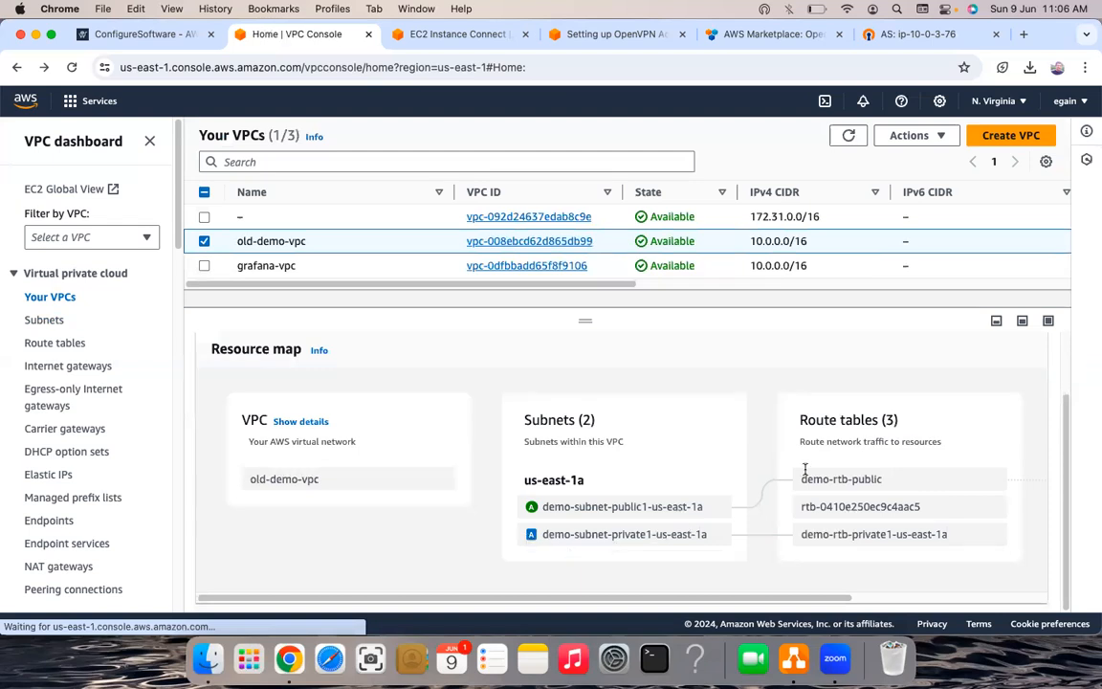
# - Reopen old-demo-vpc's resource map and copy the private subnet CIDR 10.0.128.0/20
pyautogui.click(319, 350)
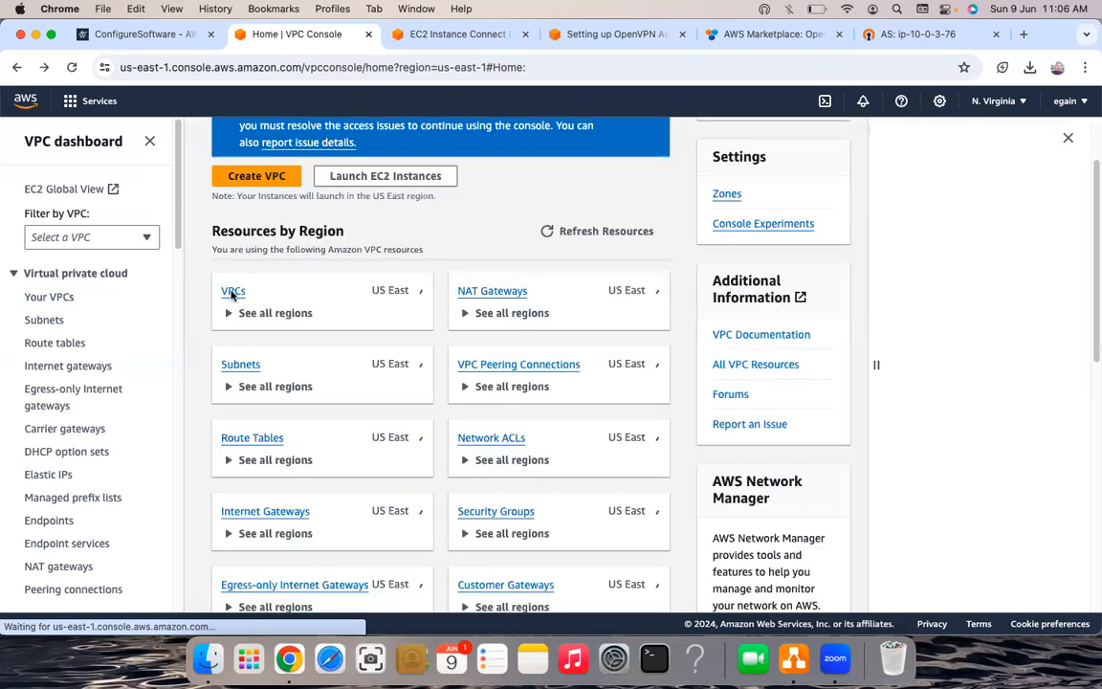
pyautogui.click(233, 292)
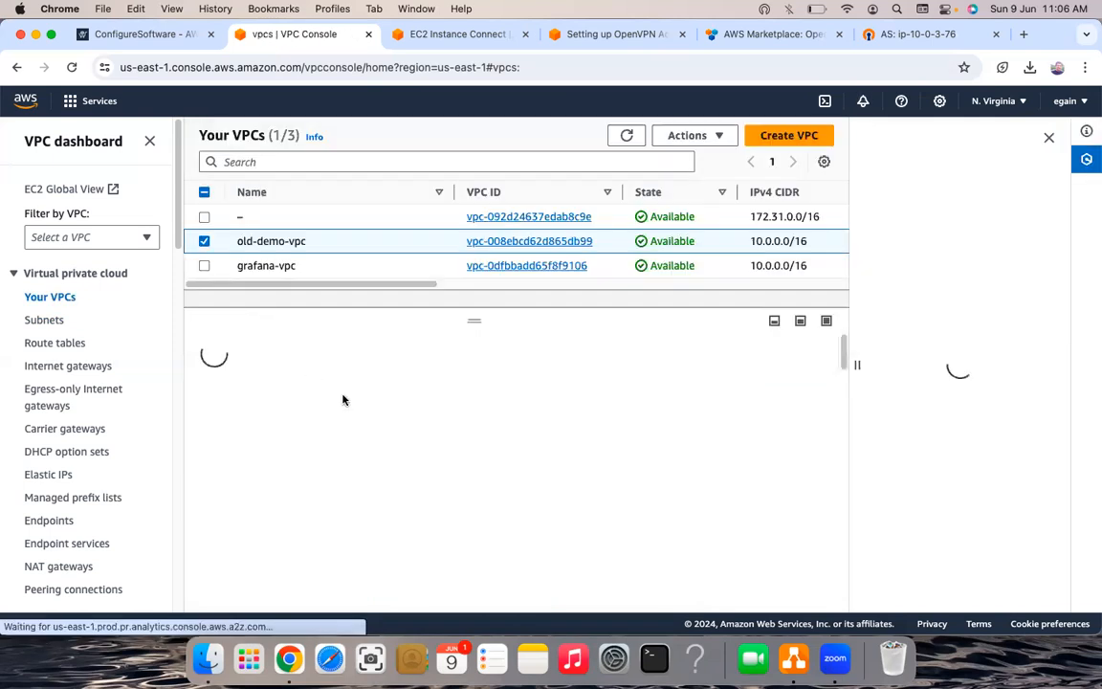
pyautogui.click(323, 387)
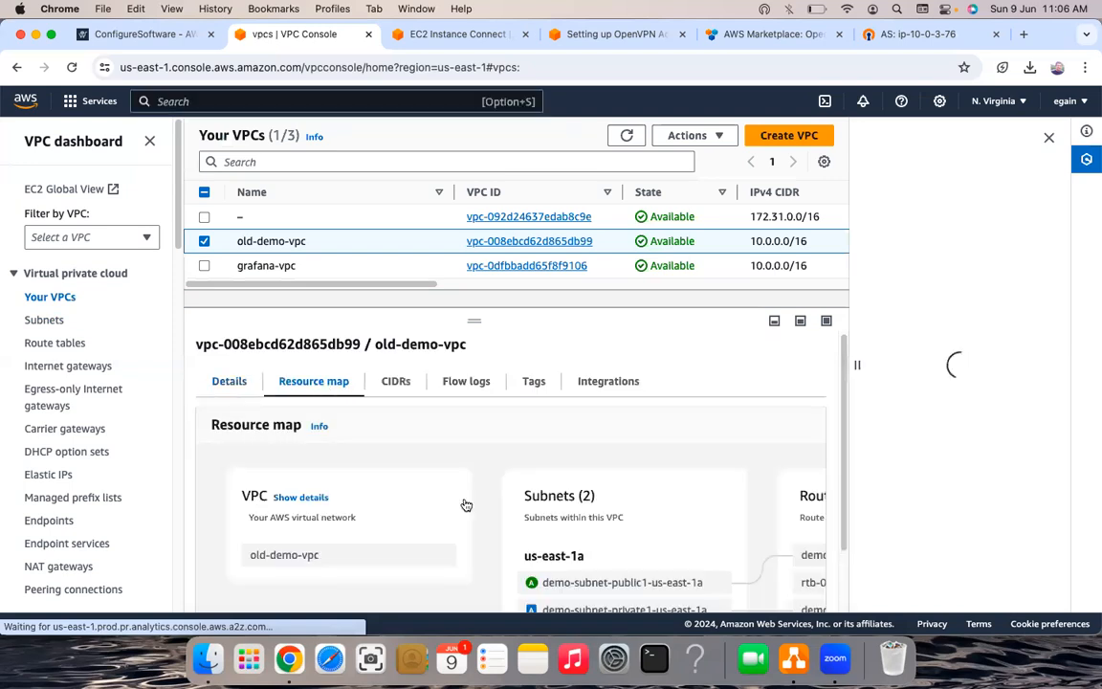
pyautogui.scroll(-2, 602, 547)
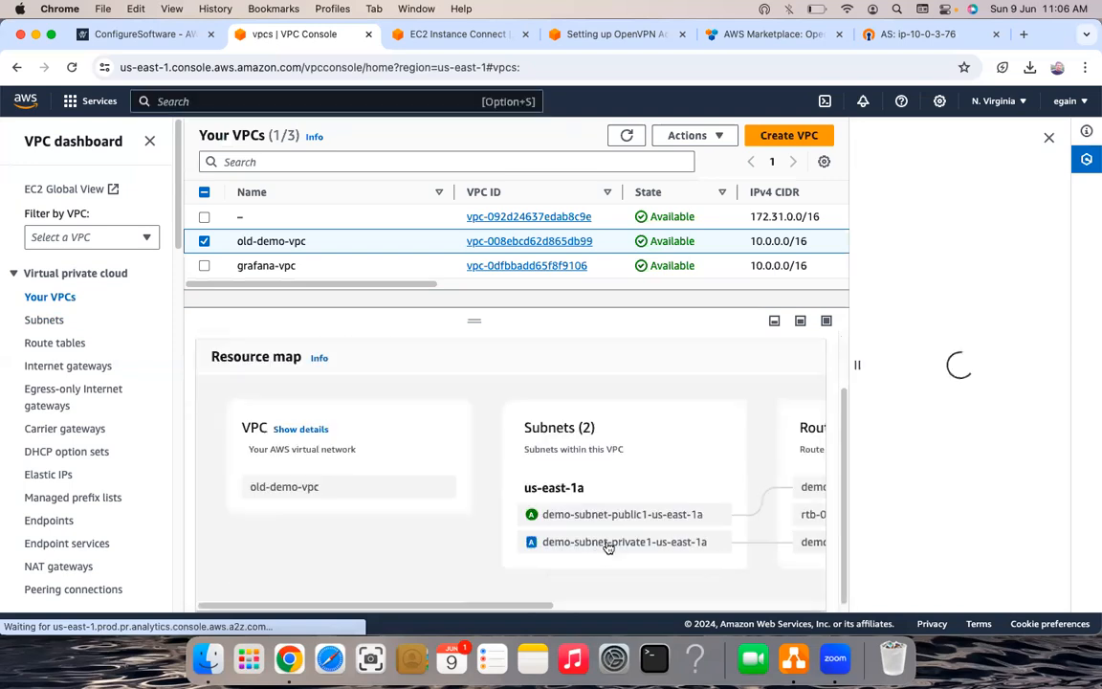
pyautogui.click(602, 545)
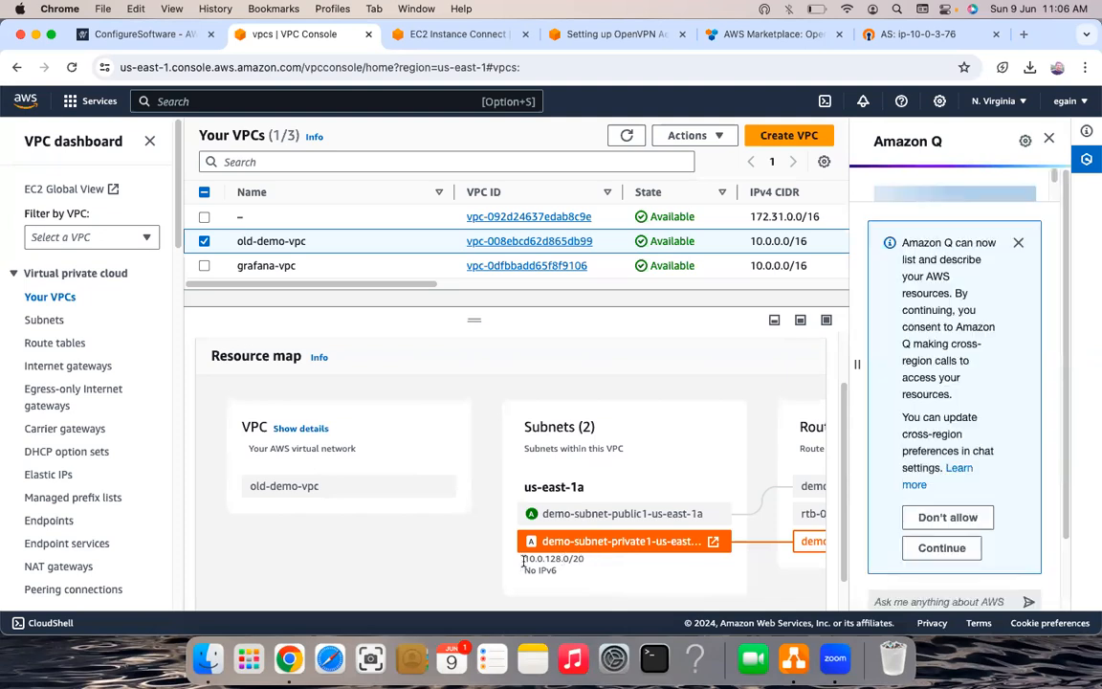
pyautogui.press('super+r')
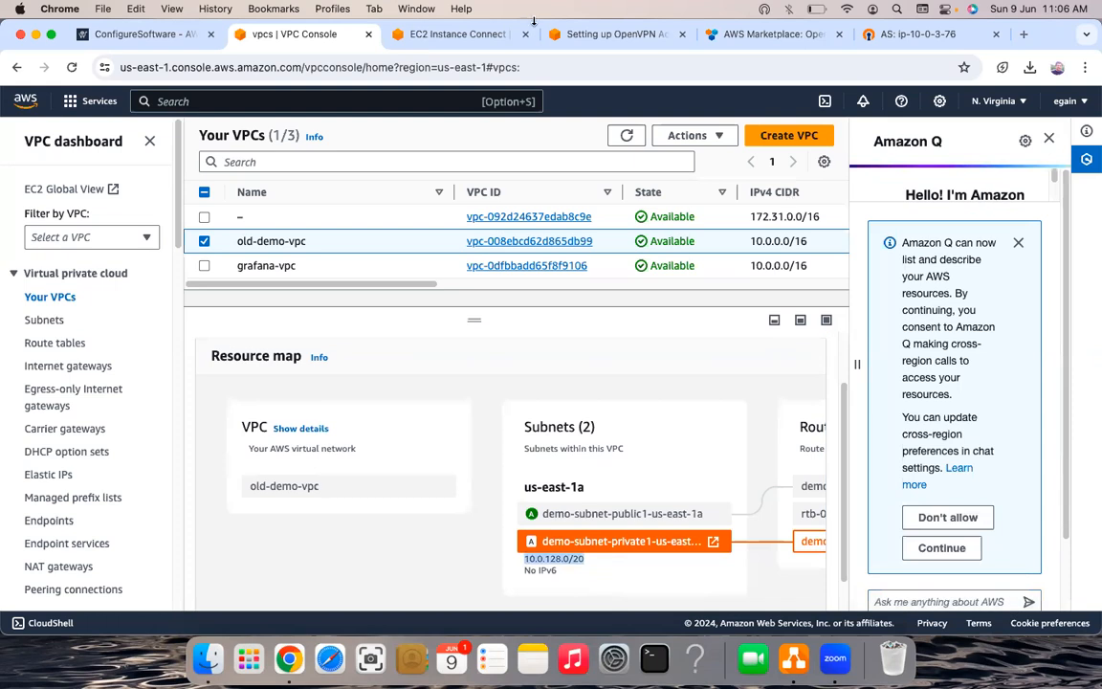
pyautogui.press('super+r')
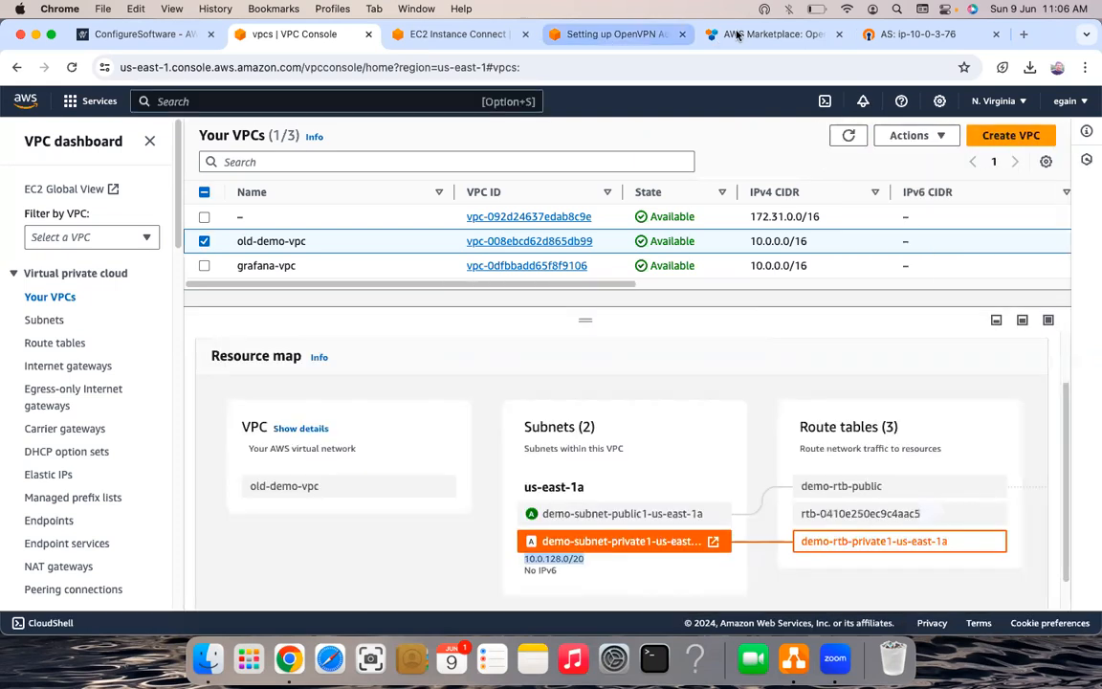
pyautogui.click(736, 34)
# - Paste 10.0.128.0/20 over the group default network and private subnets values in VPN Settings
pyautogui.hotkey('ctrl', 'Tab')
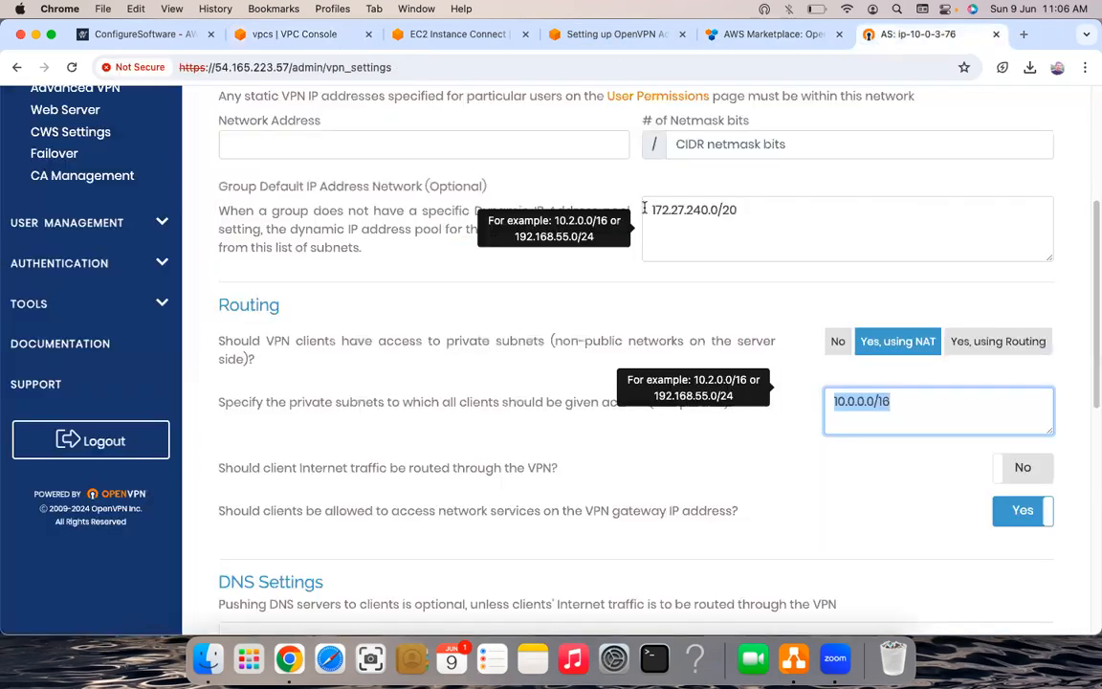
pyautogui.click(641, 214)
pyautogui.write('10.0.128.0/20')
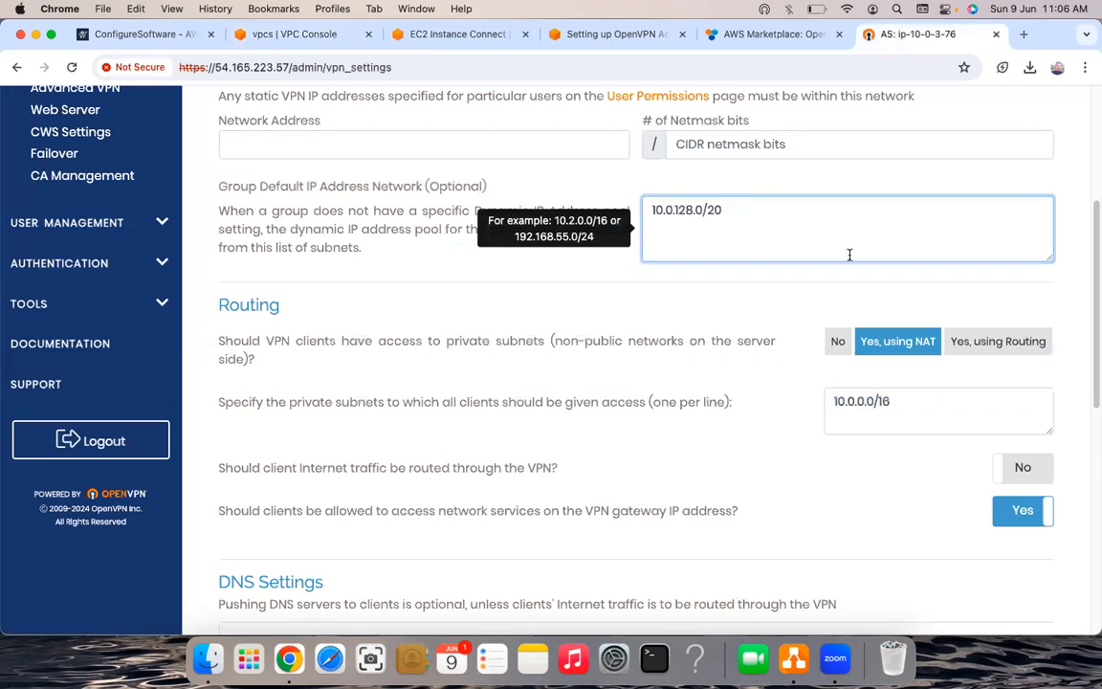
pyautogui.scroll(1, 852, 283)
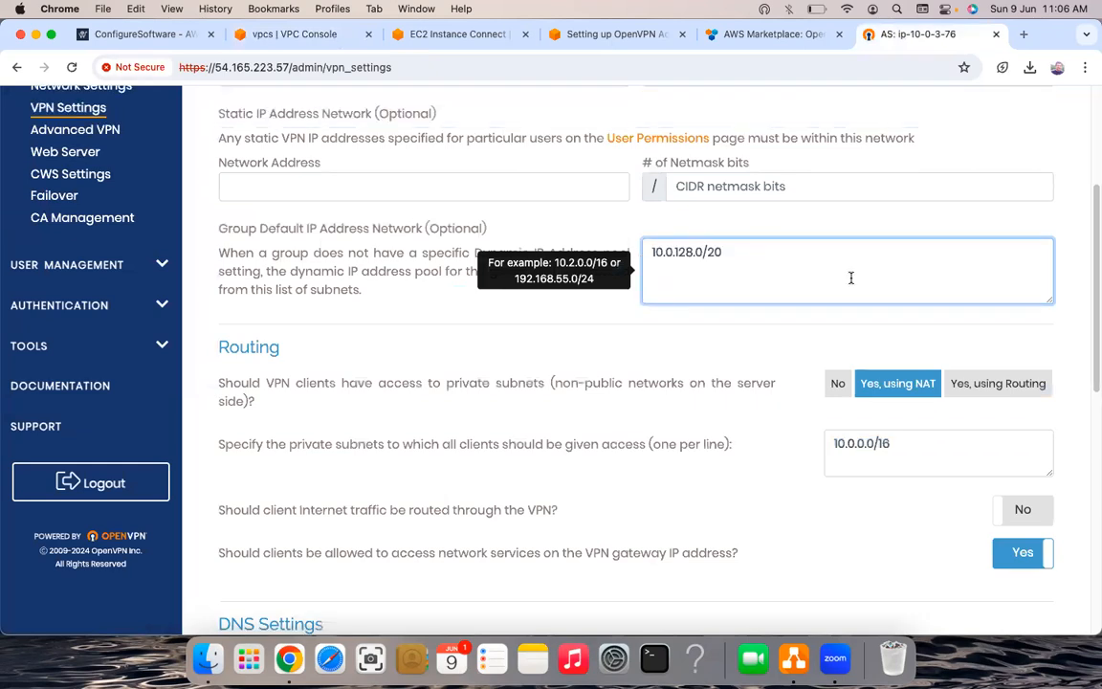
pyautogui.scroll(-1, 850, 277)
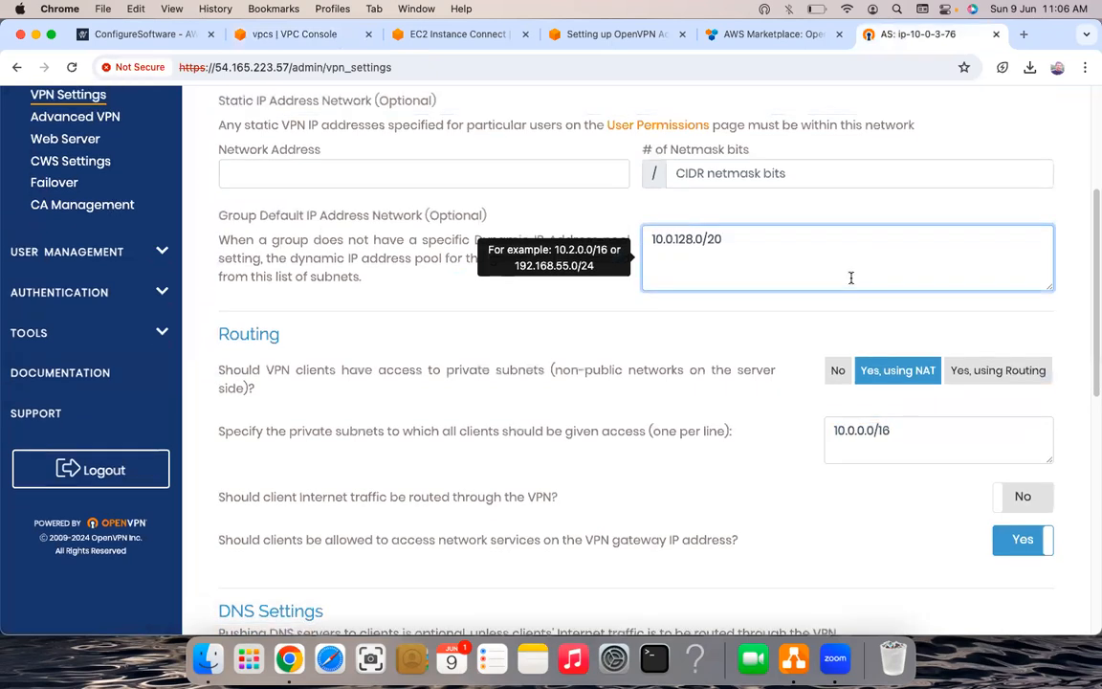
pyautogui.tripleClick(892, 443)
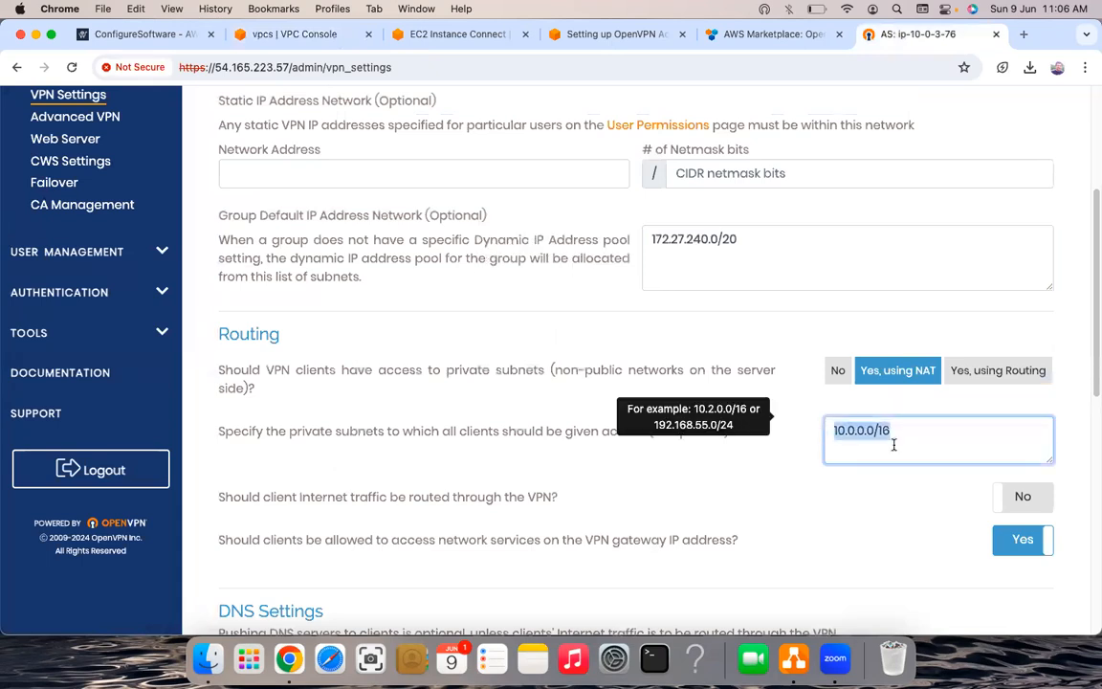
pyautogui.write('10.0.128.0/20')
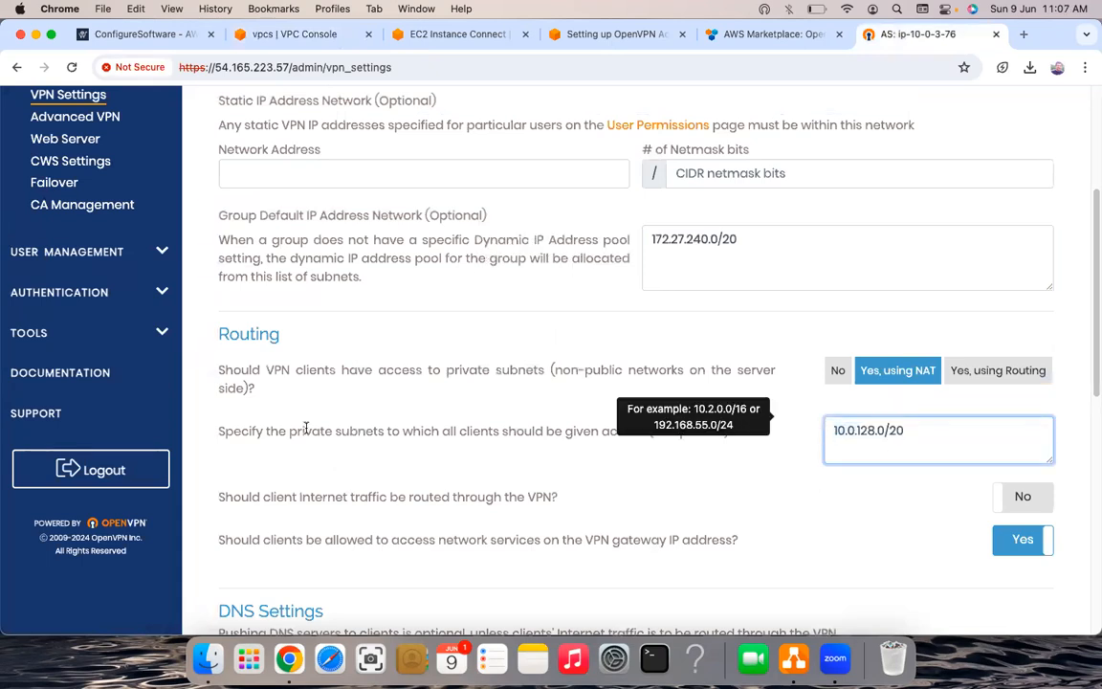
pyautogui.scroll(-2, 388, 440)
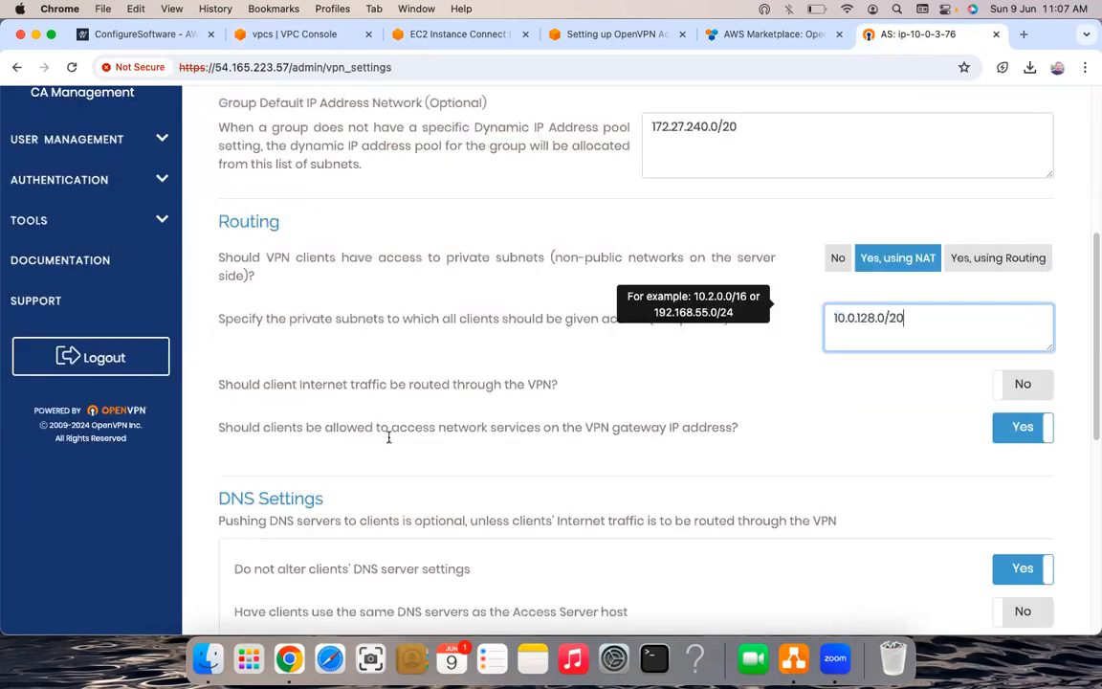
pyautogui.scroll(-5, 574, 536)
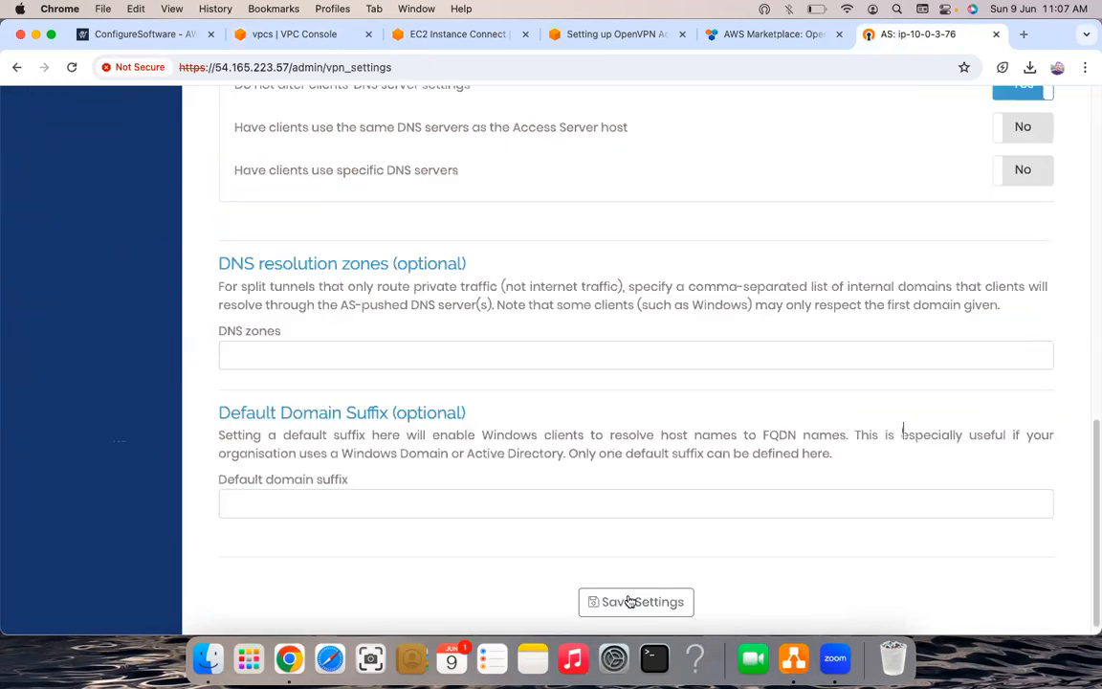
pyautogui.scroll(-1, 630, 601)
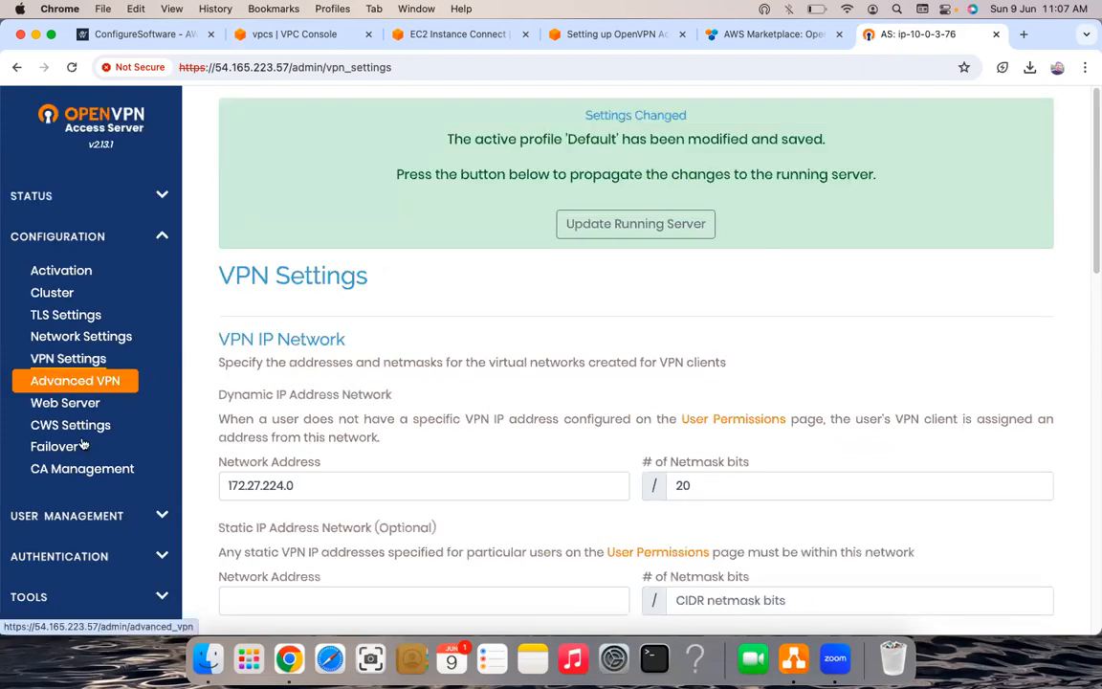
# - Expand User Management, open User Profiles and sort the user list by username
pyautogui.scroll(-1, 139, 328)
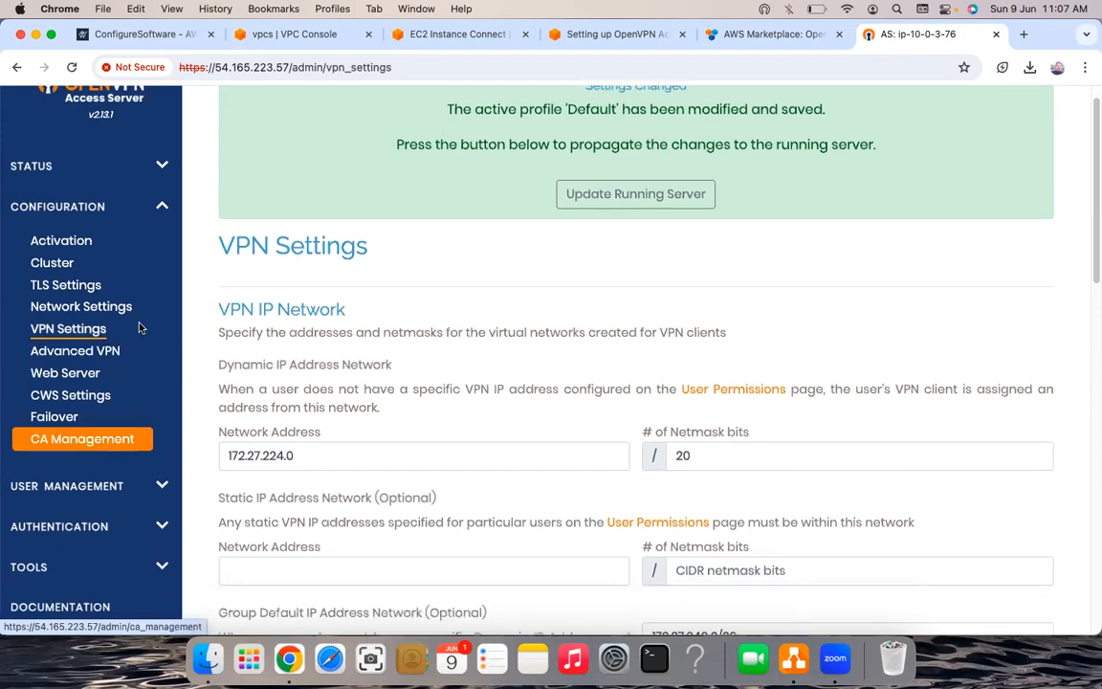
pyautogui.scroll(-2, 139, 328)
pyautogui.scroll(1, 138, 328)
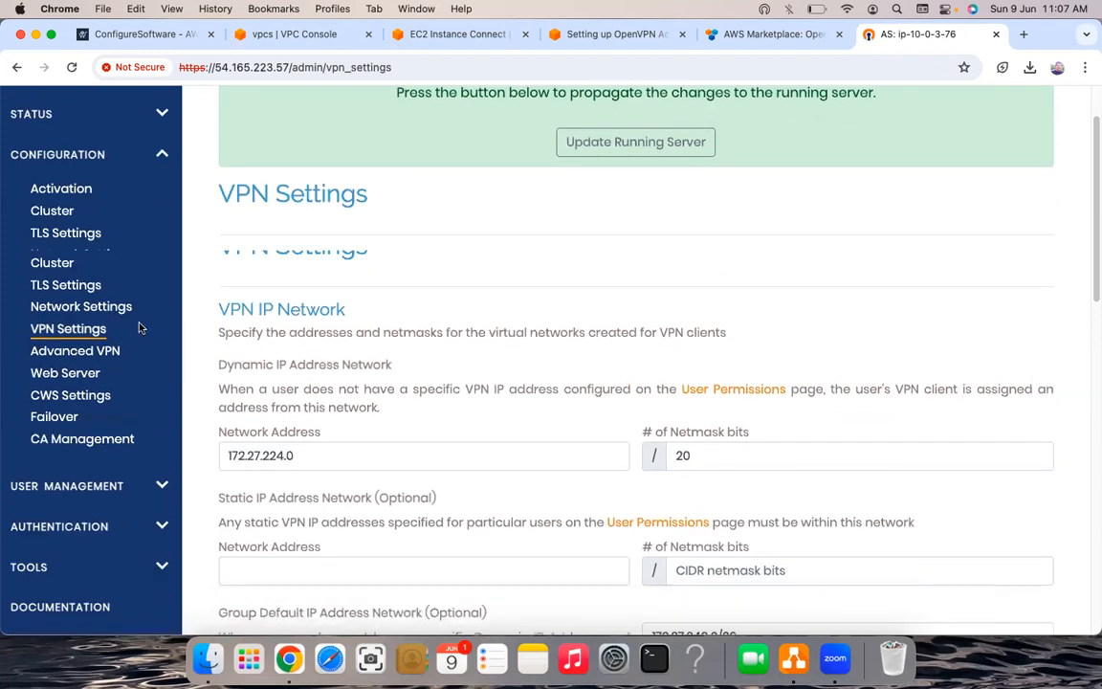
pyautogui.scroll(-2, 110, 333)
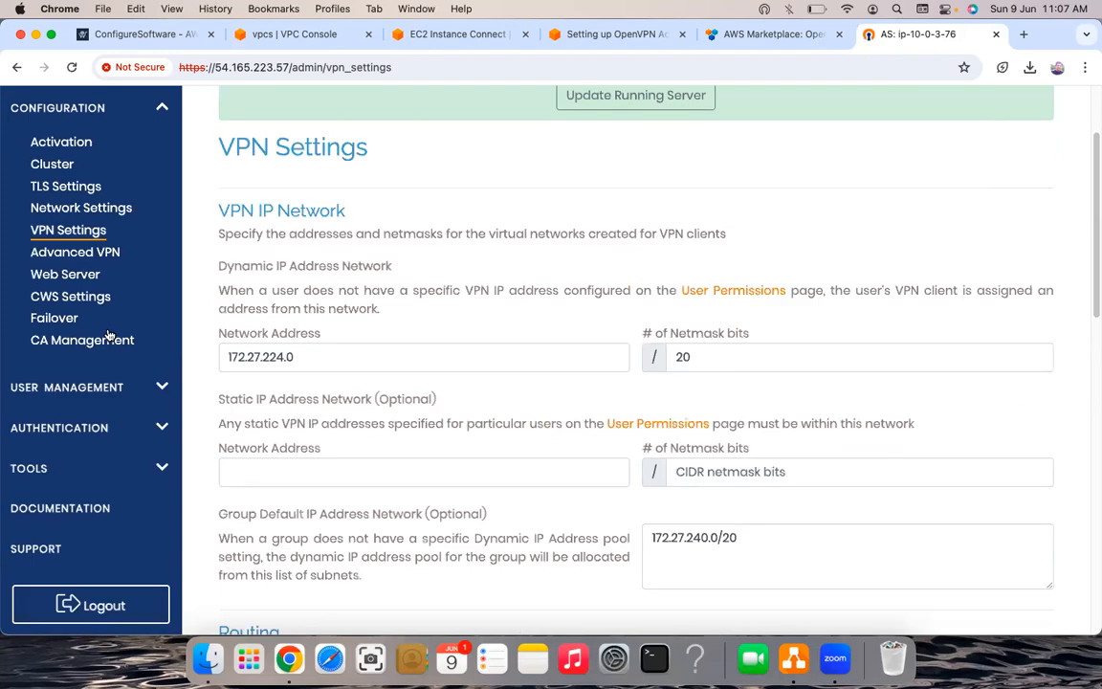
pyautogui.click(67, 386)
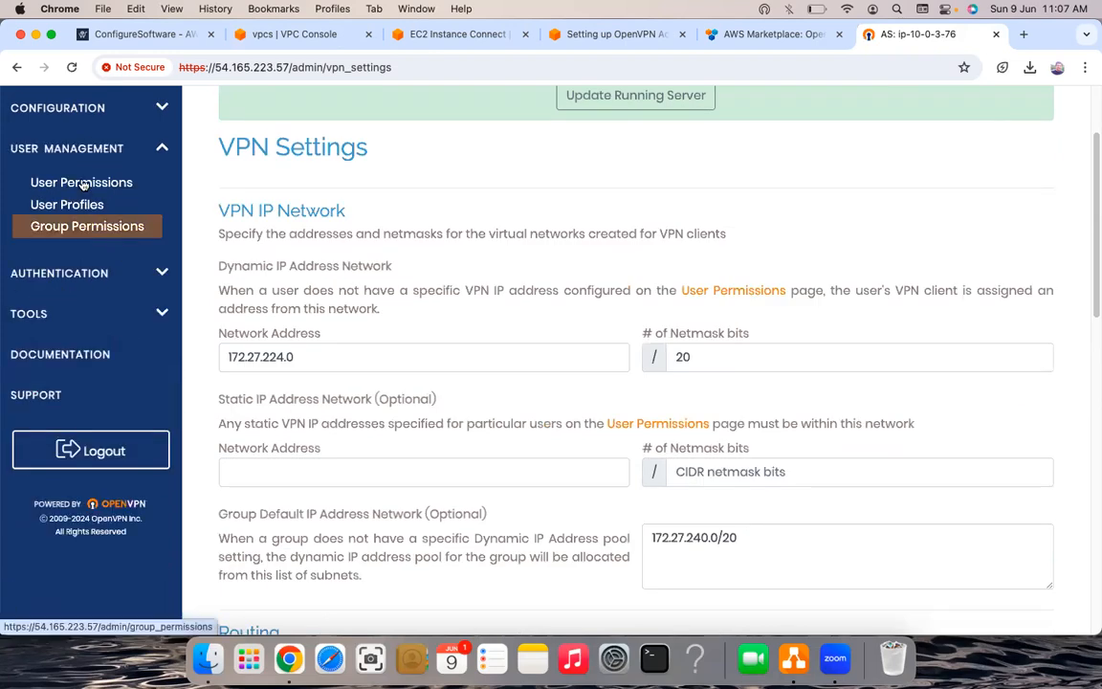
pyautogui.click(68, 208)
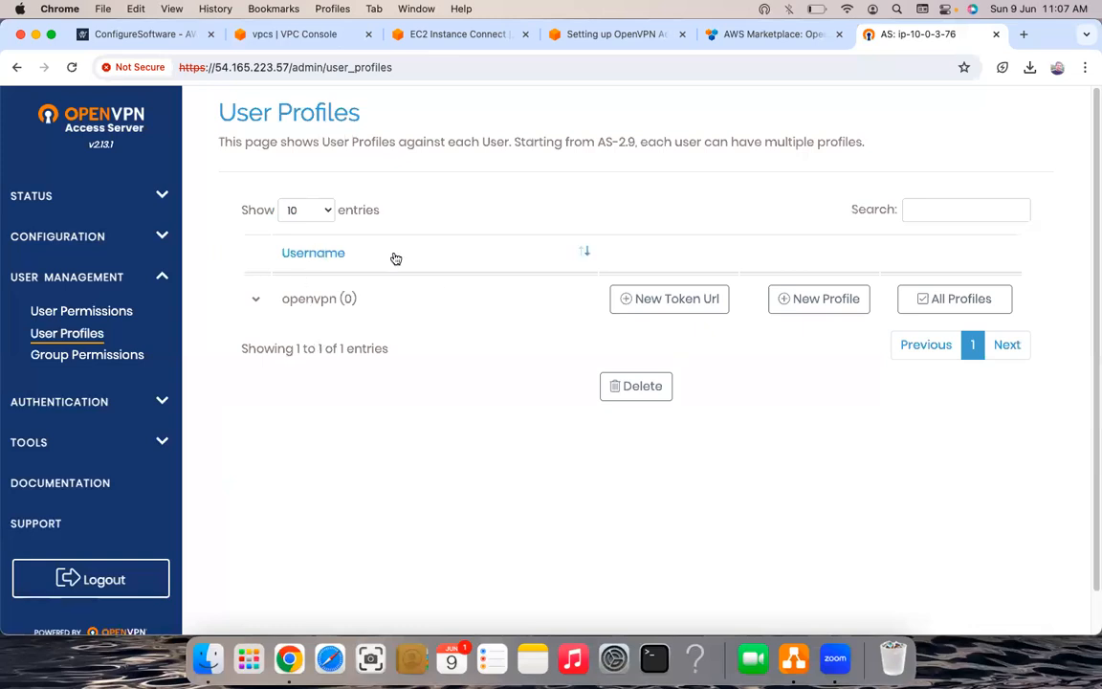
pyautogui.click(332, 255)
pyautogui.scroll(1, 536, 321)
# - Add a new user with Admin rights on User Permissions, save it, and view User Profiles
pyautogui.click(80, 315)
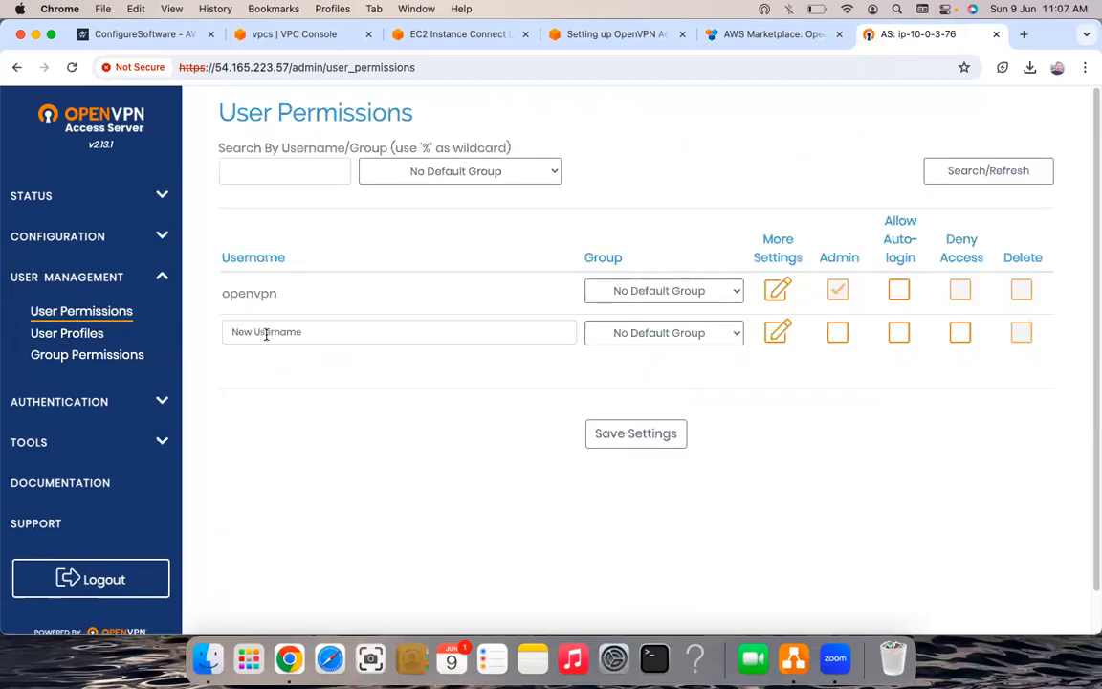
pyautogui.click(289, 335)
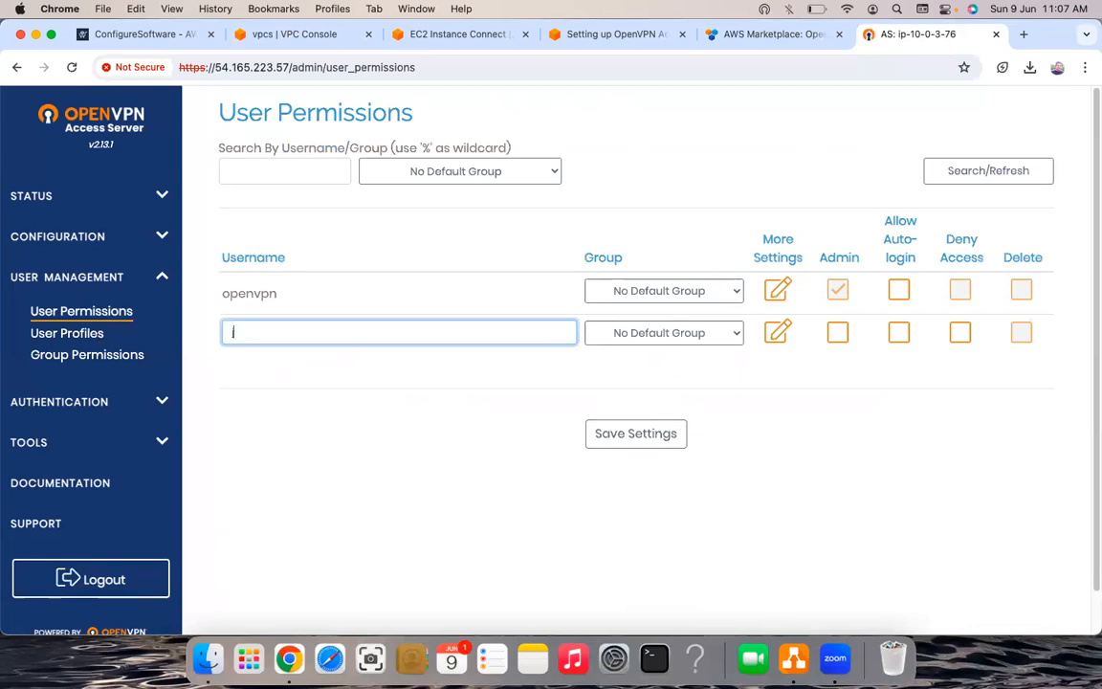
pyautogui.write('john')
pyautogui.click(837, 333)
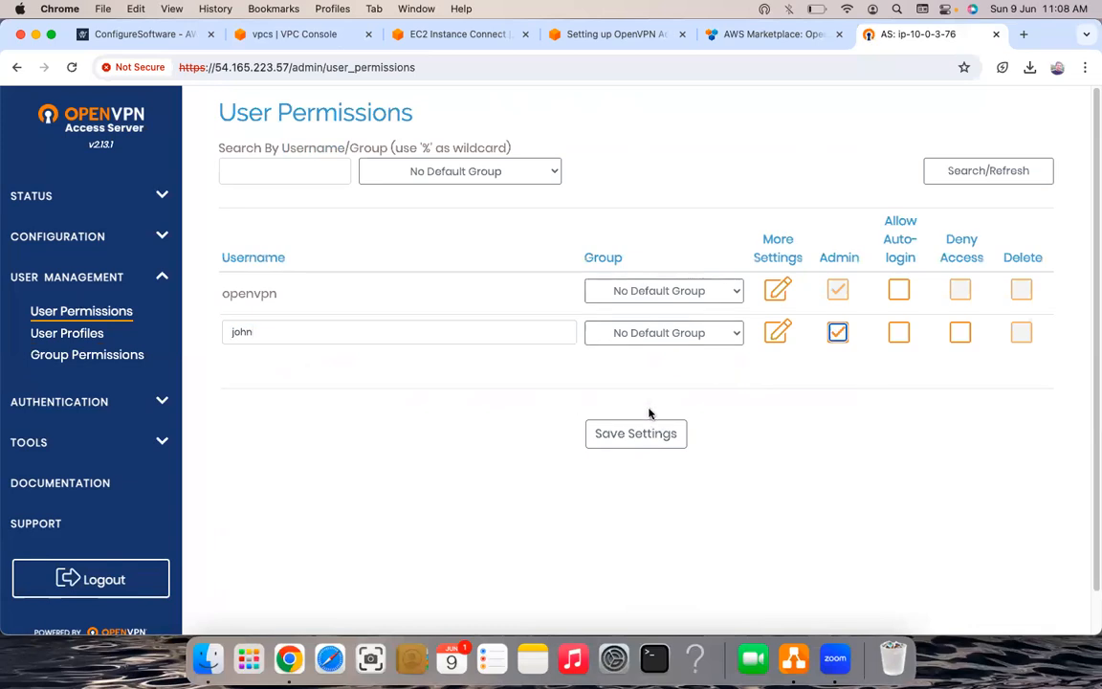
pyautogui.click(638, 440)
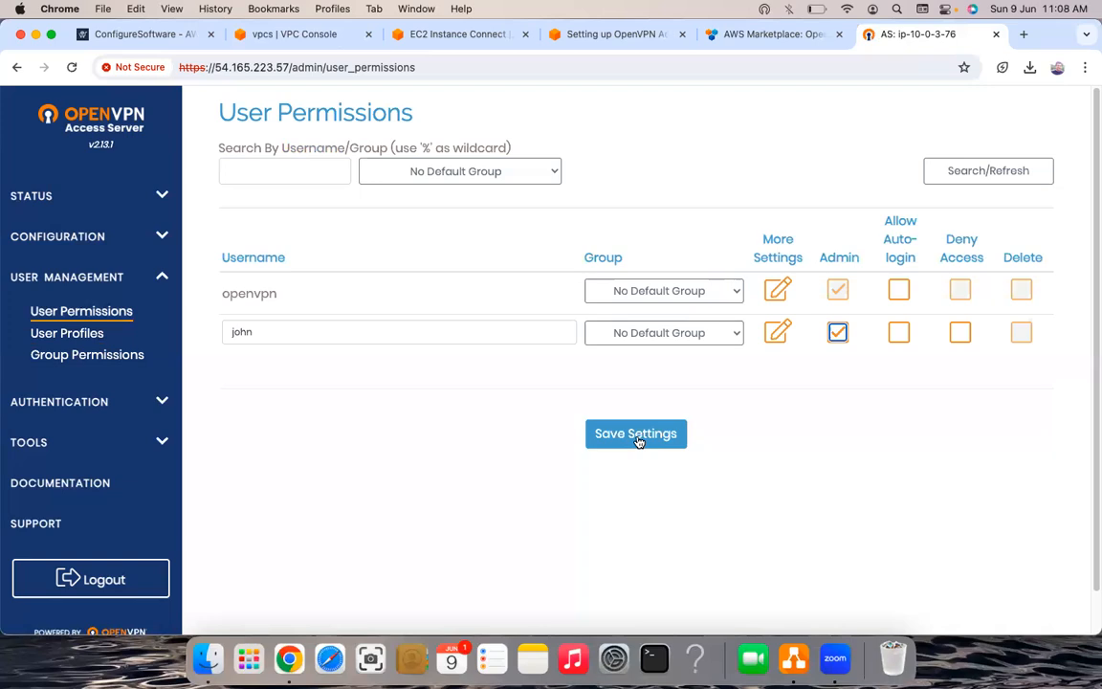
pyautogui.click(638, 436)
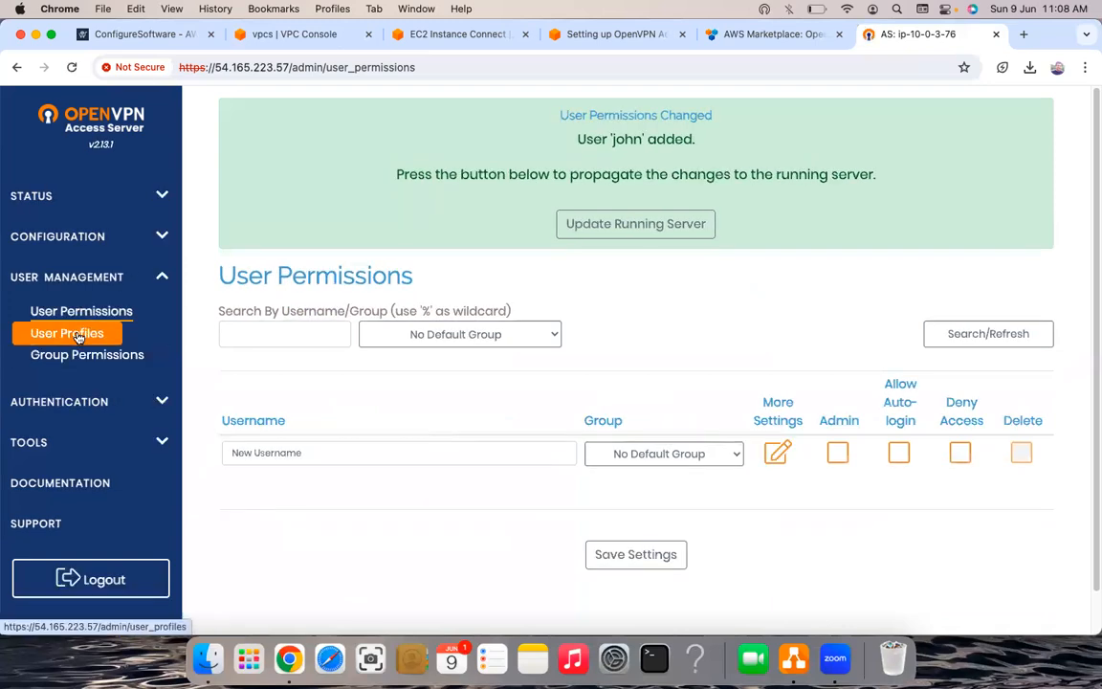
pyautogui.click(78, 334)
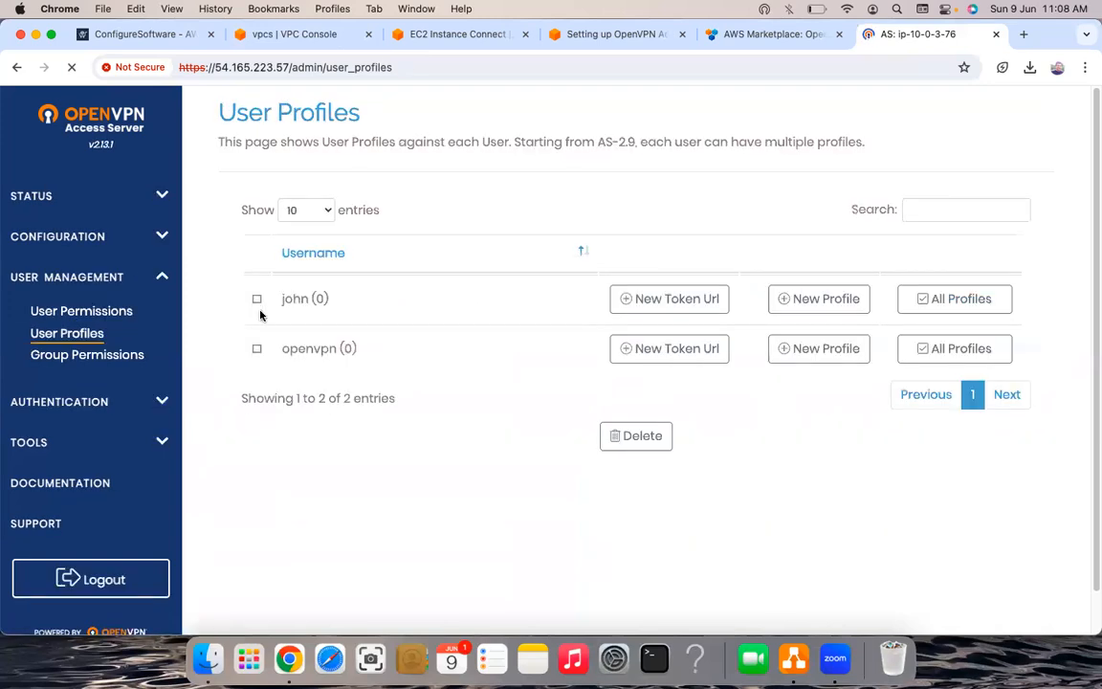
# - Request a token URL for the new user, then return to the User Permissions page
pyautogui.click(634, 307)
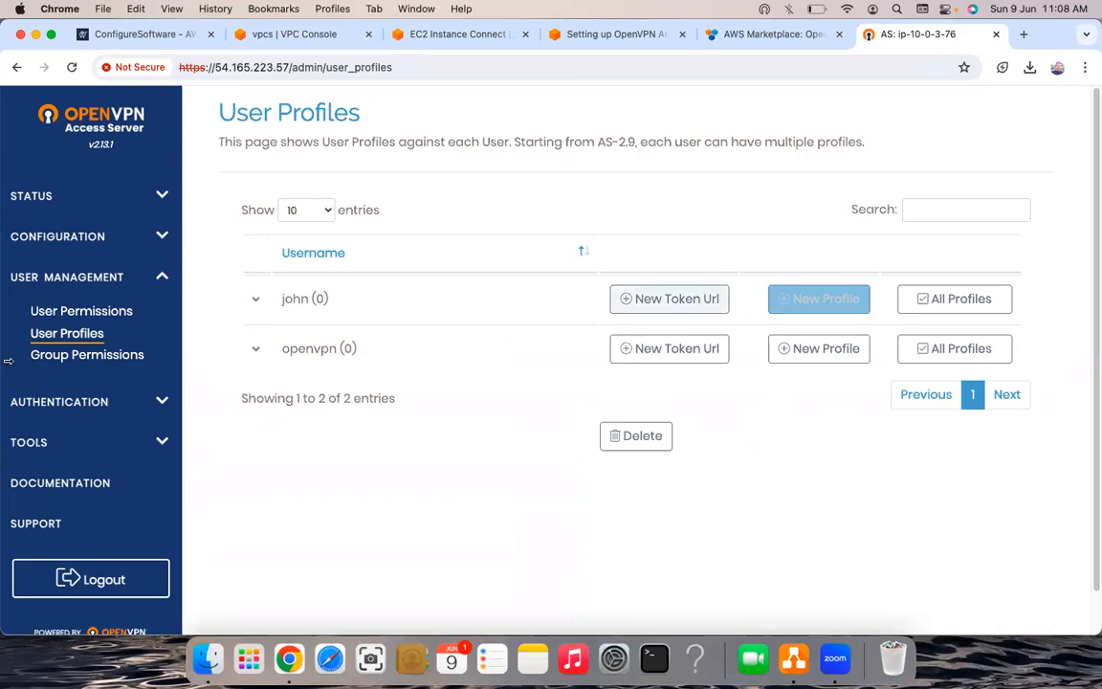
pyautogui.click(84, 312)
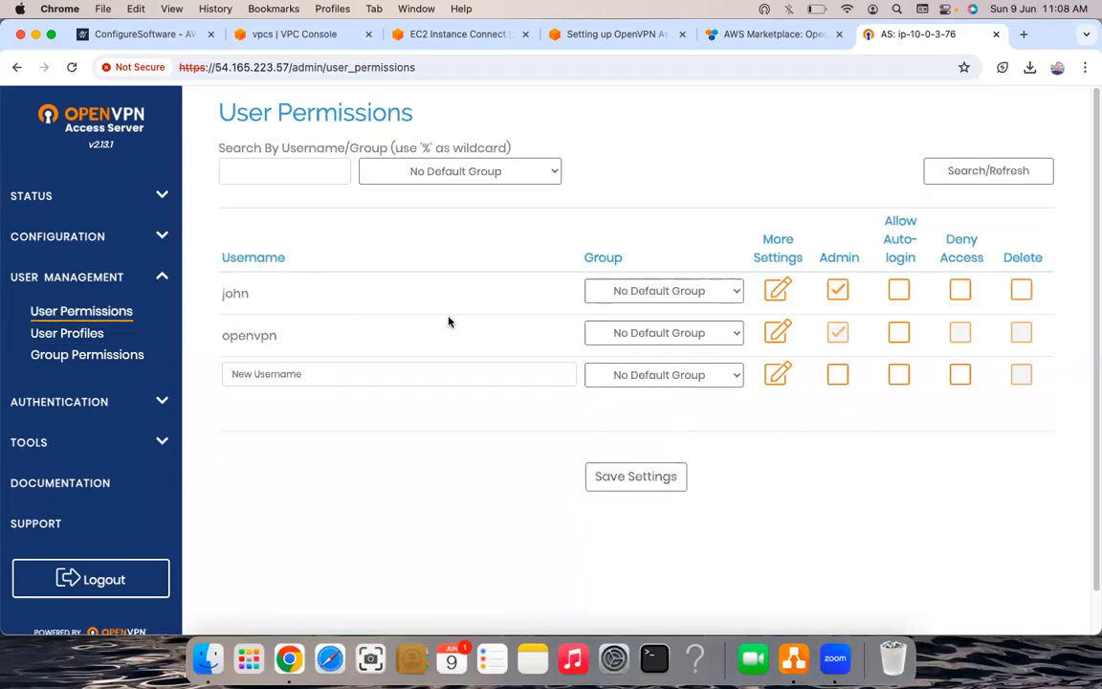
pyautogui.press('super+bracketleft')
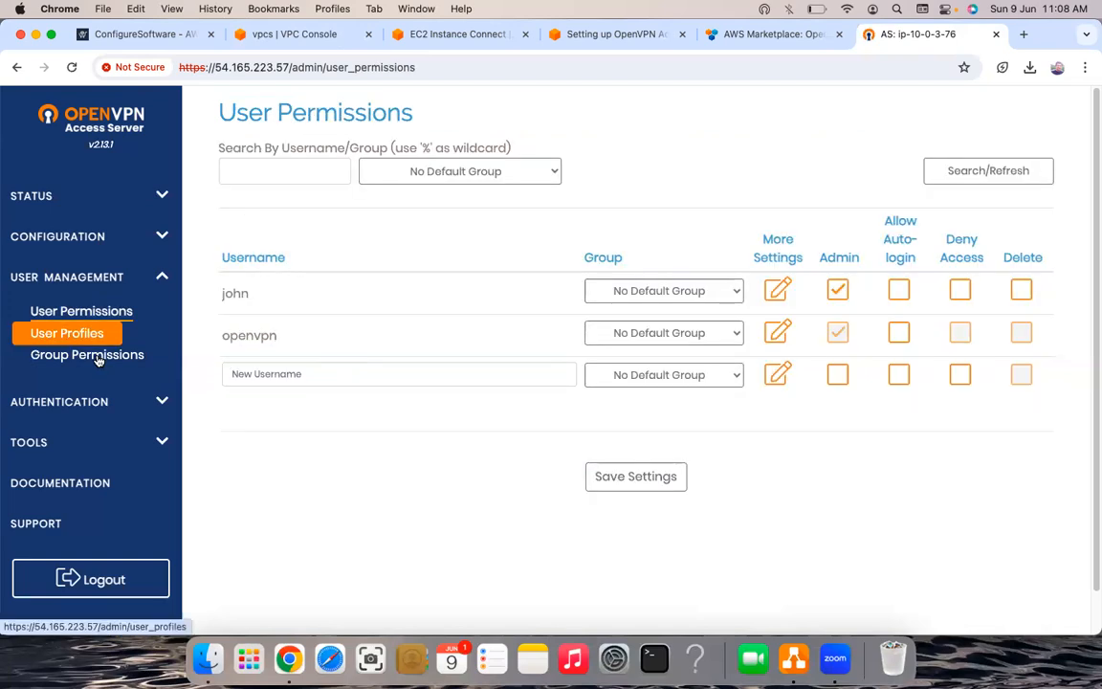
pyautogui.click(98, 358)
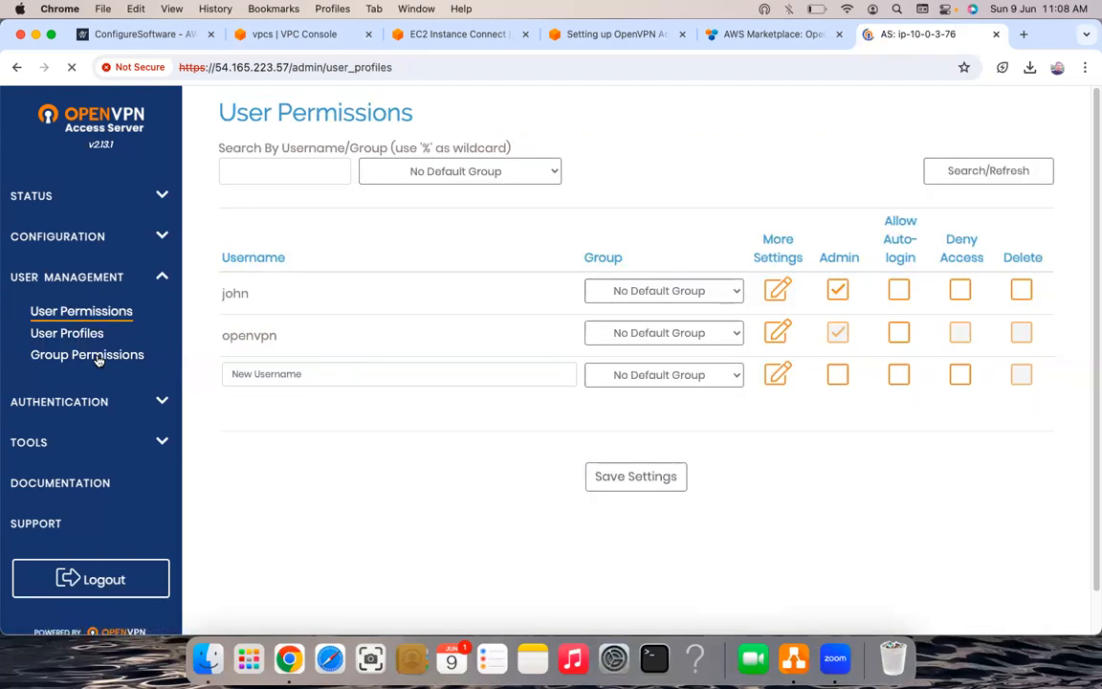
pyautogui.click(98, 356)
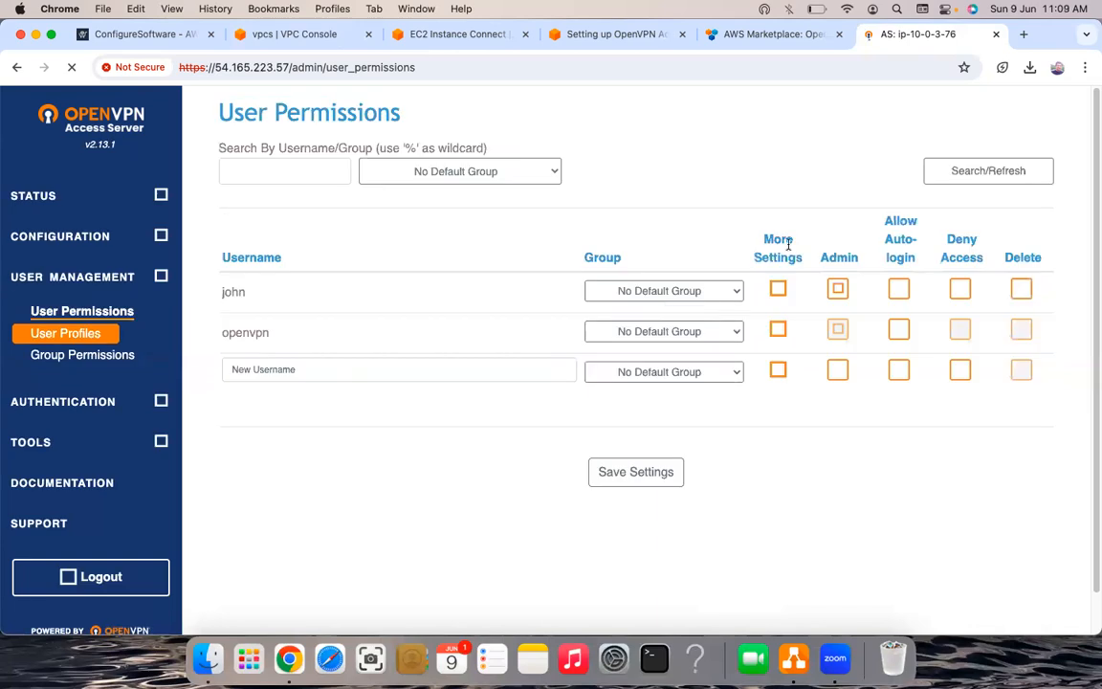
# - Expand the More Settings panel for the new user account
pyautogui.click(779, 293)
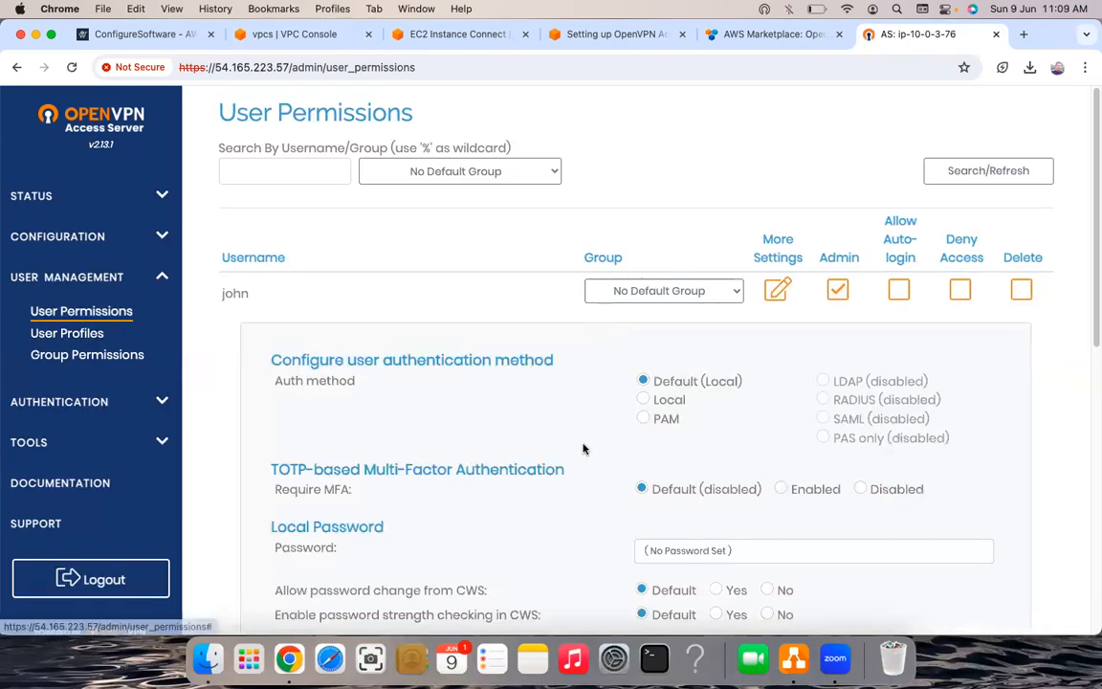
pyautogui.scroll(-1, 792, 172)
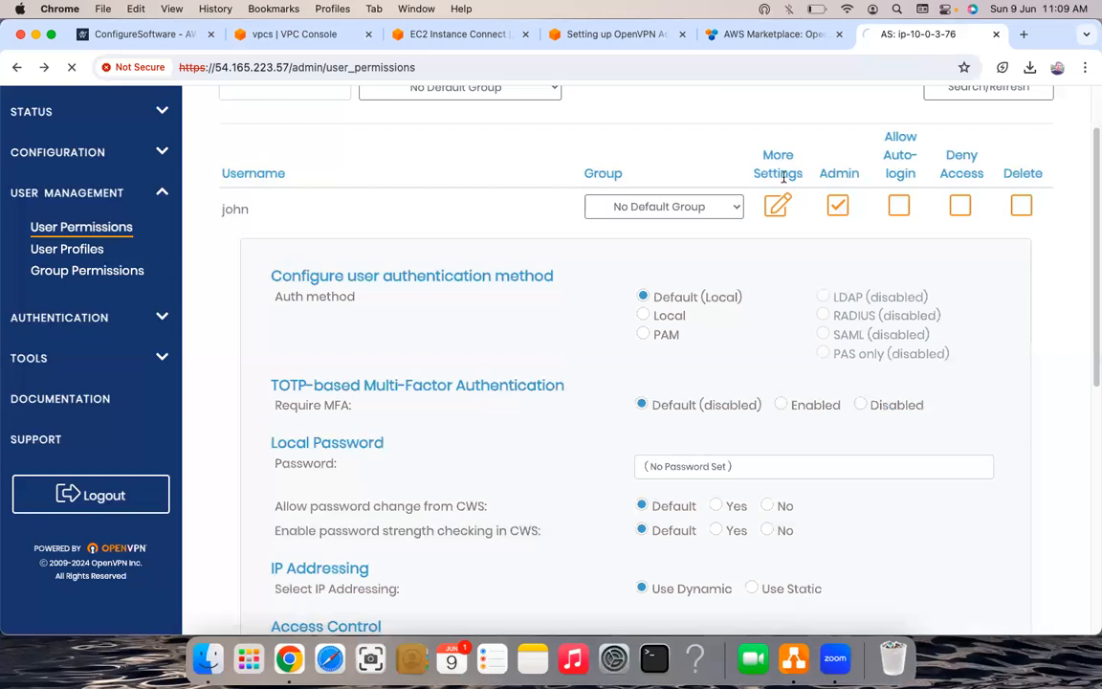
pyautogui.scroll(1, 780, 184)
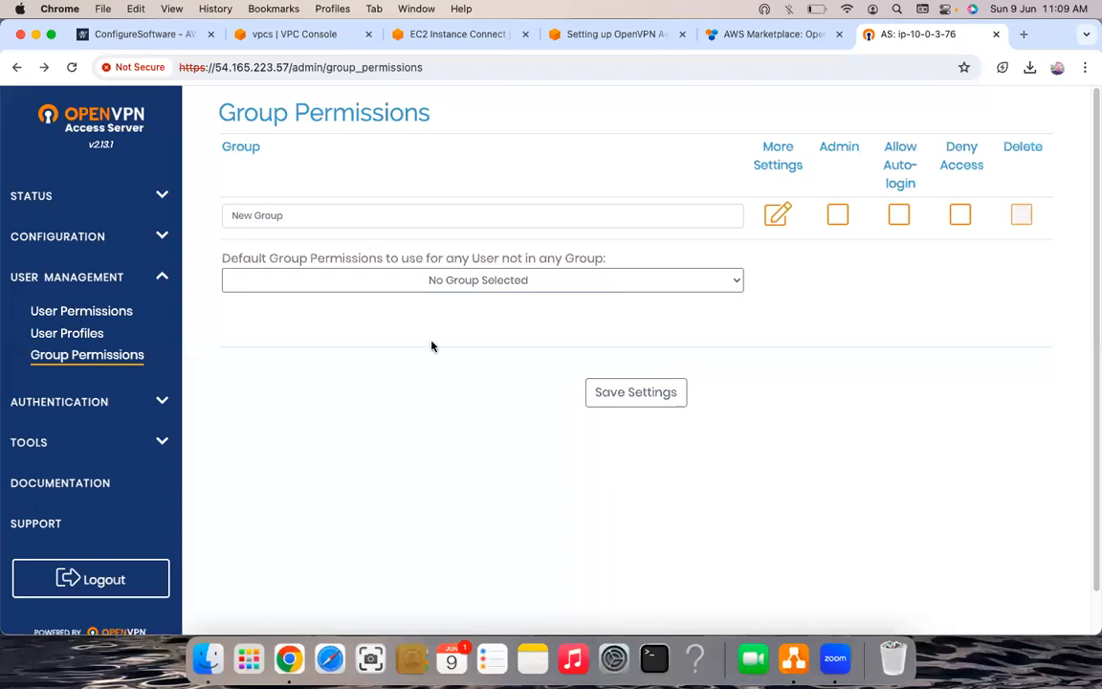
pyautogui.hscroll(5, 431, 346)
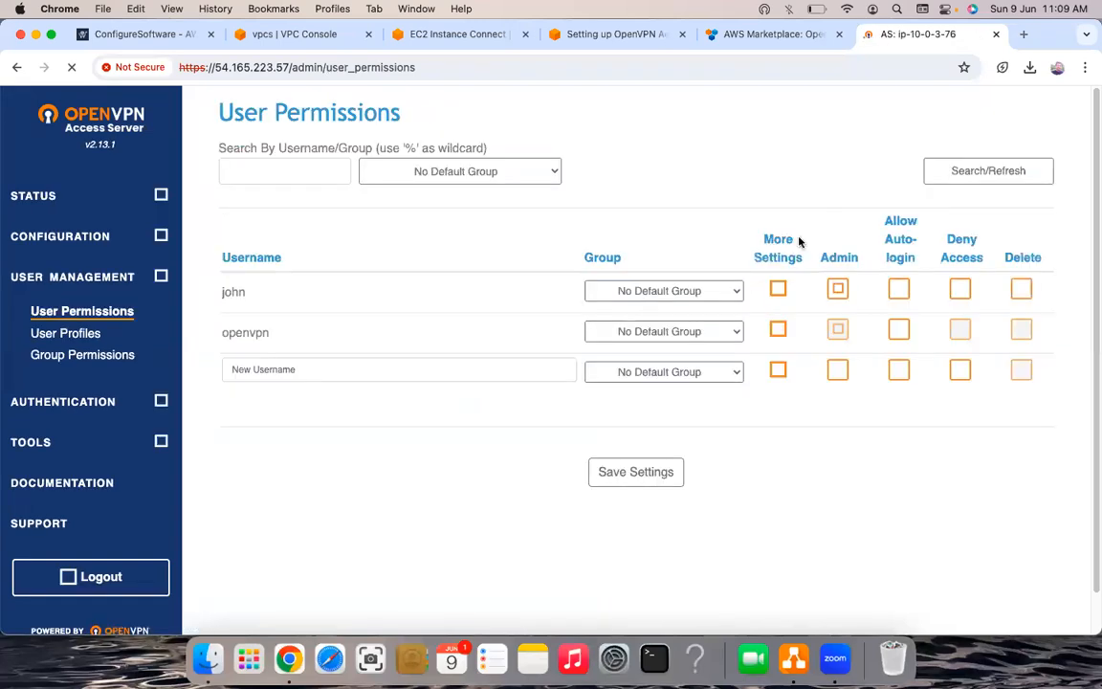
pyautogui.hscroll(-5, 774, 295)
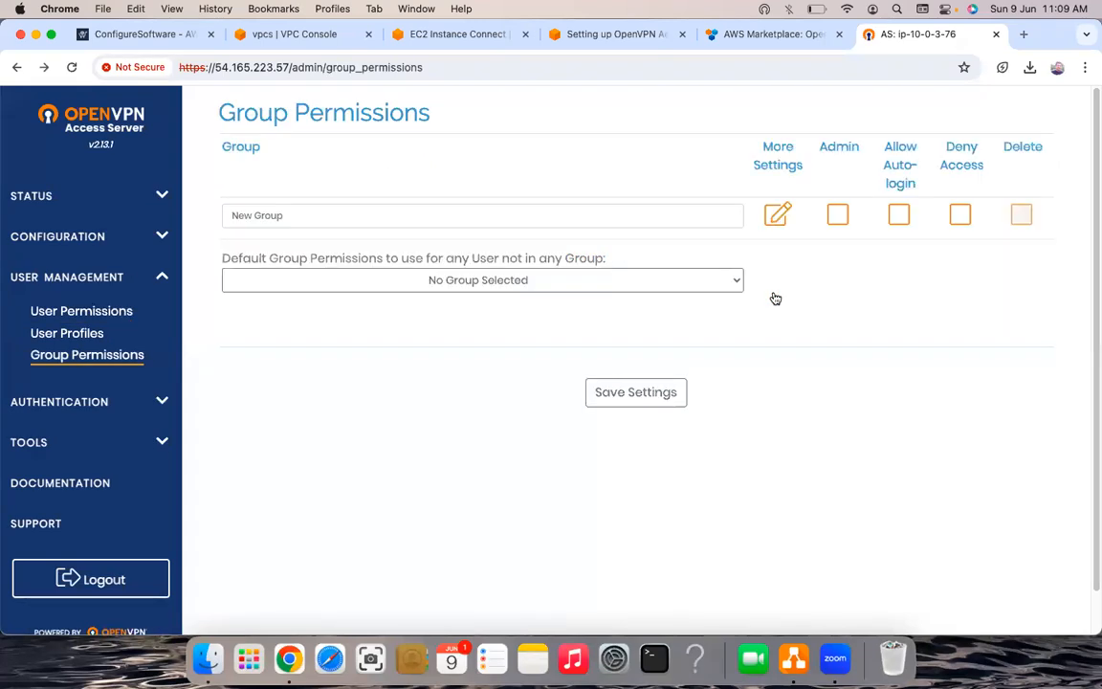
pyautogui.hscroll(5, 775, 299)
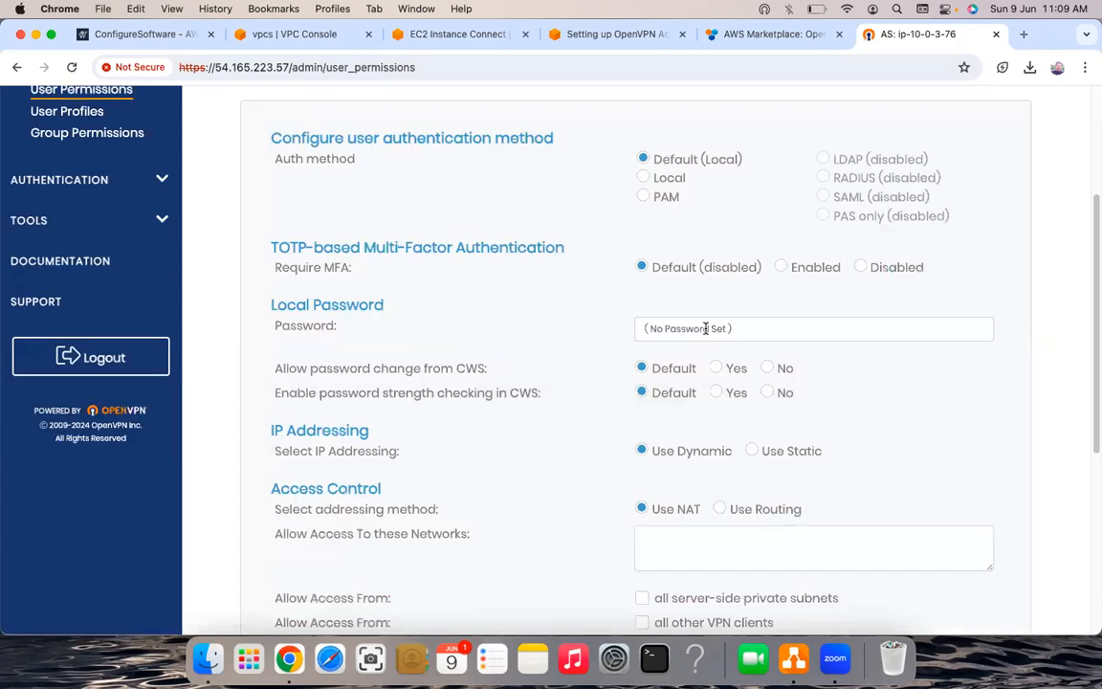
# - Paste the new user's Local Password and save the user permission settings
pyautogui.click(706, 328)
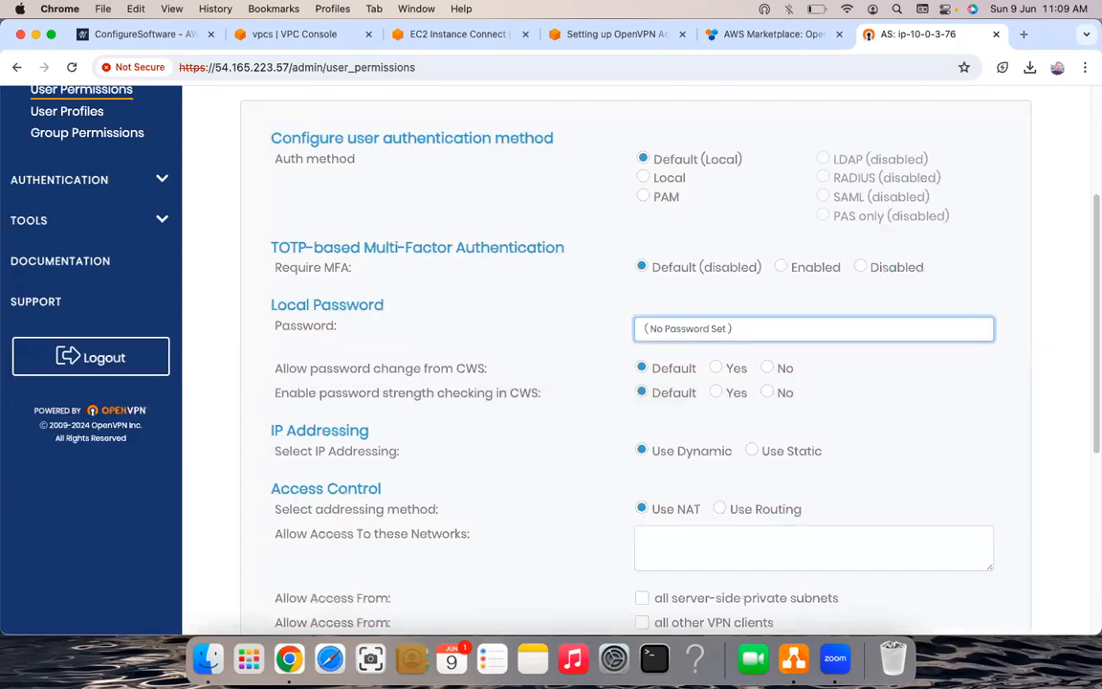
pyautogui.write('•••••••••')
pyautogui.press('BackSpace')
pyautogui.press('BackSpace')
pyautogui.press('BackSpace')
pyautogui.press('BackSpace')
pyautogui.press('BackSpace')
pyautogui.press('BackSpace')
pyautogui.press('BackSpace')
pyautogui.press('BackSpace')
pyautogui.press('BackSpace')
pyautogui.press('super+v')
pyautogui.scroll(-5, 629, 602)
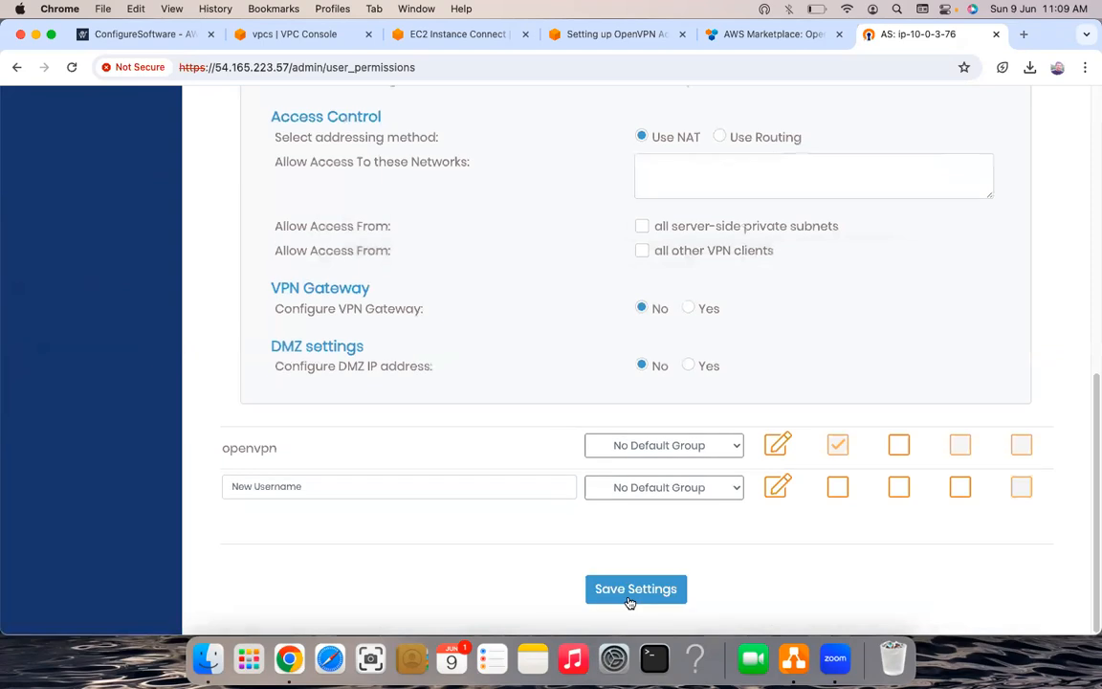
pyautogui.click(629, 593)
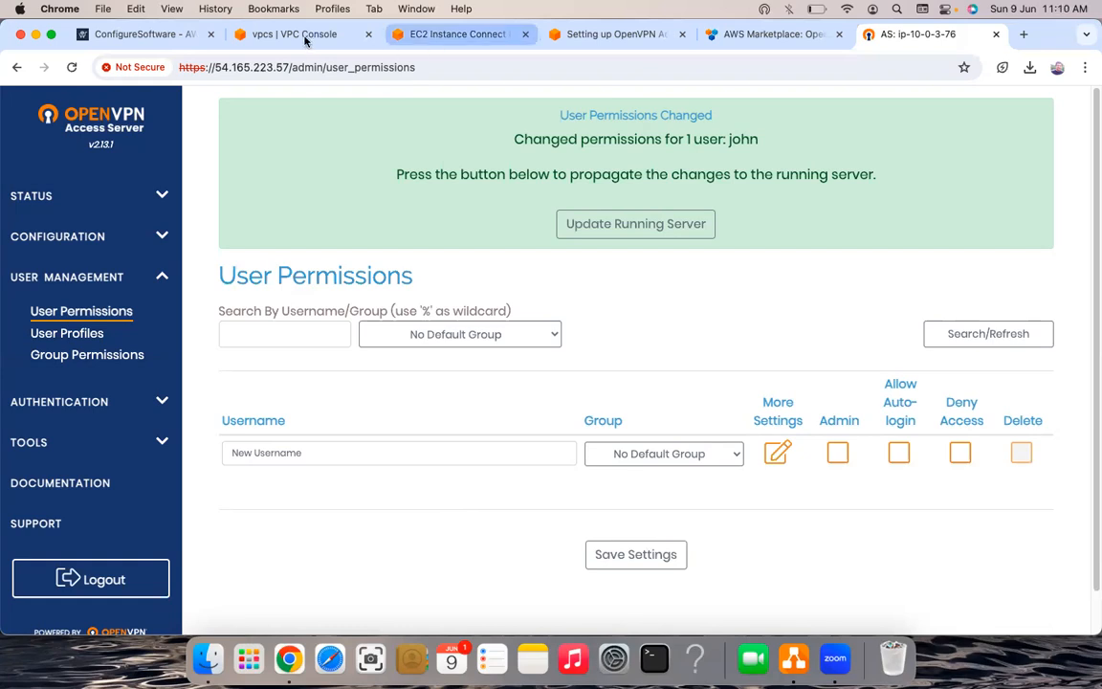
pyautogui.click(352, 42)
# - Return to the VPC console tab, briefly filtering the VPC list by 'ec2' and clearing it
pyautogui.click(396, 39)
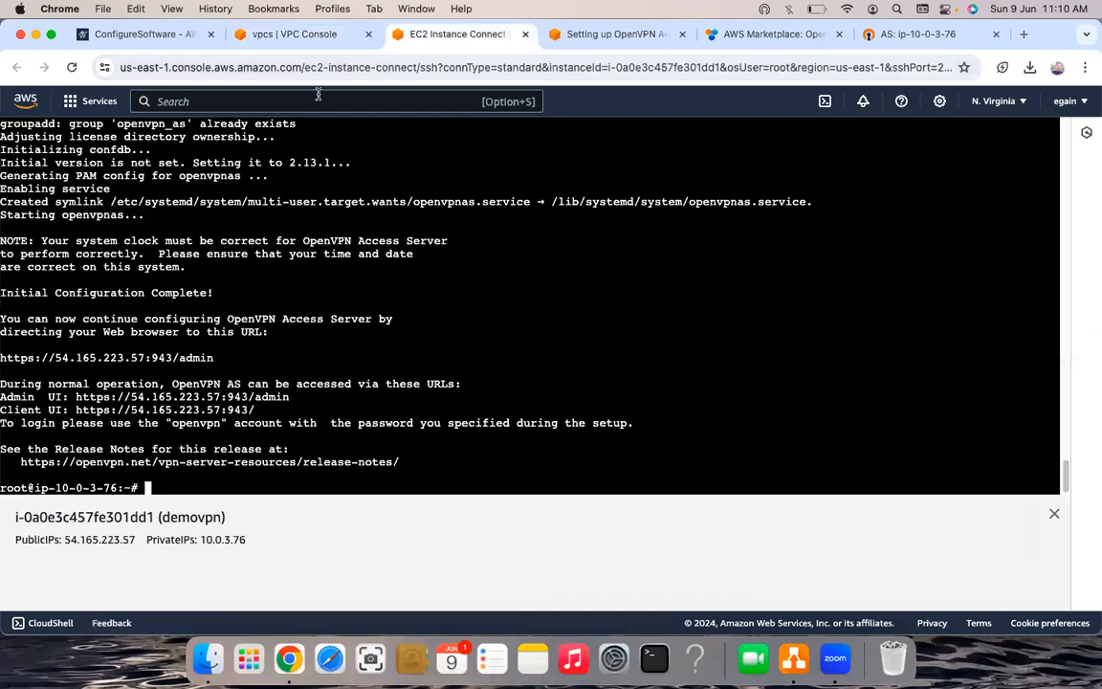
pyautogui.click(289, 34)
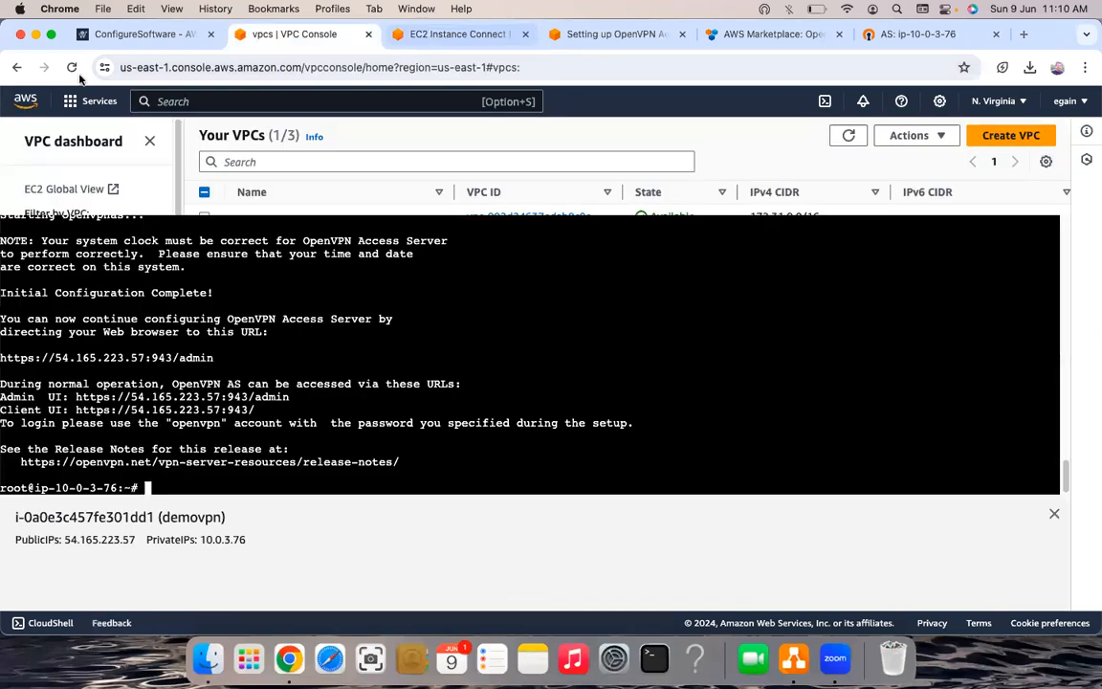
pyautogui.hotkey('ctrl', 'Tab')
pyautogui.click(292, 34)
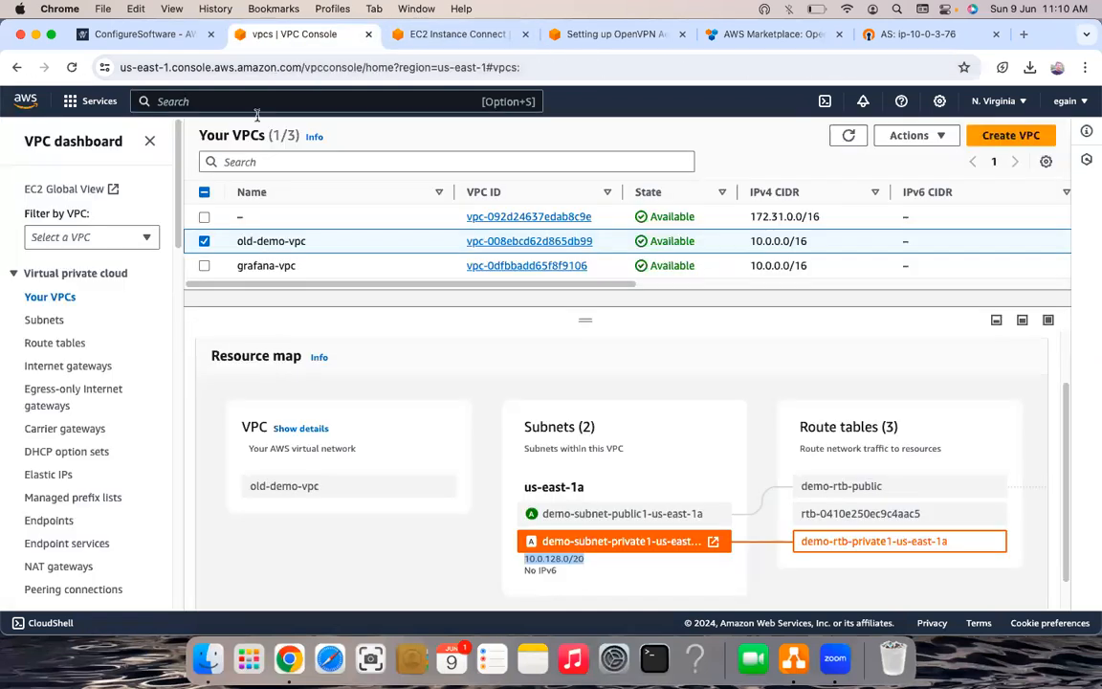
pyautogui.click(257, 163)
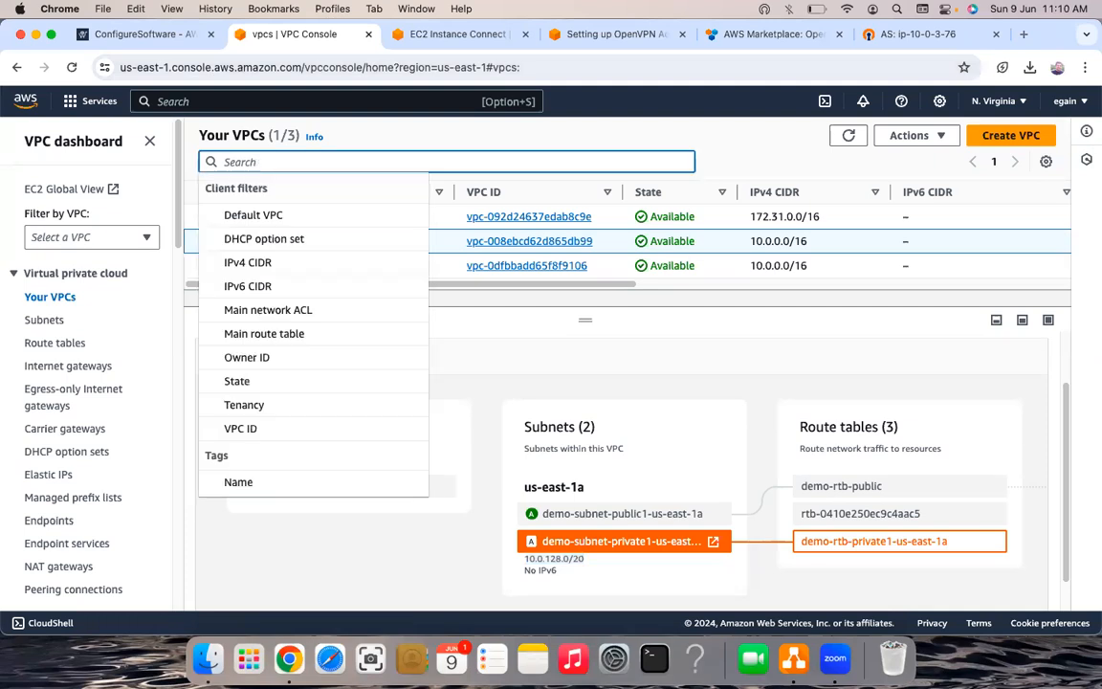
pyautogui.hotkey('ctrl', 'Tab')
pyautogui.hotkey('ctrl', 'shift', 'Tab')
pyautogui.write('ec2')
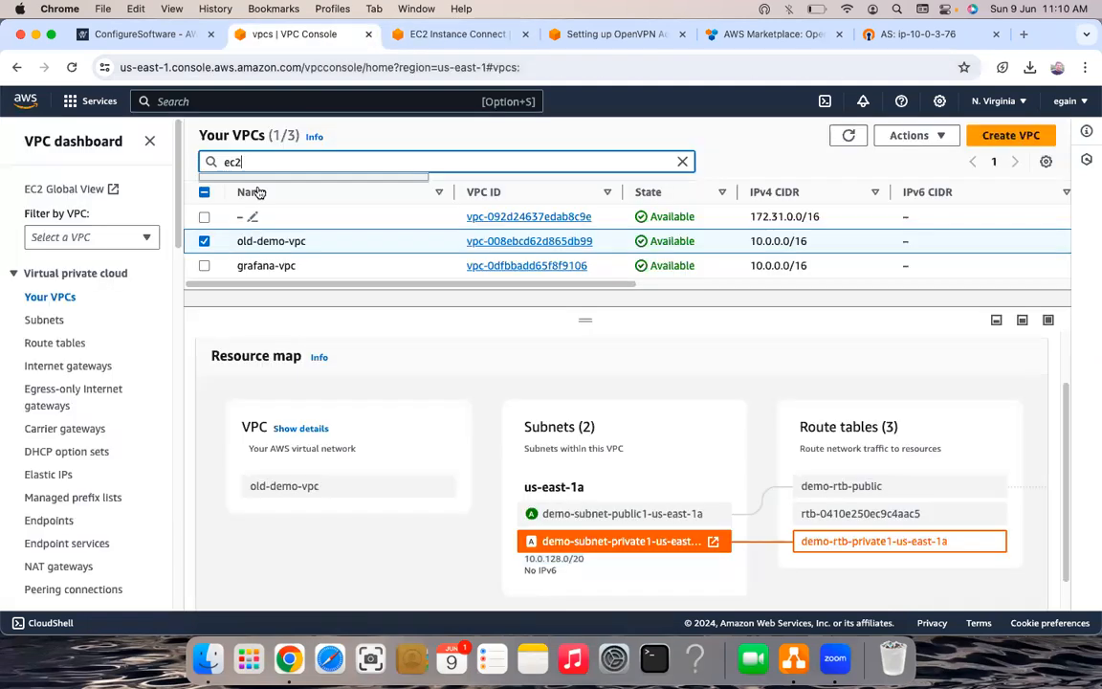
pyautogui.hotkey('ctrl', 'Tab')
pyautogui.hotkey('ctrl', 'shift', 'Tab')
pyautogui.click(682, 162)
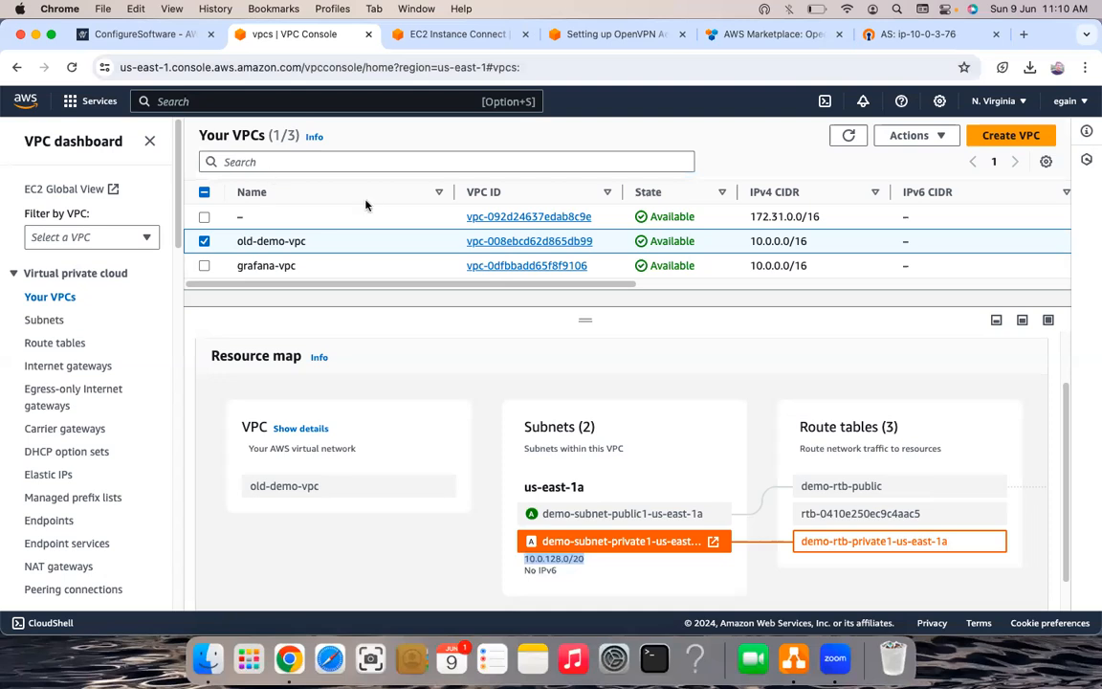
# - Search the console services for 'ec2' and open the EC2 dashboard
pyautogui.hotkey('alt', 's')
pyautogui.write('ec2')
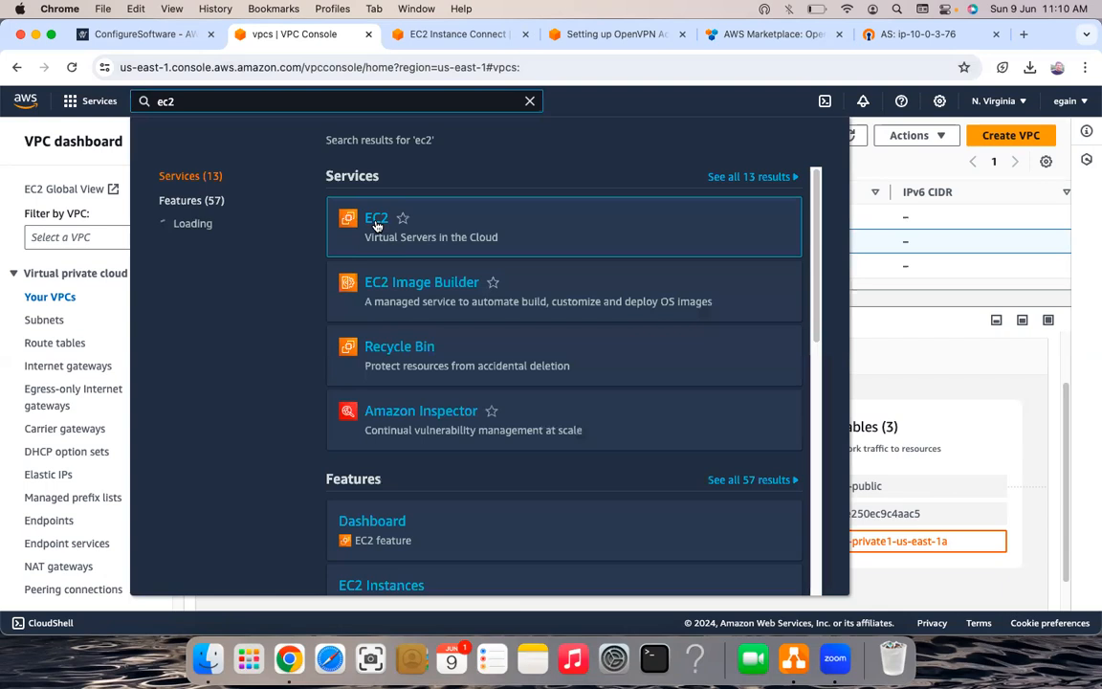
pyautogui.click(377, 225)
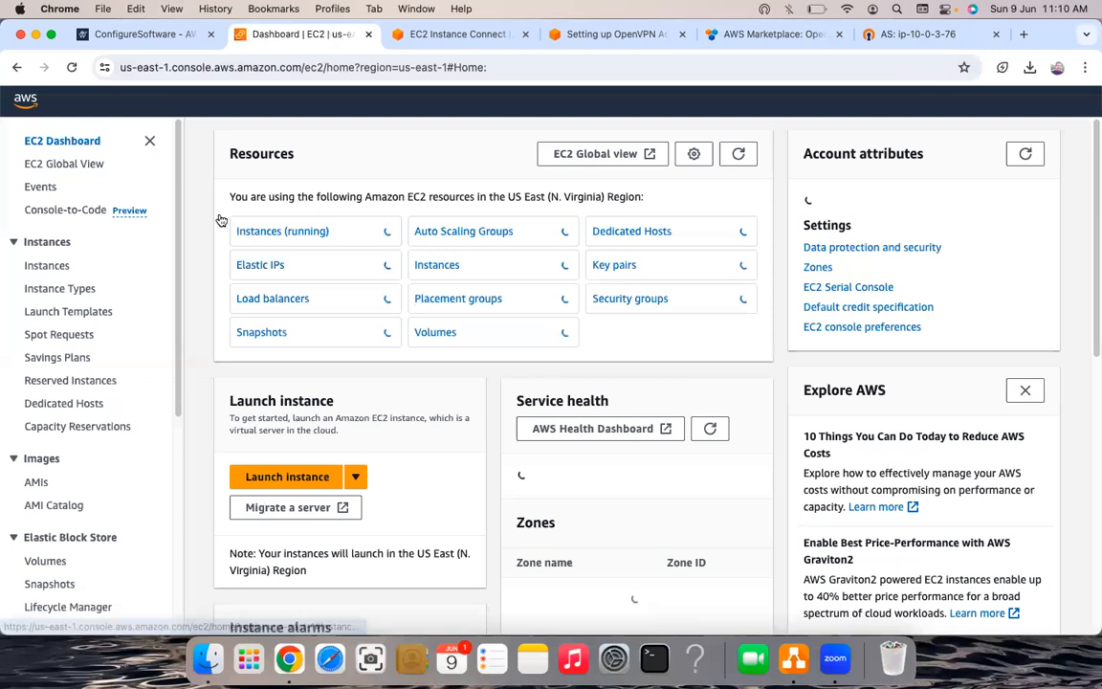
# - Select the running demovpn instance and open its public IPv4 address in a new tab
pyautogui.click(273, 236)
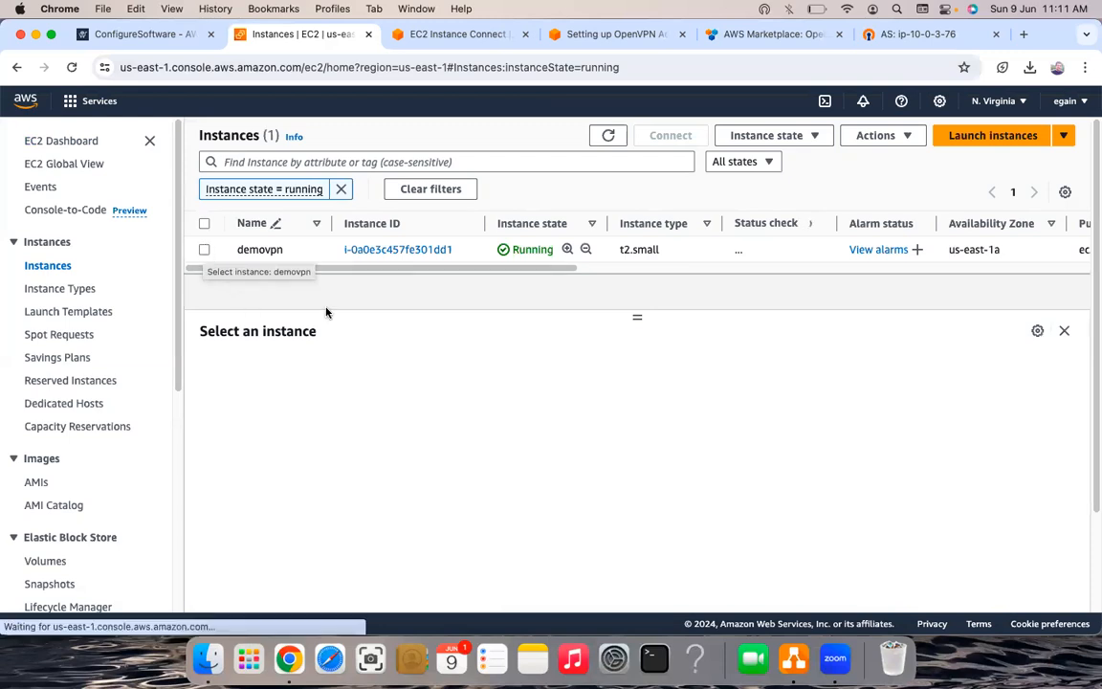
pyautogui.click(221, 251)
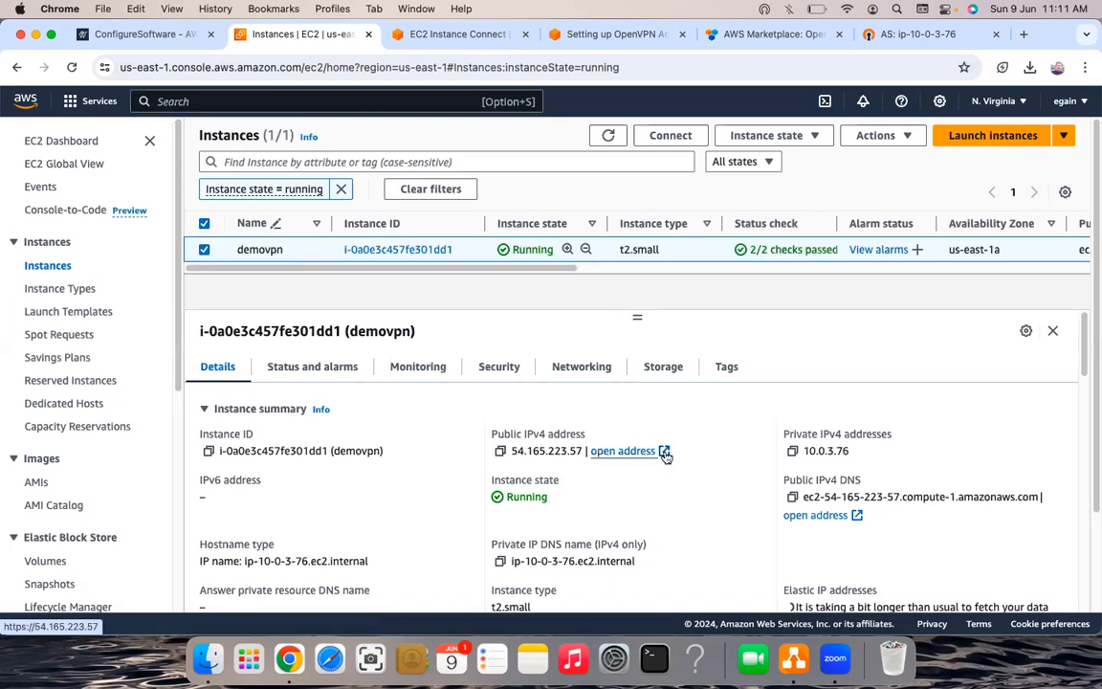
pyautogui.click(664, 452)
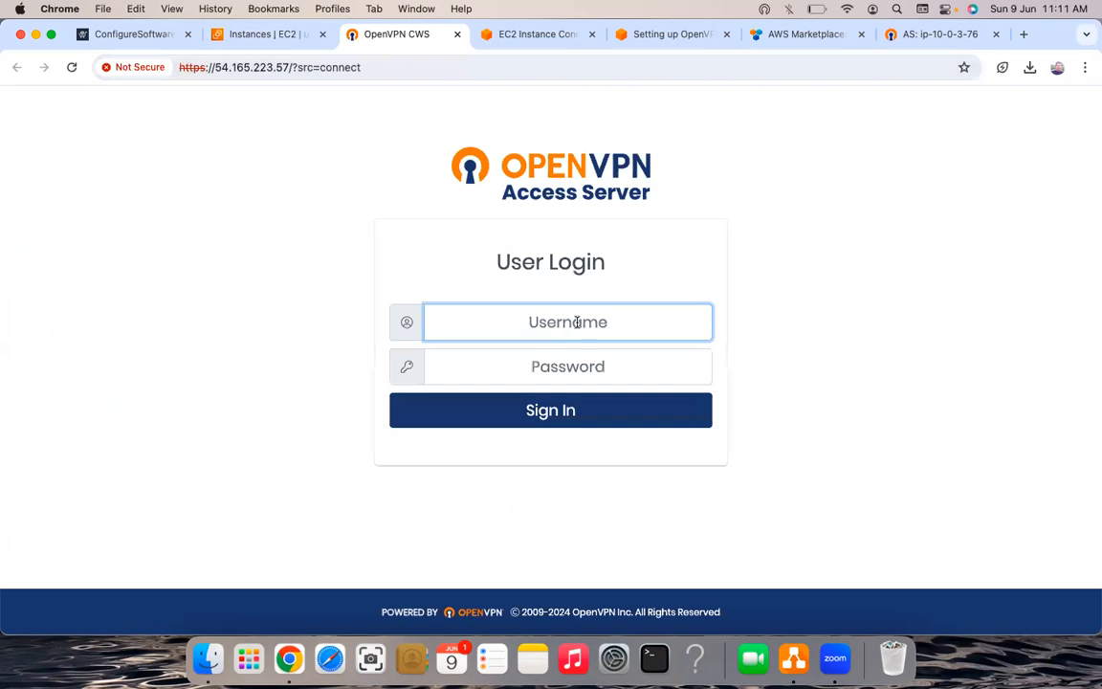
# - Log in to the Client UI with the new user's username and password
pyautogui.click(577, 322)
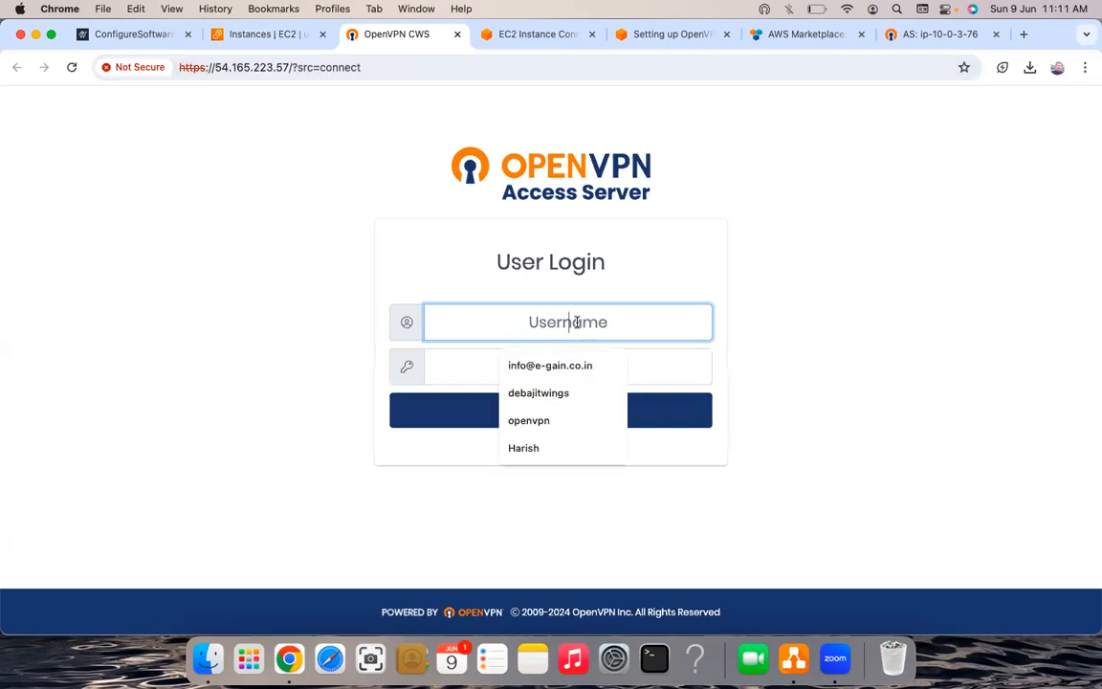
pyautogui.write('ja')
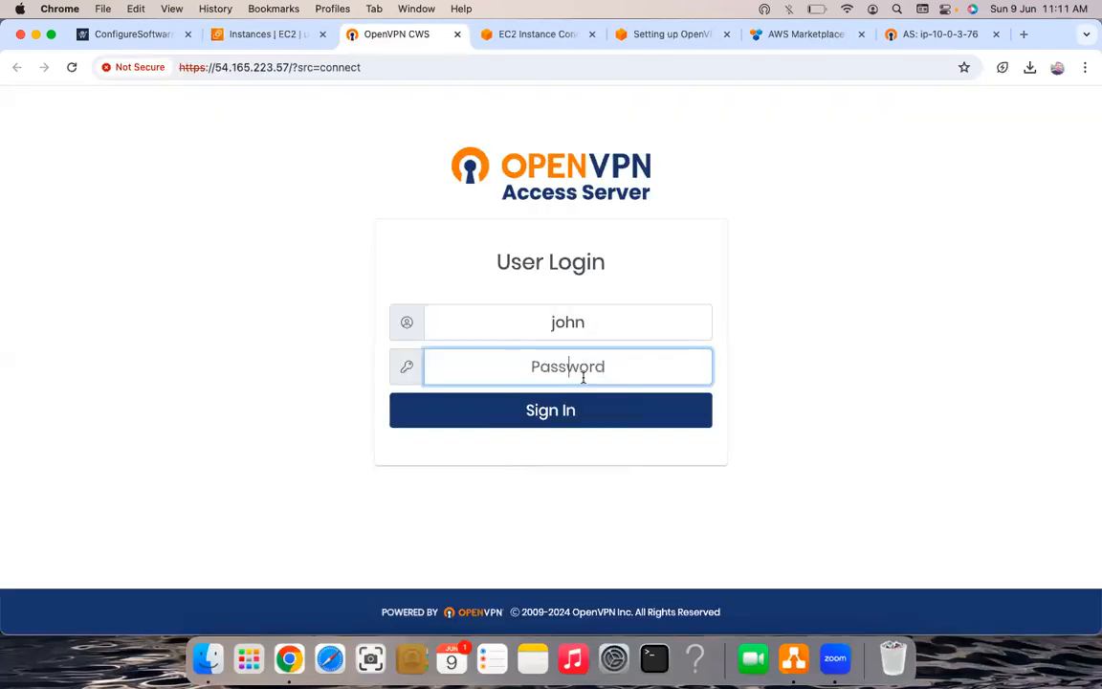
pyautogui.write('abc')
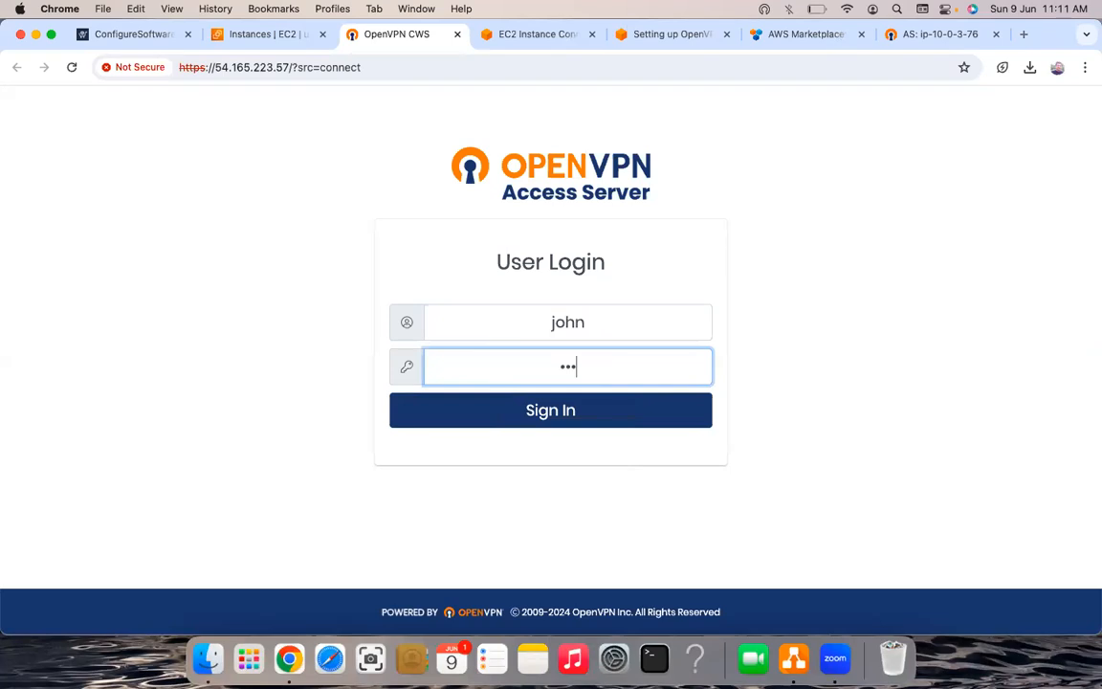
pyautogui.write('defghij')
pyautogui.press('Return')
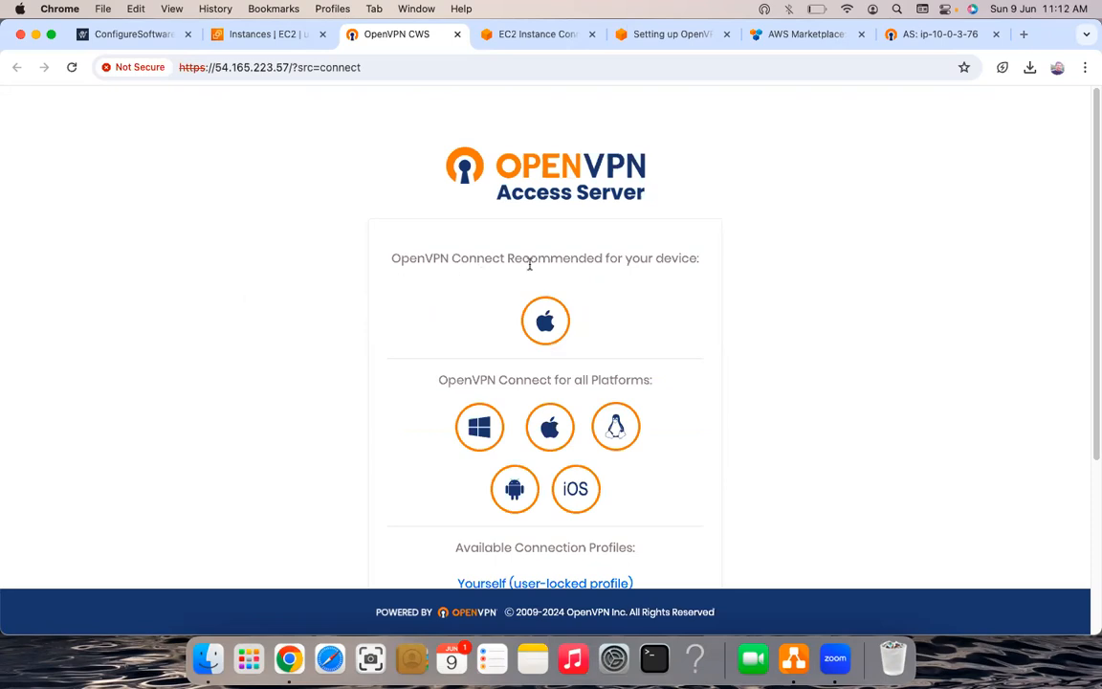
# - Download the recommended macOS OpenVPN Connect client, track it in Downloads, and open the installer window
pyautogui.click(558, 338)
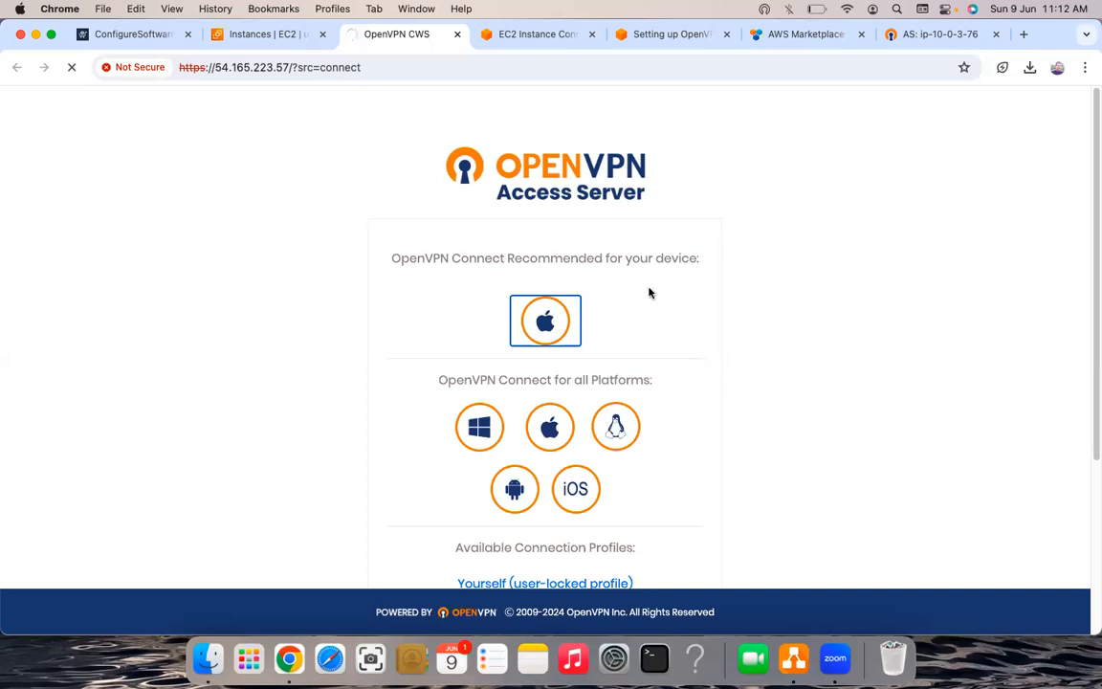
pyautogui.click(1030, 69)
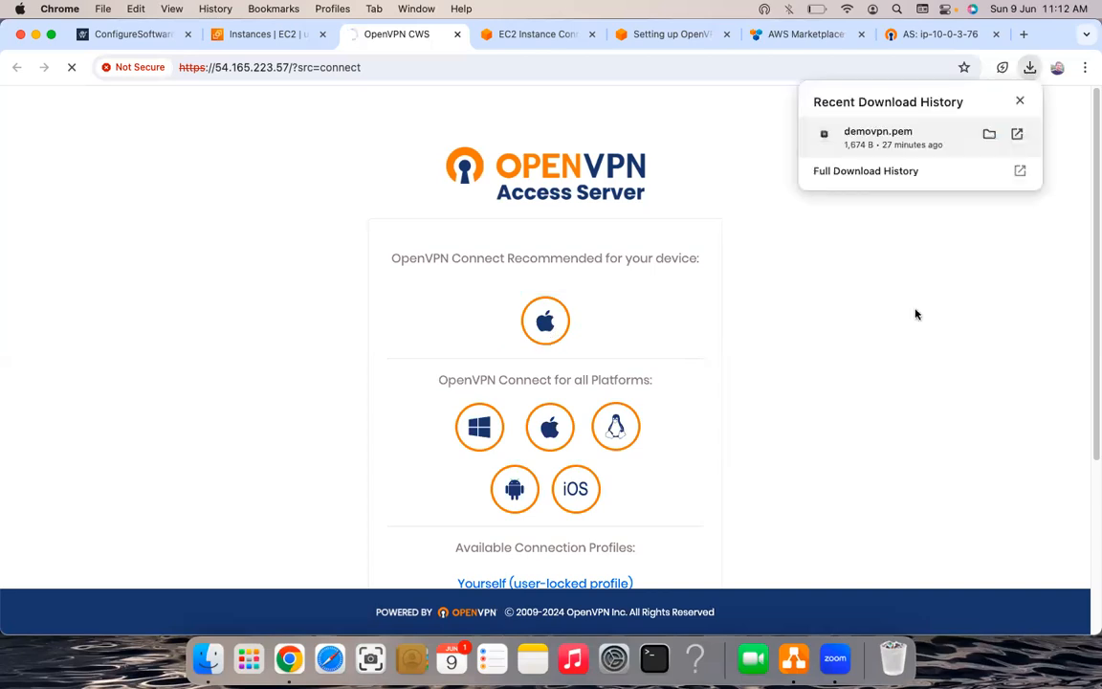
pyautogui.click(668, 320)
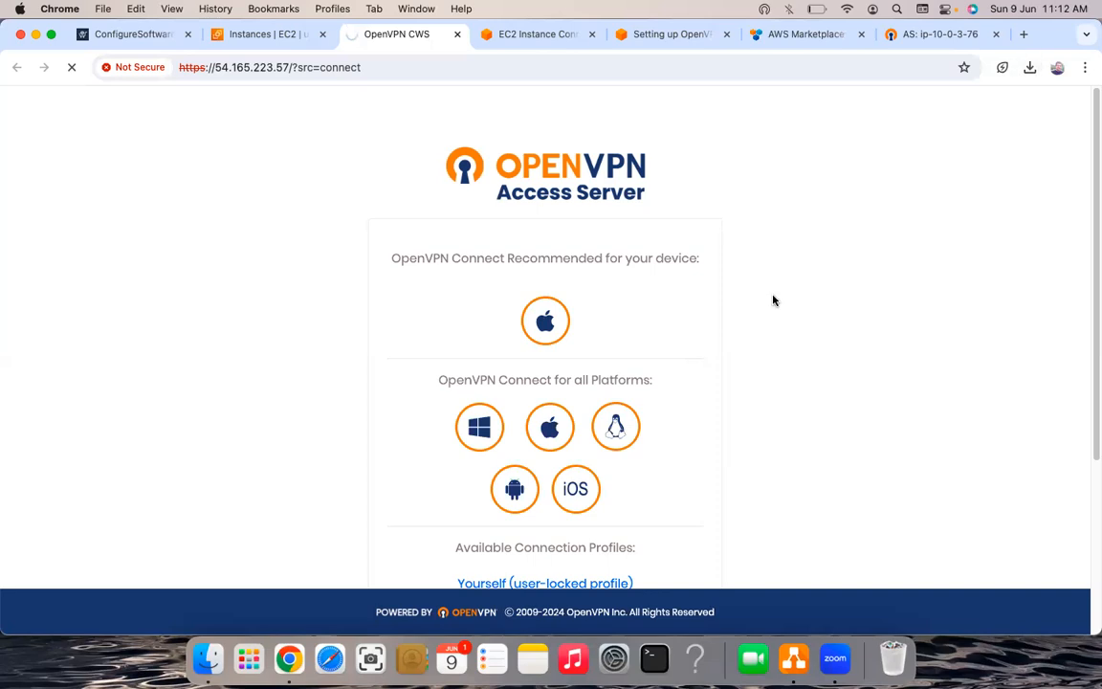
pyautogui.click(545, 322)
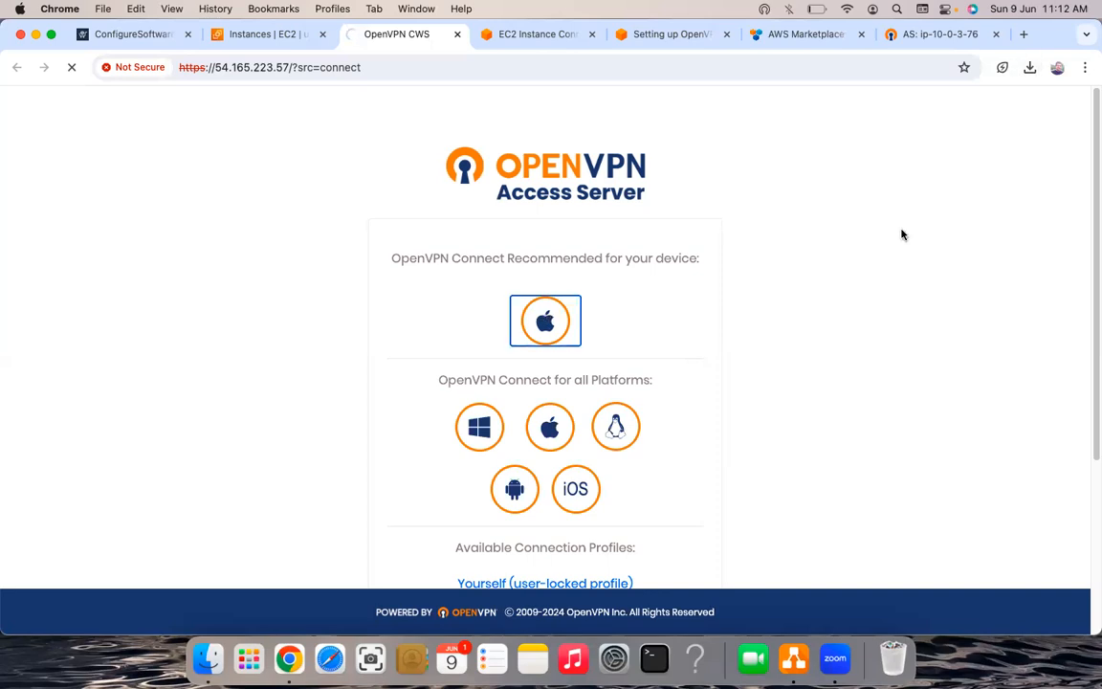
pyautogui.click(1029, 69)
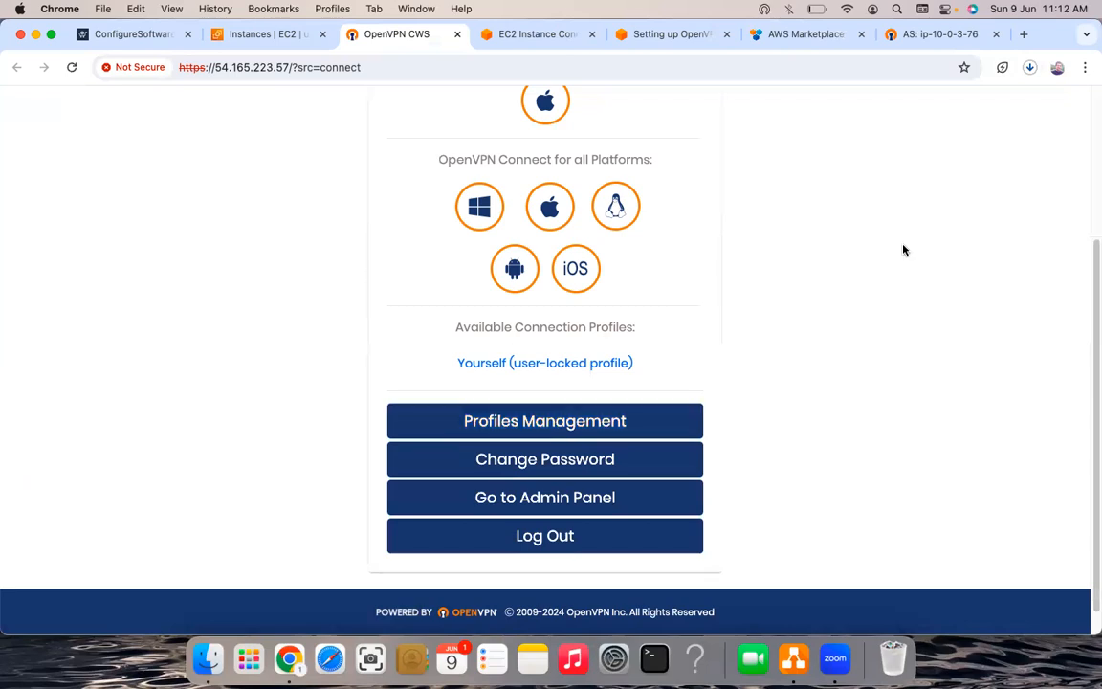
pyautogui.scroll(3, 893, 270)
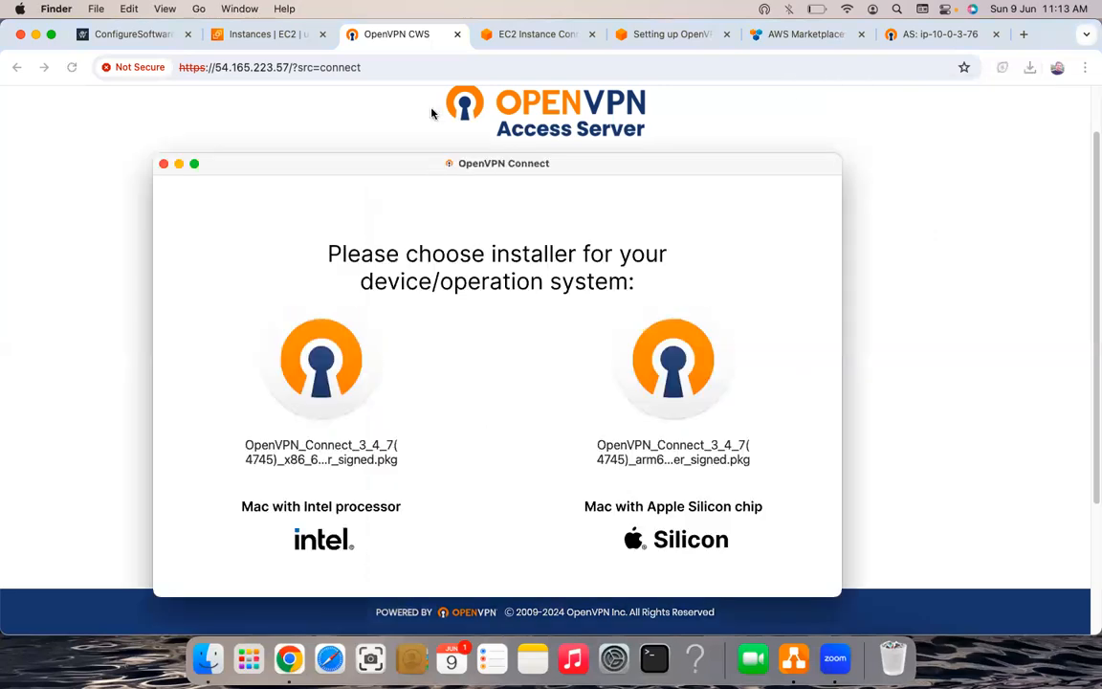
pyautogui.moveTo(571, 168); pyautogui.dragTo(571, 113)
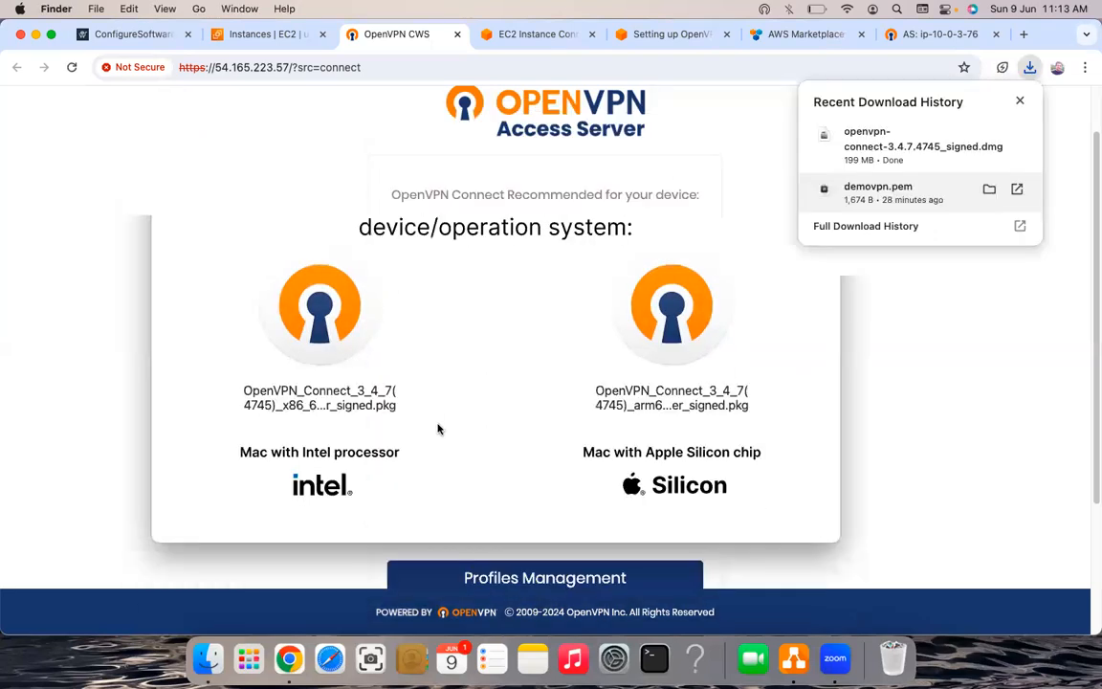
# - Move the OpenVPN Connect window aside and launch the Intel (x86) .pkg installer
pyautogui.click(307, 344)
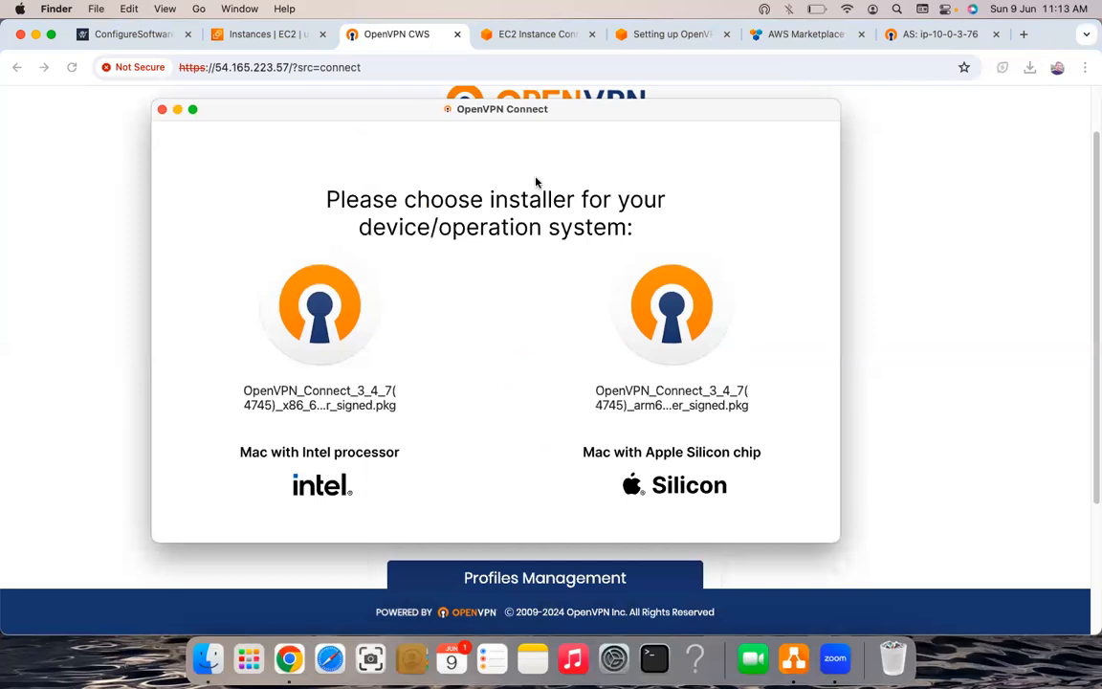
pyautogui.moveTo(541, 113); pyautogui.dragTo(188, 171)
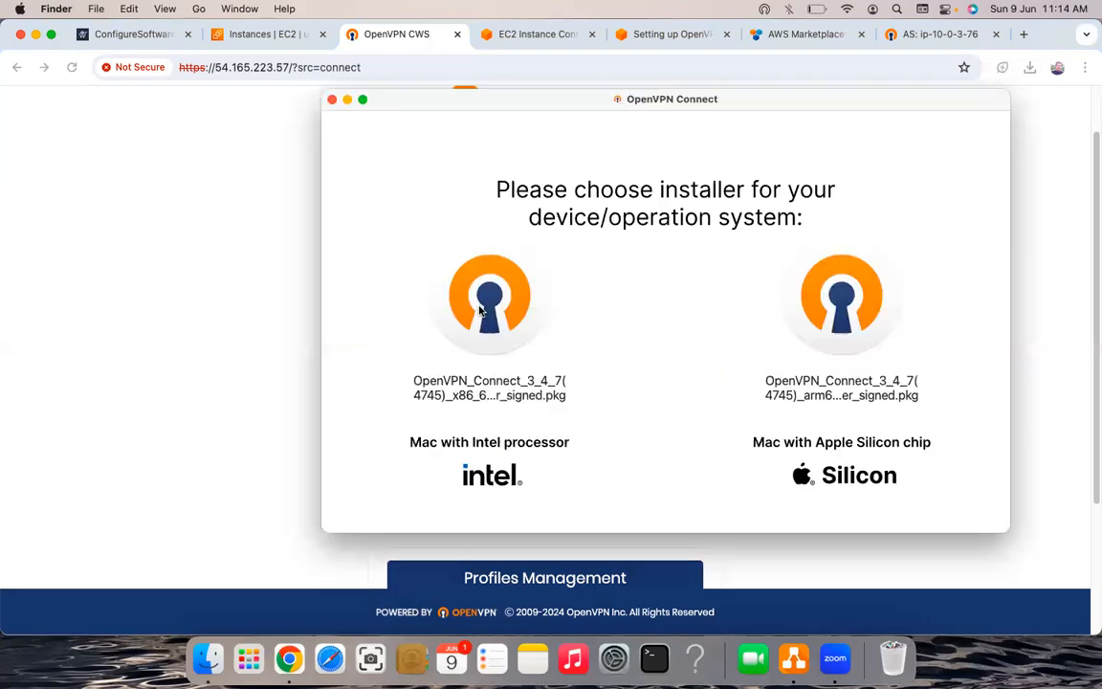
pyautogui.doubleClick(481, 310)
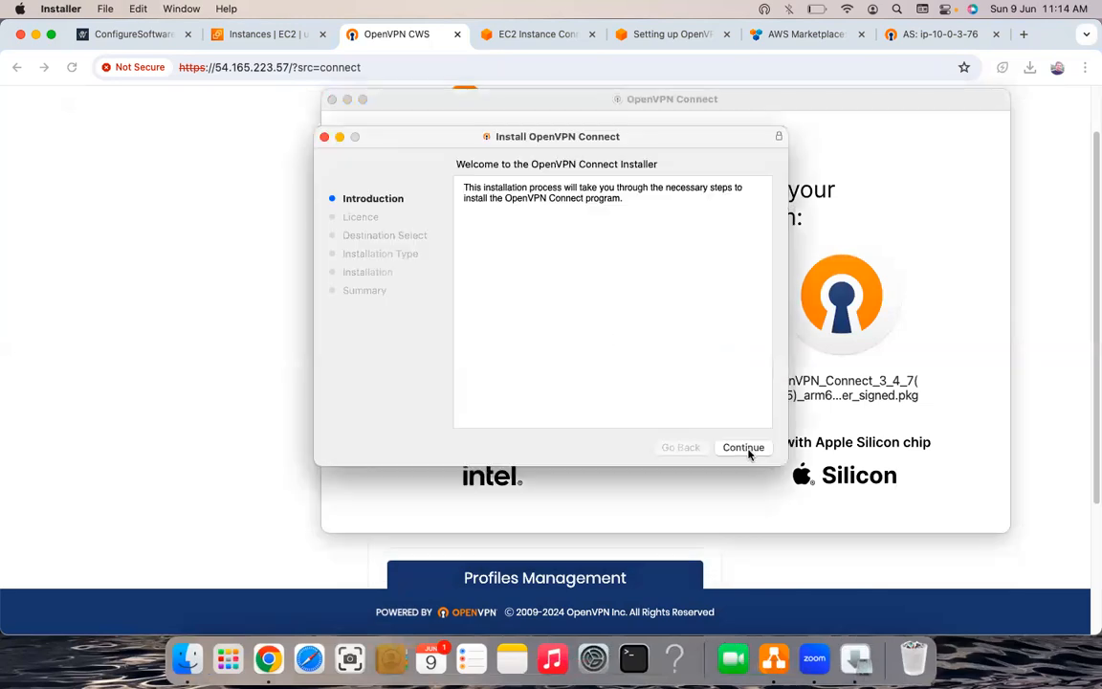
pyautogui.click(745, 447)
# - Agree to the licence, authorise with the admin password, and install OpenVPN Connect
pyautogui.click(748, 449)
pyautogui.click(700, 339)
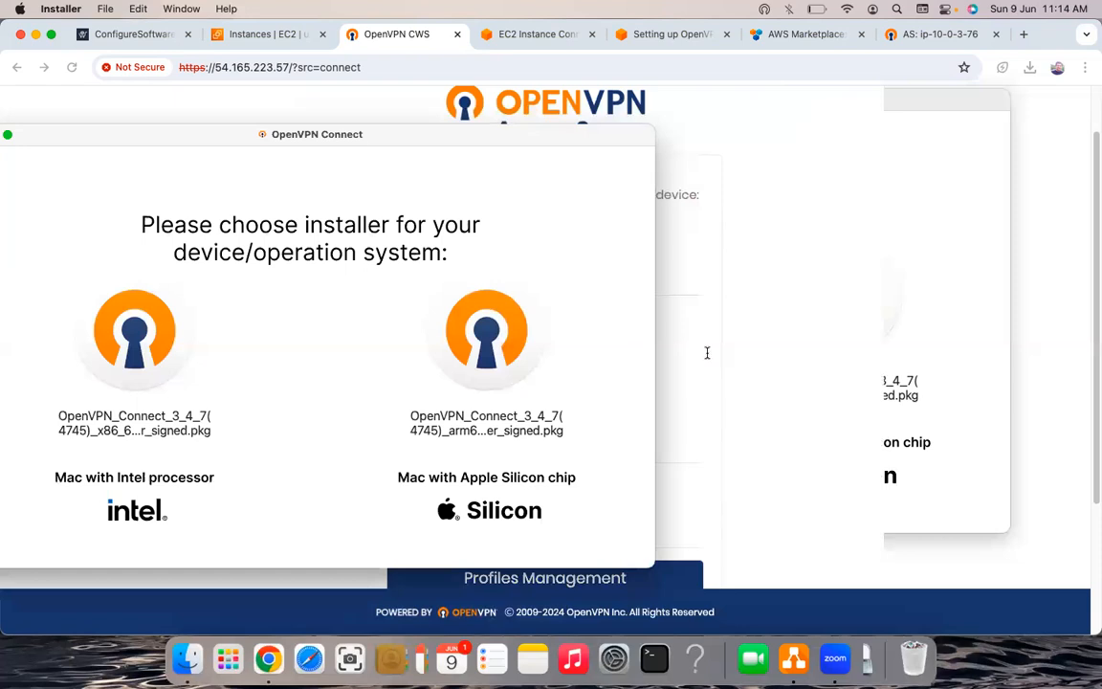
pyautogui.click(745, 448)
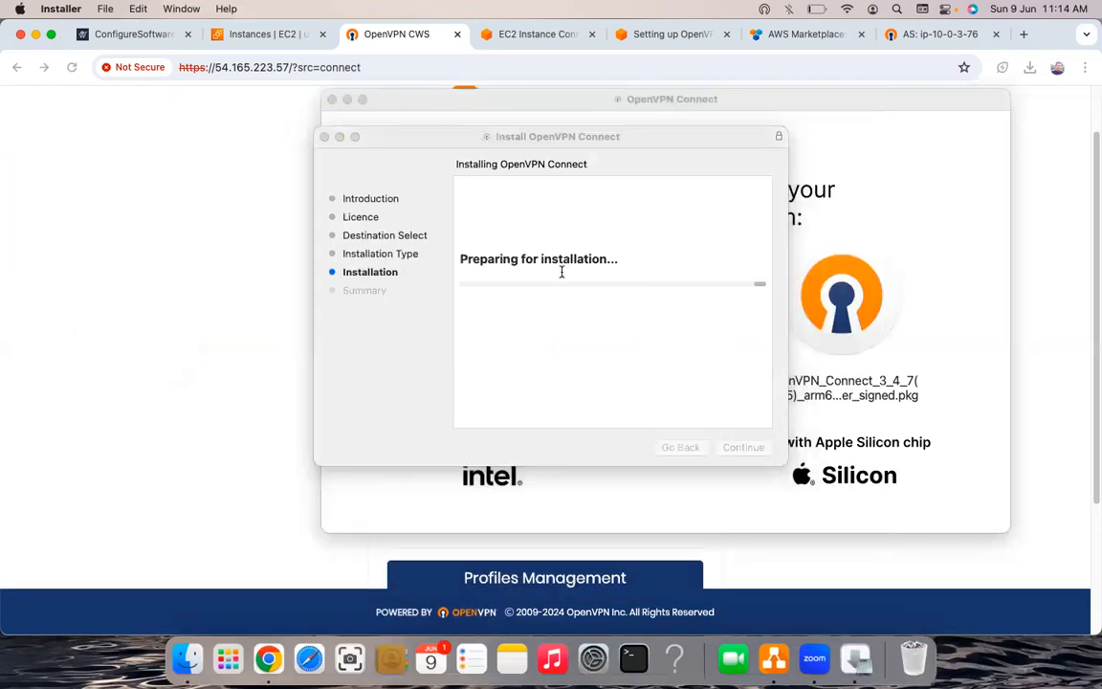
pyautogui.click(489, 297)
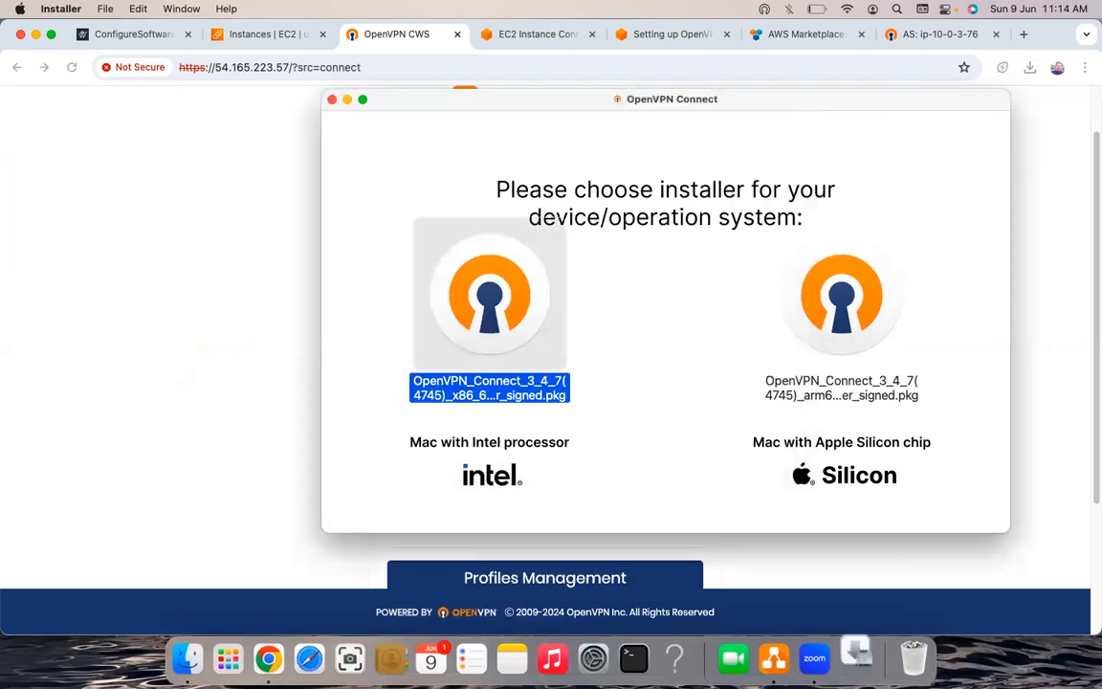
pyautogui.write('*******')
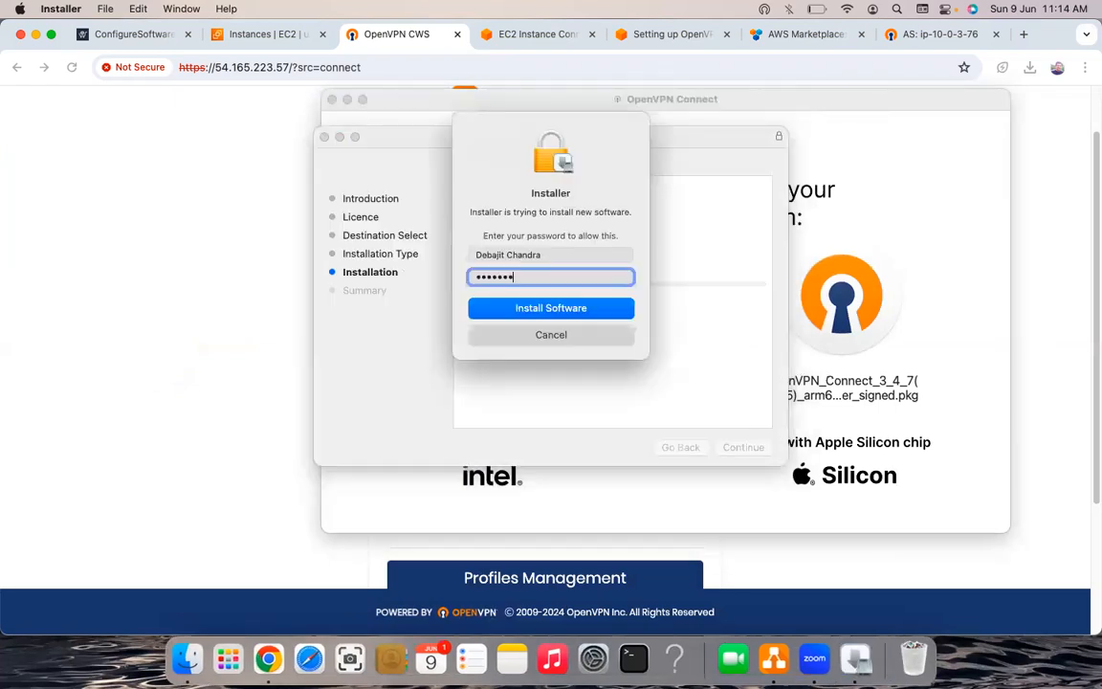
pyautogui.press('Return')
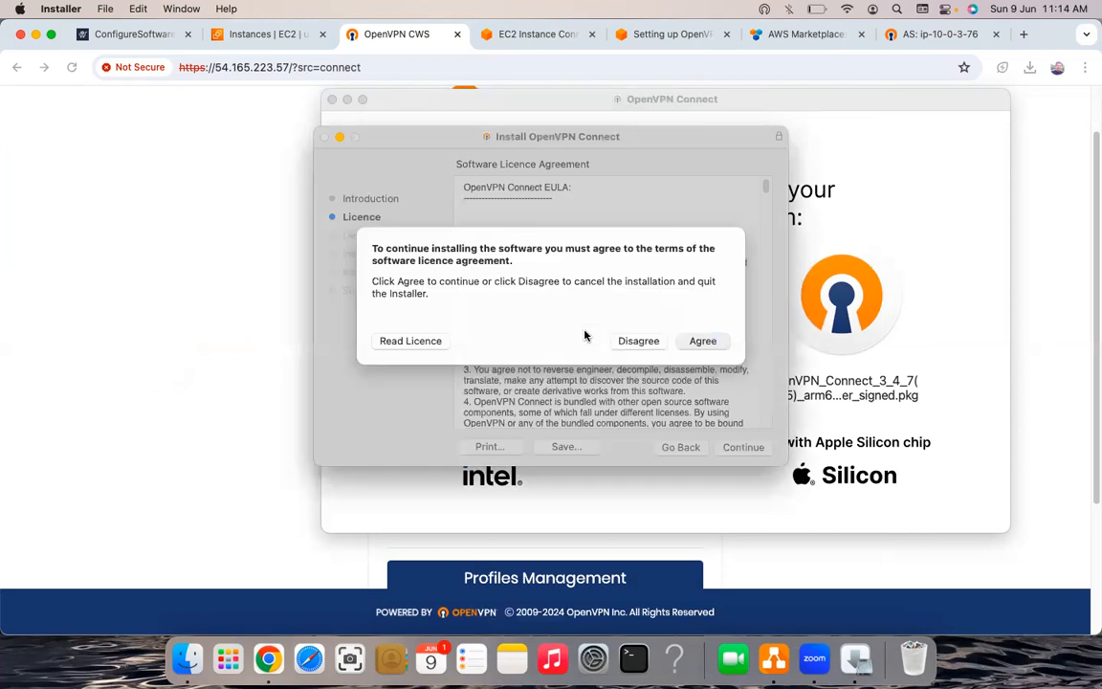
pyautogui.press('Return')
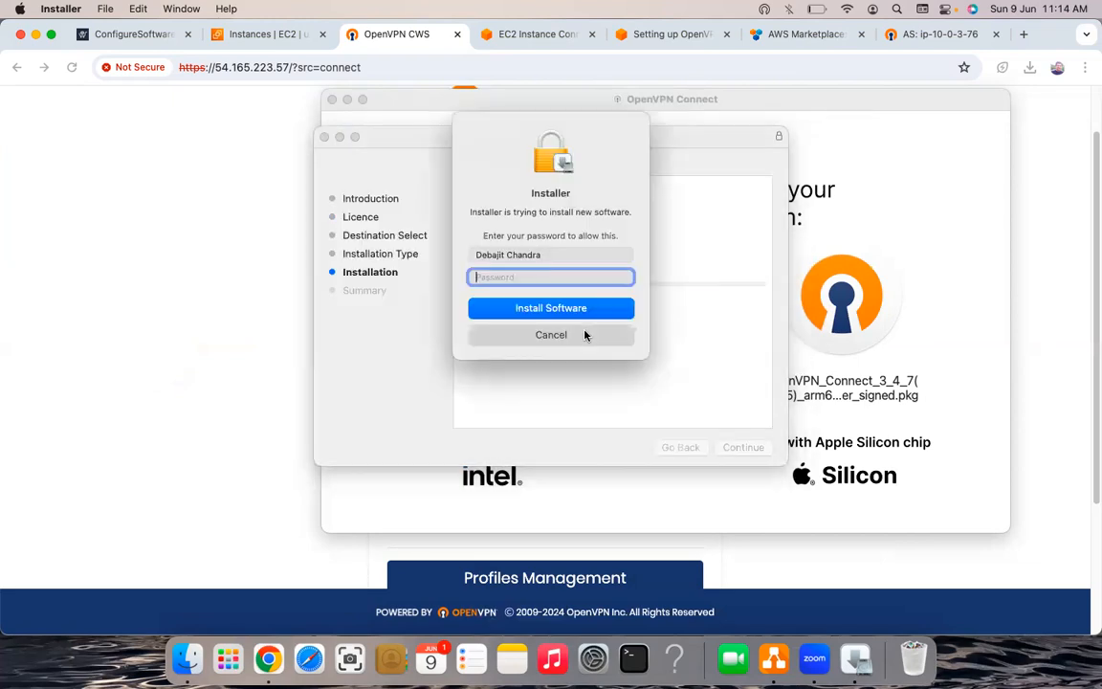
pyautogui.click(585, 335)
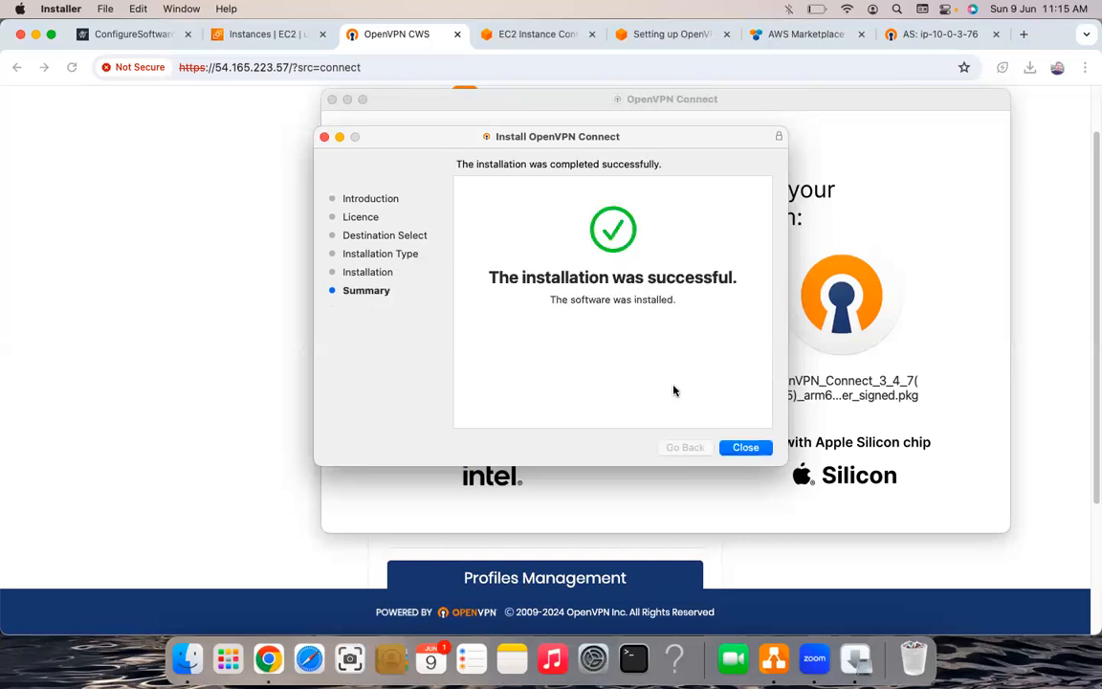
# - Close the finished installer, choose Move to Bin, and dismiss the cannot-move alert
pyautogui.click(745, 448)
pyautogui.click(606, 367)
pyautogui.click(608, 375)
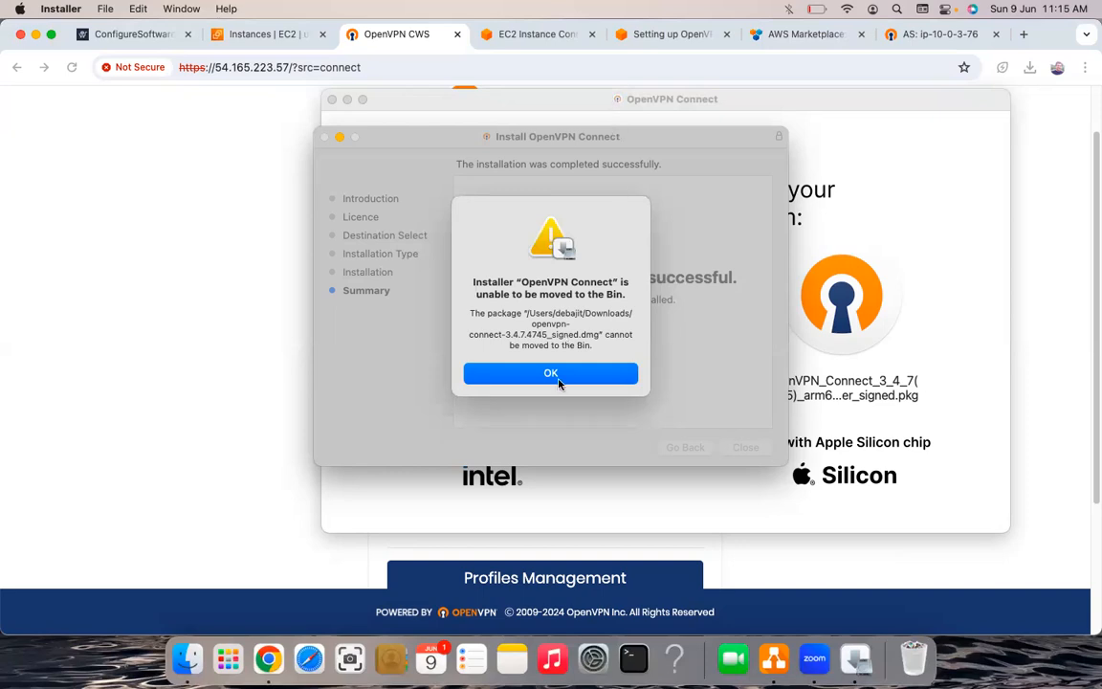
pyautogui.click(551, 373)
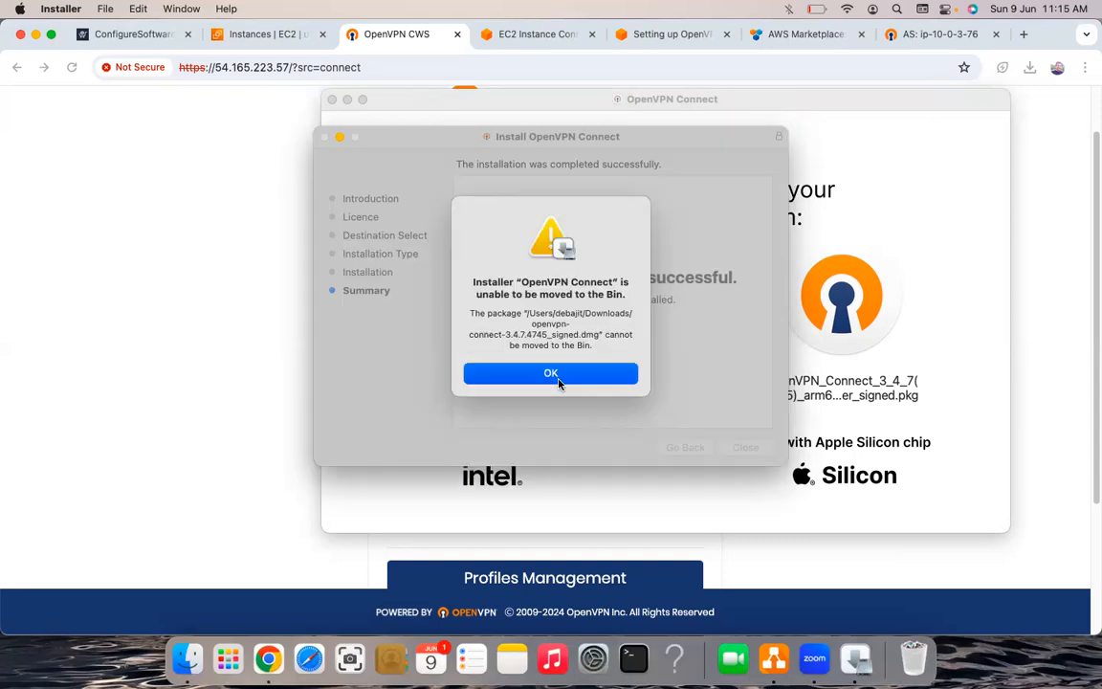
pyautogui.click(555, 374)
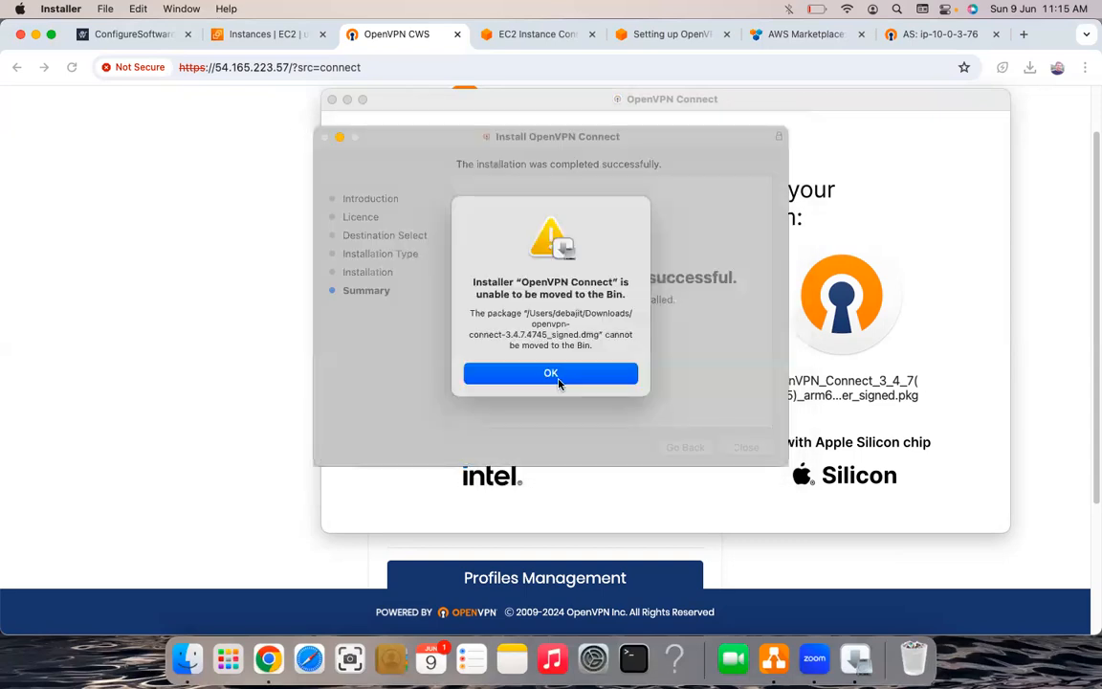
pyautogui.click(558, 378)
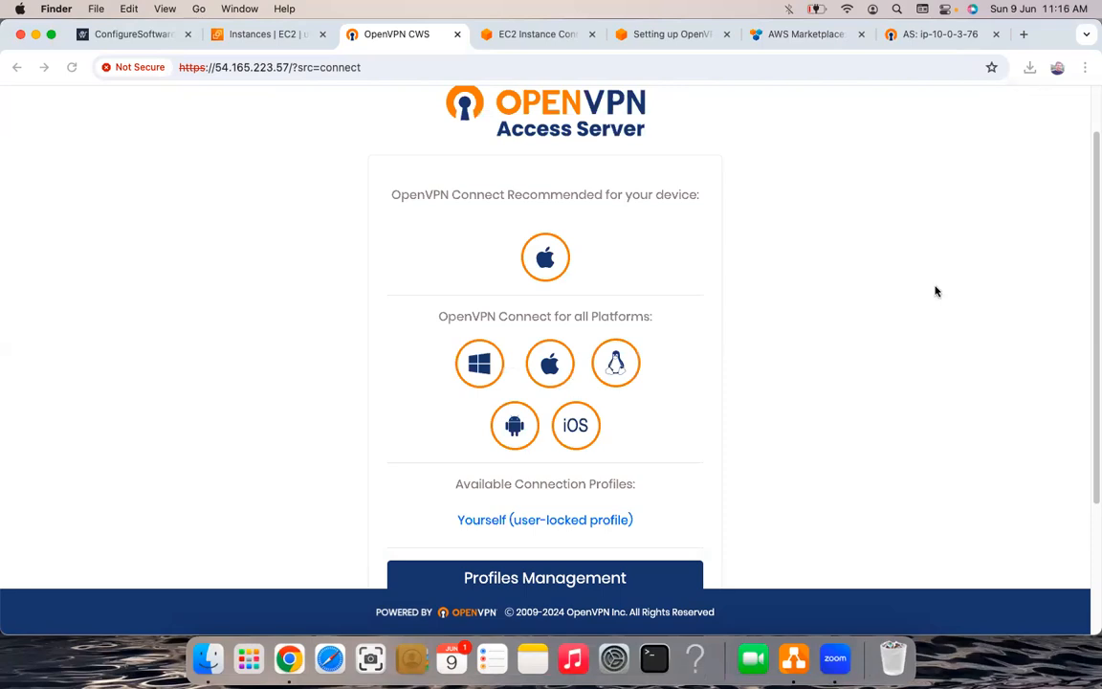
# - Launch the OpenVPN Connect app by searching for 'open' in system-wide search
pyautogui.click(897, 12)
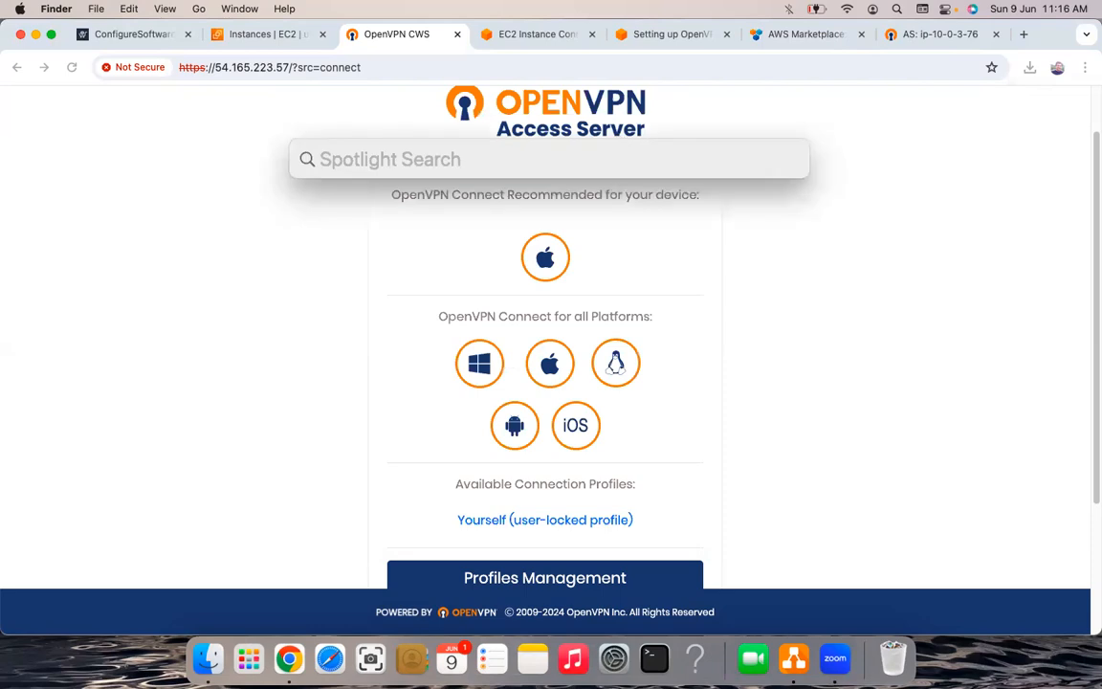
pyautogui.write('open')
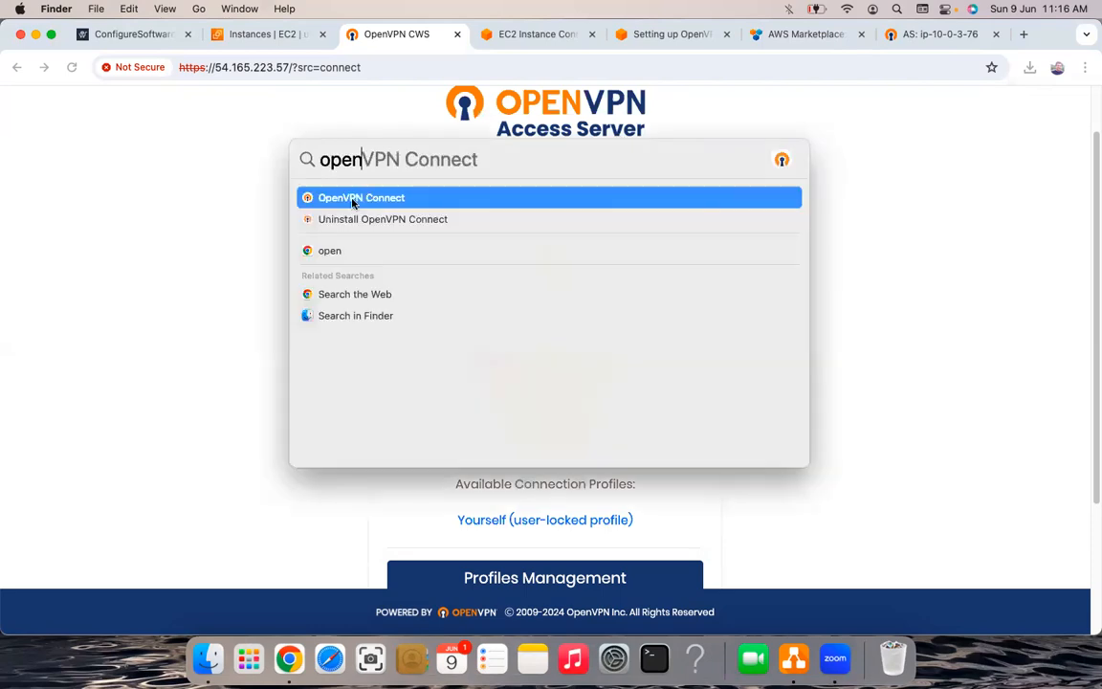
pyautogui.click(352, 198)
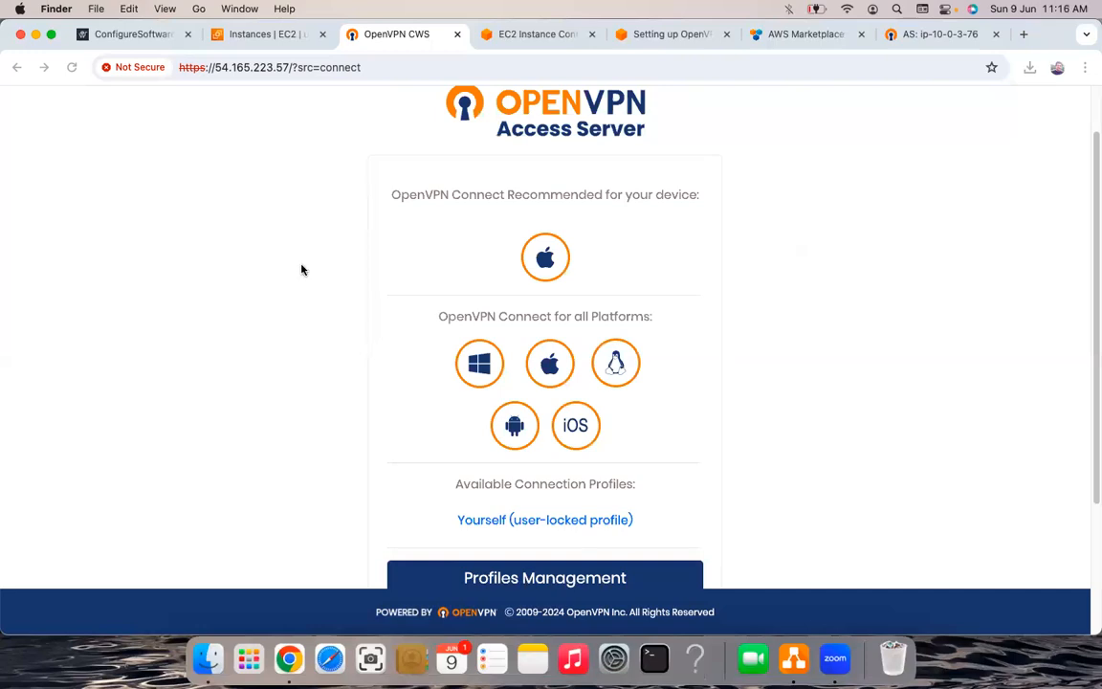
pyautogui.press('super+space')
pyautogui.write('open')
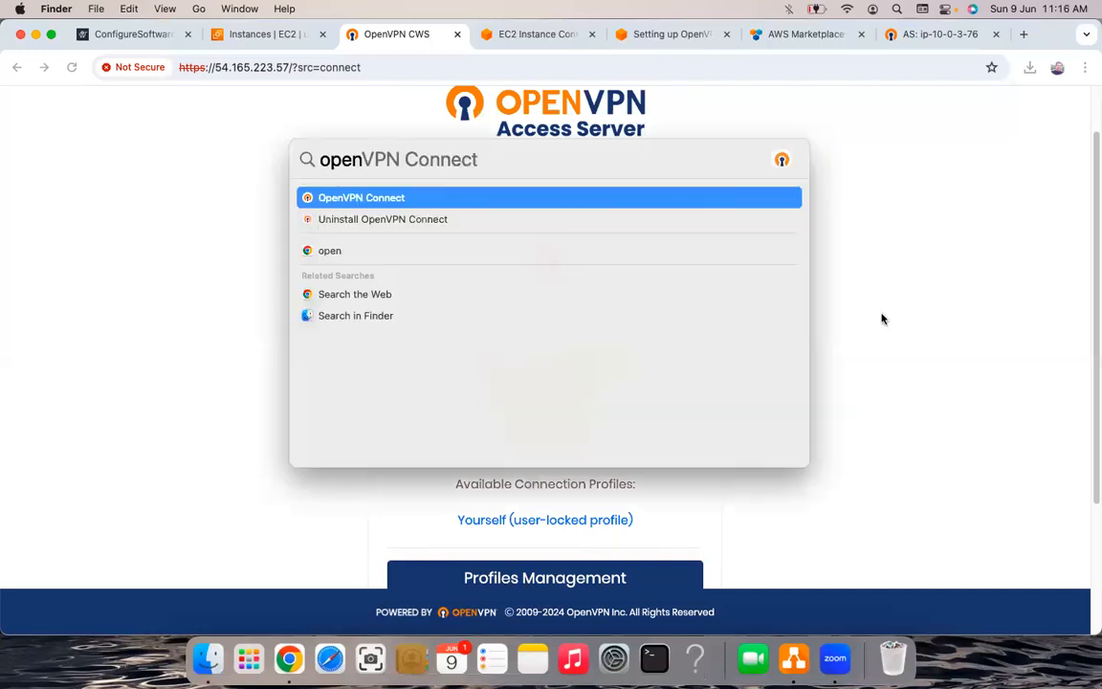
pyautogui.press('Return')
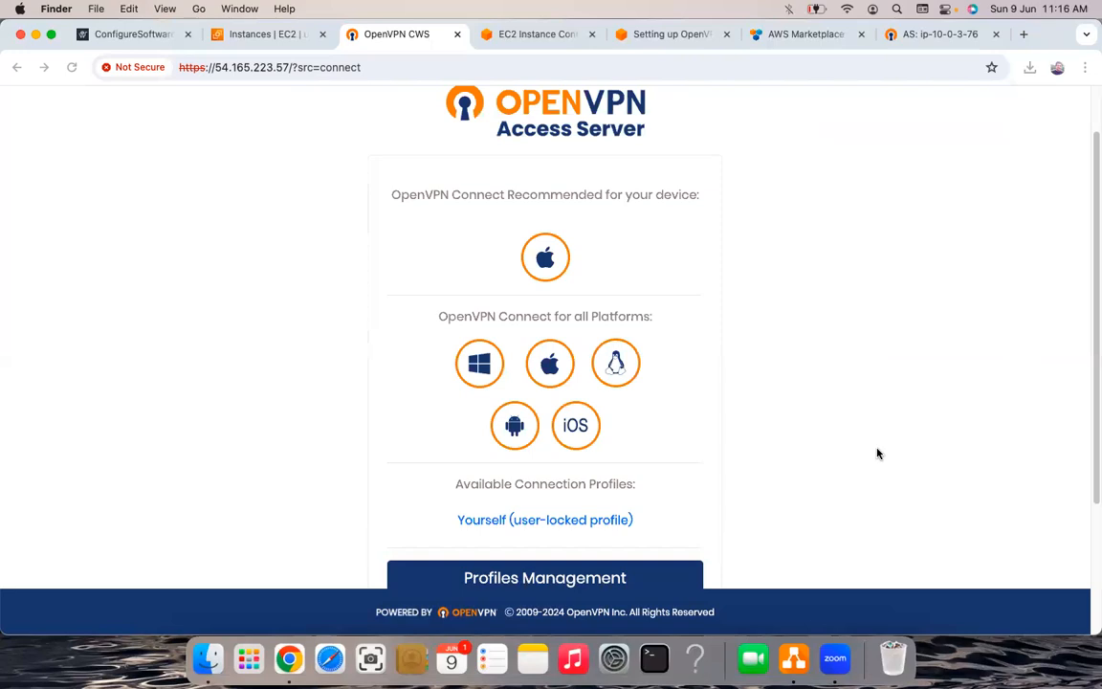
# - Minimise the Chrome browser and draw.io windows to reveal the macOS desktop
pyautogui.scroll(2, 836, 493)
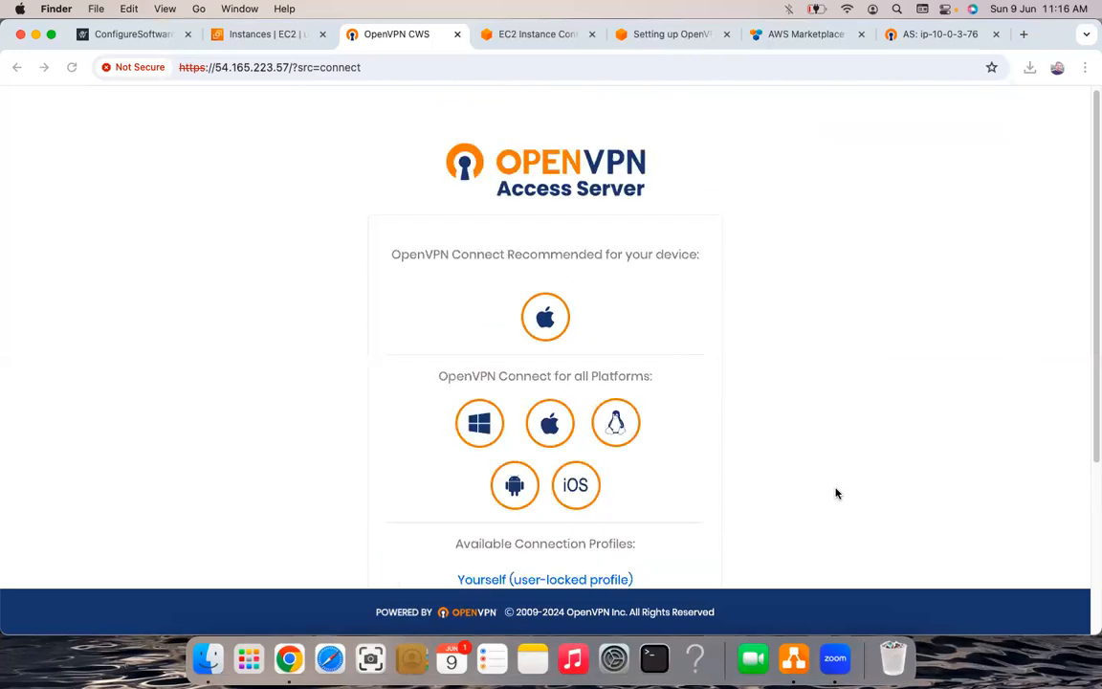
pyautogui.scroll(-3, 836, 494)
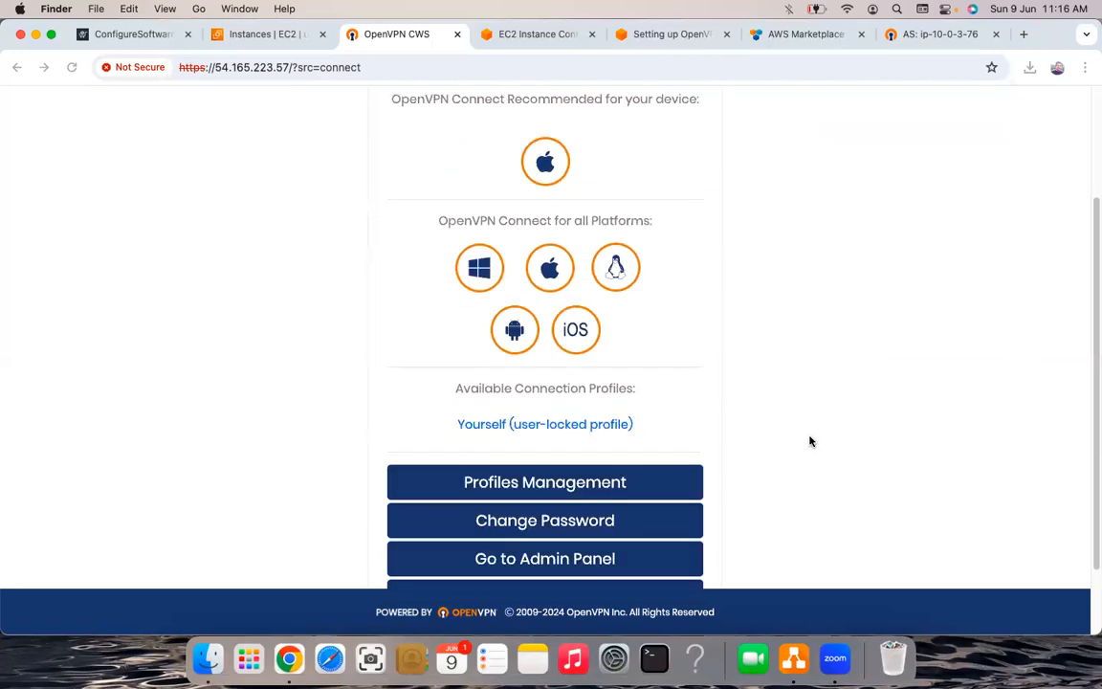
pyautogui.scroll(-2, 393, 111)
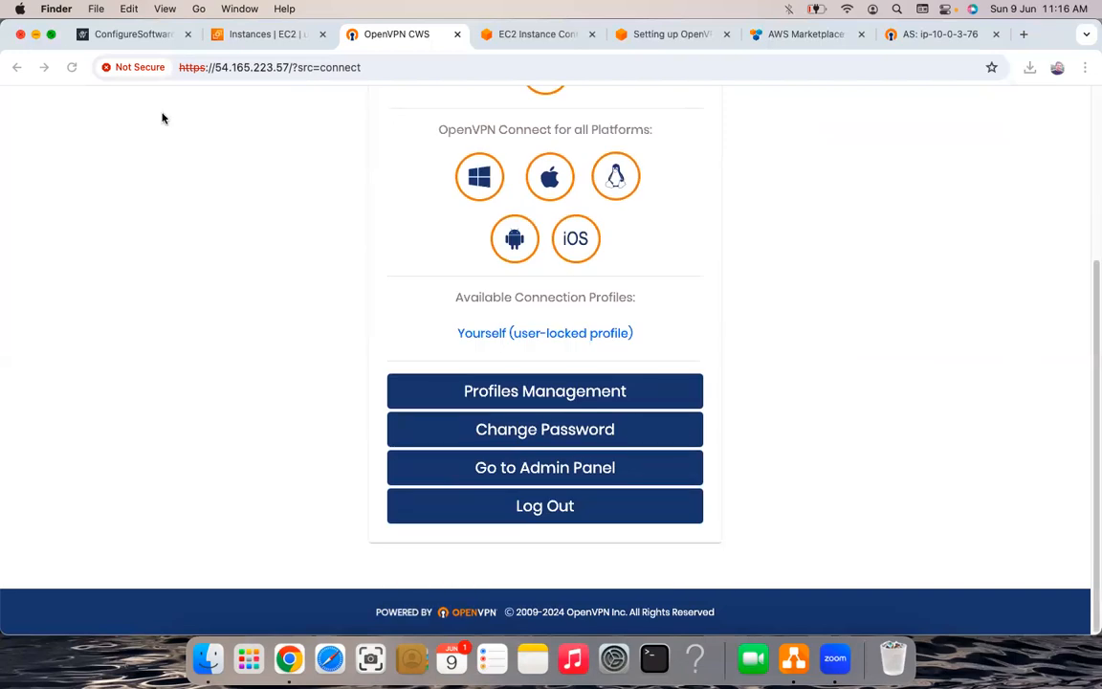
pyautogui.click(35, 34)
pyautogui.press('super+m')
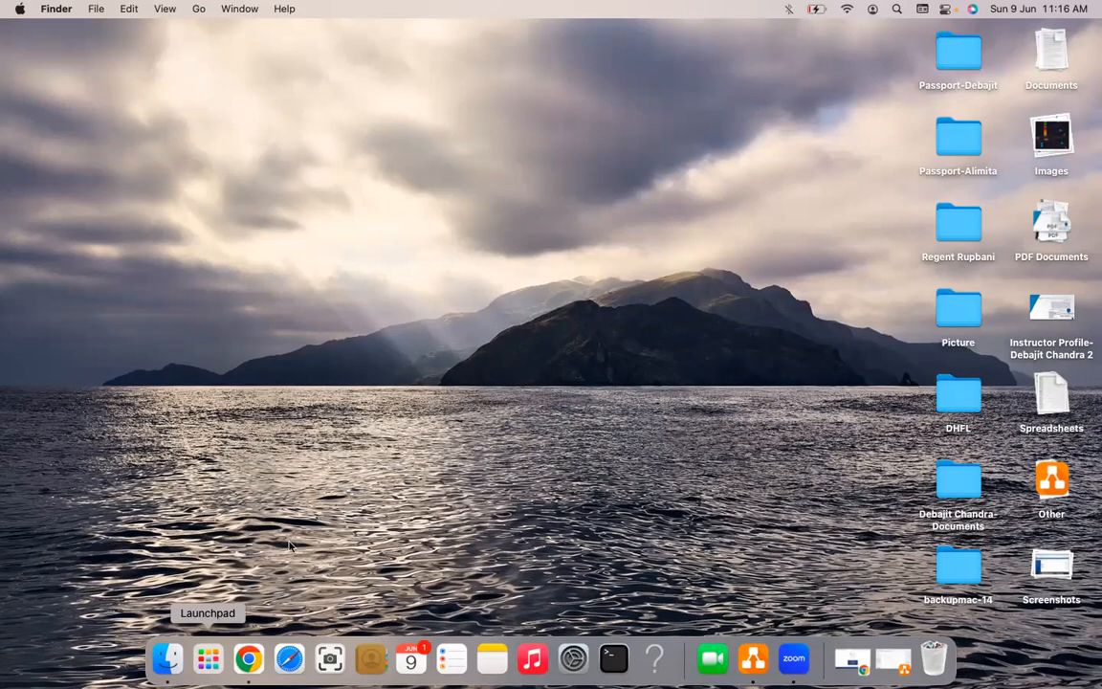
pyautogui.press('F4')
# - Launch OpenVPN Connect from a Spotlight search for 'open' to show its two saved profiles
pyautogui.click(345, 524)
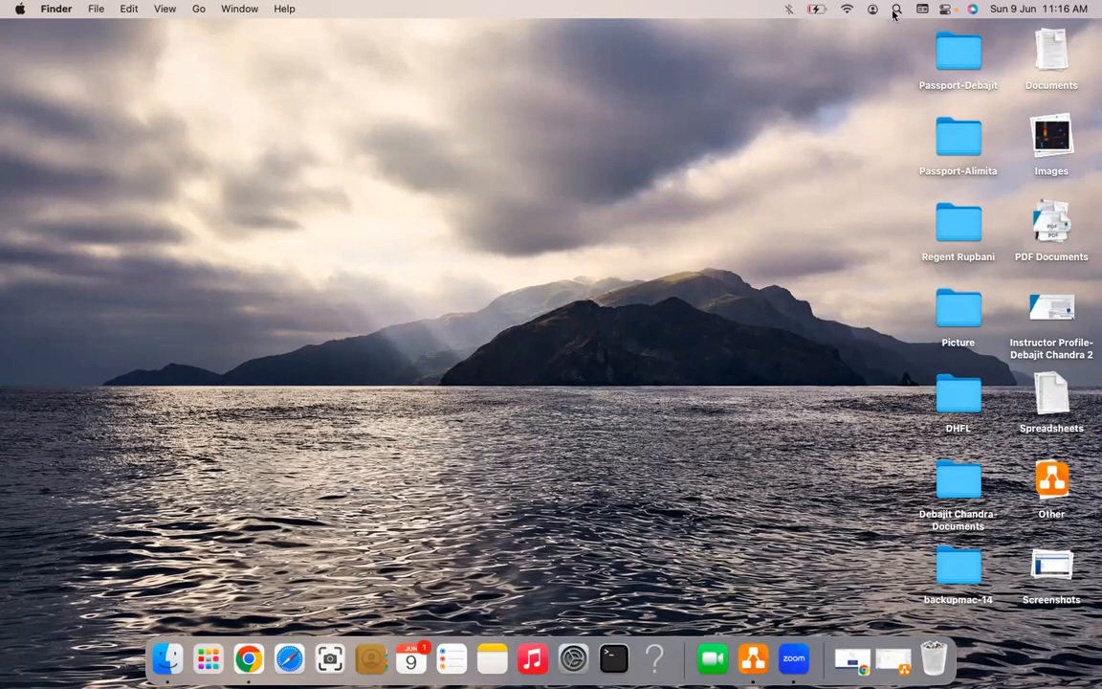
pyautogui.press('super+space')
pyautogui.write('open')
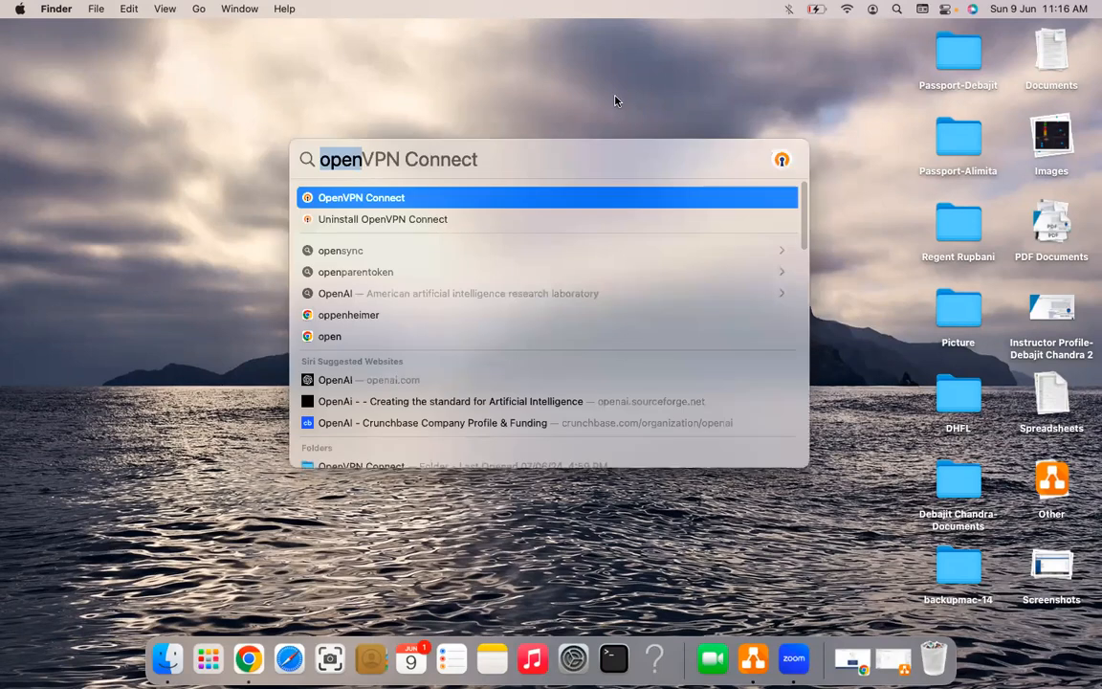
pyautogui.press('Return')
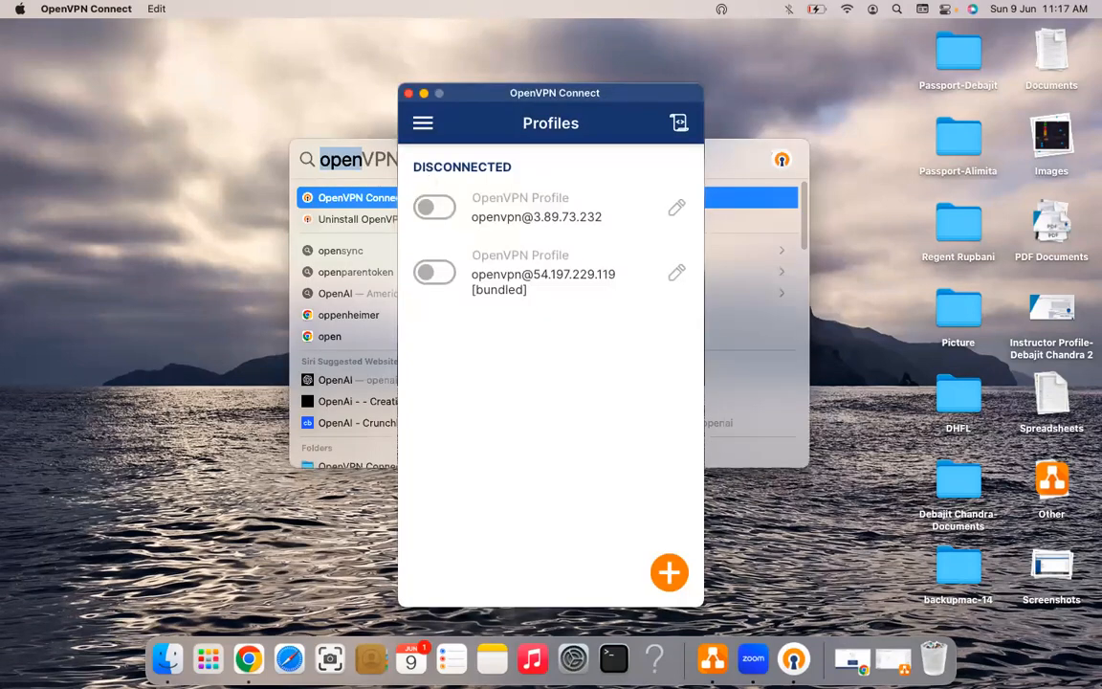
# - Dismiss the leftover search panel and start adding a new profile in OpenVPN Connect
pyautogui.press('Return')
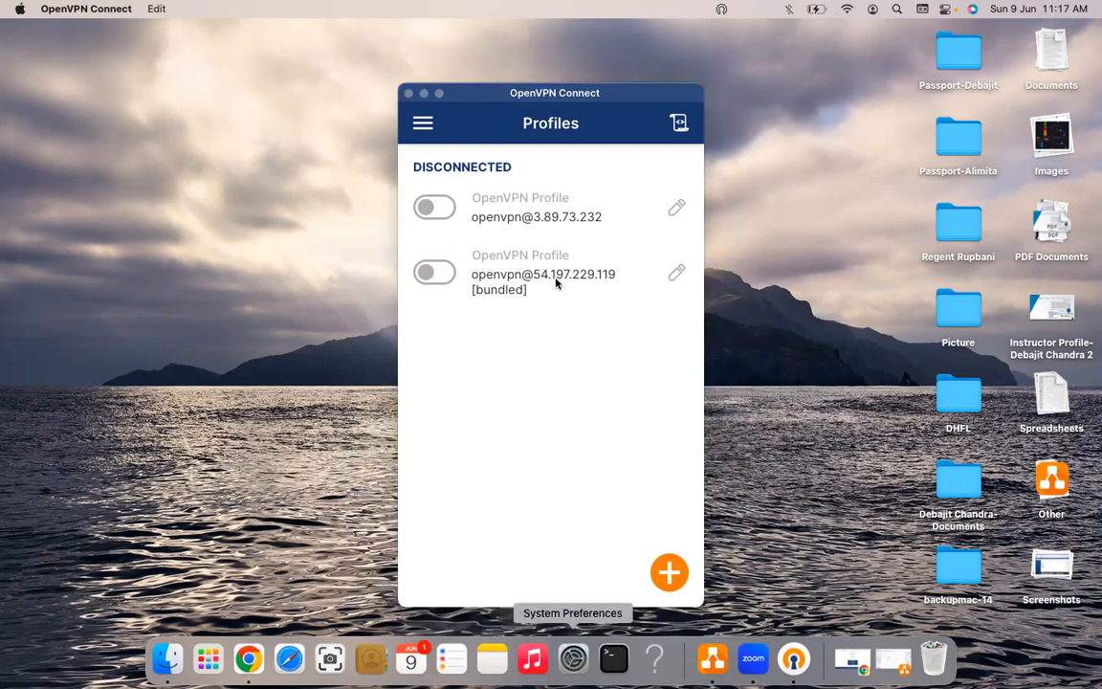
pyautogui.click(667, 572)
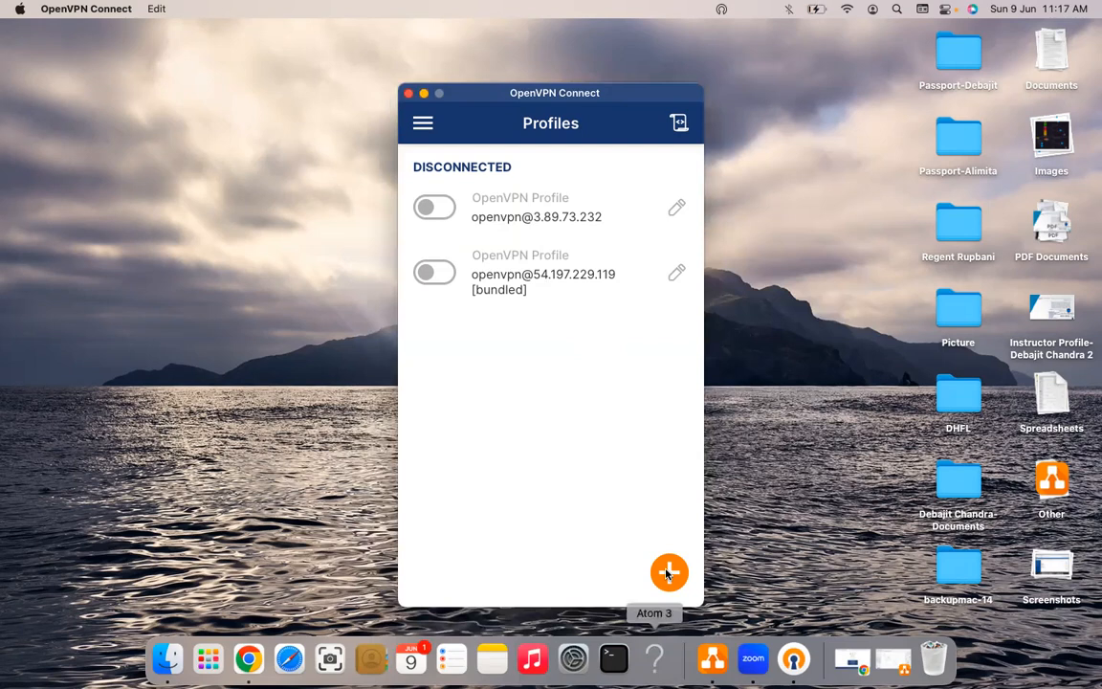
pyautogui.click(669, 574)
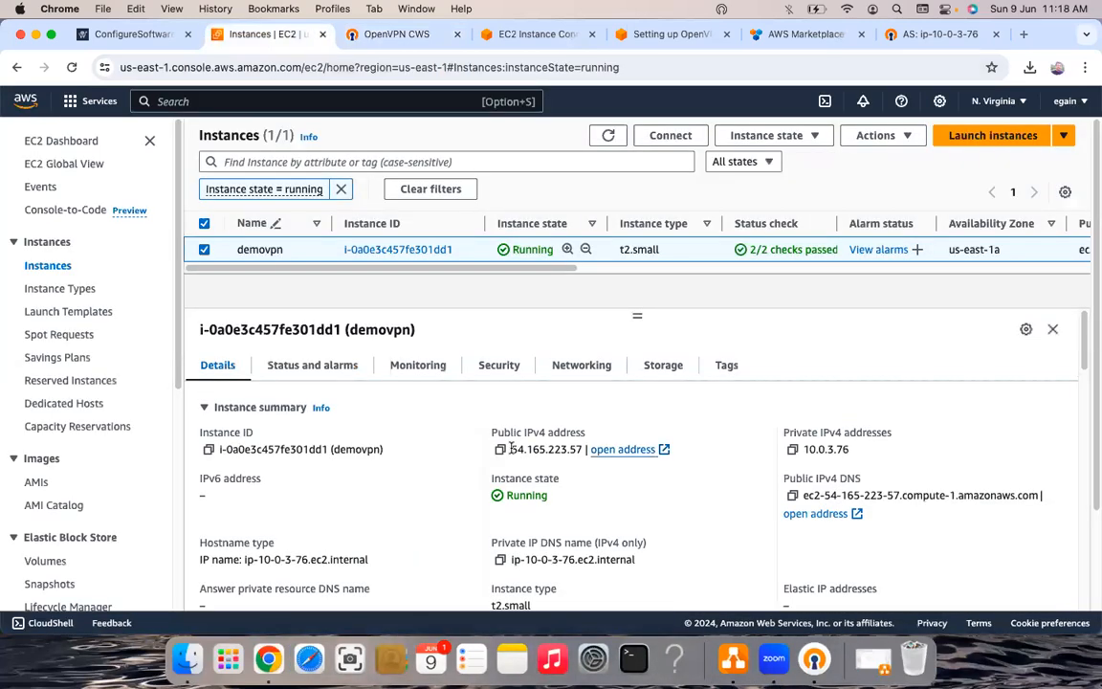
# - Import from URL 54.165.223.57, the copied public IP, and accept the server's self-signed certificate
pyautogui.moveTo(512, 448); pyautogui.dragTo(583, 450)
pyautogui.press('super+c')
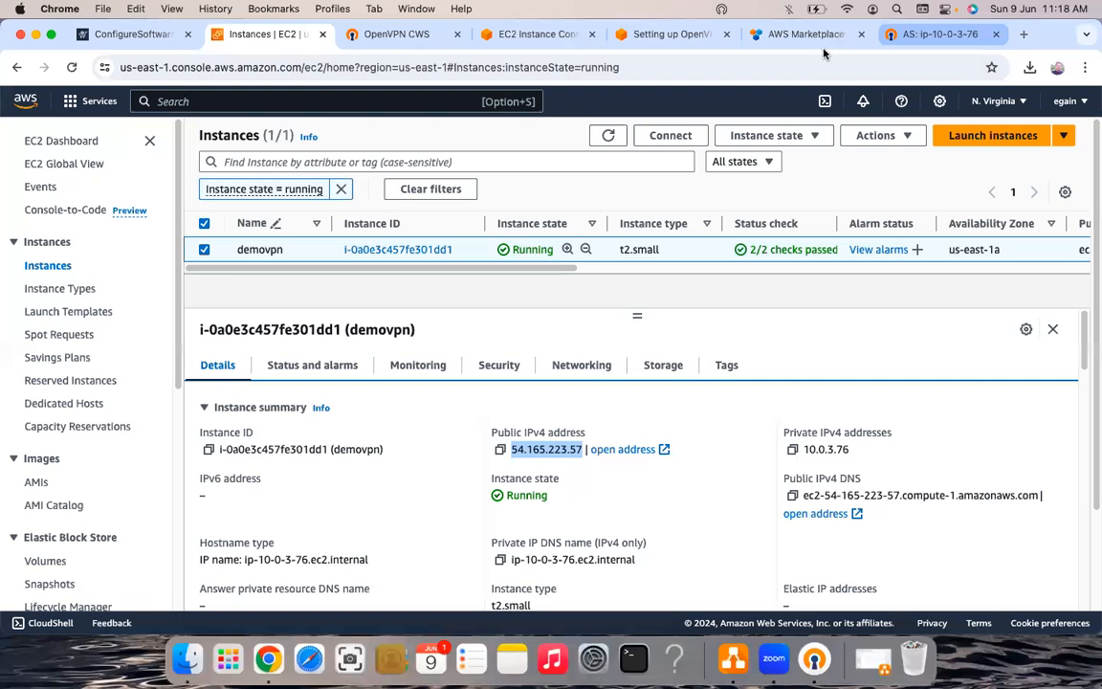
pyautogui.press('super+9')
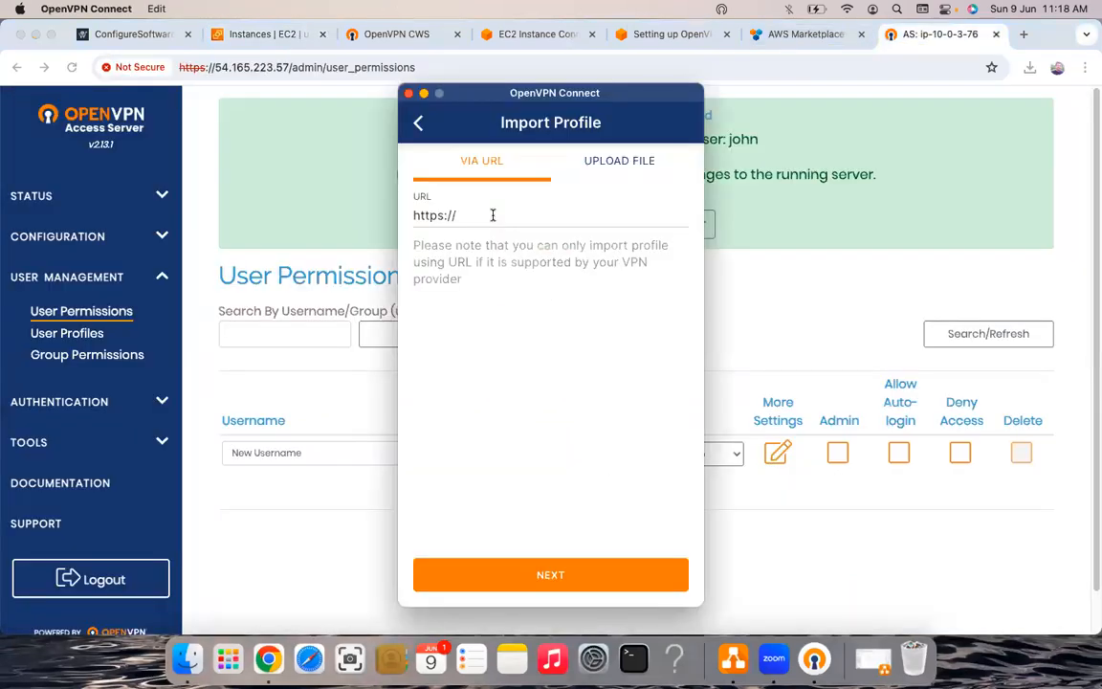
pyautogui.click(493, 215)
pyautogui.press('super+v')
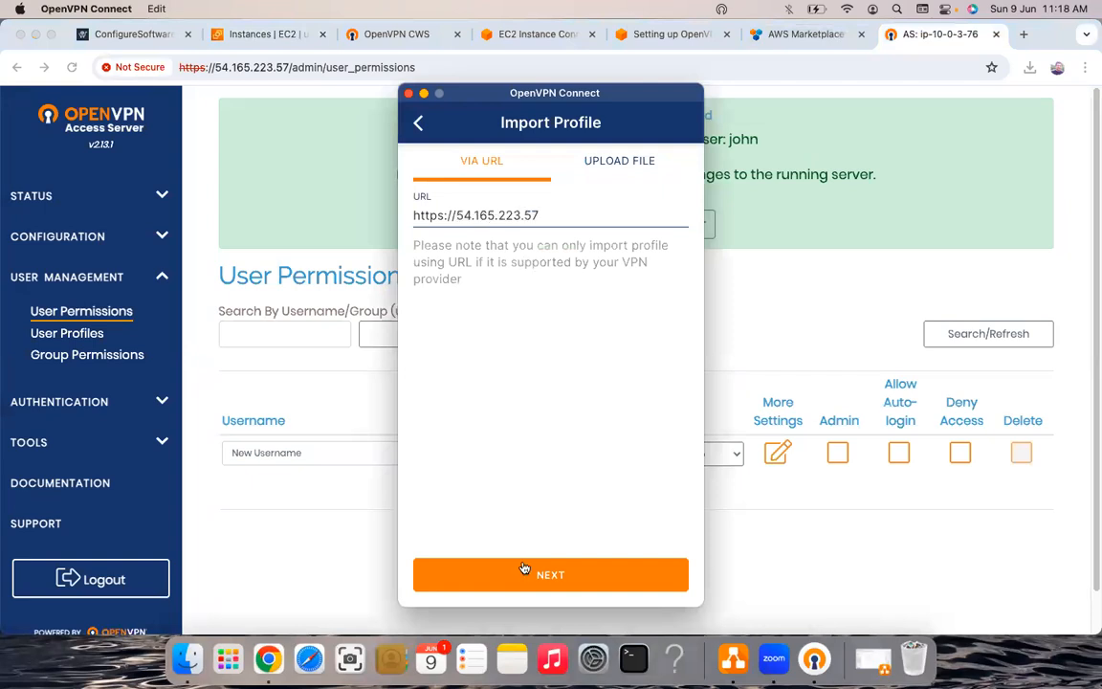
pyautogui.press('Return')
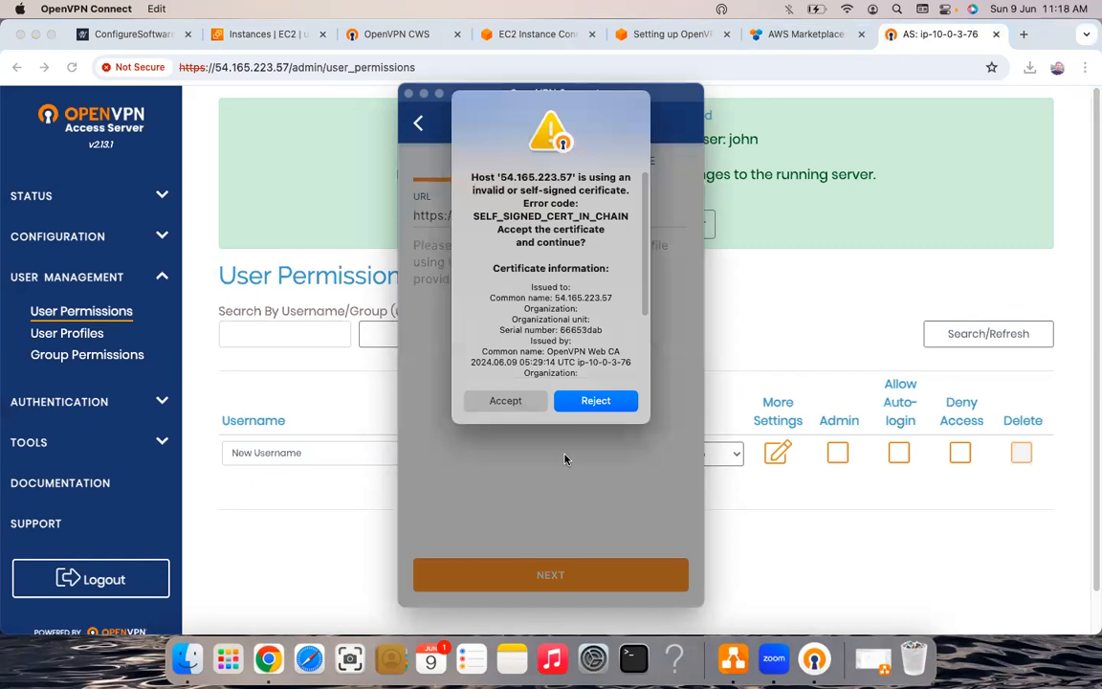
pyautogui.click(505, 401)
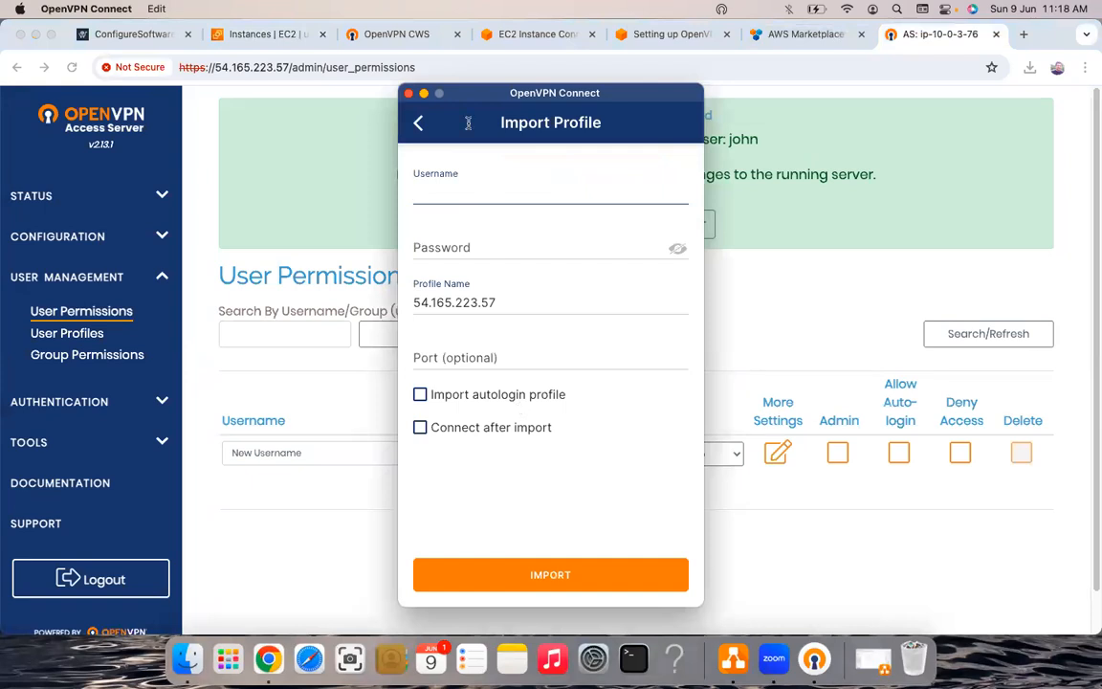
# - Fill in the VPN user's username and account password for the profile import
pyautogui.write('john')
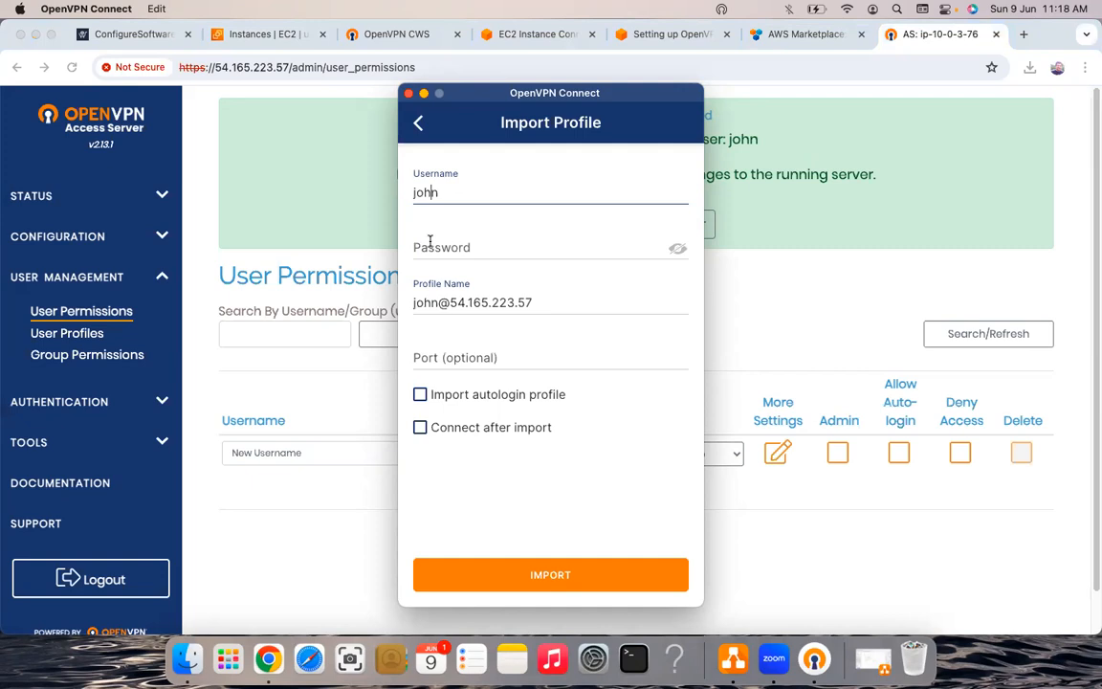
pyautogui.press('Tab')
pyautogui.write('•')
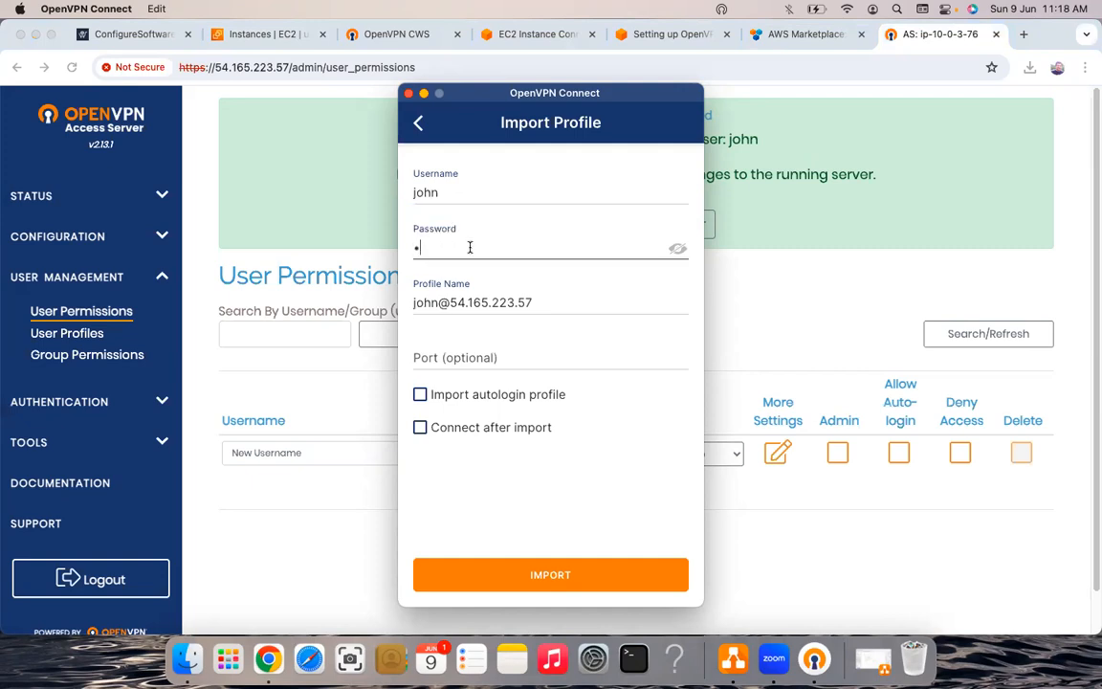
pyautogui.press('super+v')
# - Import the new user's profile for 54.165.223.57 into OpenVPN Connect
pyautogui.click(531, 583)
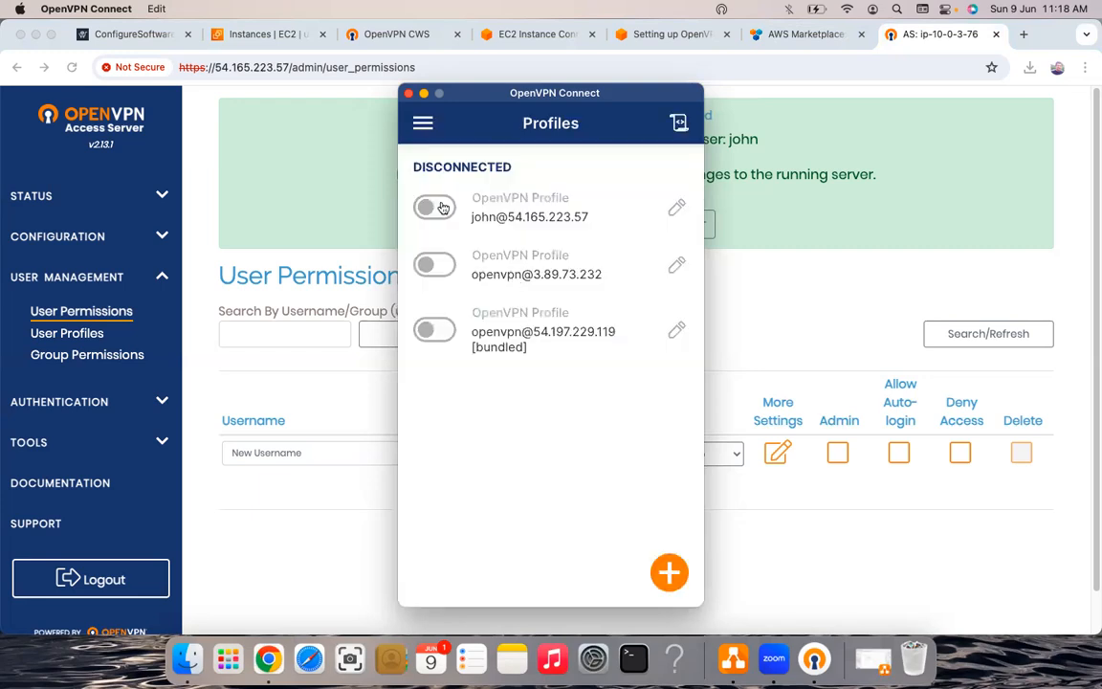
# - Connect the 54.165.223.57 profile with the account password, then return to the EC2 Instance Connect tab
pyautogui.click(452, 209)
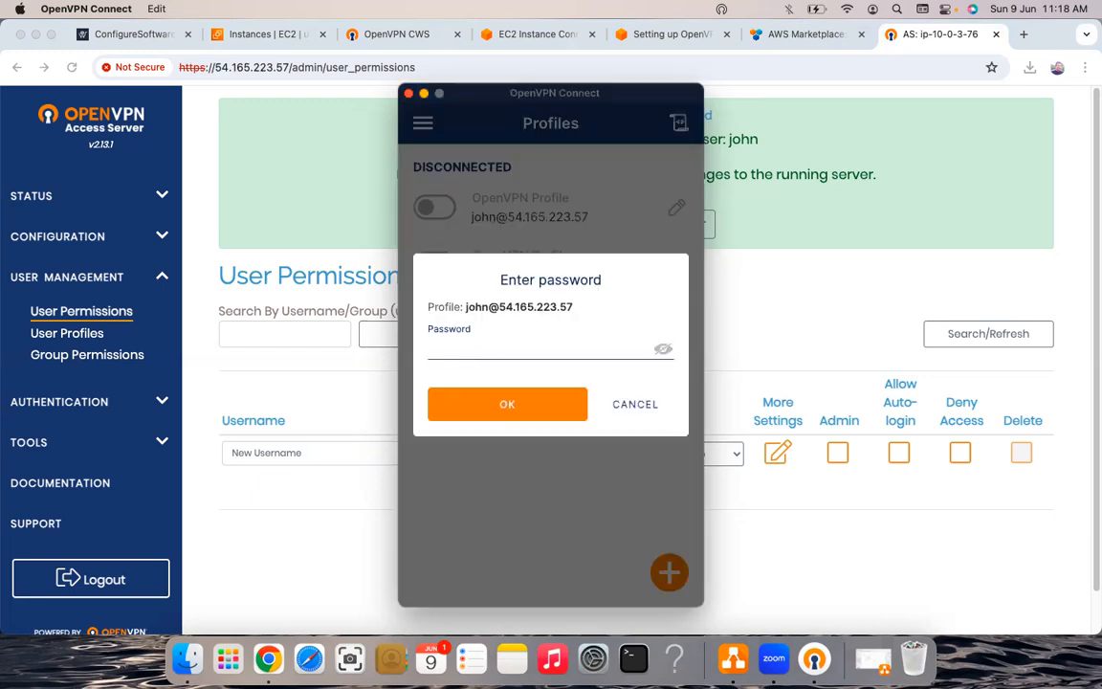
pyautogui.write('password12')
pyautogui.click(507, 403)
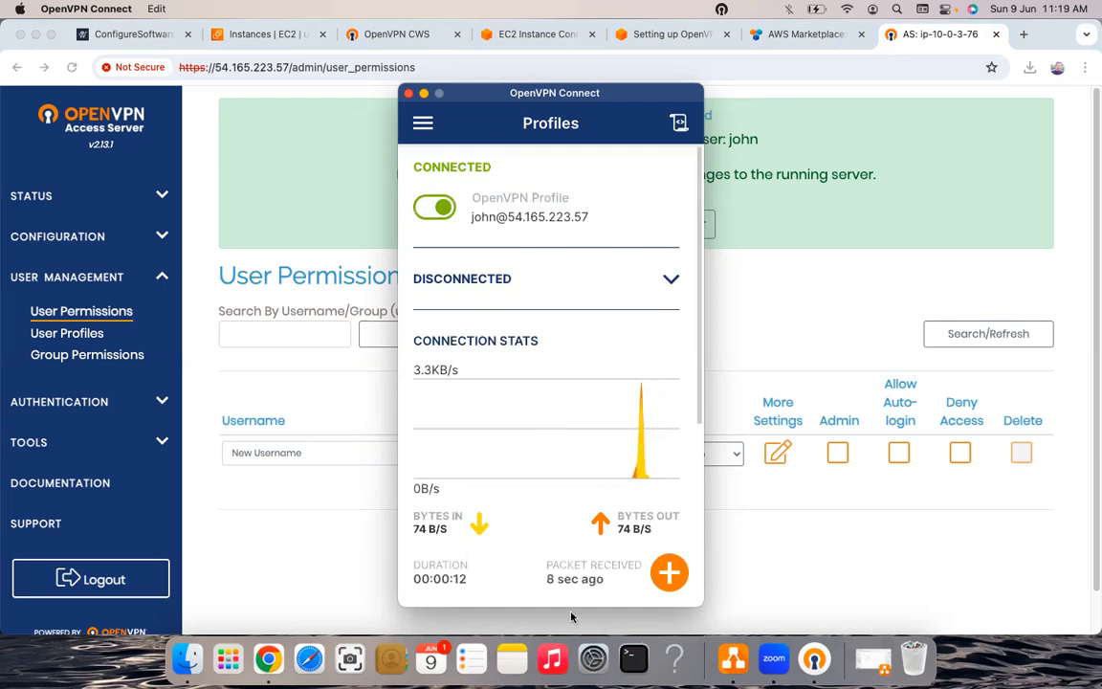
pyautogui.click(496, 31)
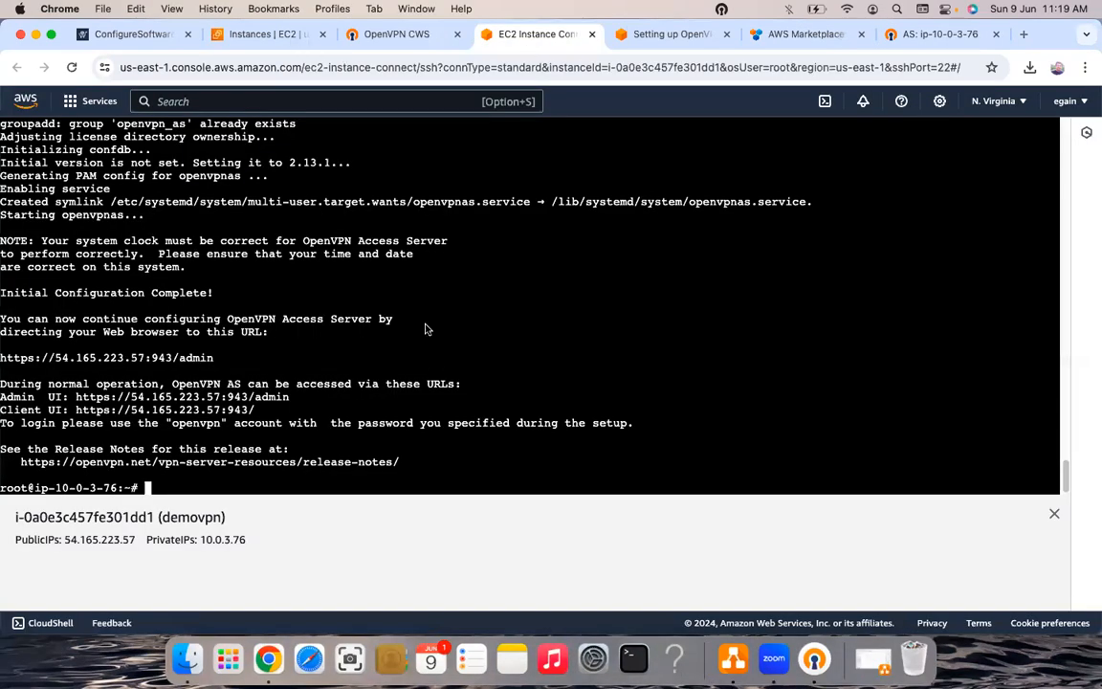
# - Select and copy demovpn's private IPv4 address 10.0.3.76 on the EC2 Instances page
pyautogui.press('super+2')
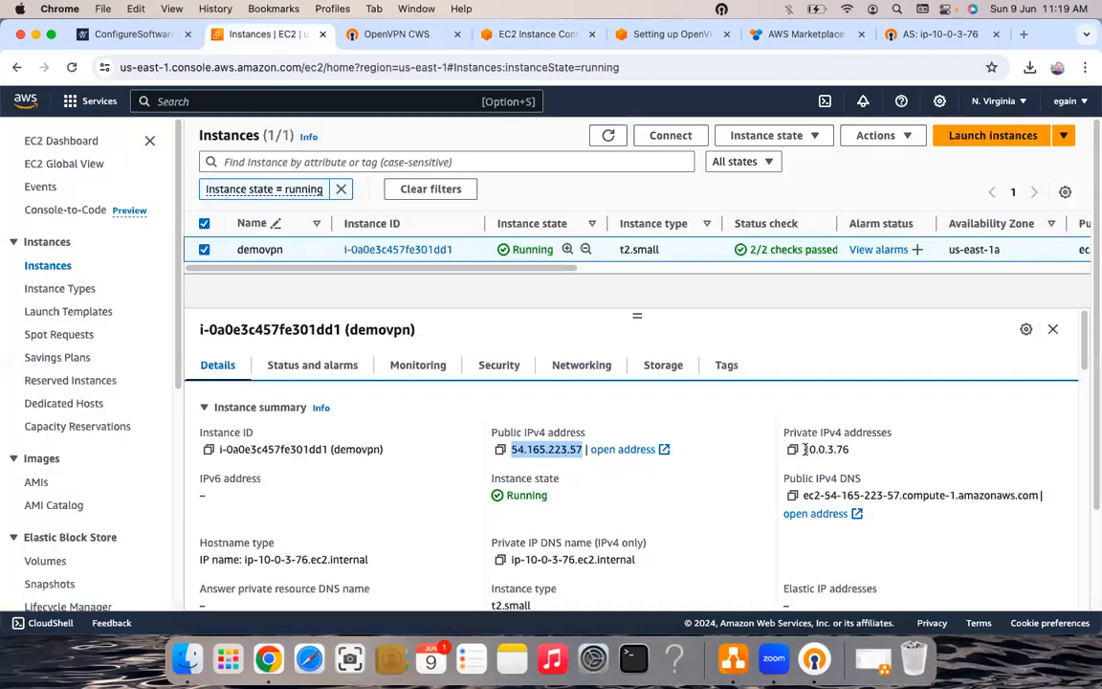
pyautogui.doubleClick(854, 453)
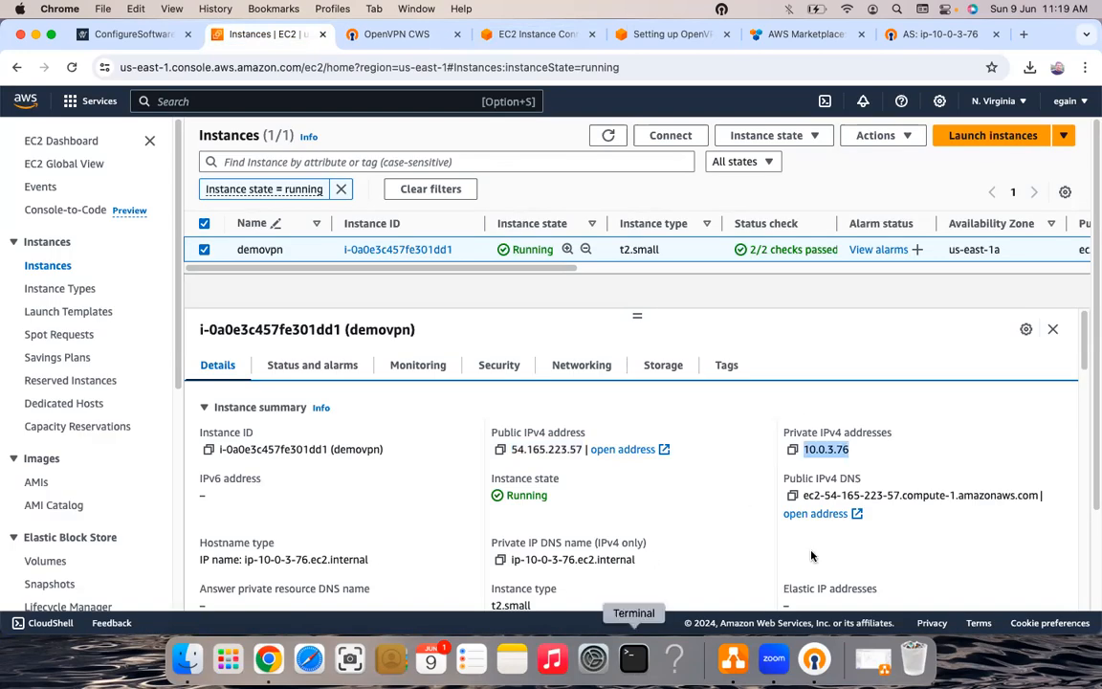
pyautogui.click(1012, 624)
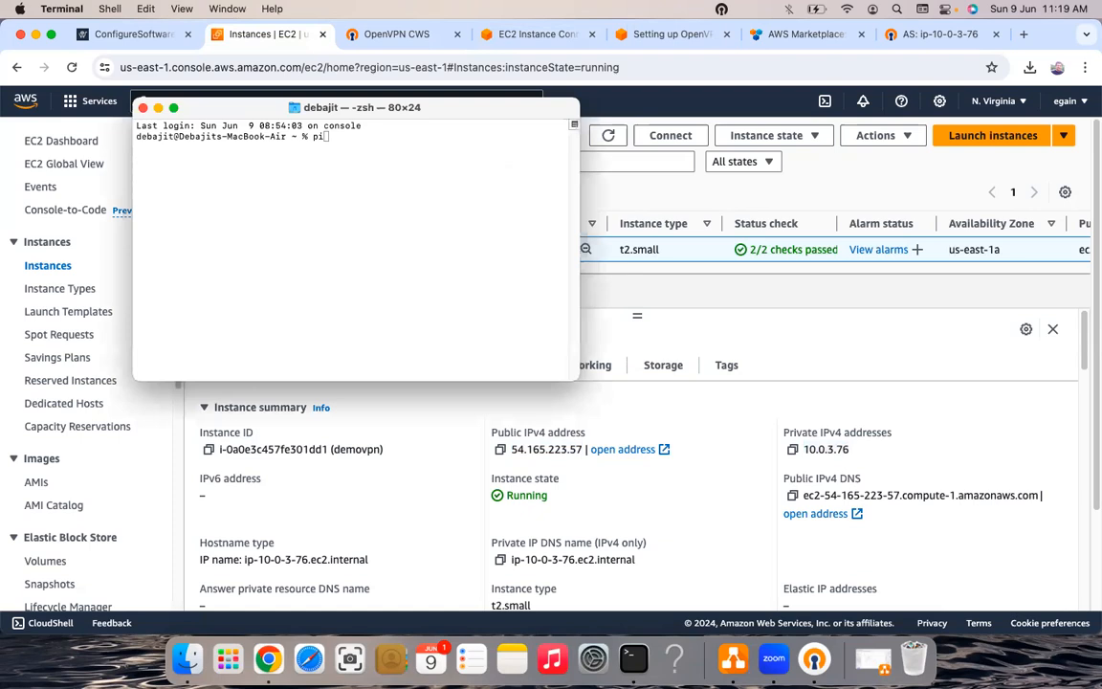
# - Run ping 10.0.3.76 in Terminal, review the replies, then put the Terminal window away
pyautogui.write('ng 10.0.3.76')
pyautogui.press('Return')
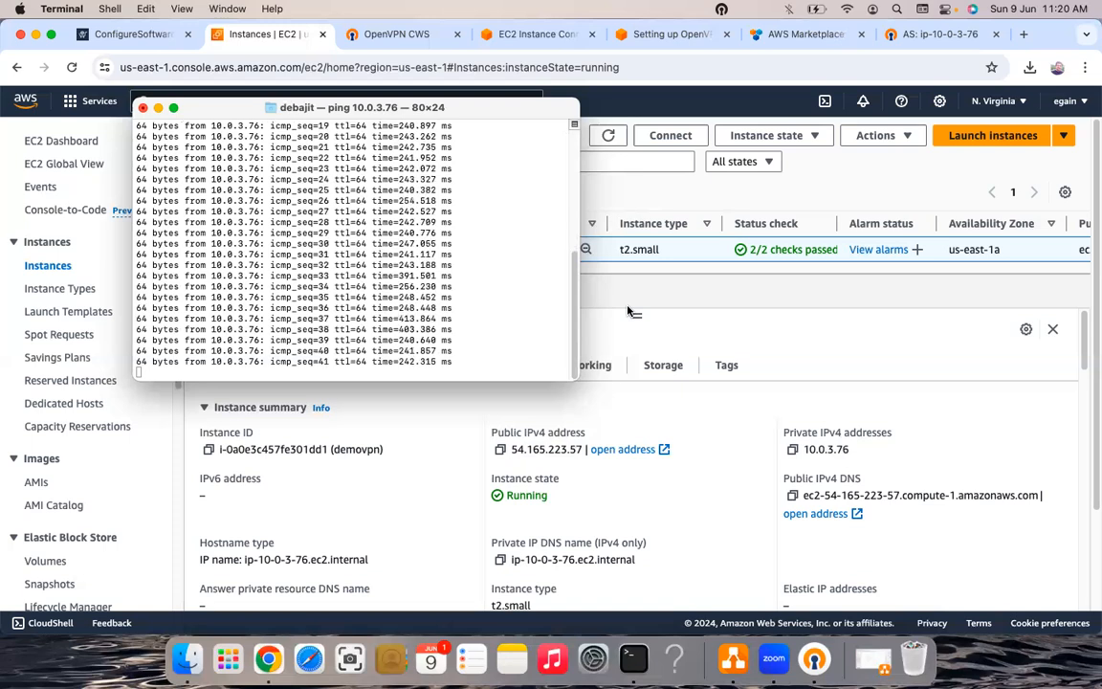
pyautogui.scroll(1, 629, 311)
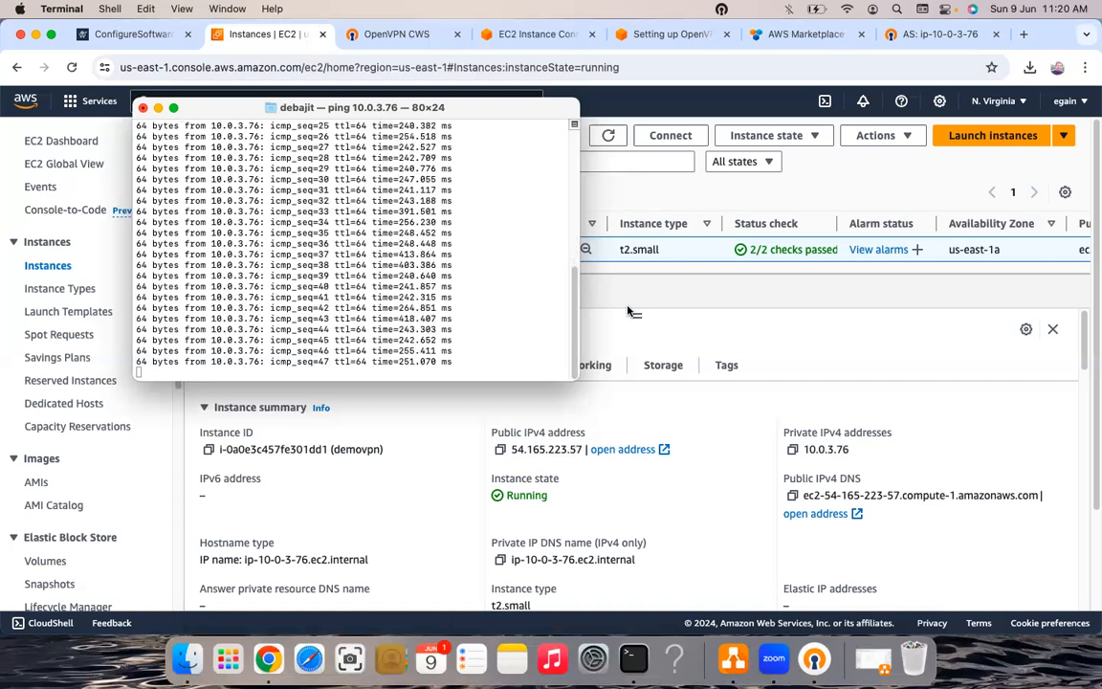
pyautogui.scroll(1, 630, 311)
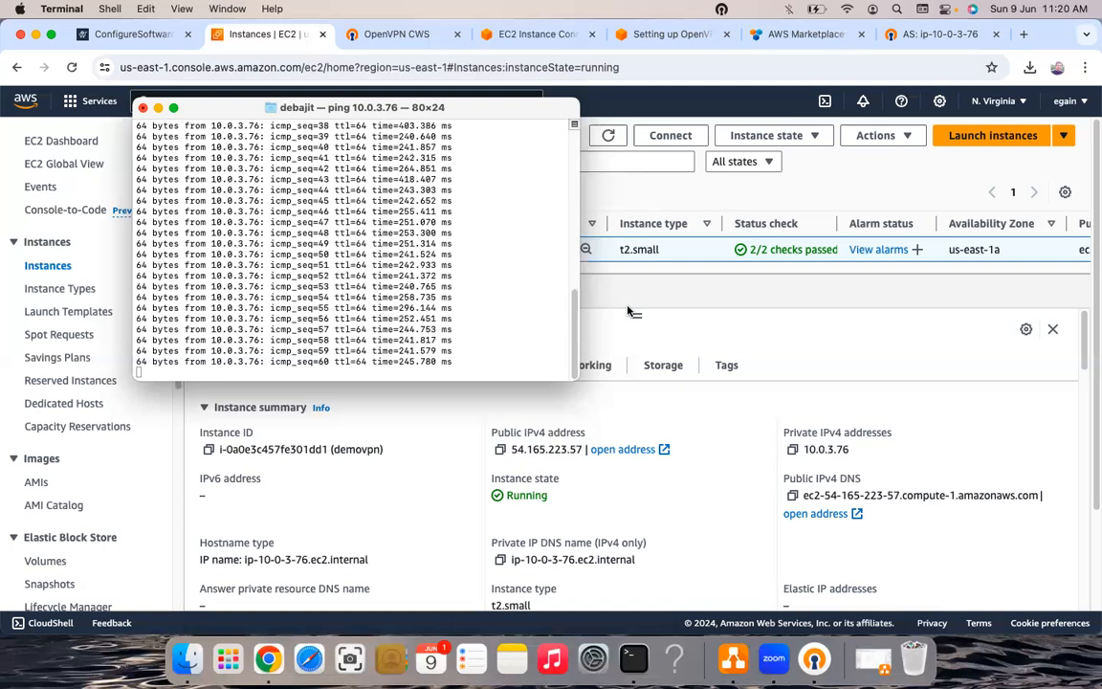
pyautogui.scroll(2, 632, 311)
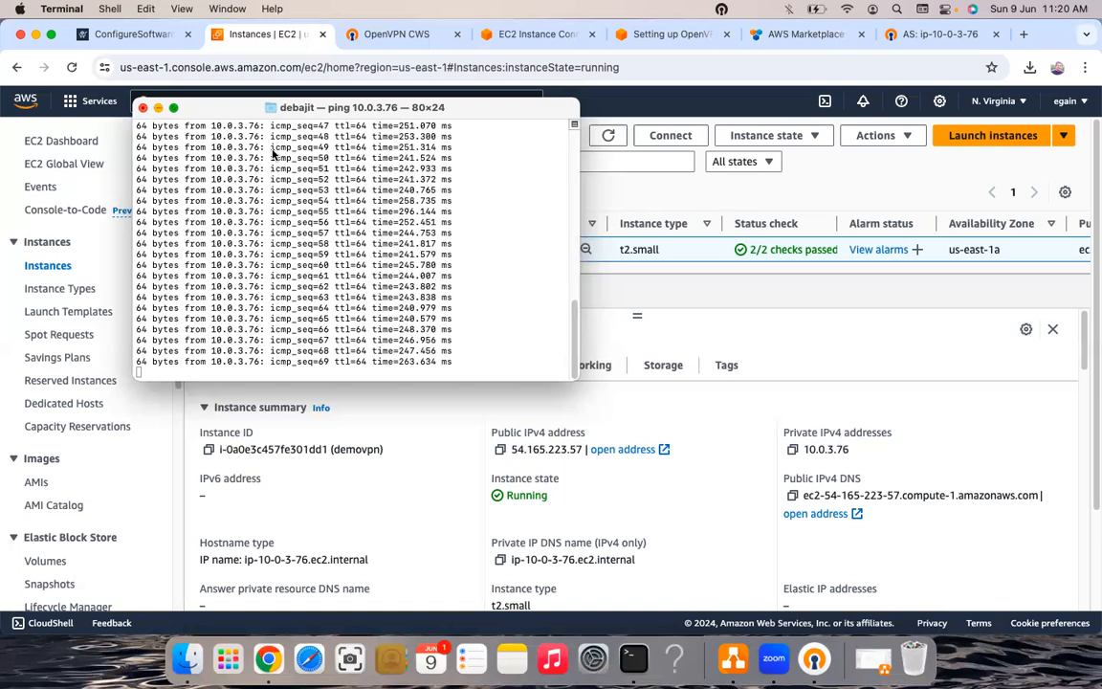
pyautogui.scroll(1, 383, 293)
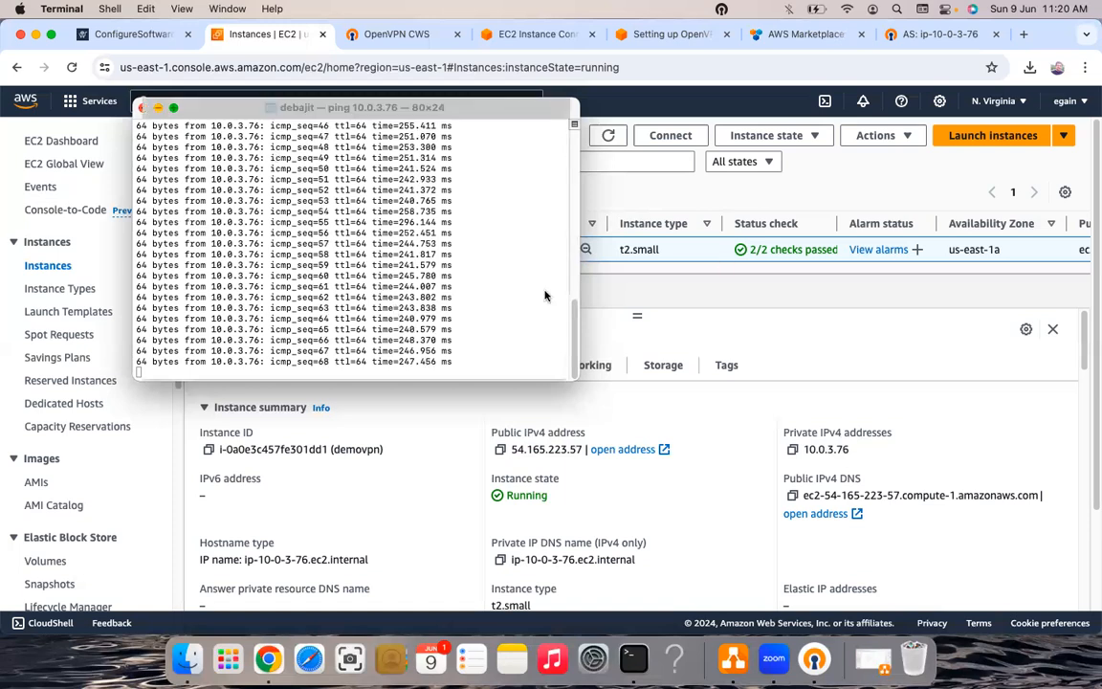
pyautogui.press('super+m')
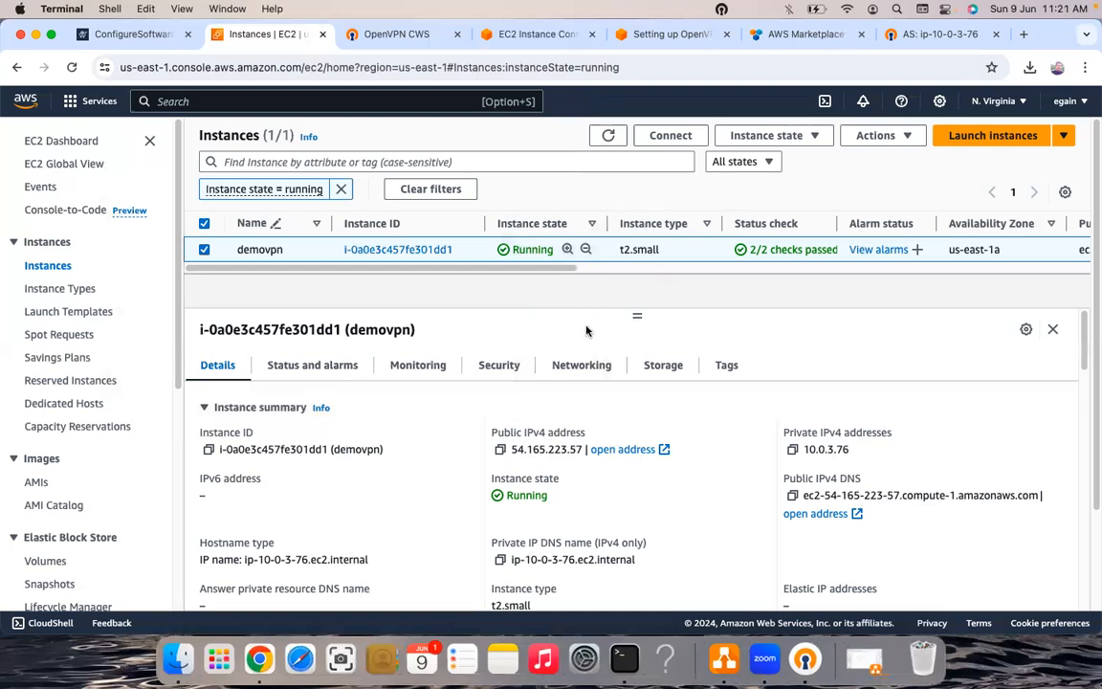
# - Open demovpn's Security details and follow the link to security group sg-0f26a640b85ed4aaa (vpn)
pyautogui.click(497, 370)
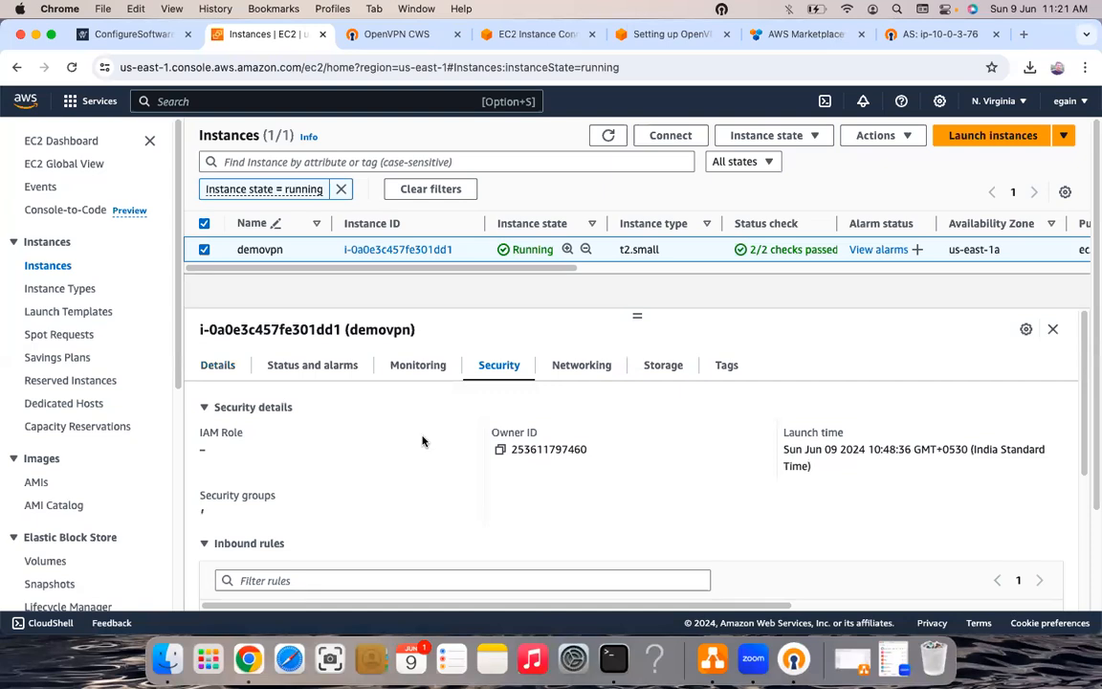
pyautogui.scroll(-1, 421, 441)
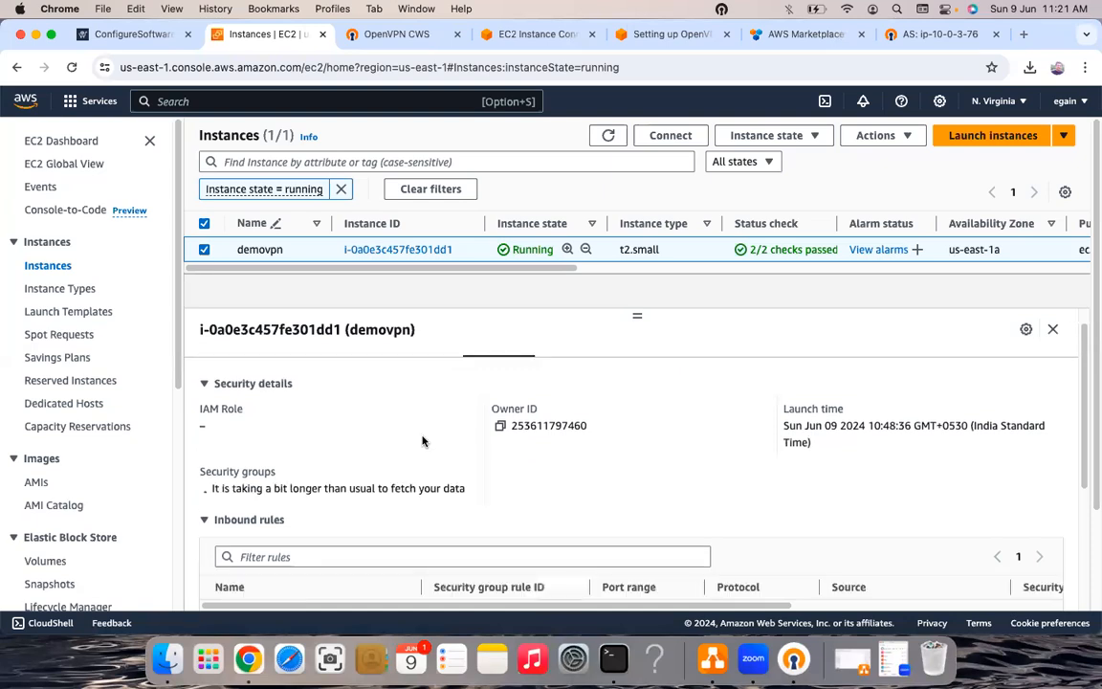
pyautogui.scroll(-1, 421, 441)
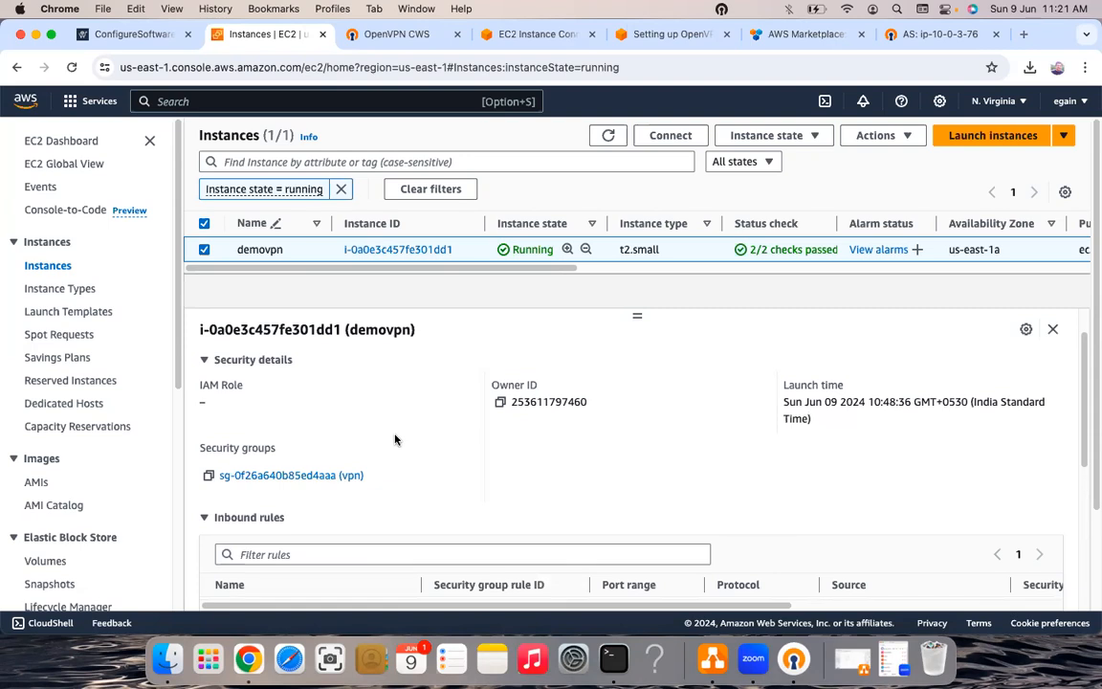
pyautogui.click(311, 476)
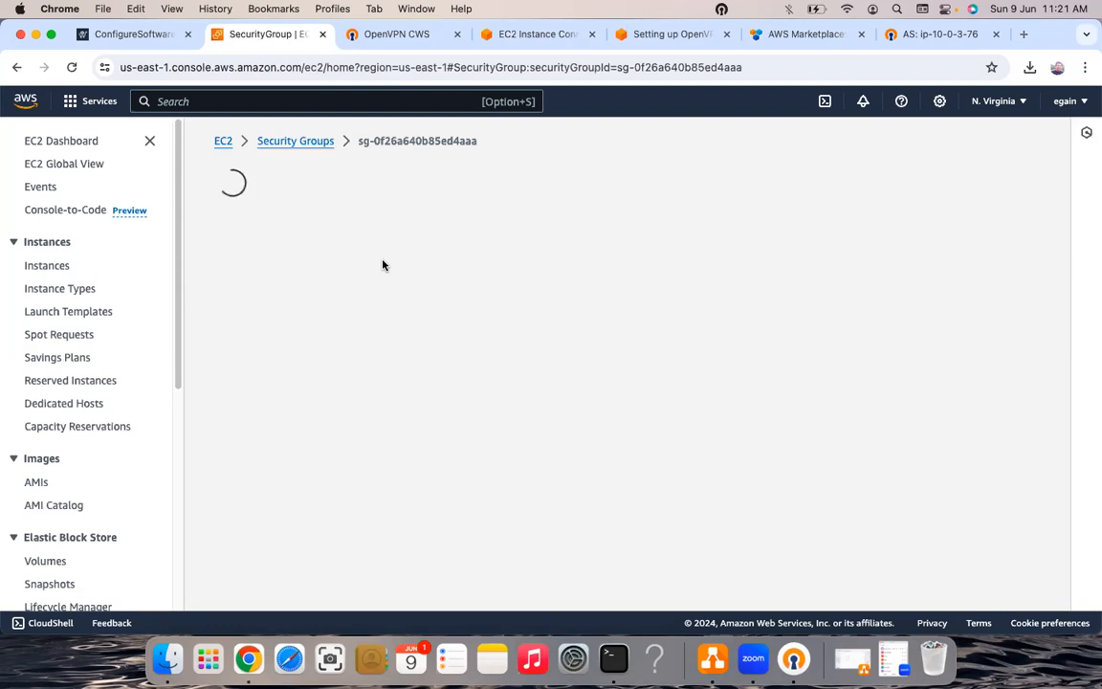
# - Review the six inbound rules and their port ranges, then open Edit inbound rules
pyautogui.scroll(-1, 400, 327)
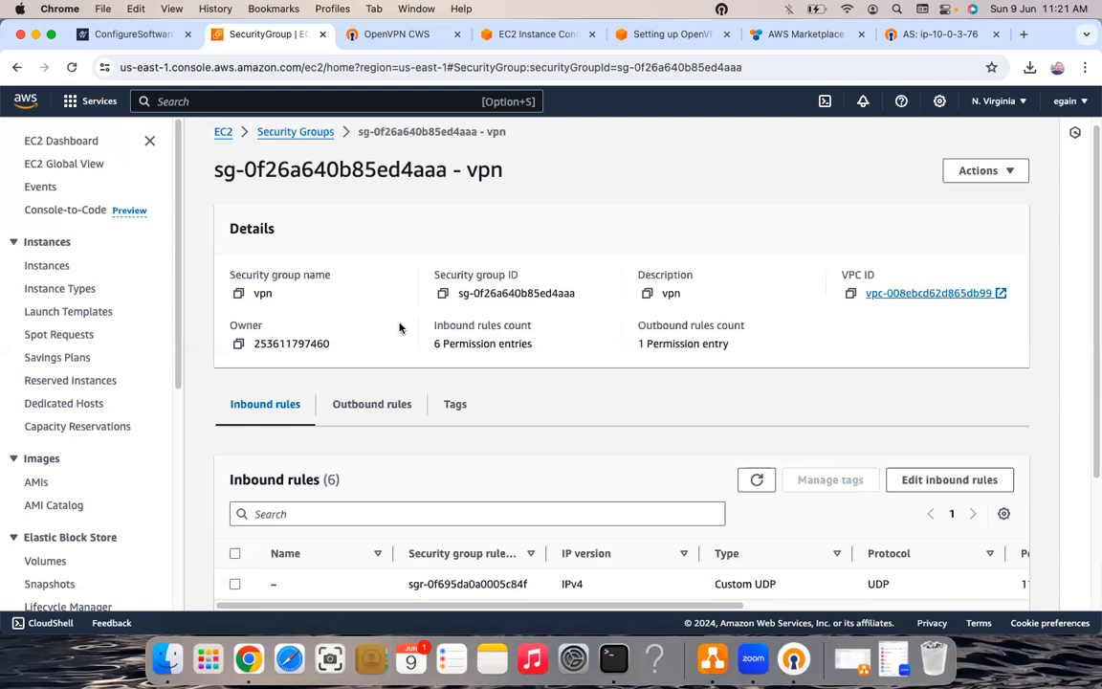
pyautogui.scroll(-5, 400, 327)
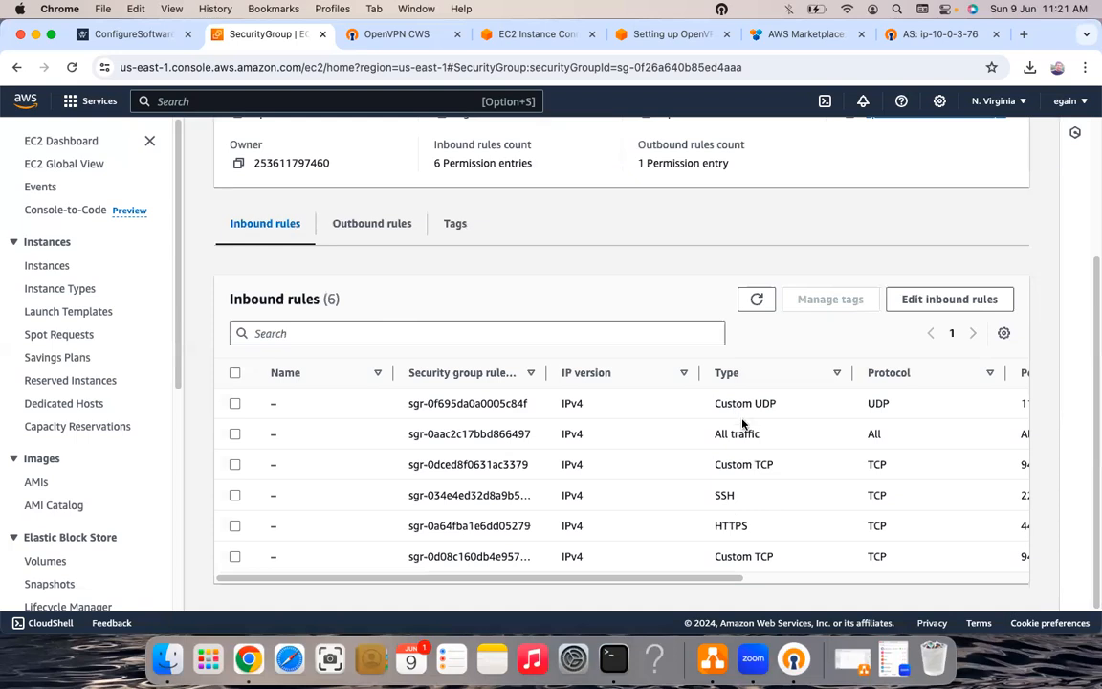
pyautogui.hscroll(10, 743, 423)
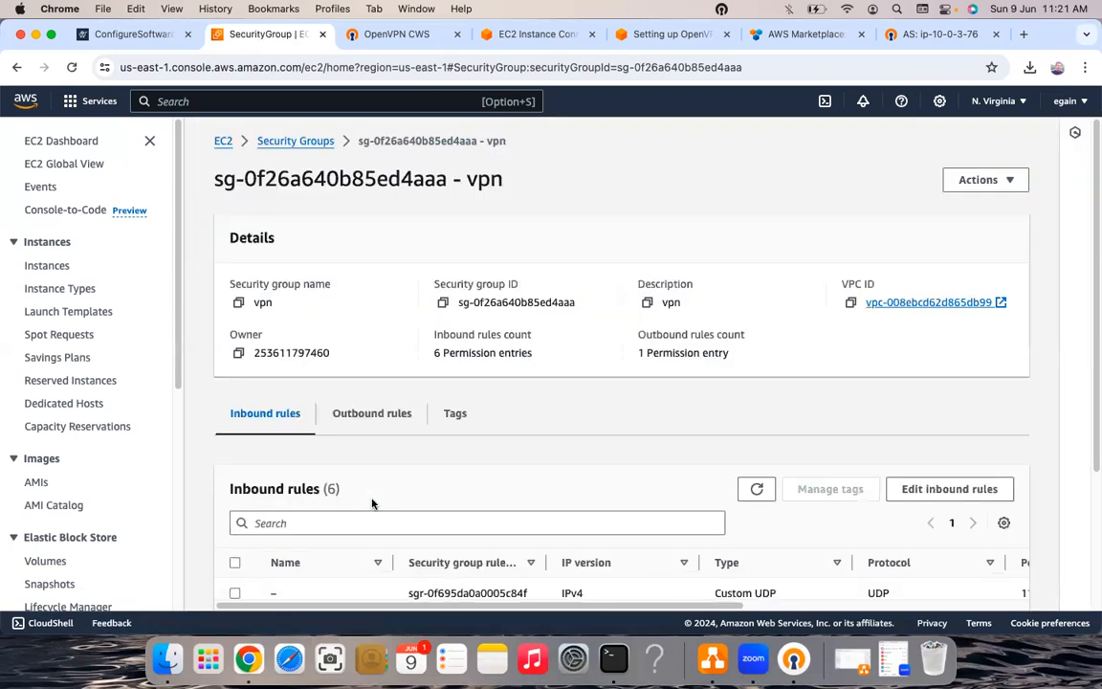
pyautogui.scroll(-4, 373, 504)
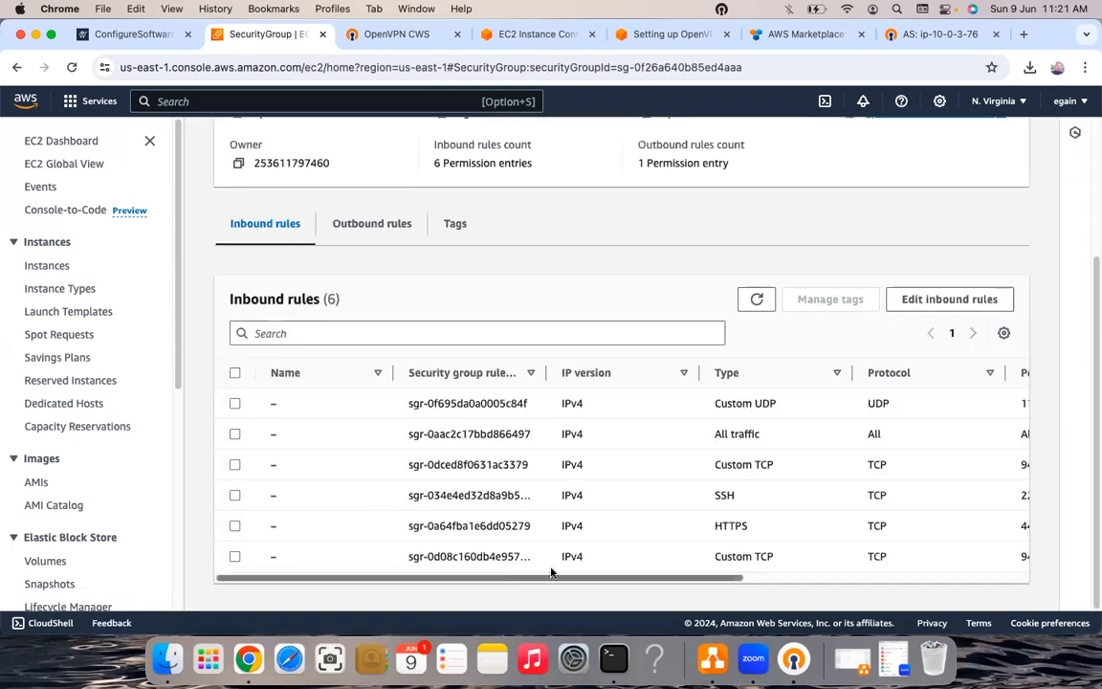
pyautogui.rightClick(347, 581)
pyautogui.hscroll(5, 736, 578)
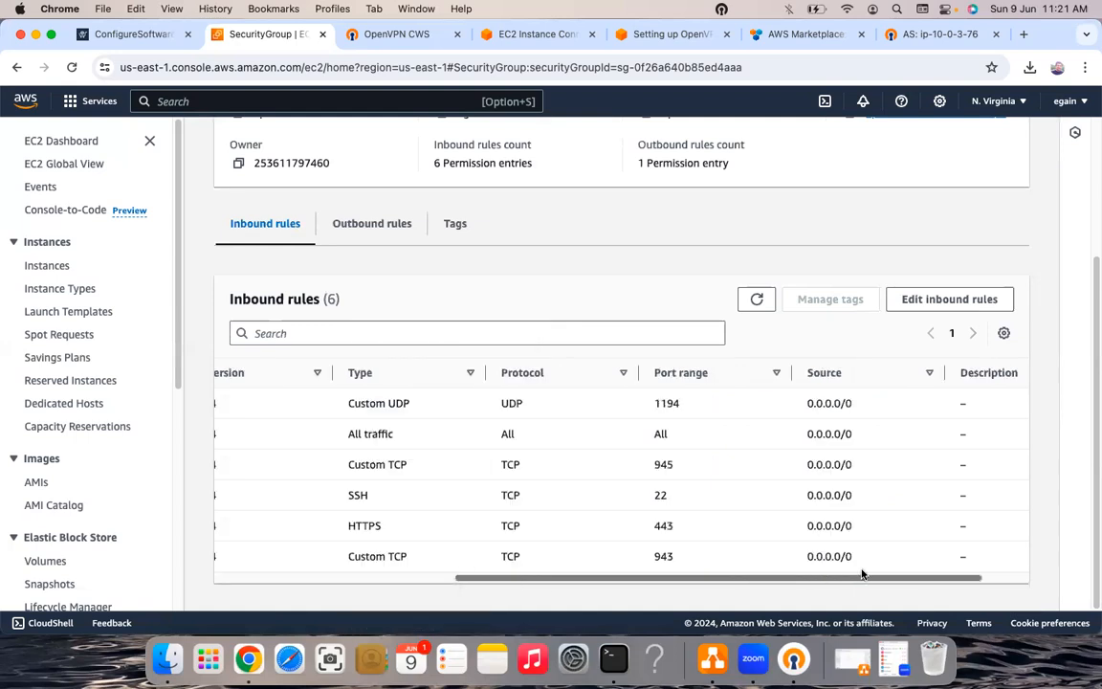
pyautogui.click(921, 306)
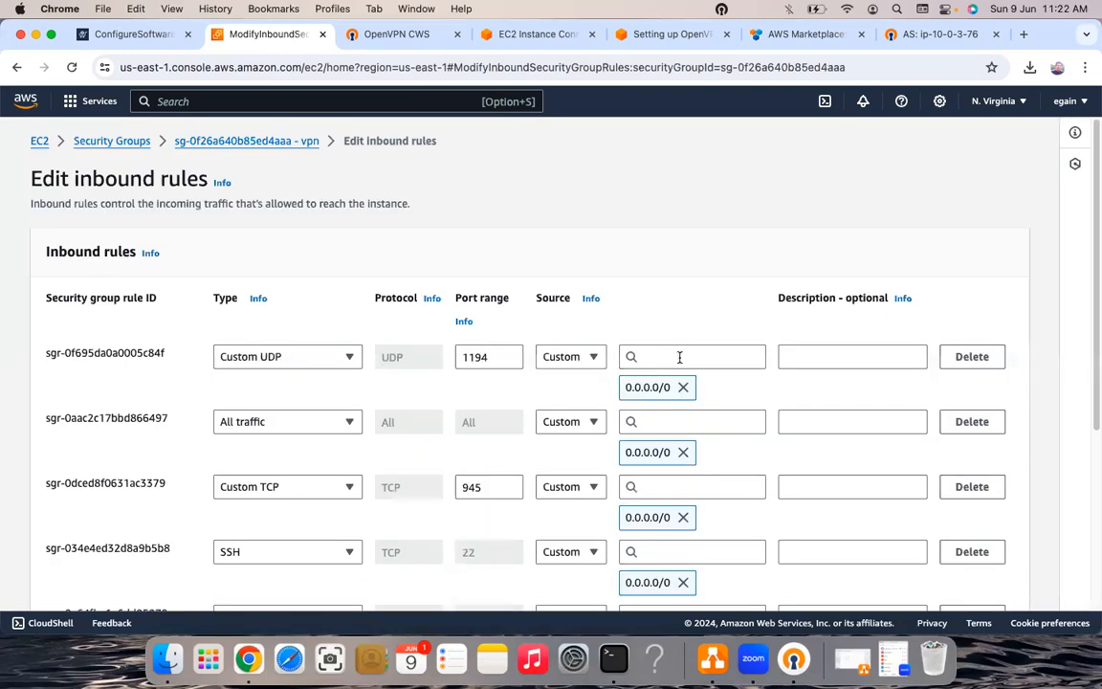
# - Check the UDP 1194 rule's source and CIDR suggestions, leaving it at 0.0.0.0/0
pyautogui.click(591, 357)
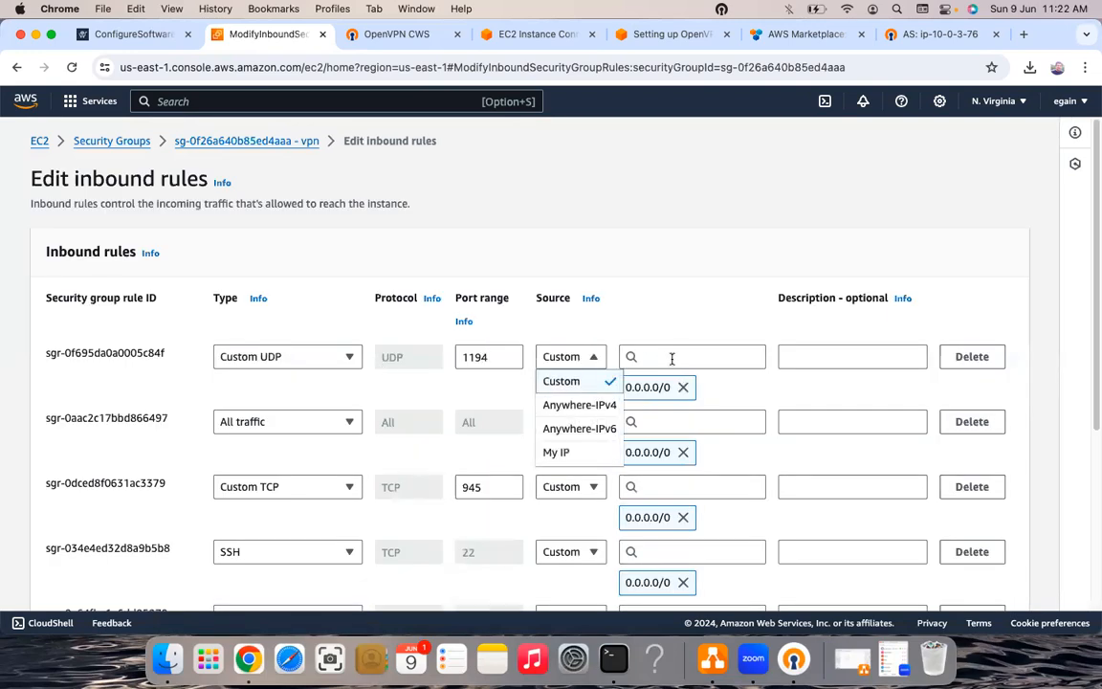
pyautogui.click(671, 358)
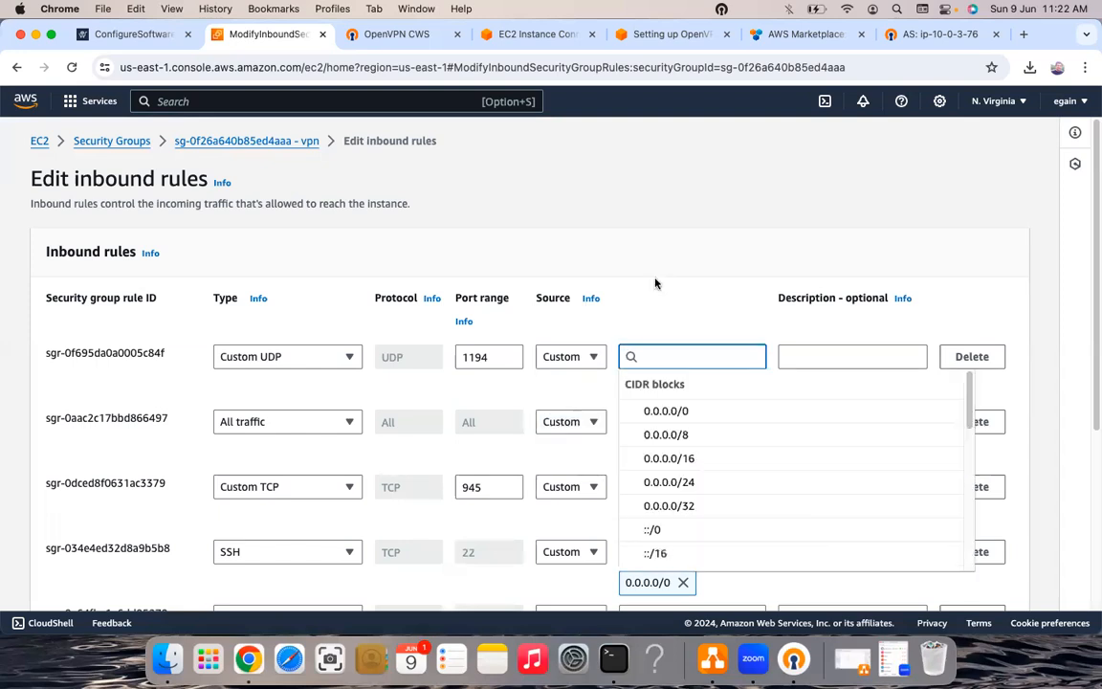
pyautogui.click(674, 301)
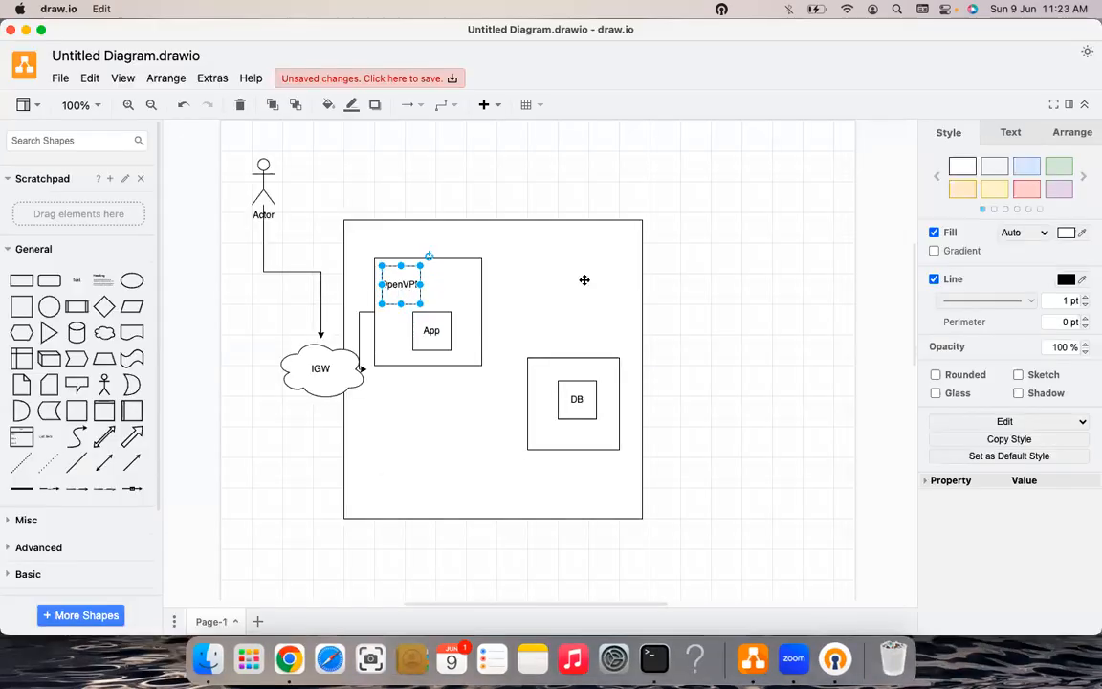
# - Add a small square labelled 'Bastion' beside the OpenVPN box in the App container
pyautogui.click(380, 292)
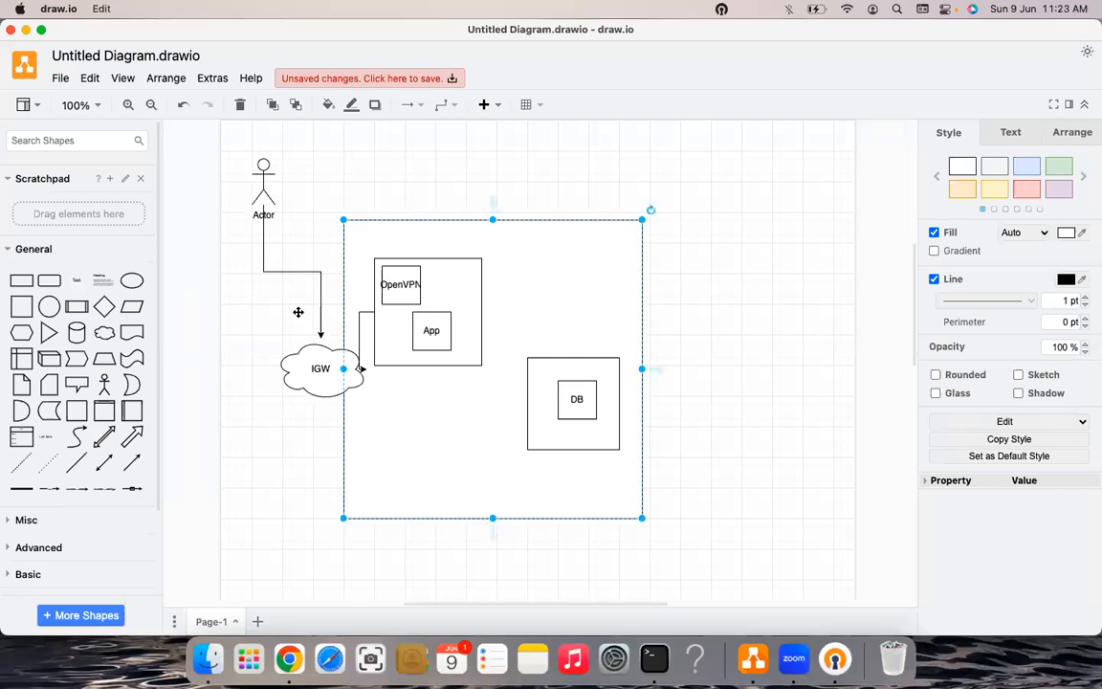
pyautogui.press('super+Tab')
pyautogui.press('super+Tab')
pyautogui.doubleClick(521, 356)
pyautogui.click(504, 326)
pyautogui.moveTo(504, 326)
pyautogui.mouseDown()
pyautogui.moveTo(539, 376)
pyautogui.moveTo(520, 342)
pyautogui.mouseUp()
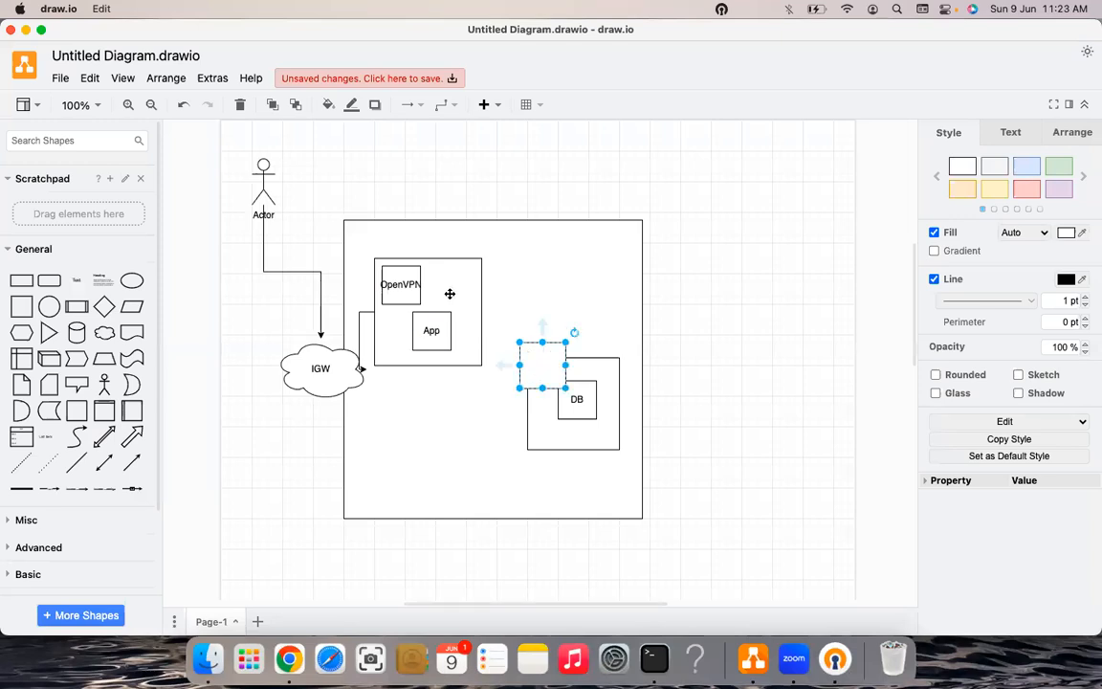
pyautogui.moveTo(542, 384); pyautogui.dragTo(450, 295)
pyautogui.write('B')
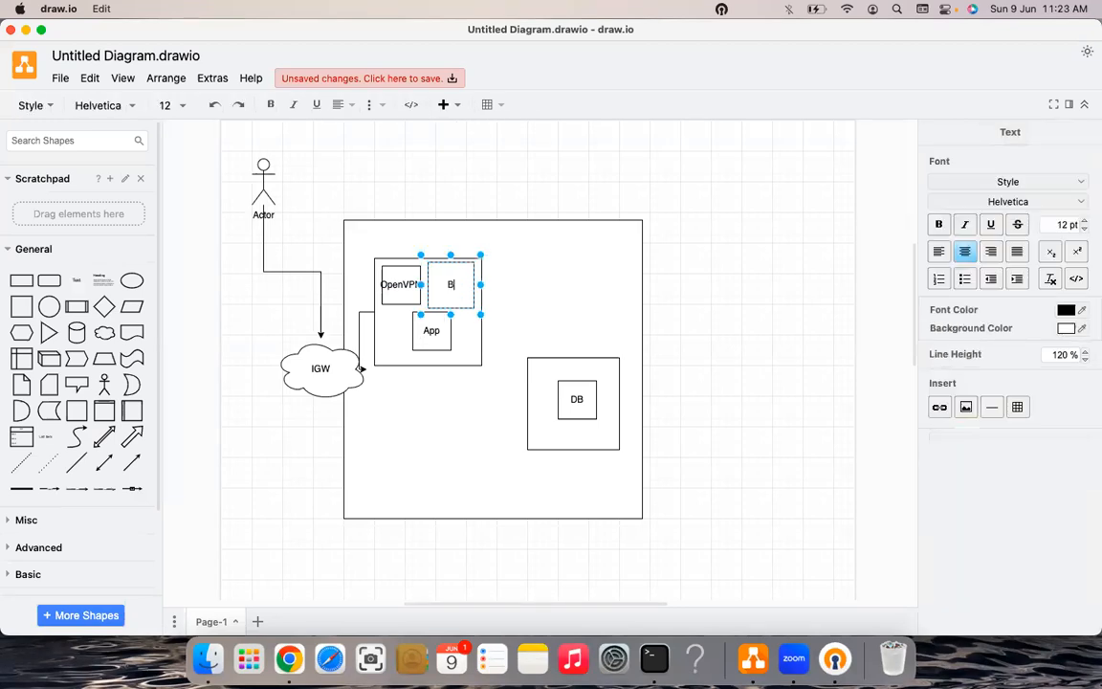
pyautogui.write('astion')
pyautogui.hotkey('shift', 'Tab')
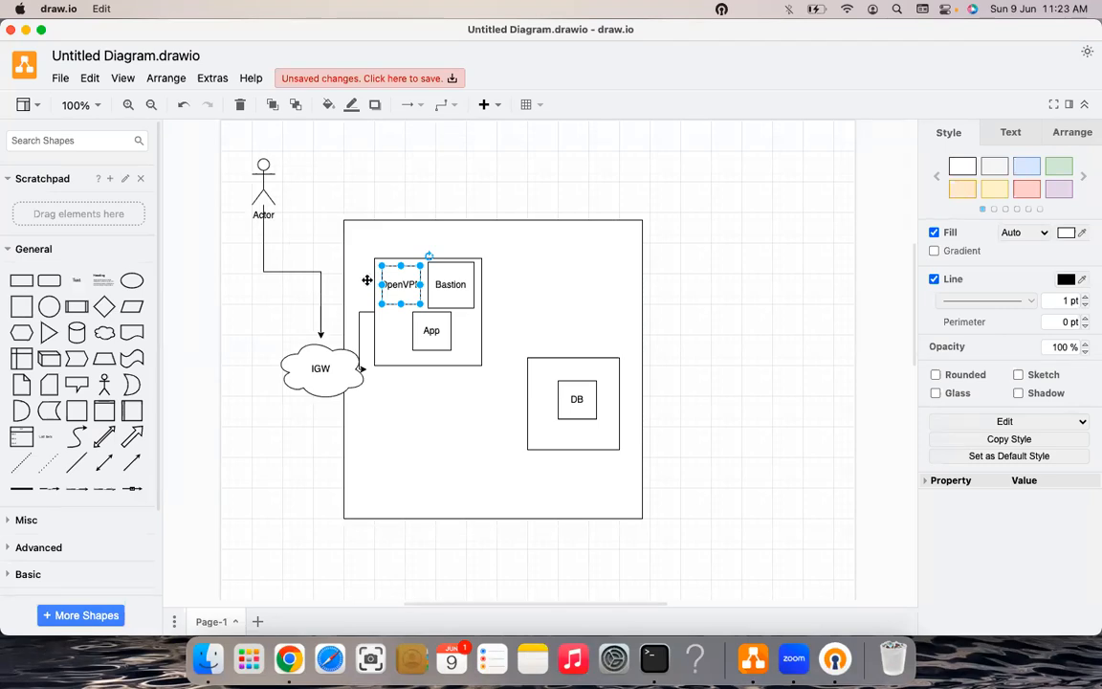
# - Draw an arrow from the Bastion box down to the DB box
pyautogui.click(458, 285)
pyautogui.moveTo(489, 285); pyautogui.dragTo(577, 398)
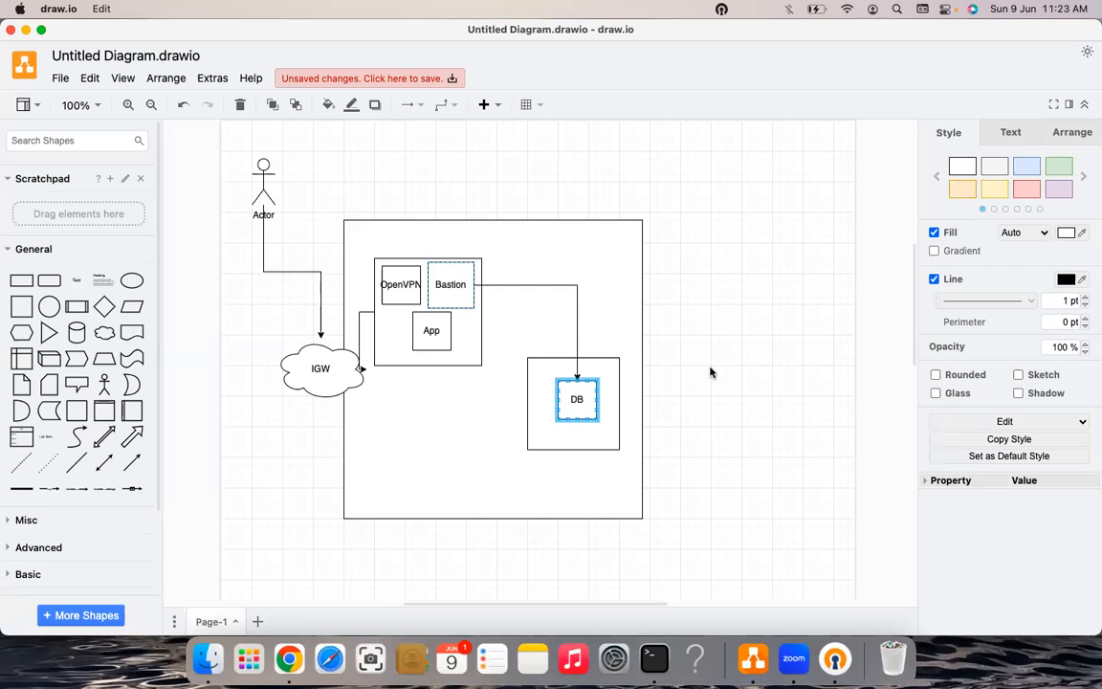
pyautogui.click(710, 373)
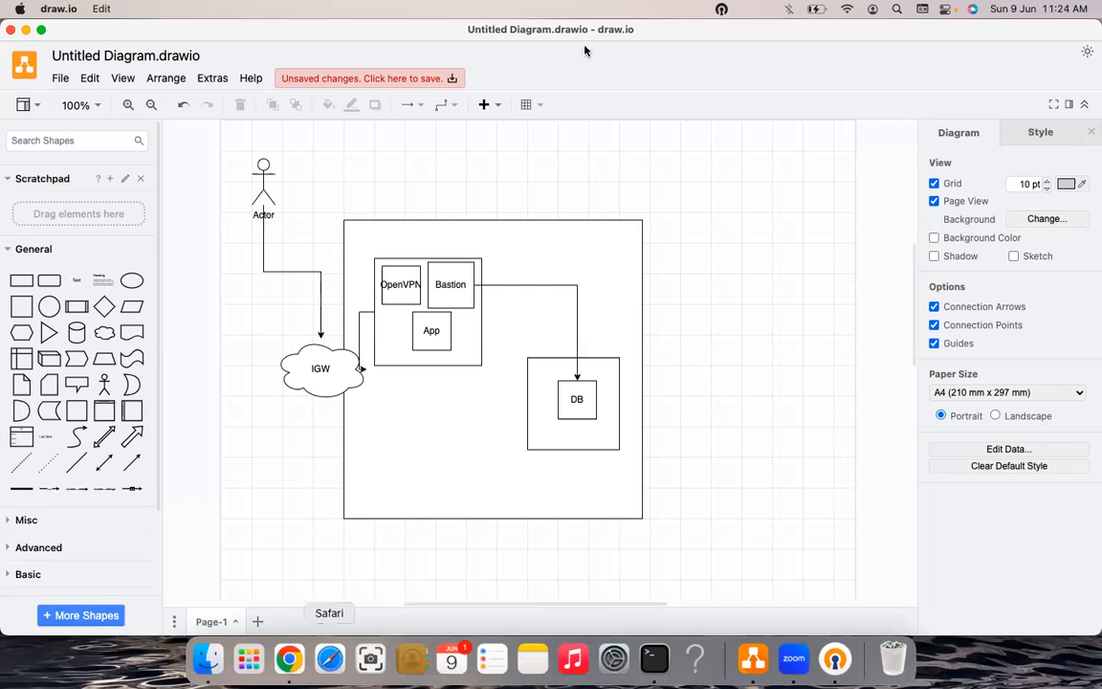
pyautogui.press('super+Tab')
pyautogui.press('super+Tab')
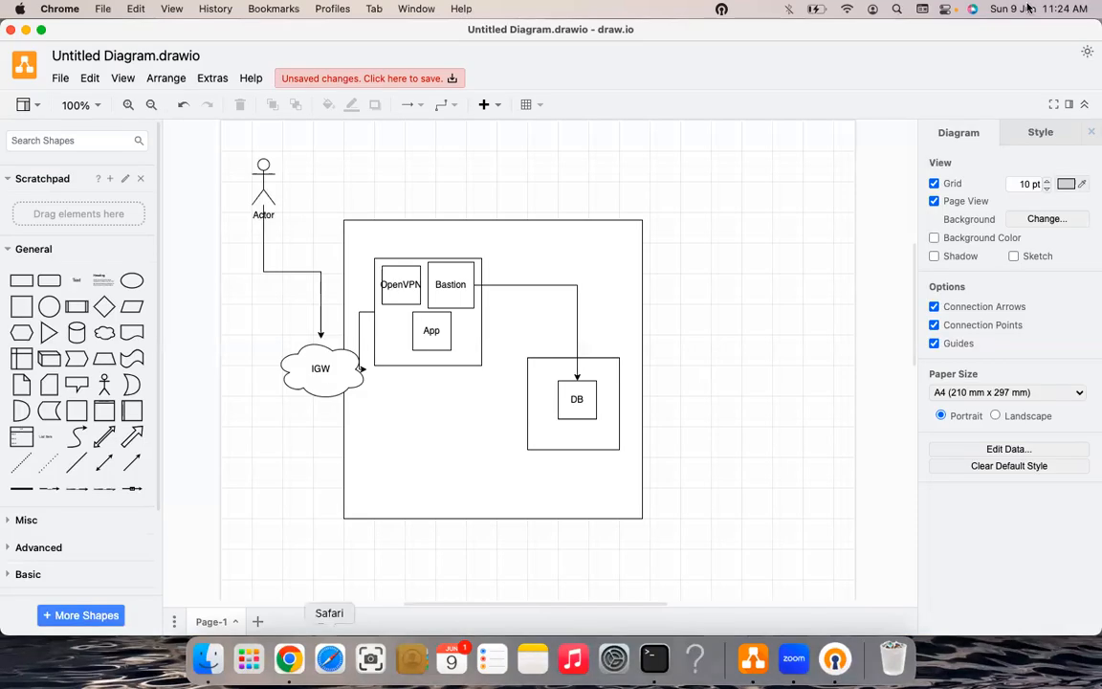
pyautogui.press('super+Tab')
# - Run an AWS Marketplace search for 'fortinet'
pyautogui.press('super+6')
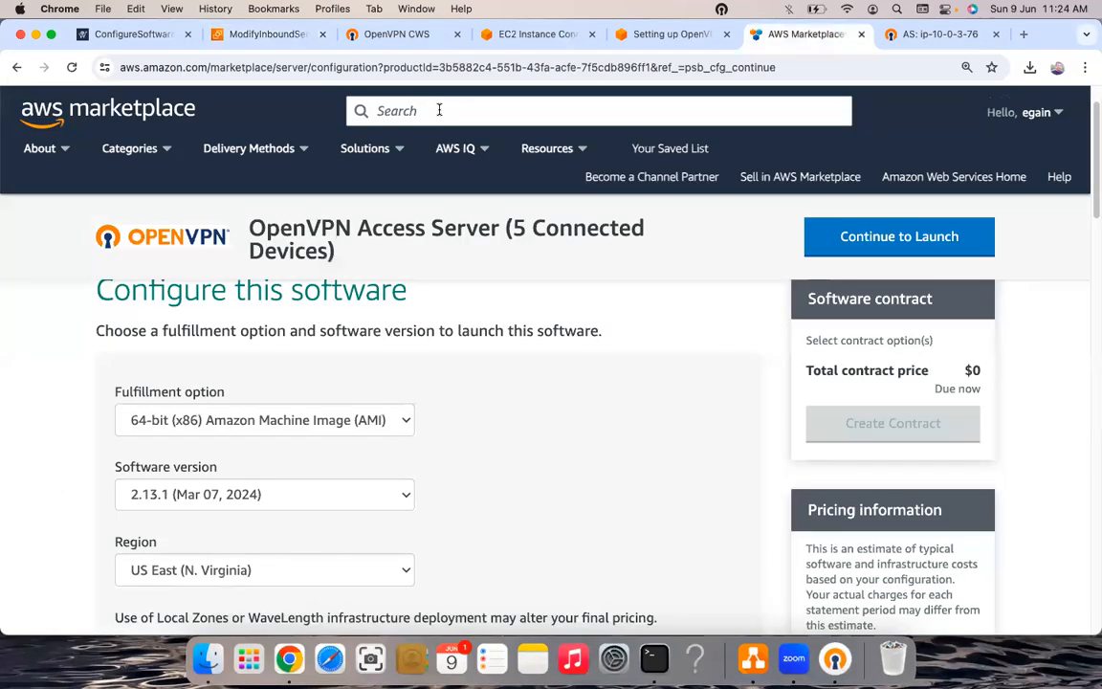
pyautogui.click(439, 110)
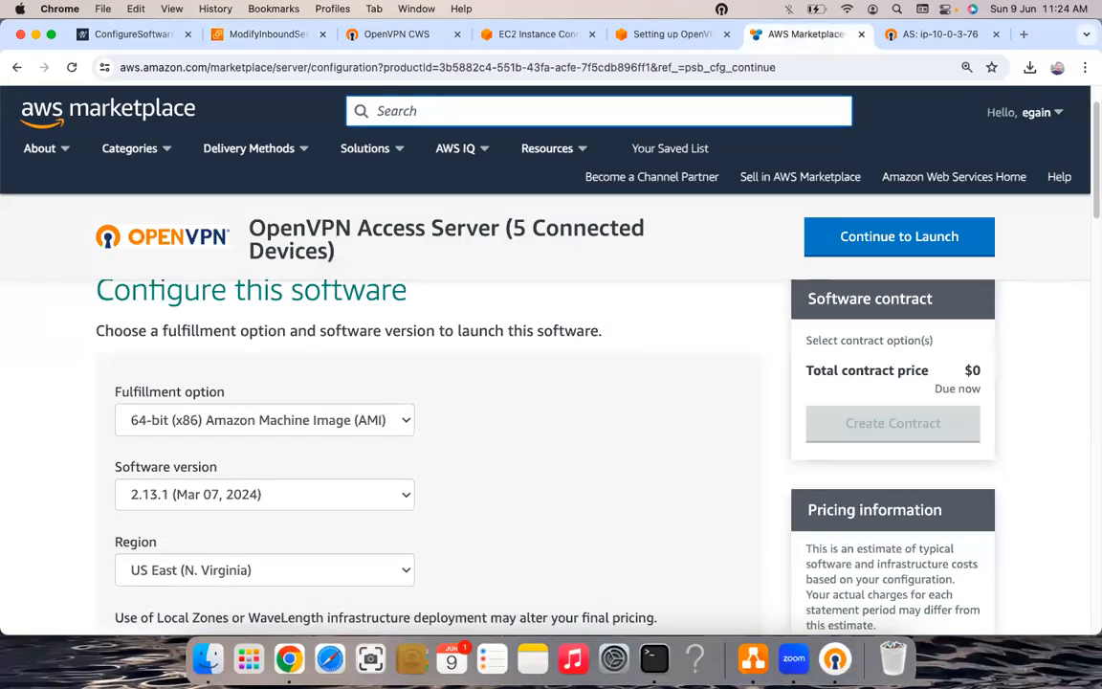
pyautogui.write('AWS fo')
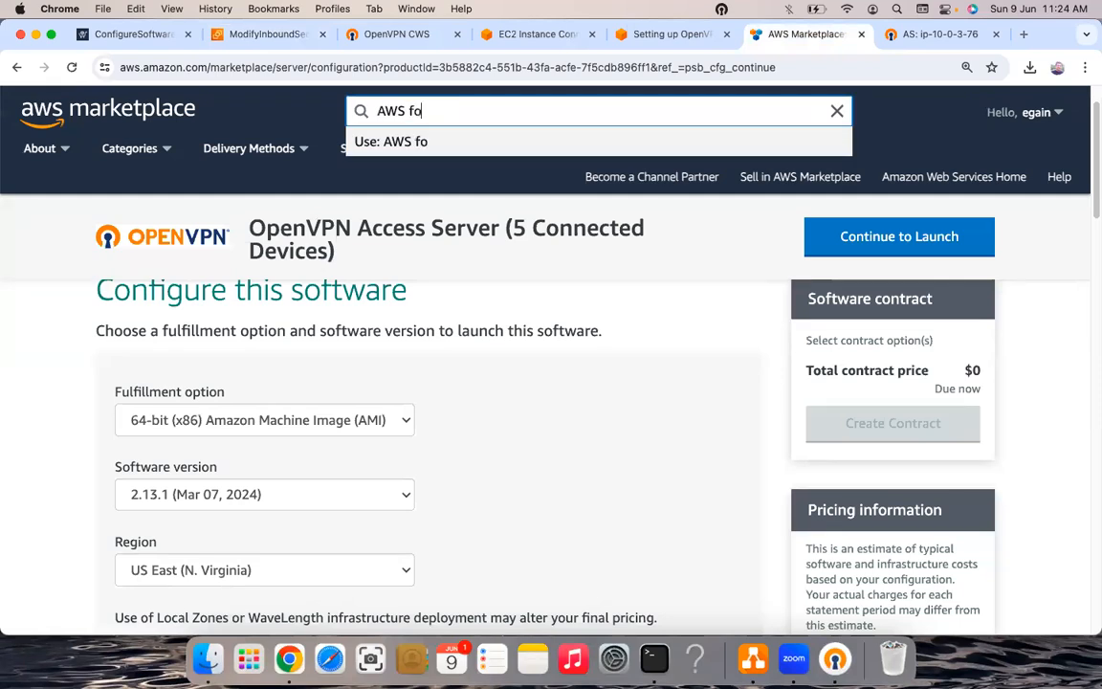
pyautogui.write('rtinet')
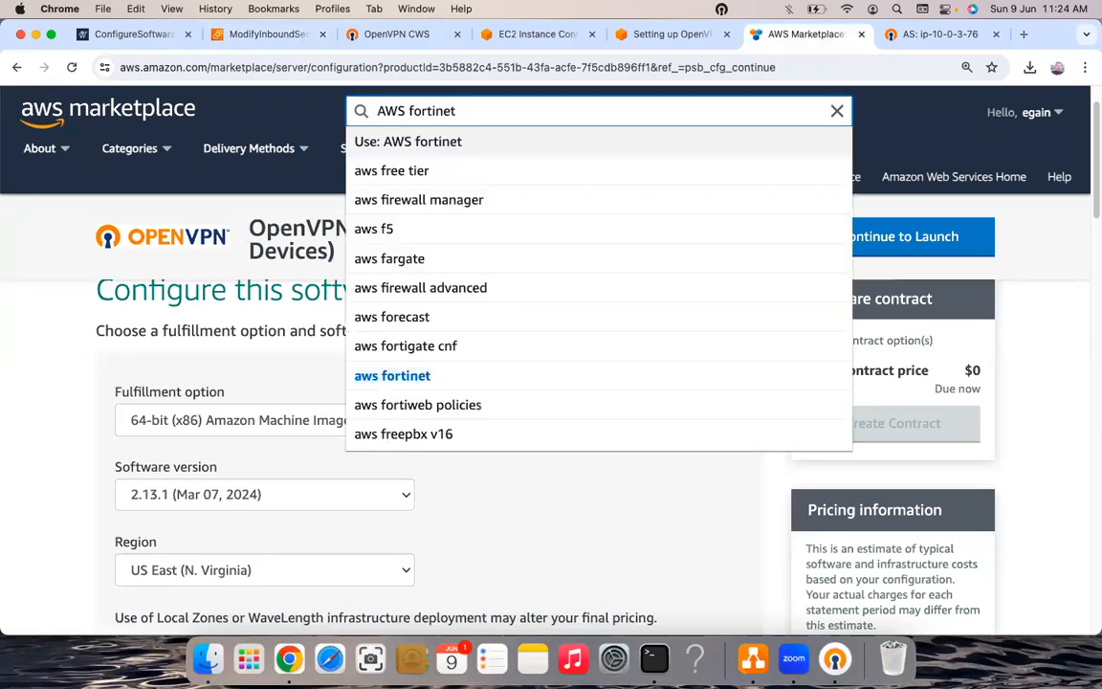
pyautogui.press('BackSpace')
pyautogui.press('BackSpace')
pyautogui.press('BackSpace')
pyautogui.press('BackSpace')
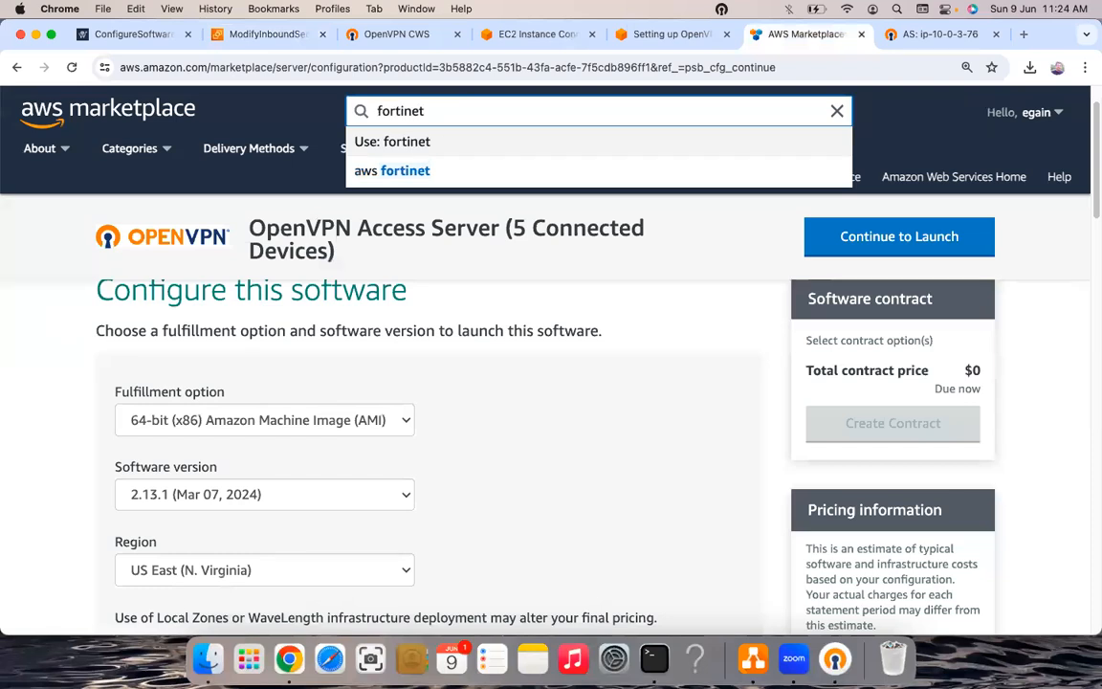
pyautogui.press('super+2')
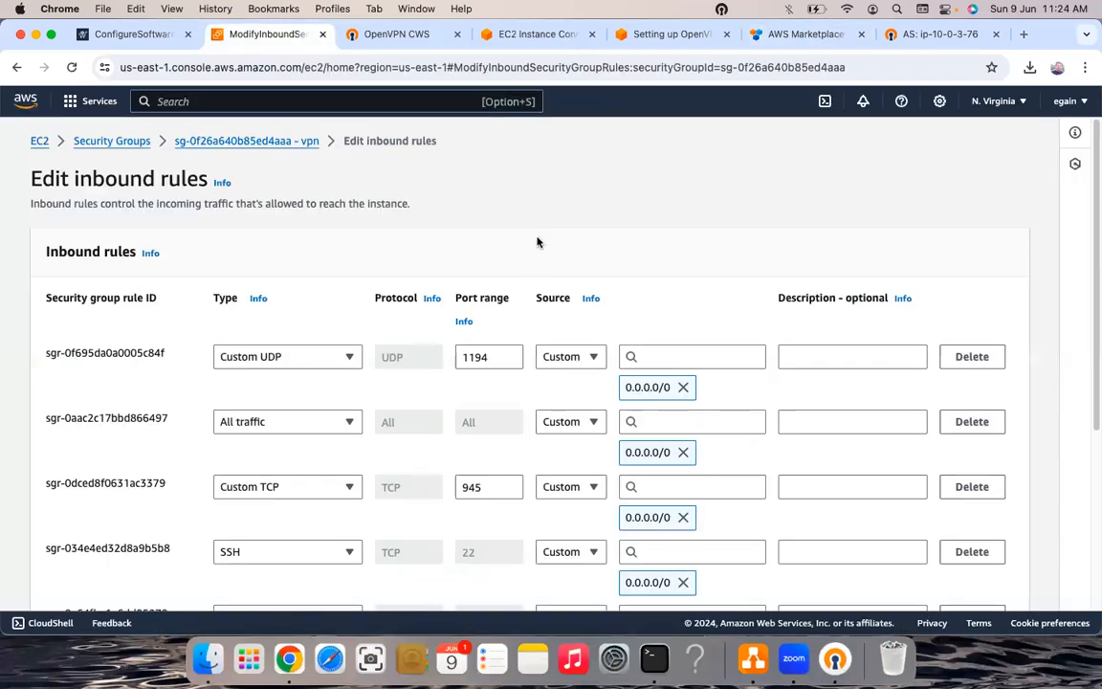
pyautogui.press('super+6')
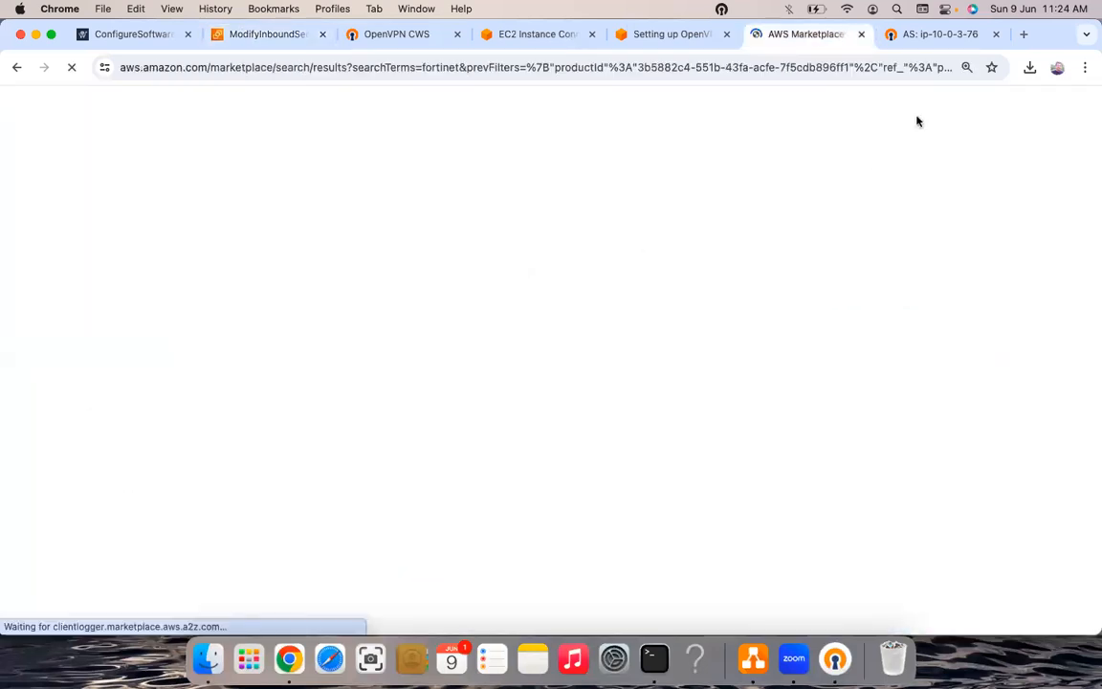